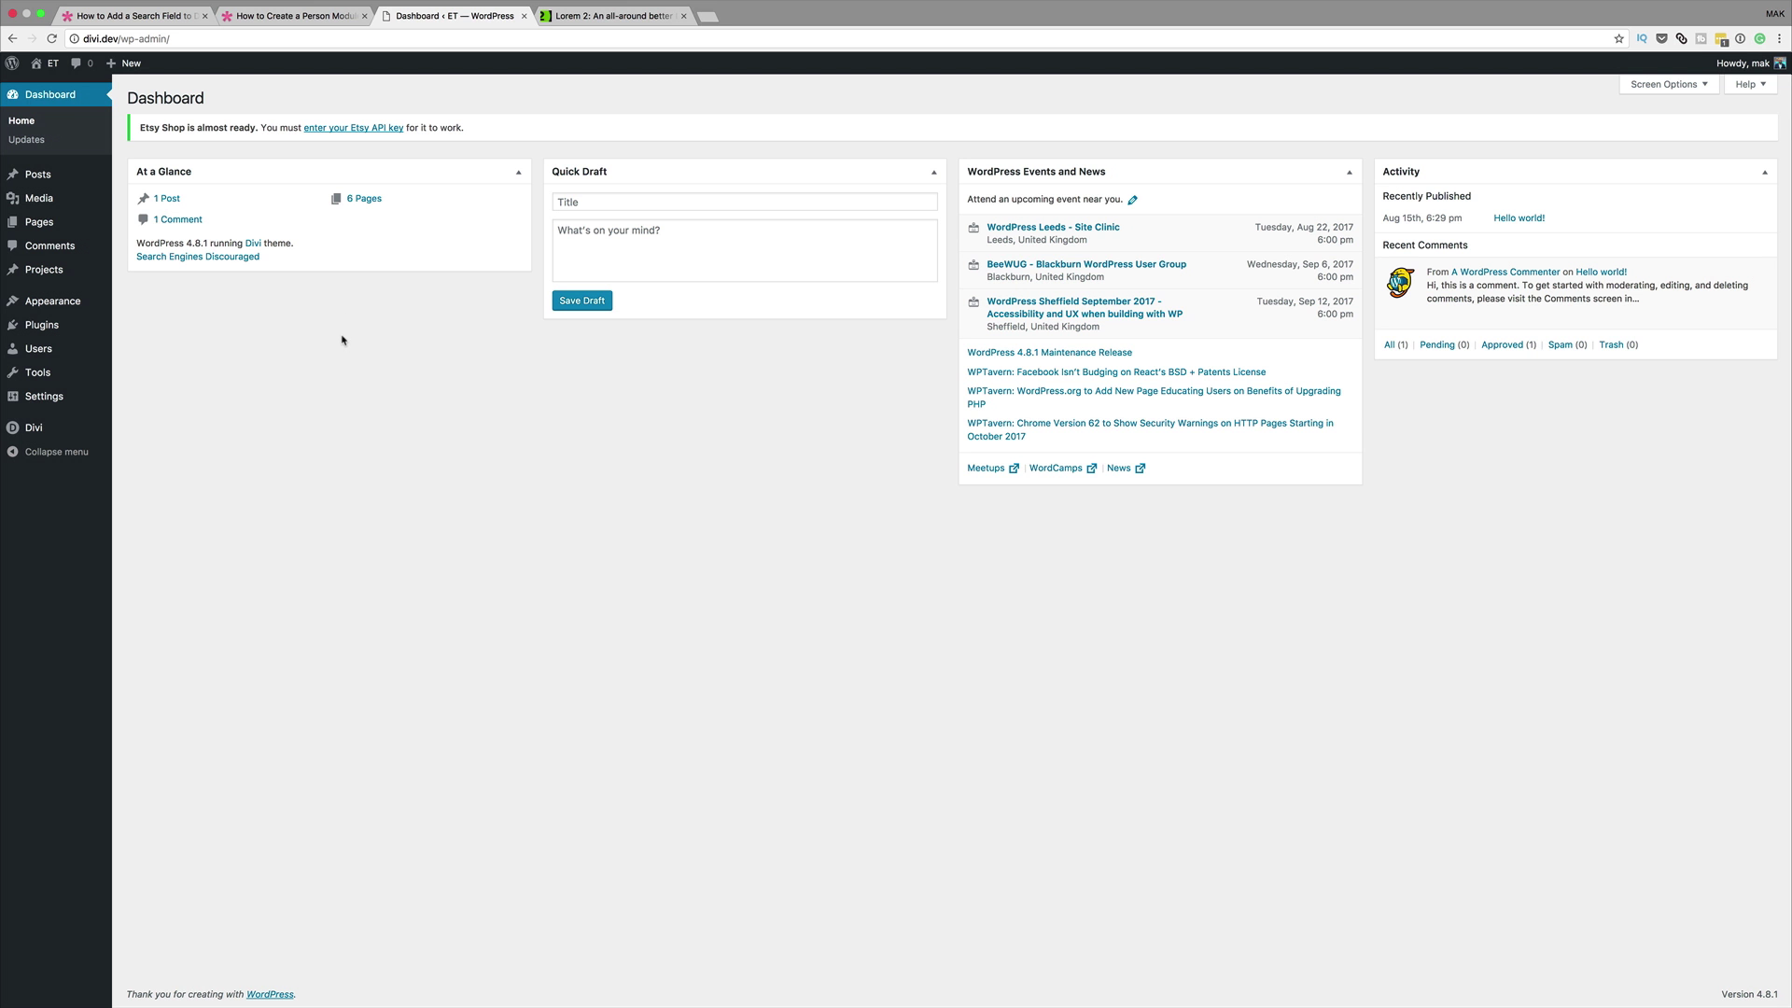
# Create a new page titled Person with the Divi Builder and open it in the Visual Builder
pyautogui.moveTo(94, 272)
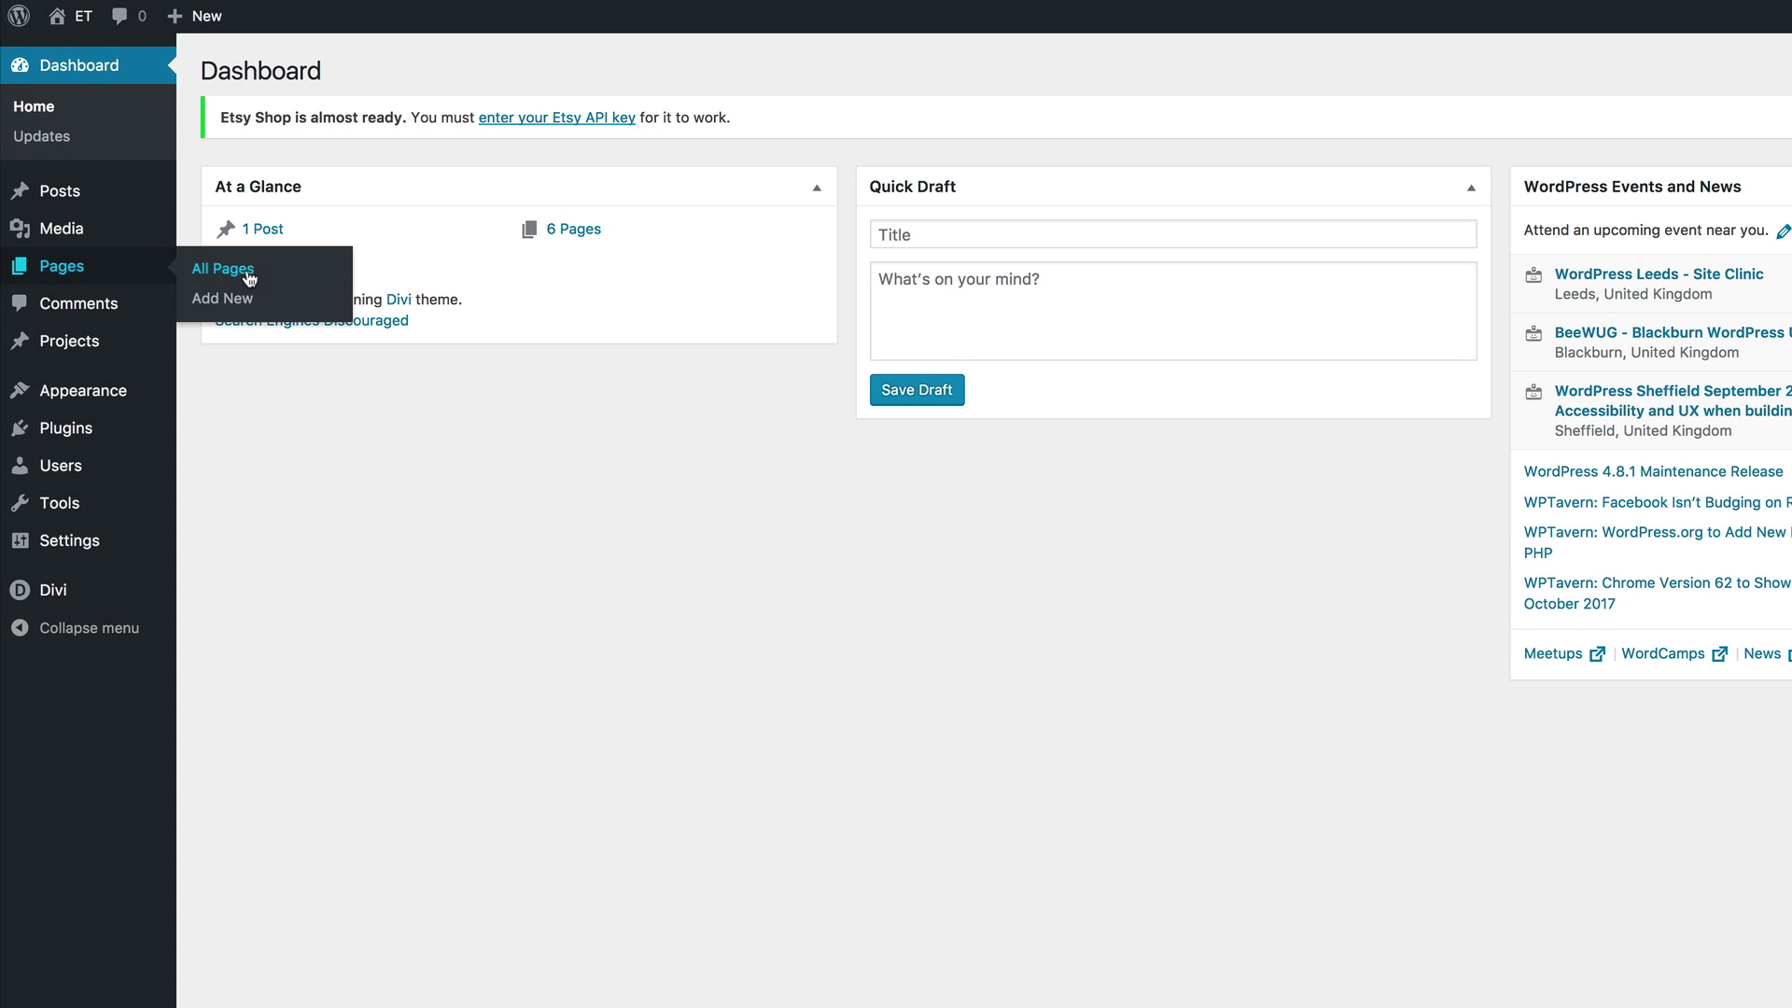
pyautogui.click(233, 299)
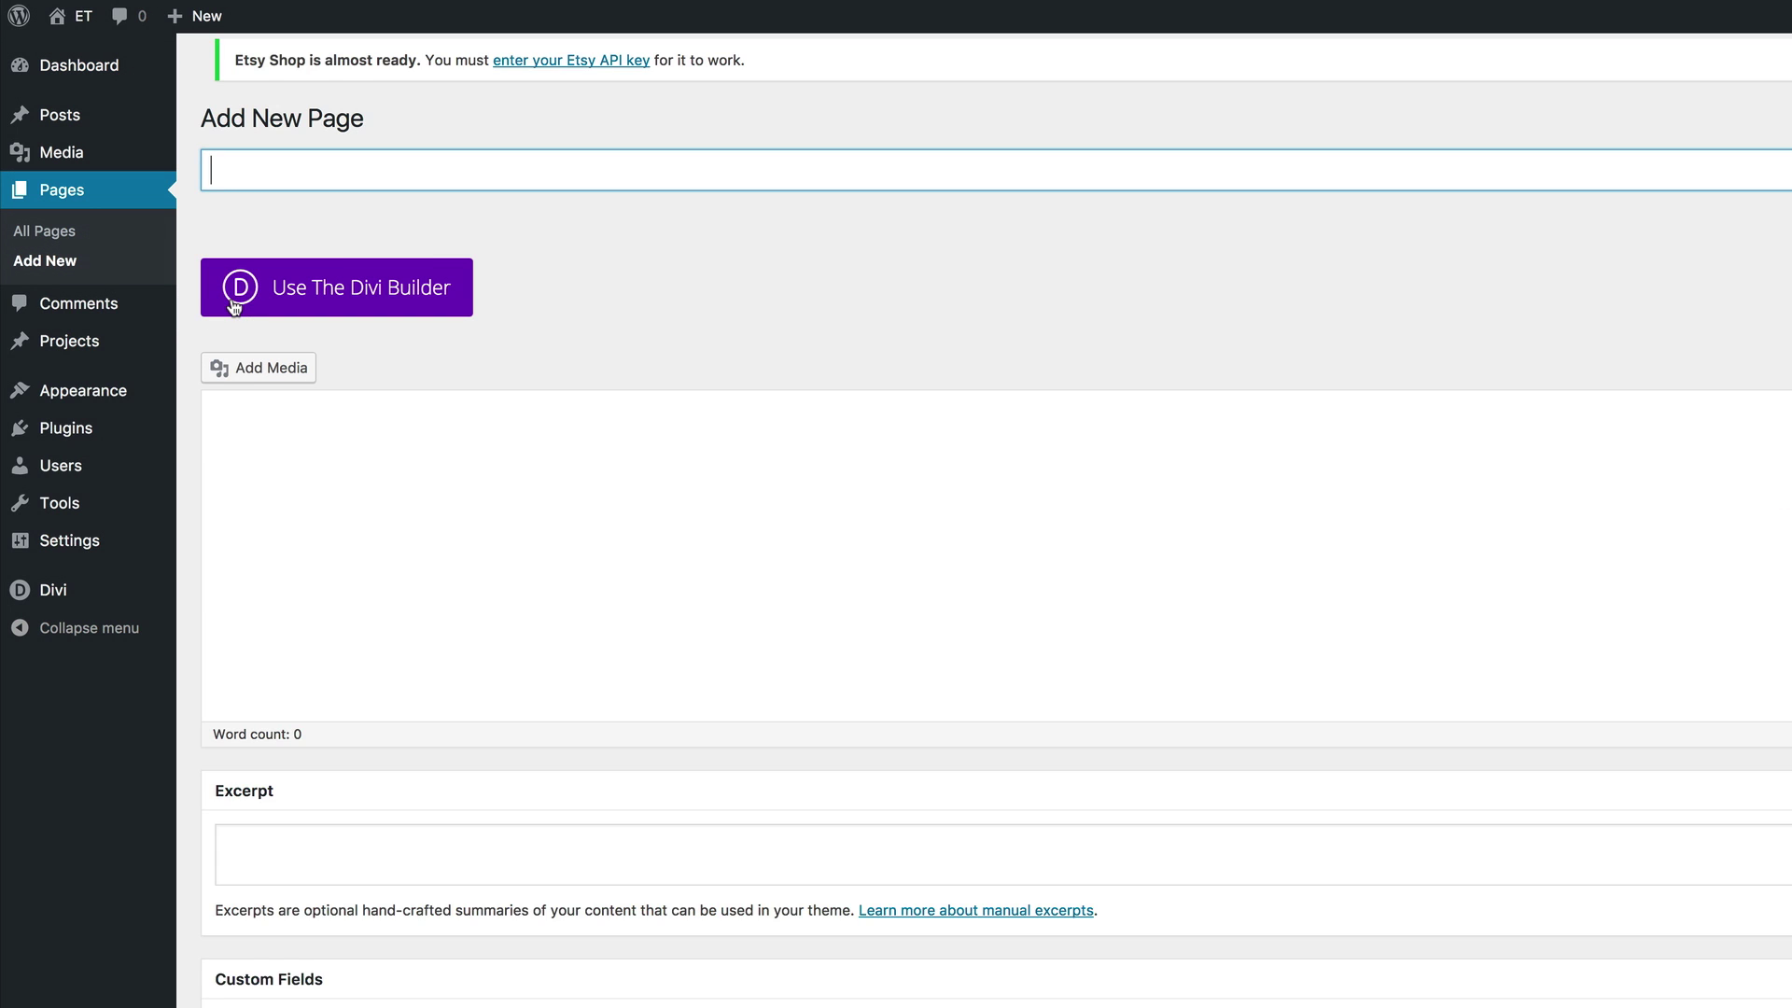
pyautogui.click(359, 185)
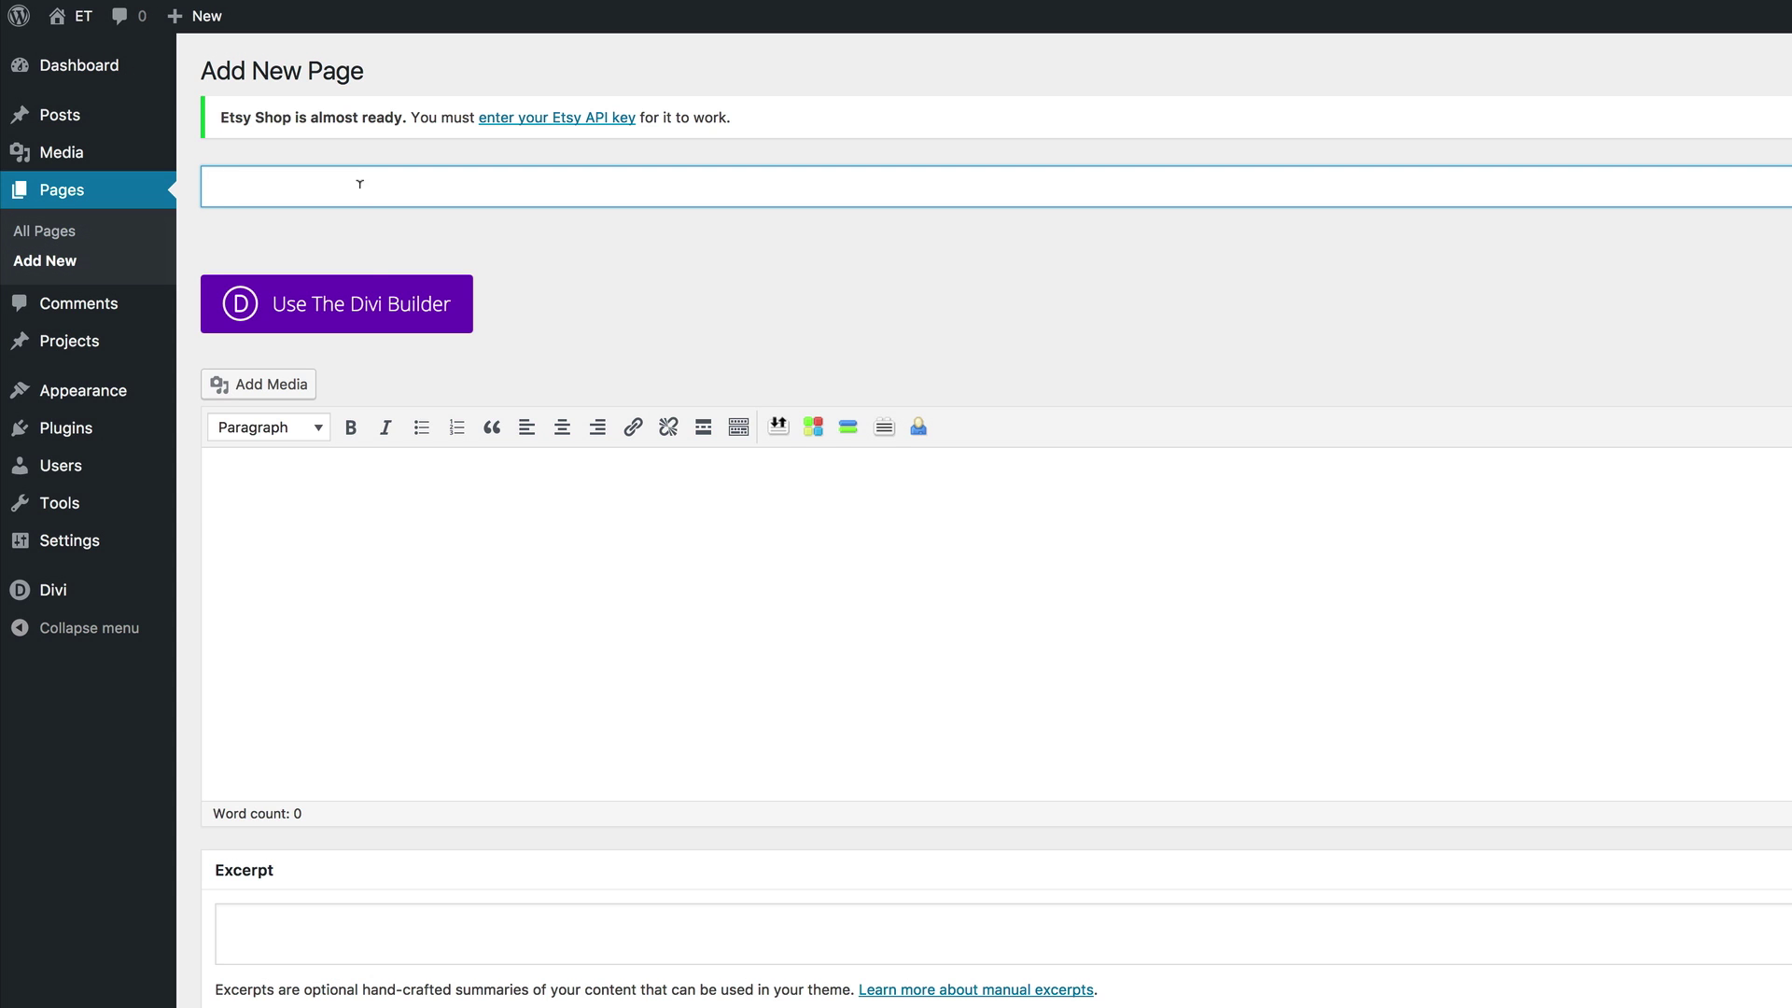
pyautogui.write('Person')
pyautogui.click(347, 313)
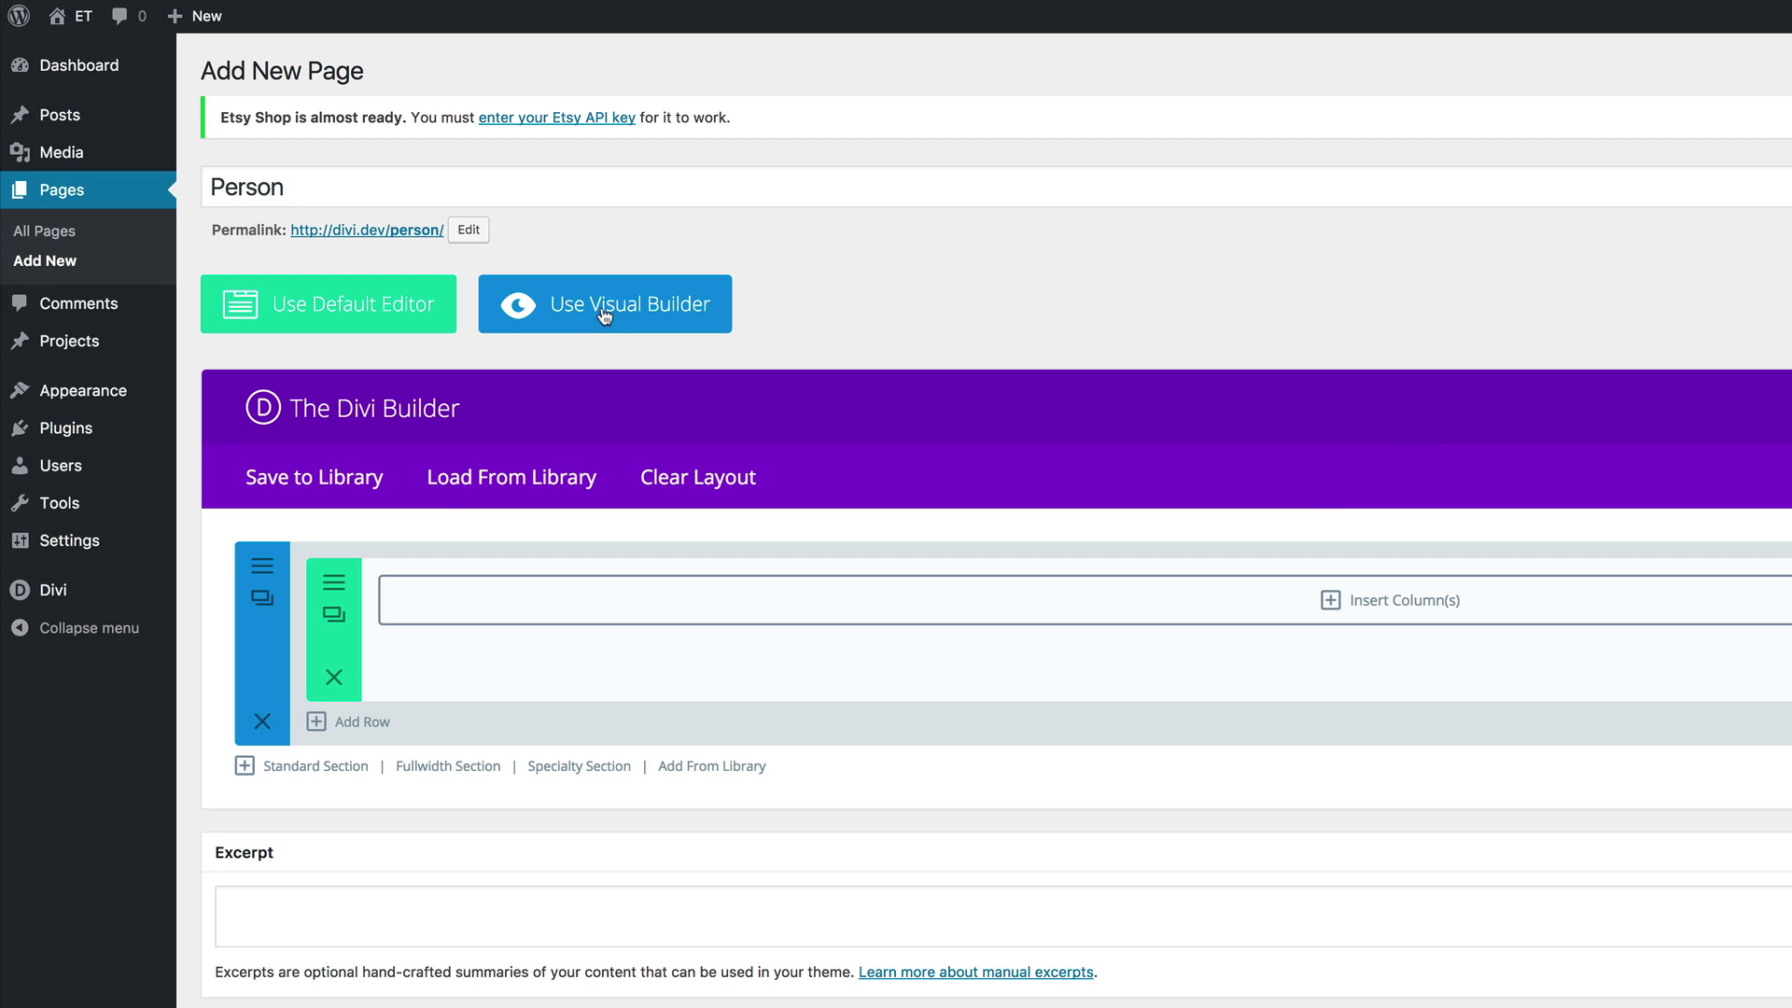
pyautogui.click(639, 315)
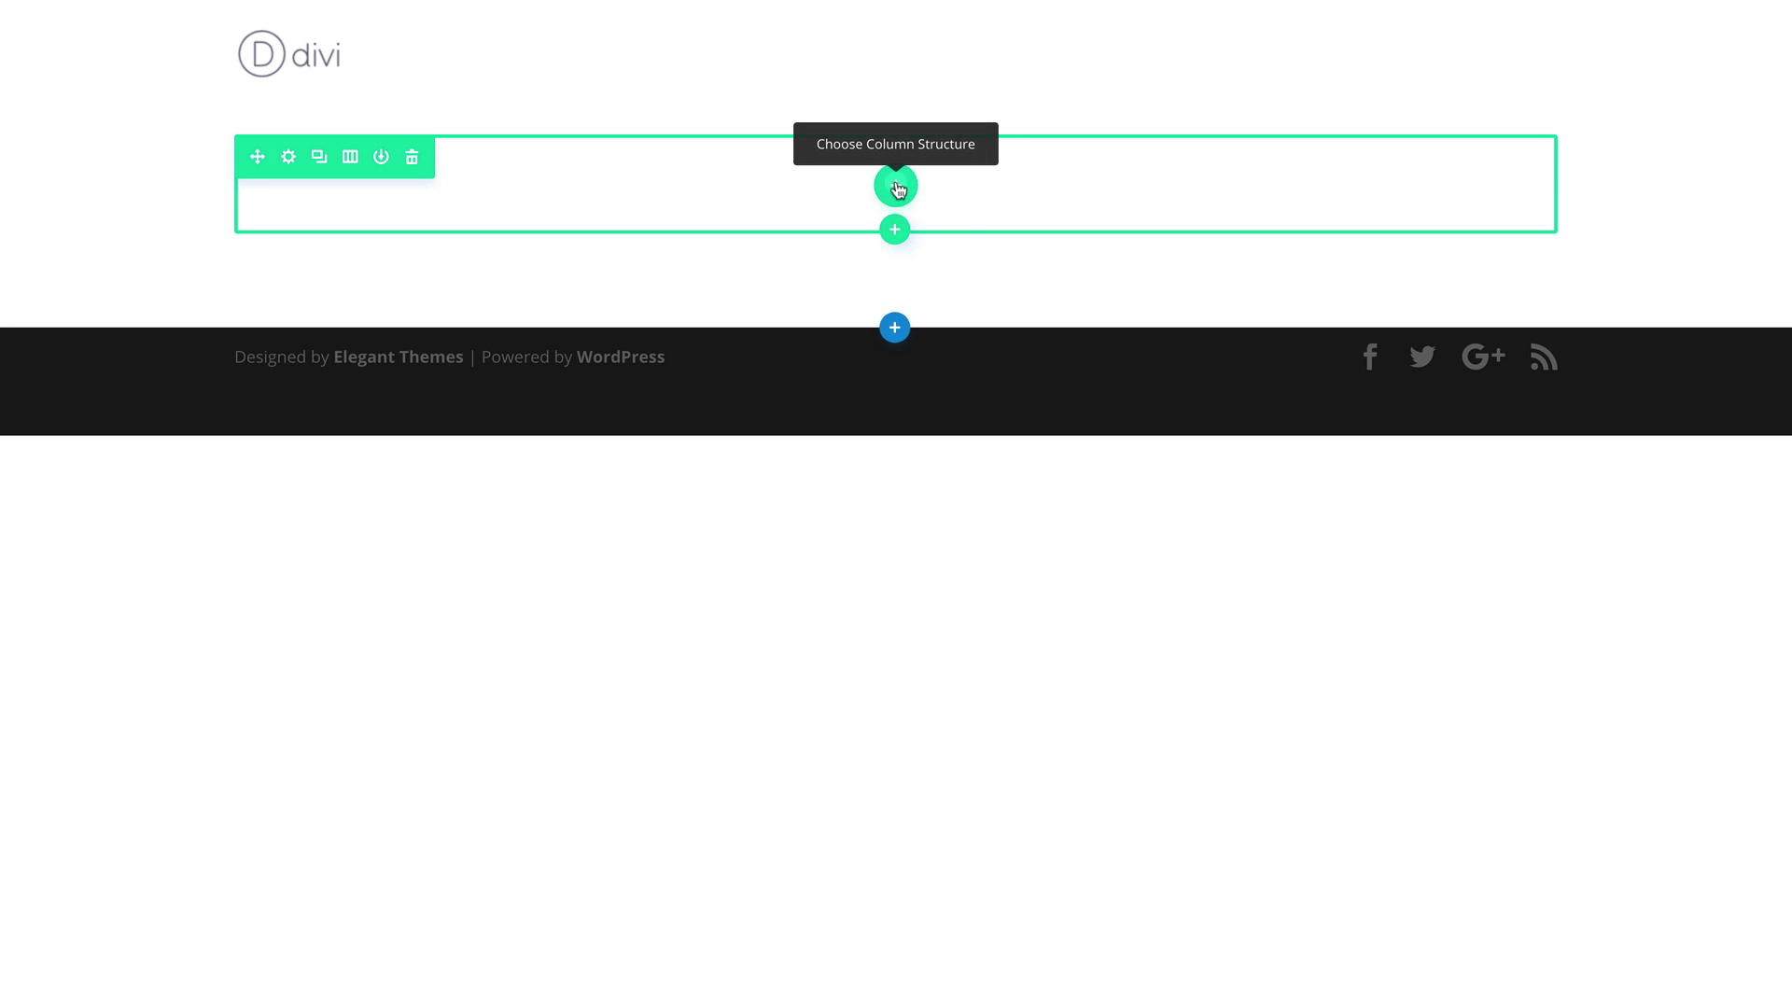
# Give the empty row a three-column layout and insert a Person module into its first column
pyautogui.click(896, 187)
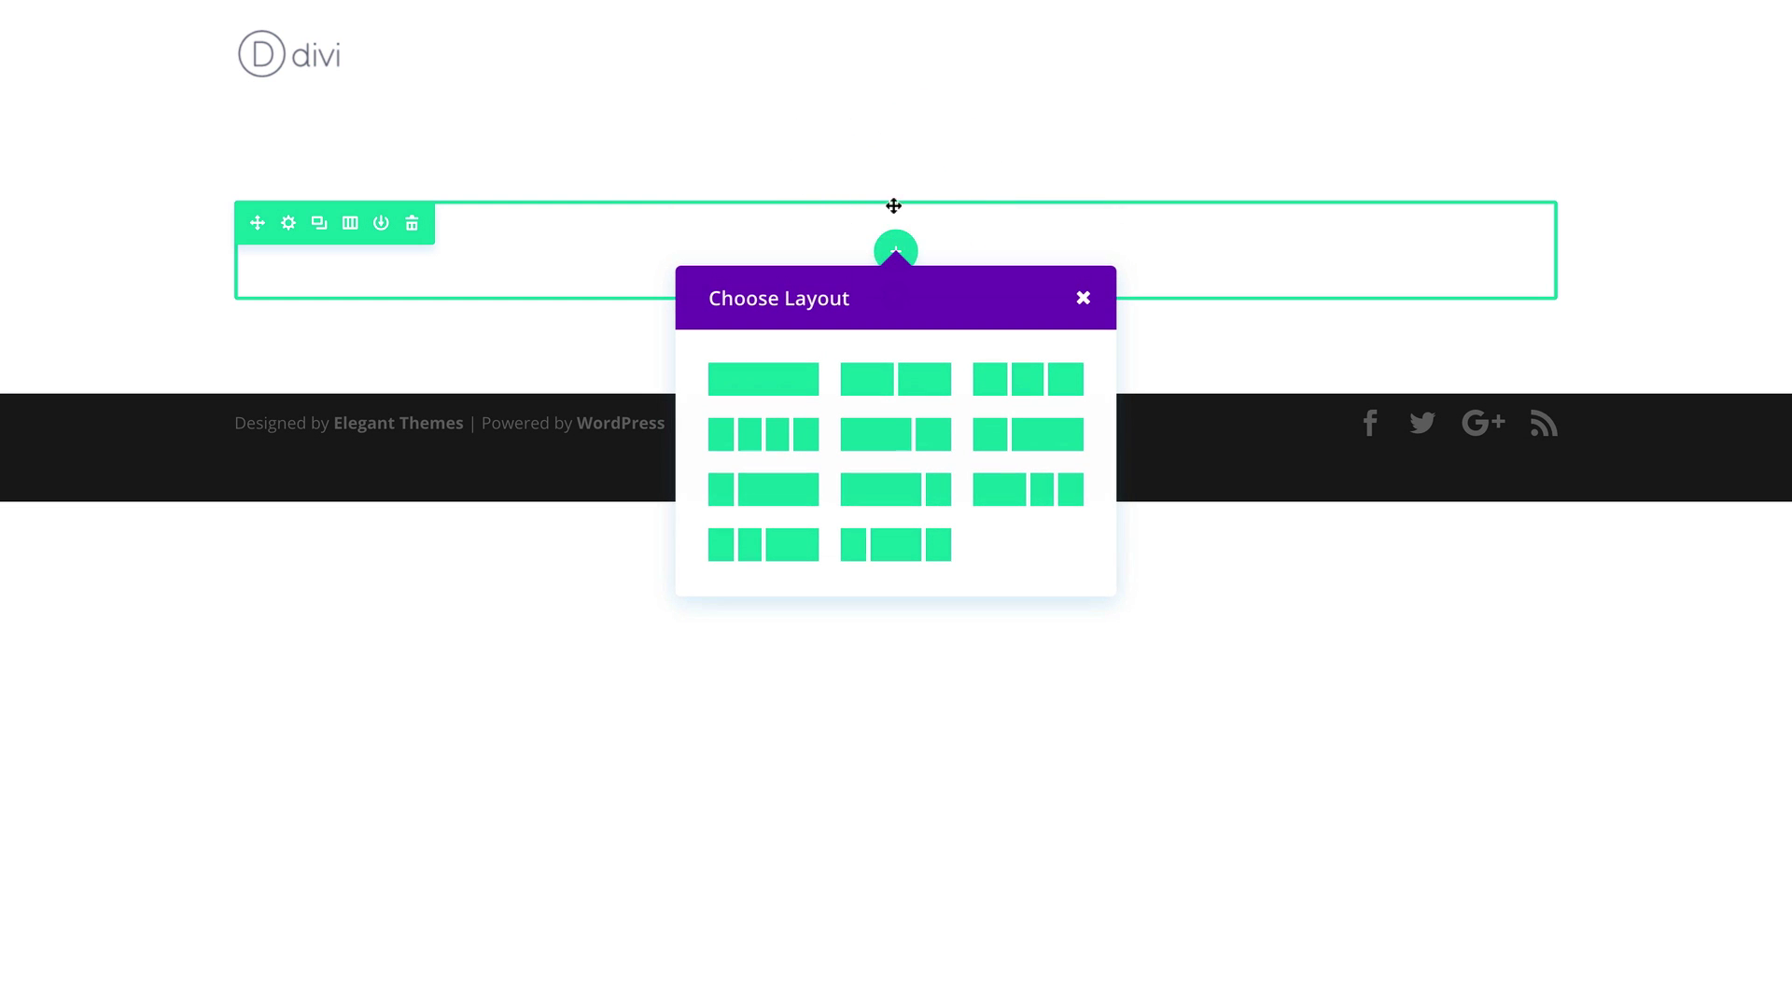
pyautogui.click(1028, 385)
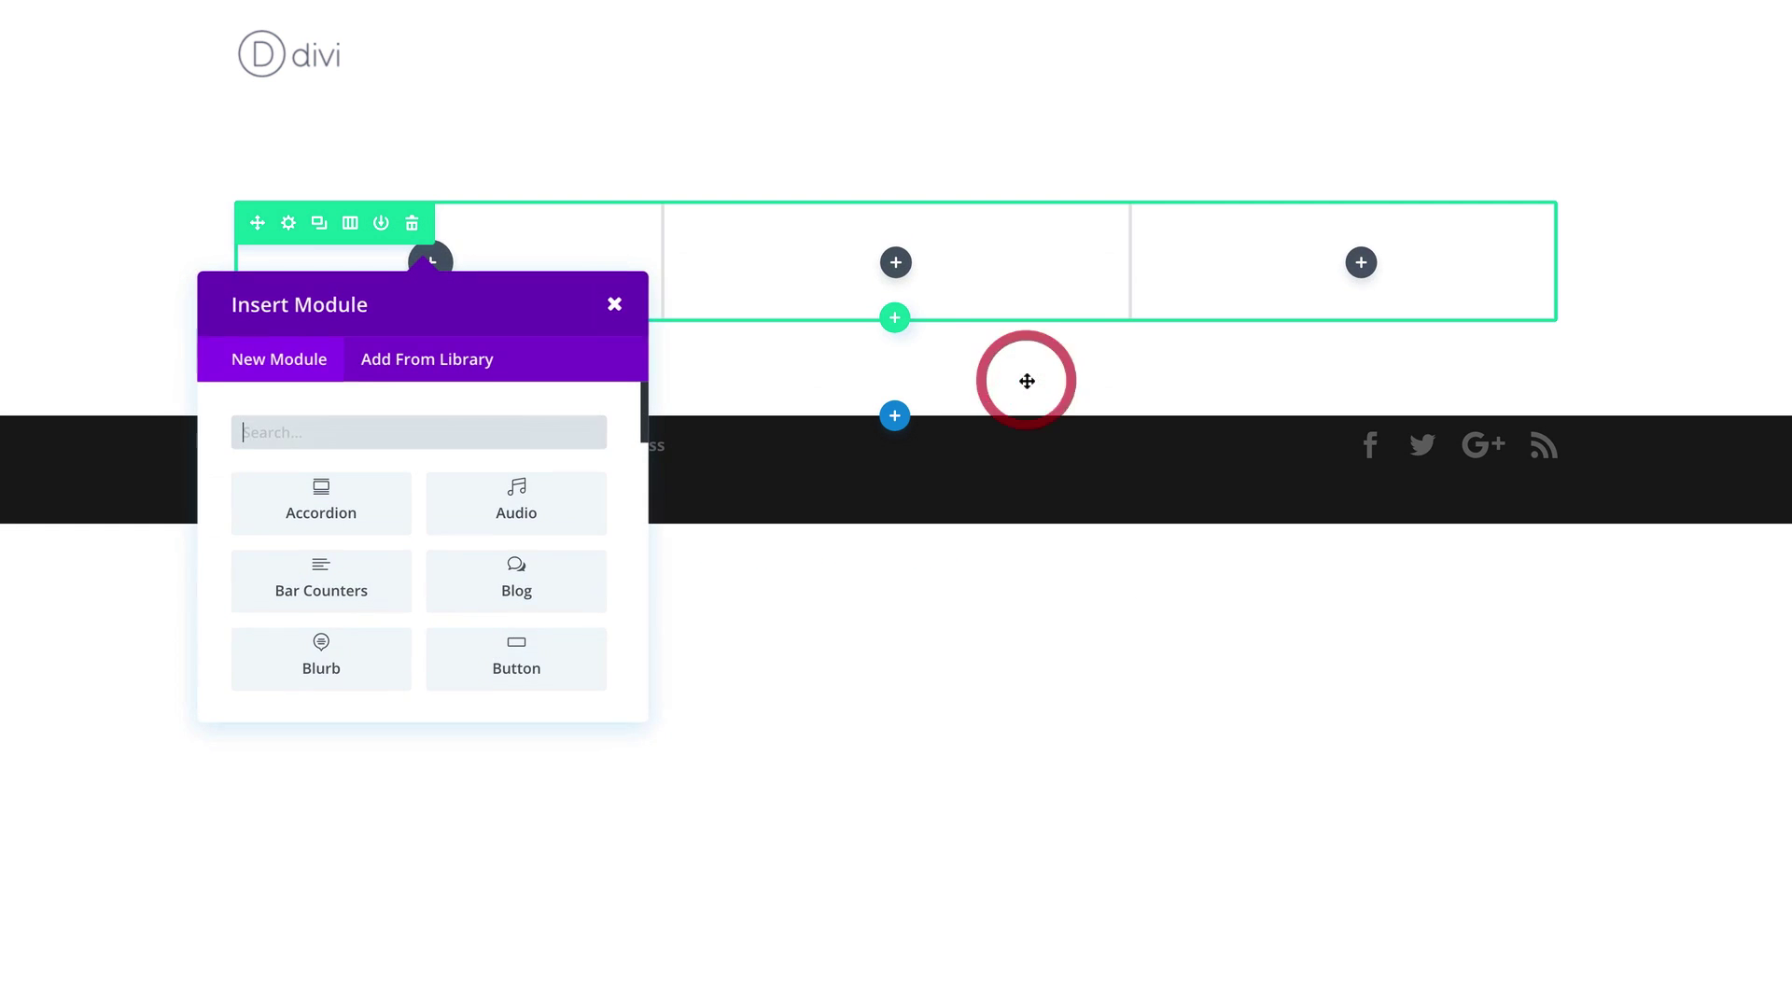
pyautogui.click(324, 432)
pyautogui.write('per')
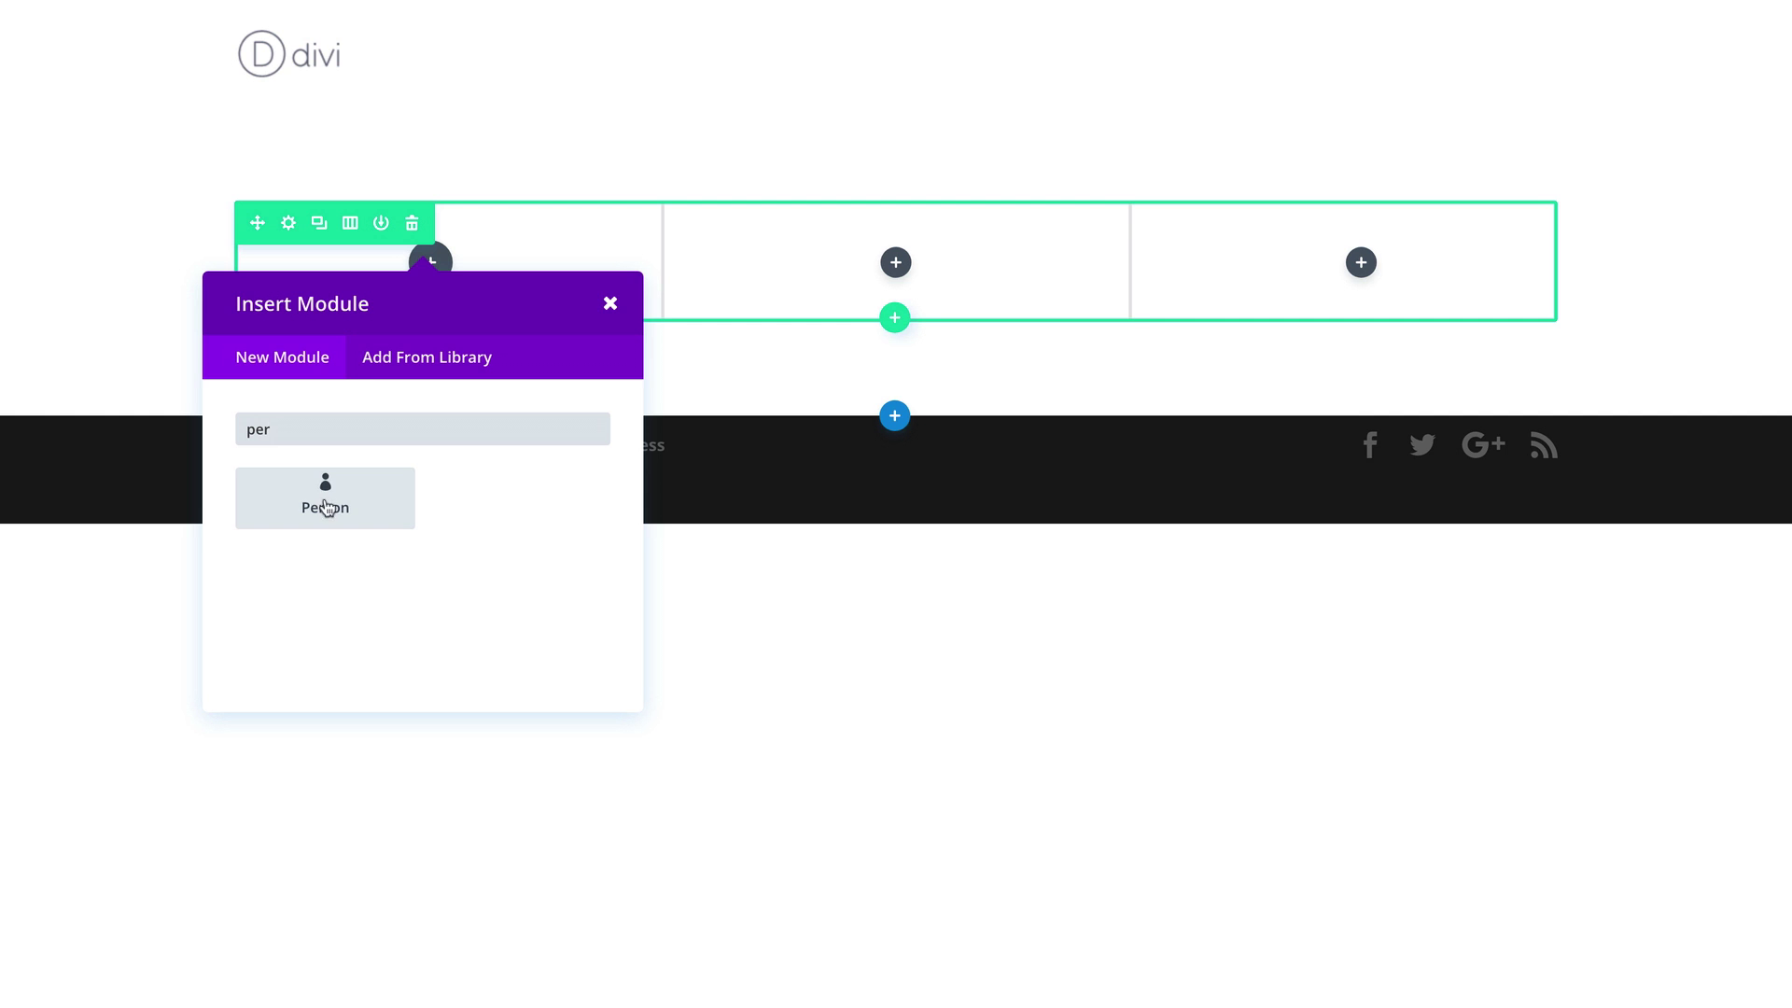
pyautogui.click(329, 495)
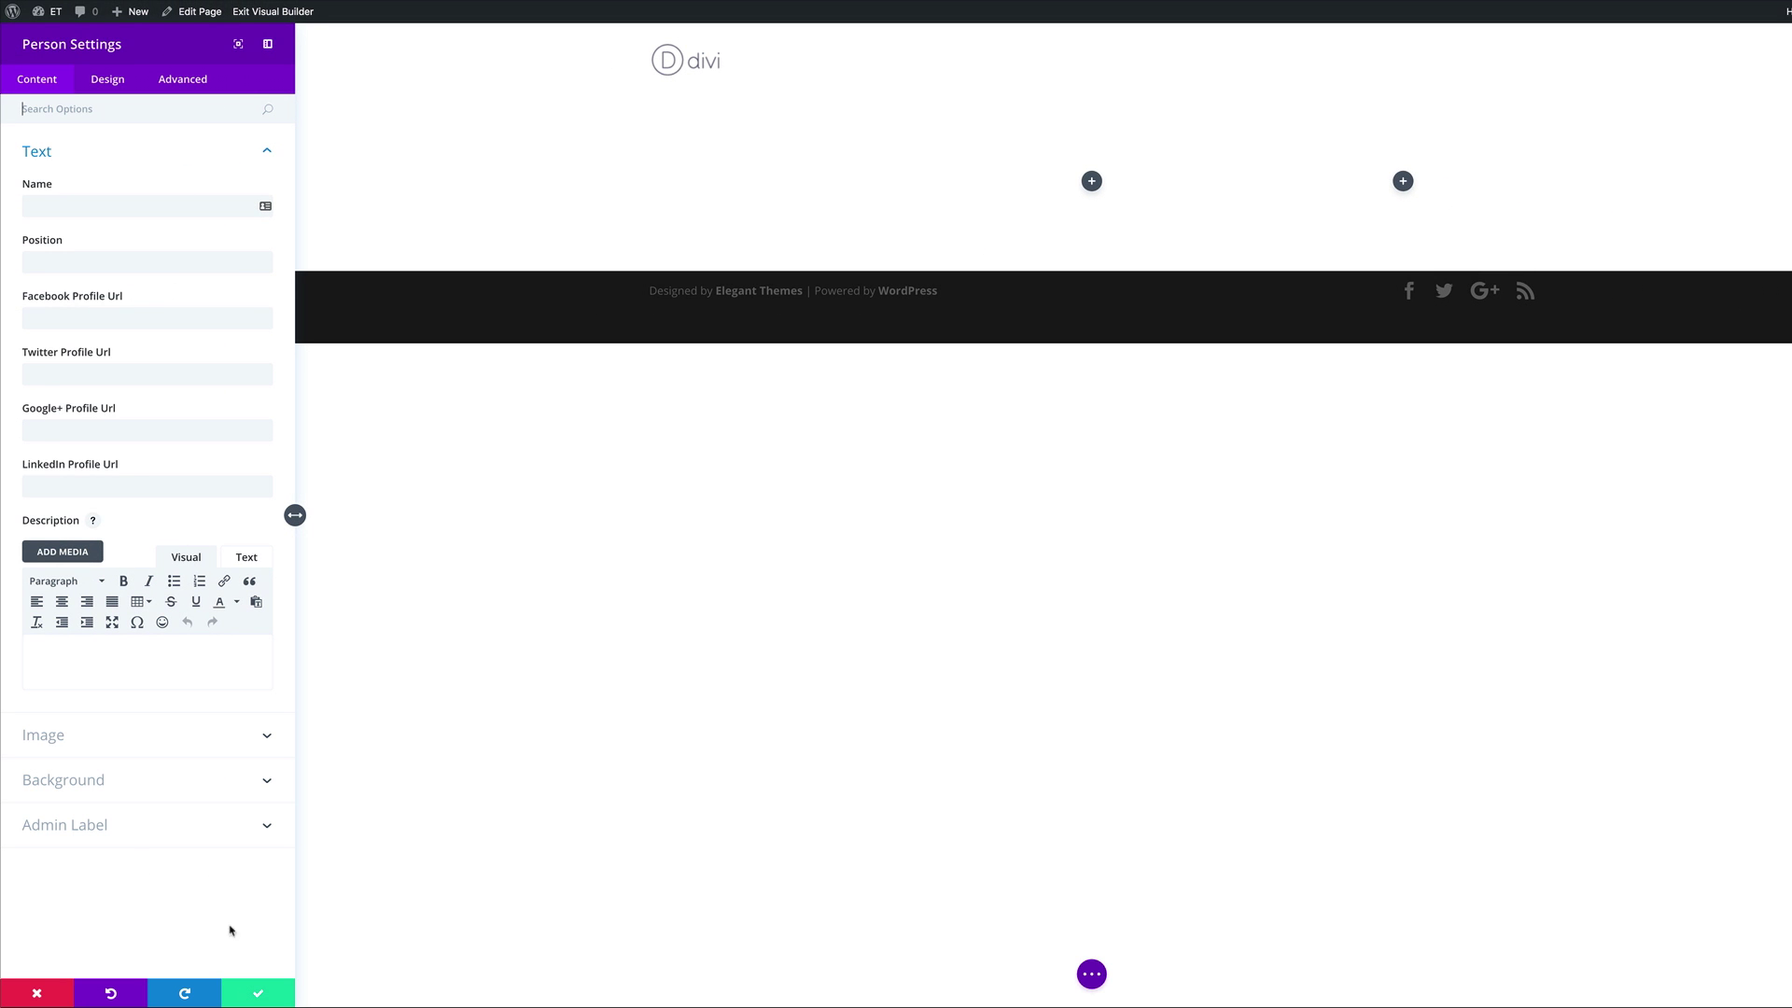
pyautogui.click(257, 995)
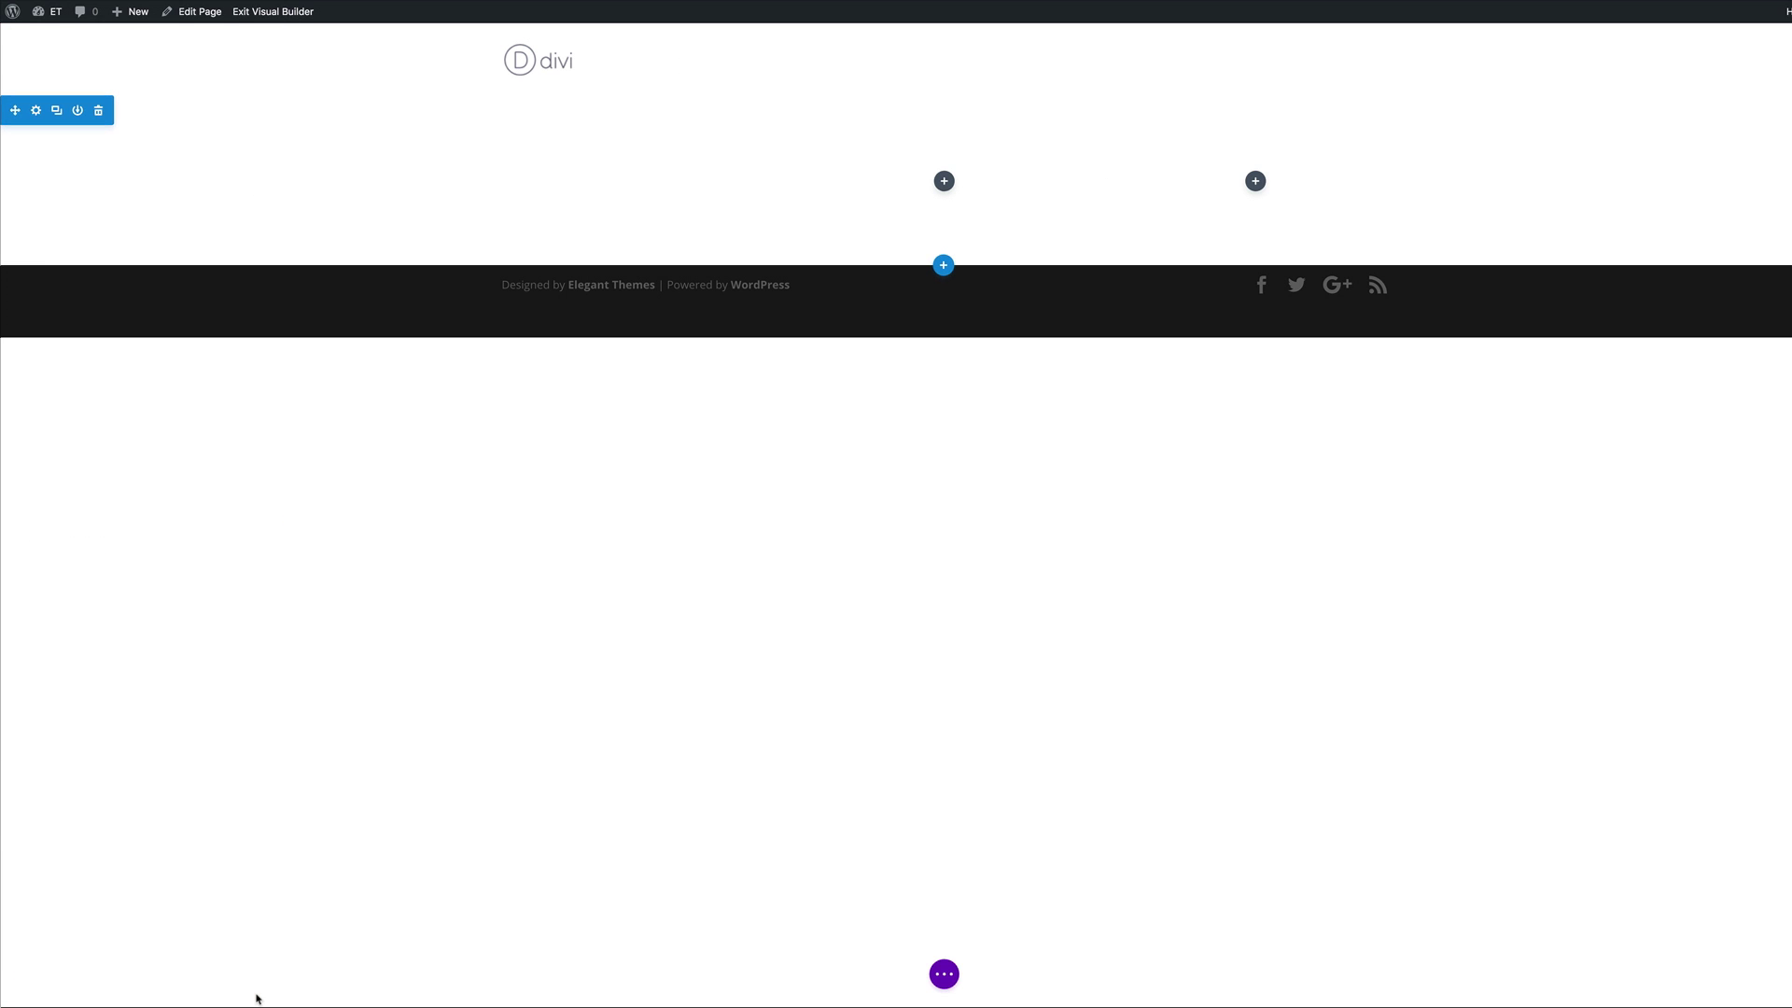
# Set the row's Column 1 background color to #e5e5e5
pyautogui.moveTo(542, 159)
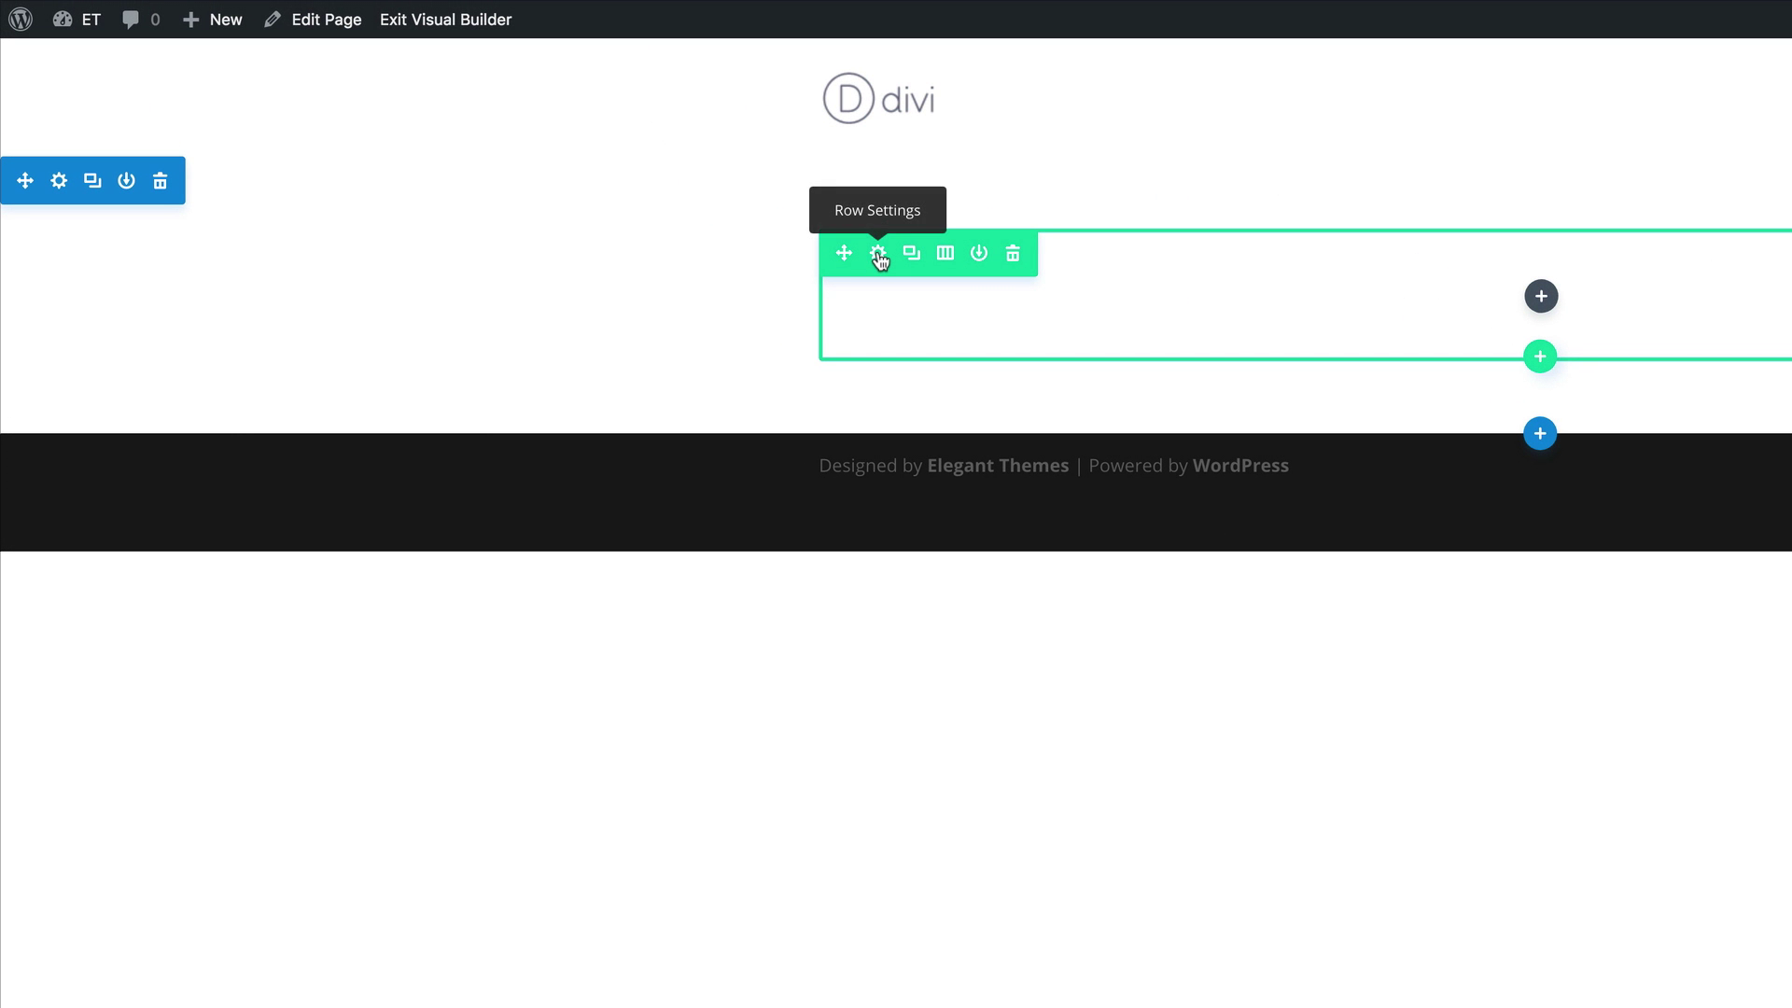
pyautogui.click(879, 254)
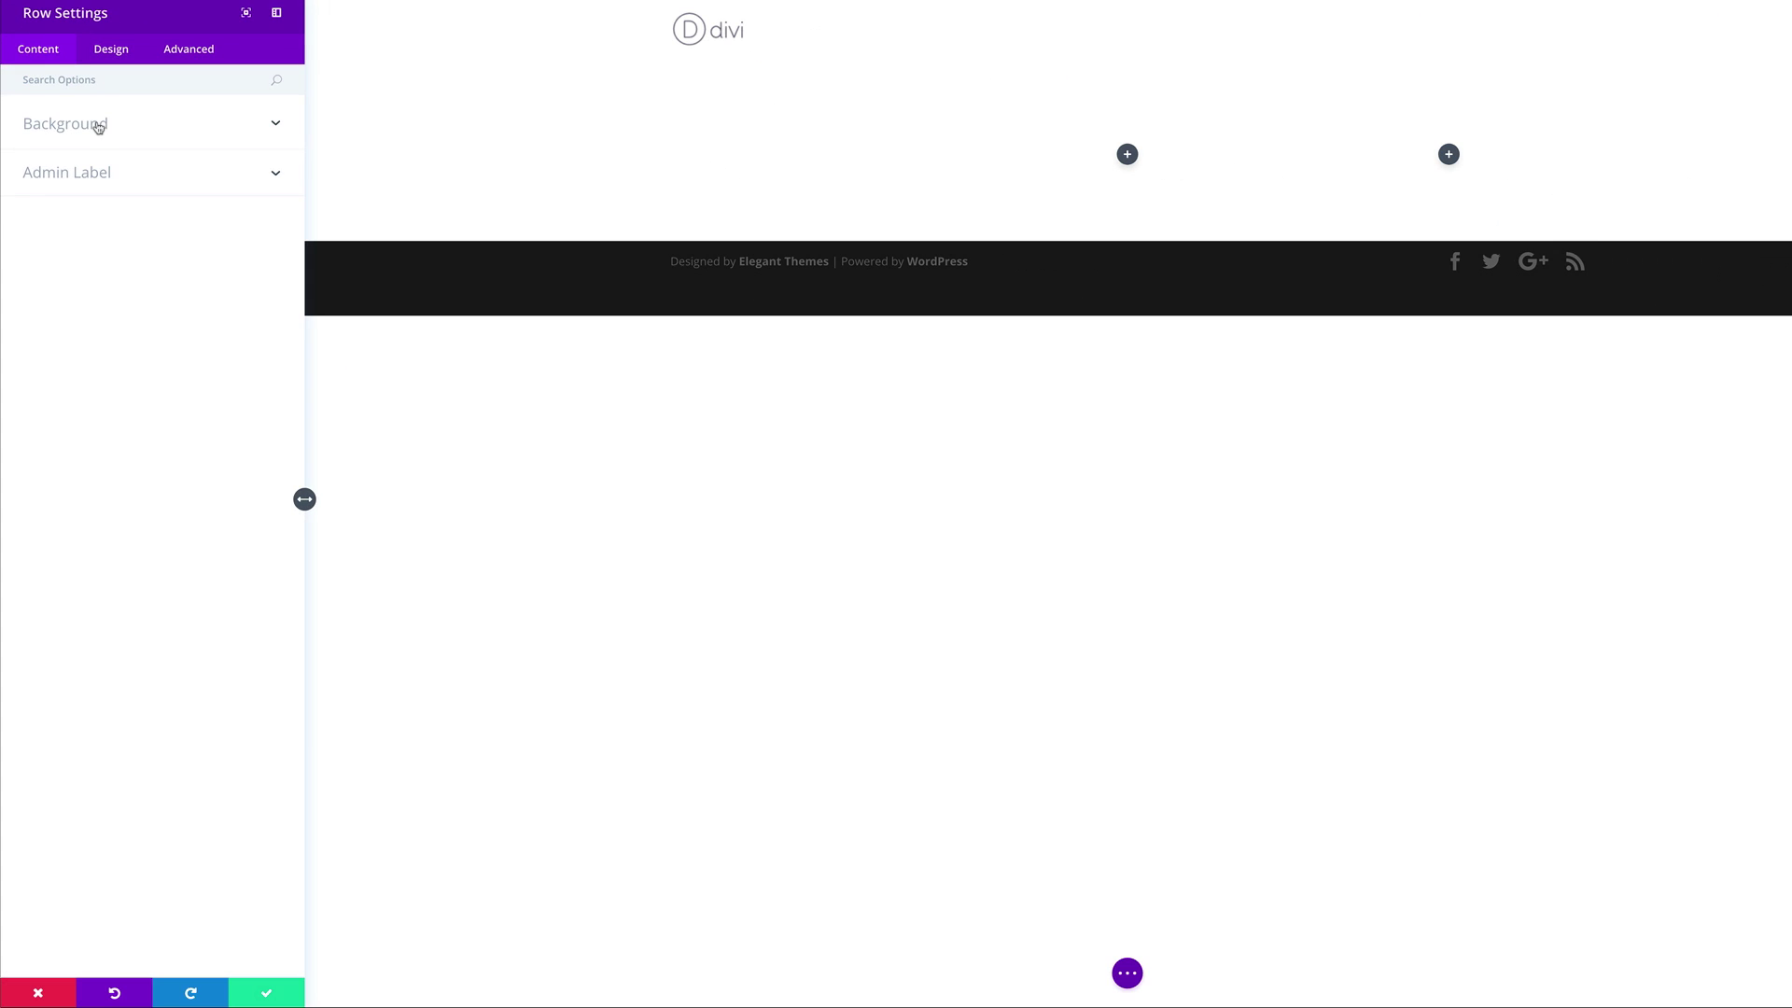
pyautogui.click(98, 127)
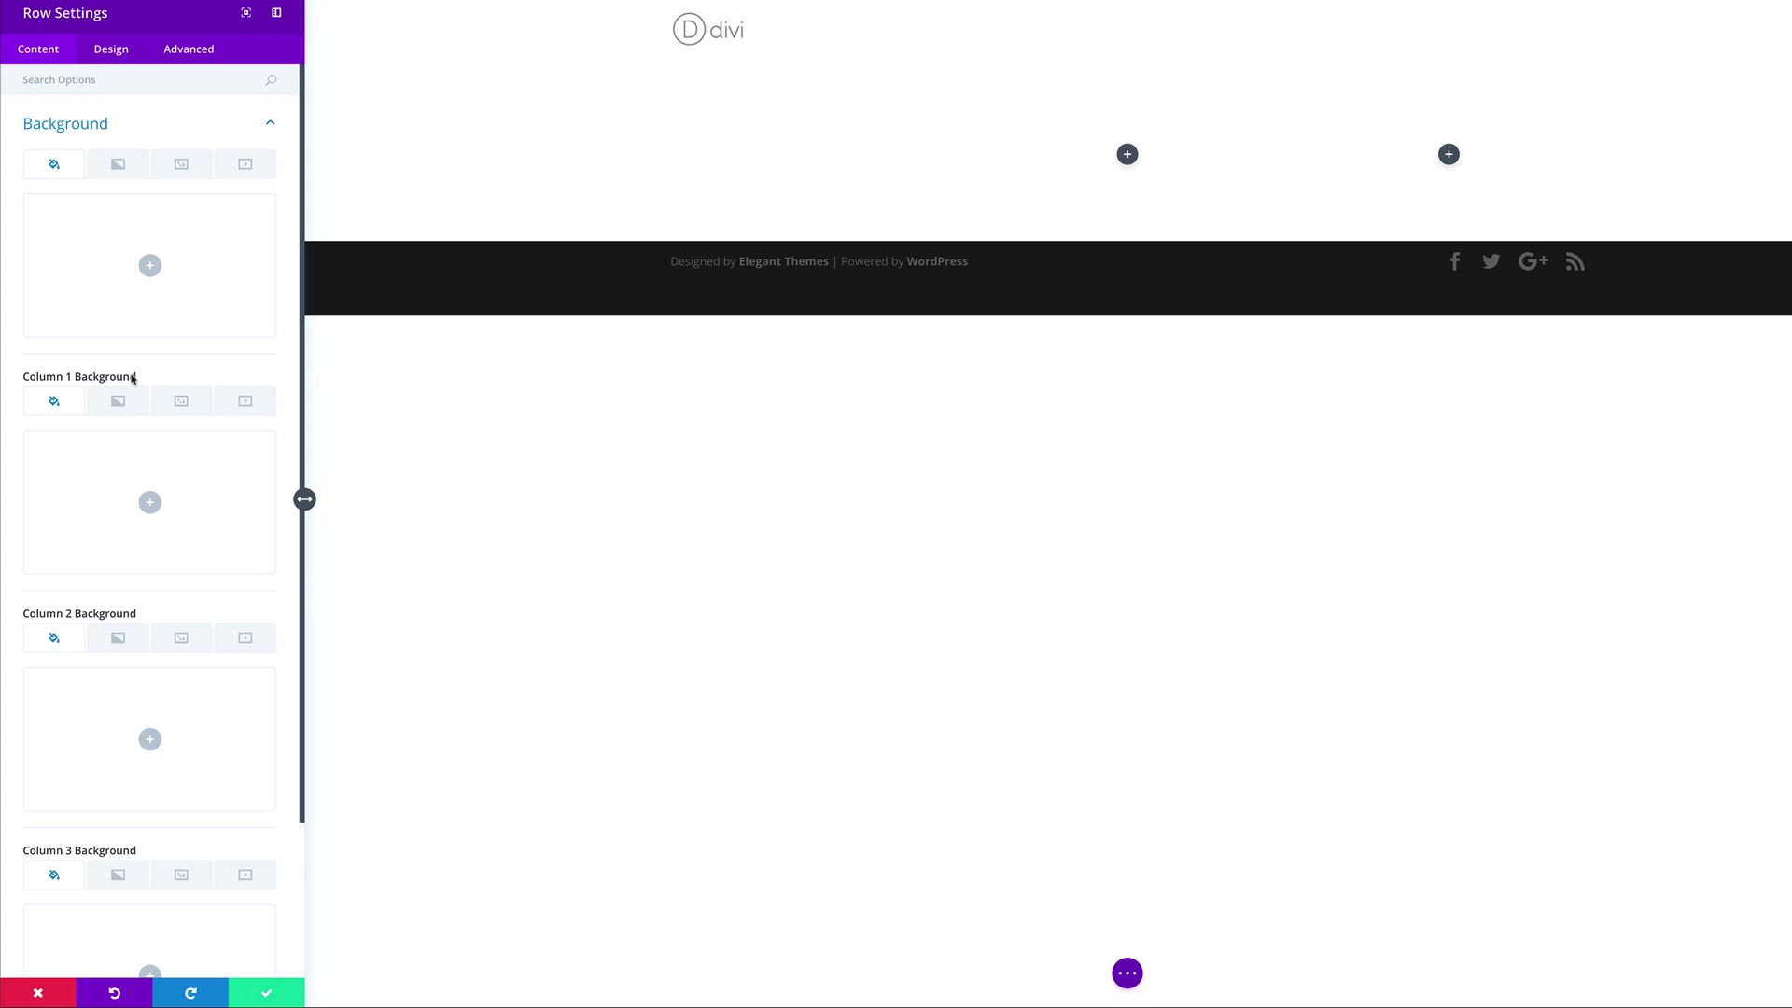
pyautogui.click(150, 504)
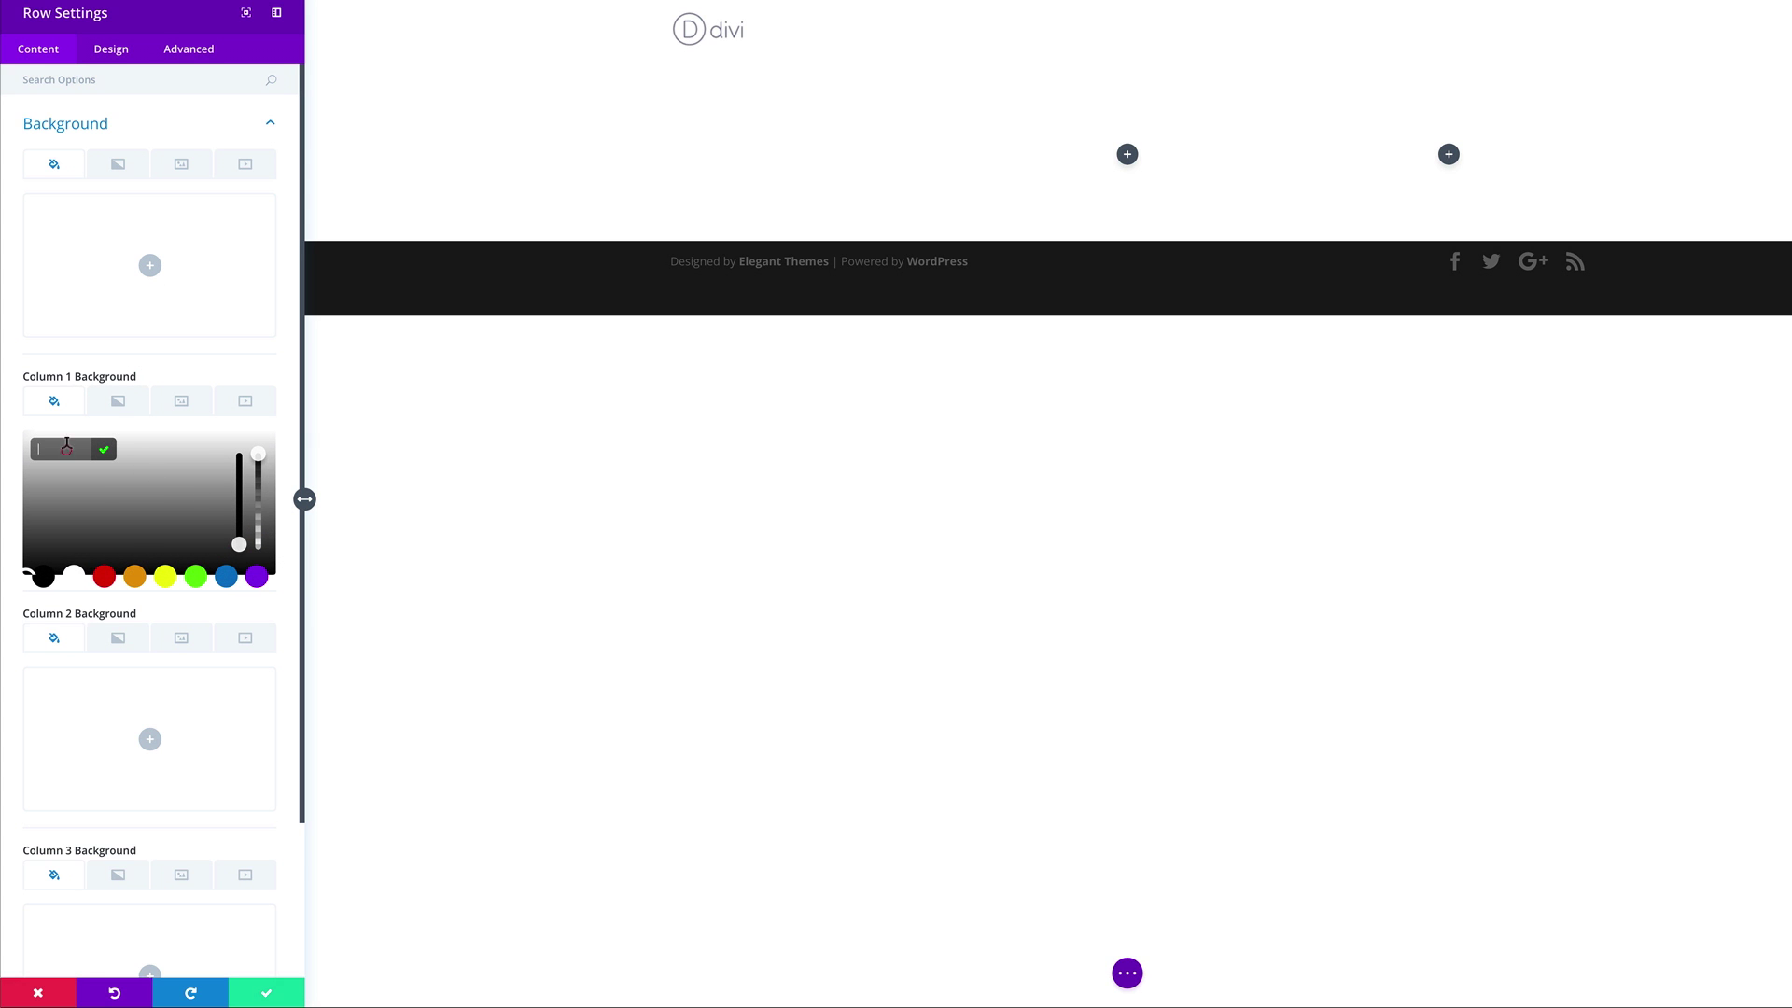
pyautogui.write('#e5e5e5')
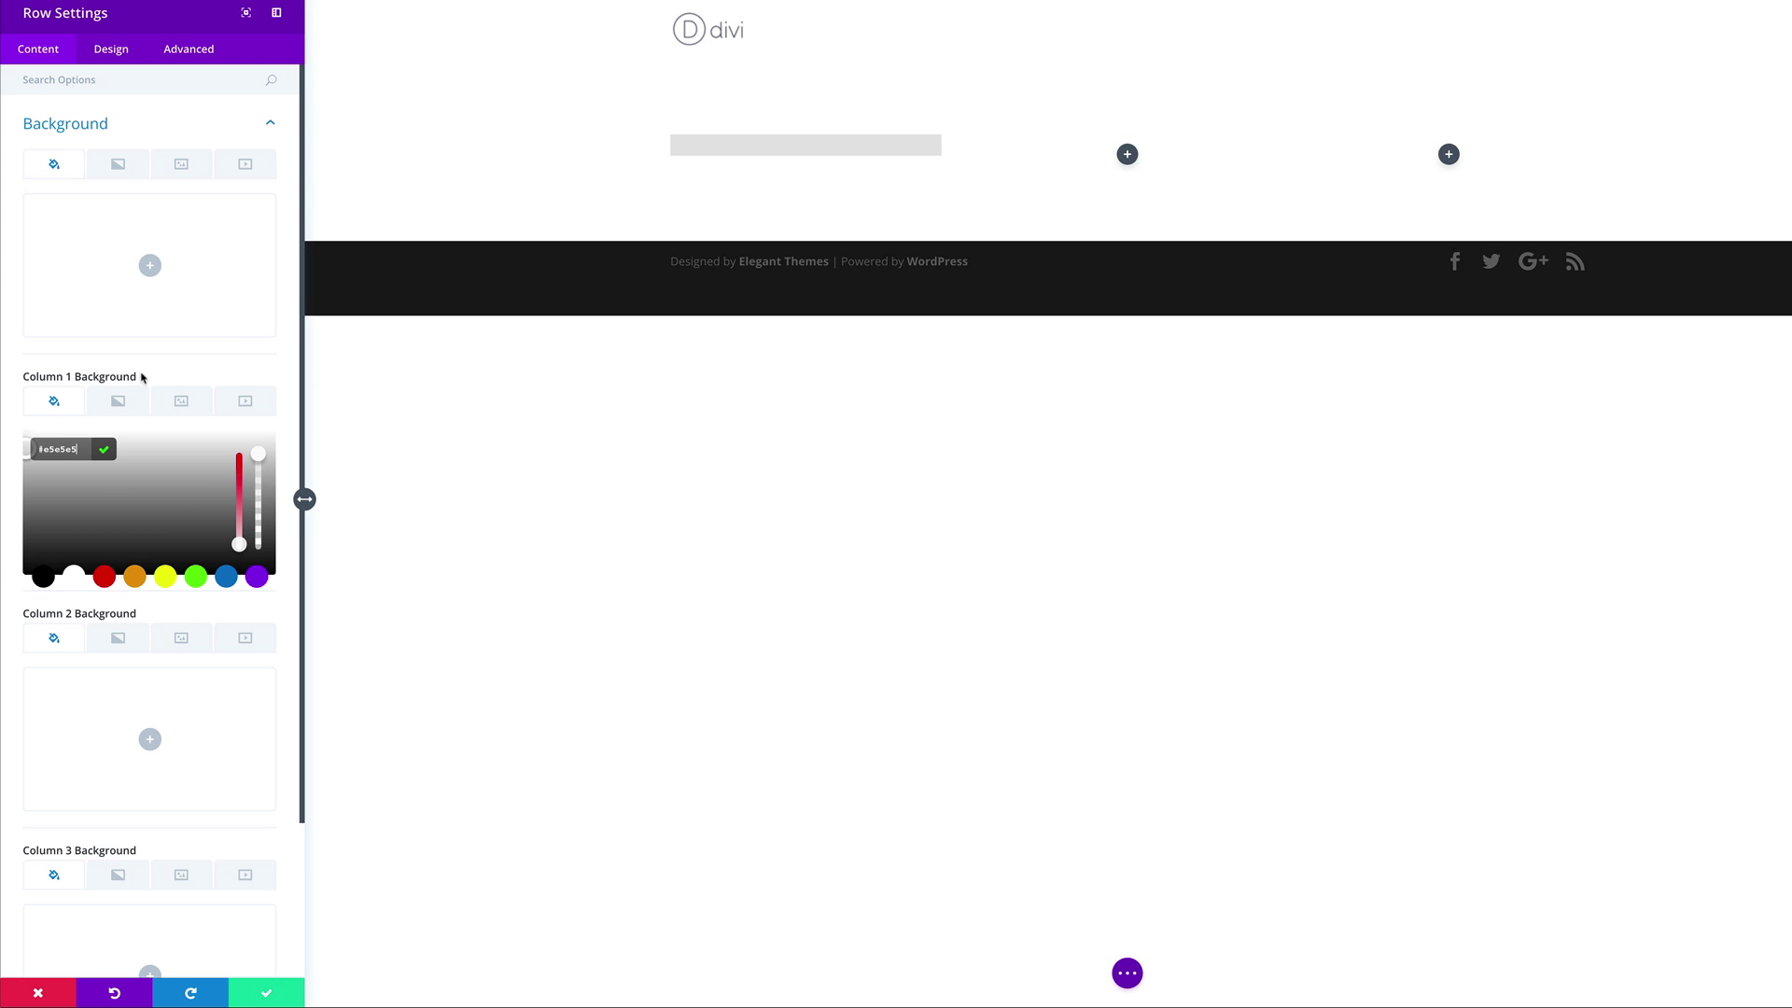
# Add the custom CSS "box-shadow: 0 0 20px rgba(0,0,0,0.5);" to the row's Column 1 Main Element and save the row settings
pyautogui.click(203, 56)
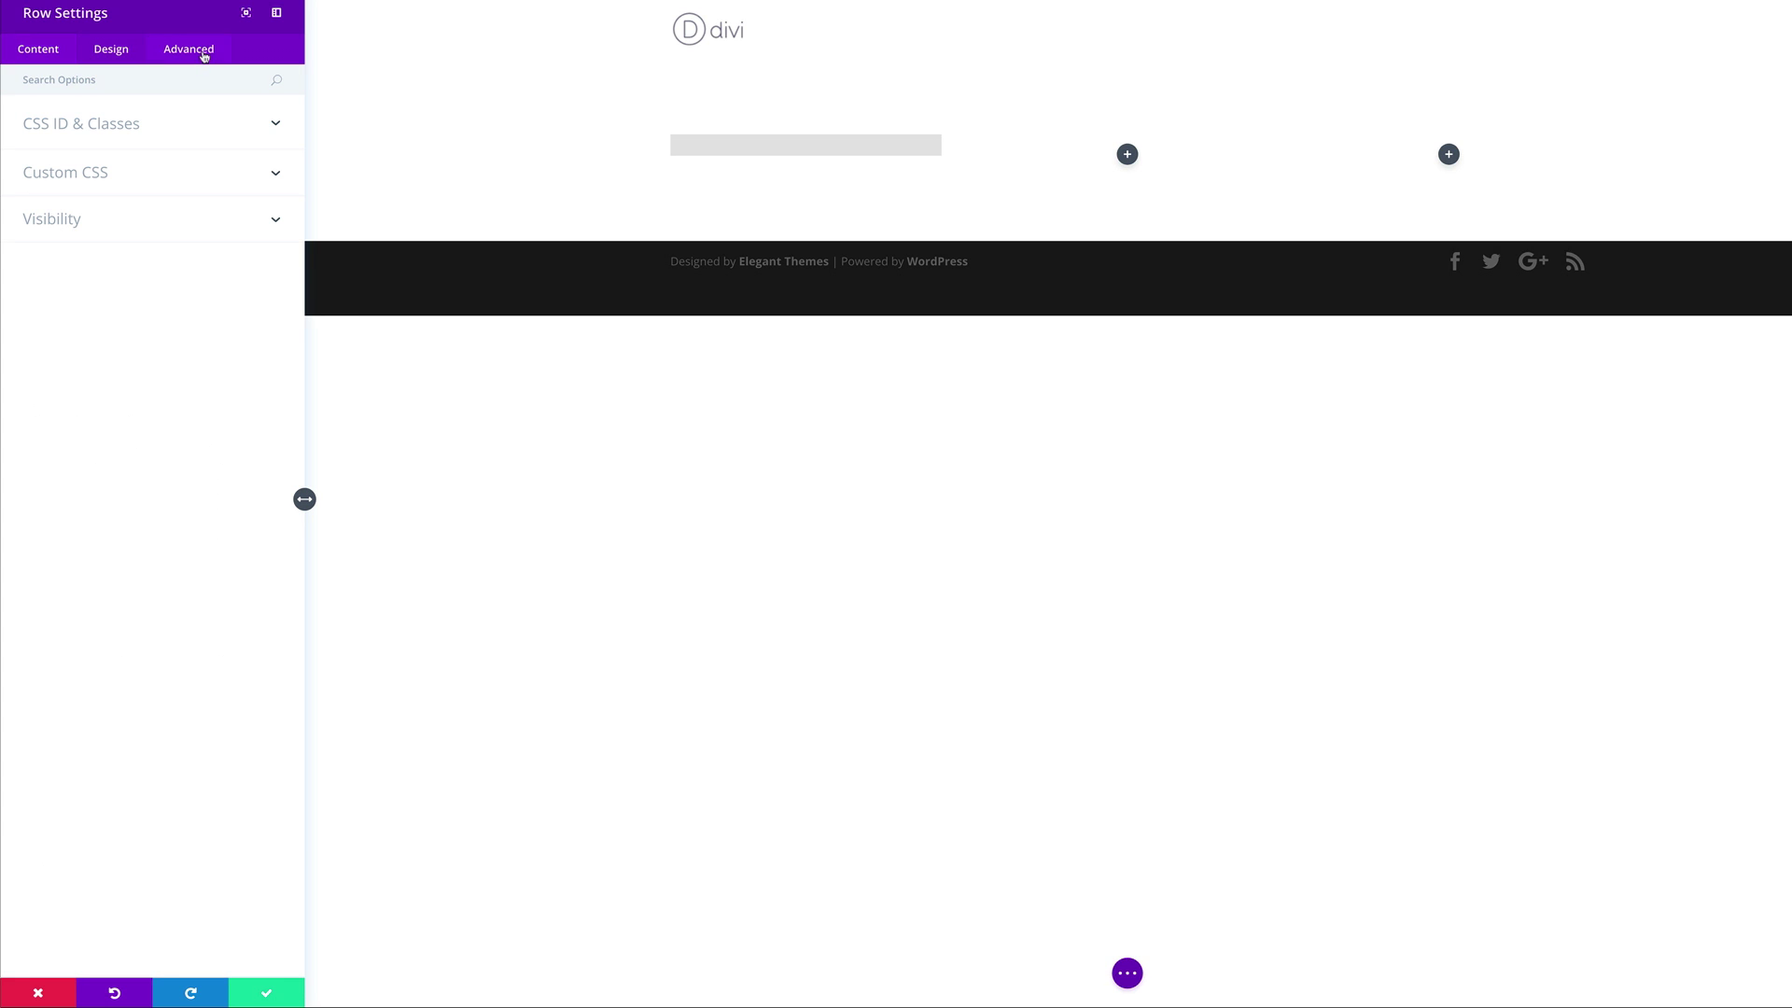
pyautogui.click(89, 180)
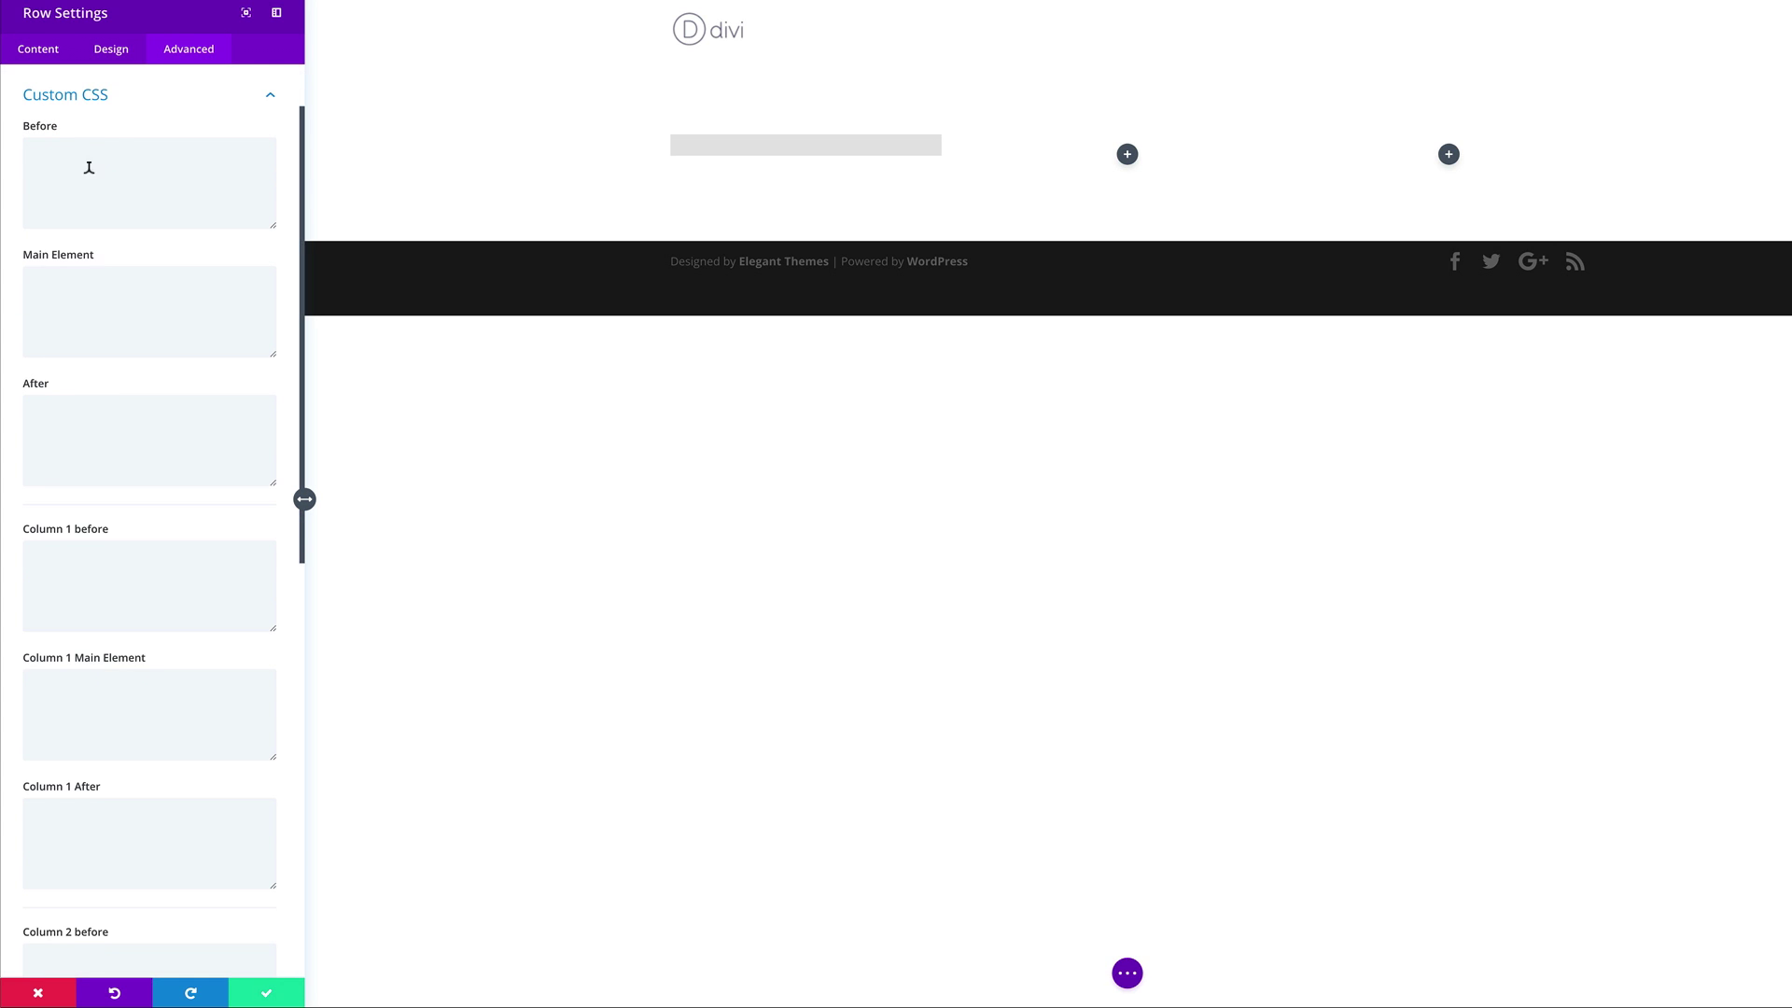
pyautogui.click(72, 674)
pyautogui.write('box-shadow: 0 0 20px rgba(0,0,0,0.5);')
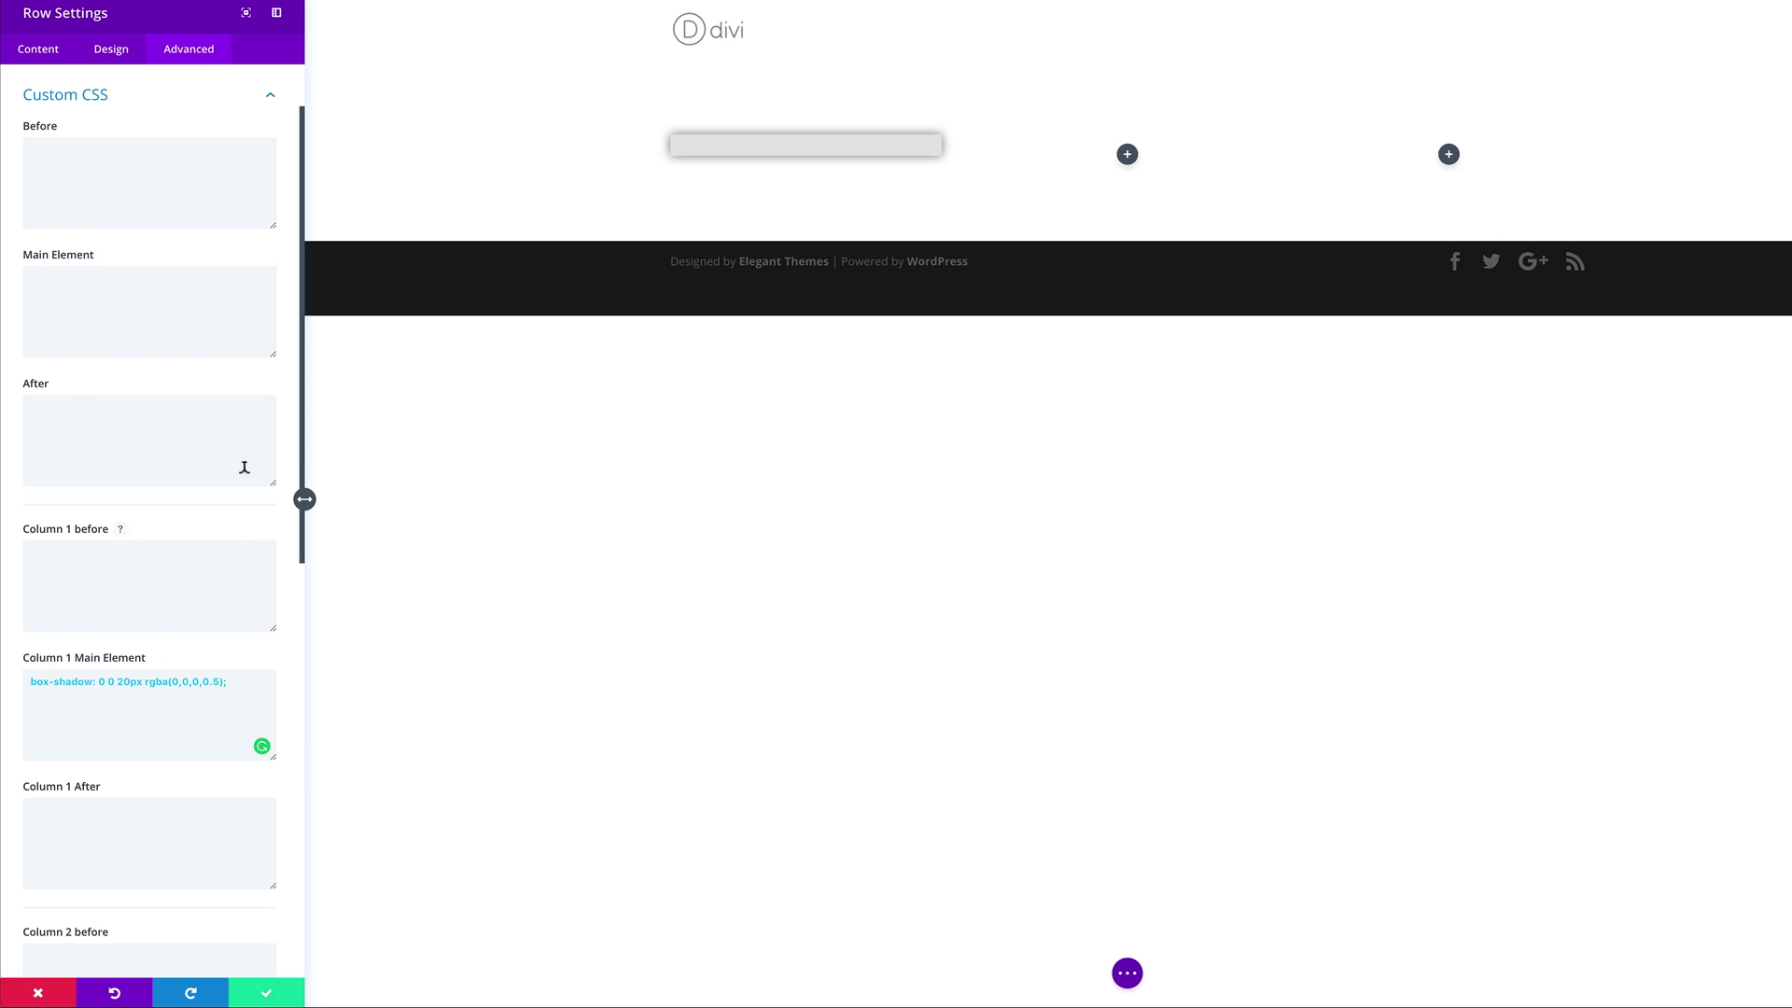
pyautogui.click(272, 996)
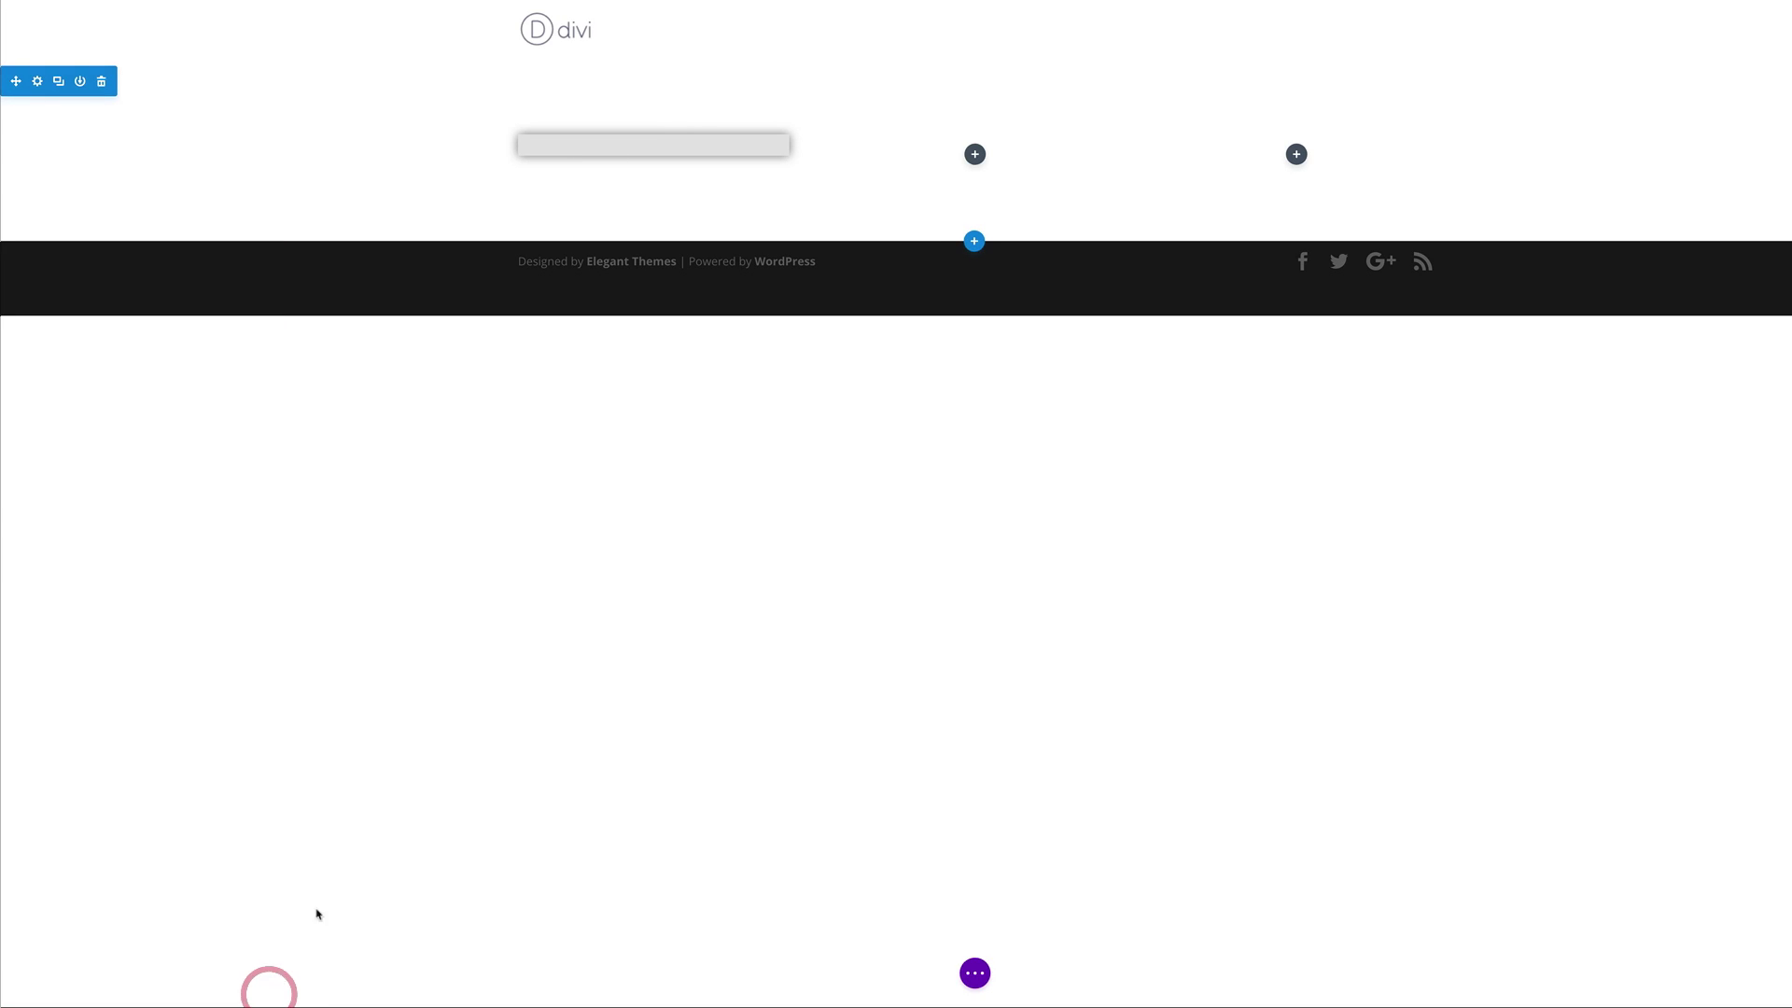
# In the Person module's settings, enter the person's first name and set the position to Manager
pyautogui.moveTo(1003, 355)
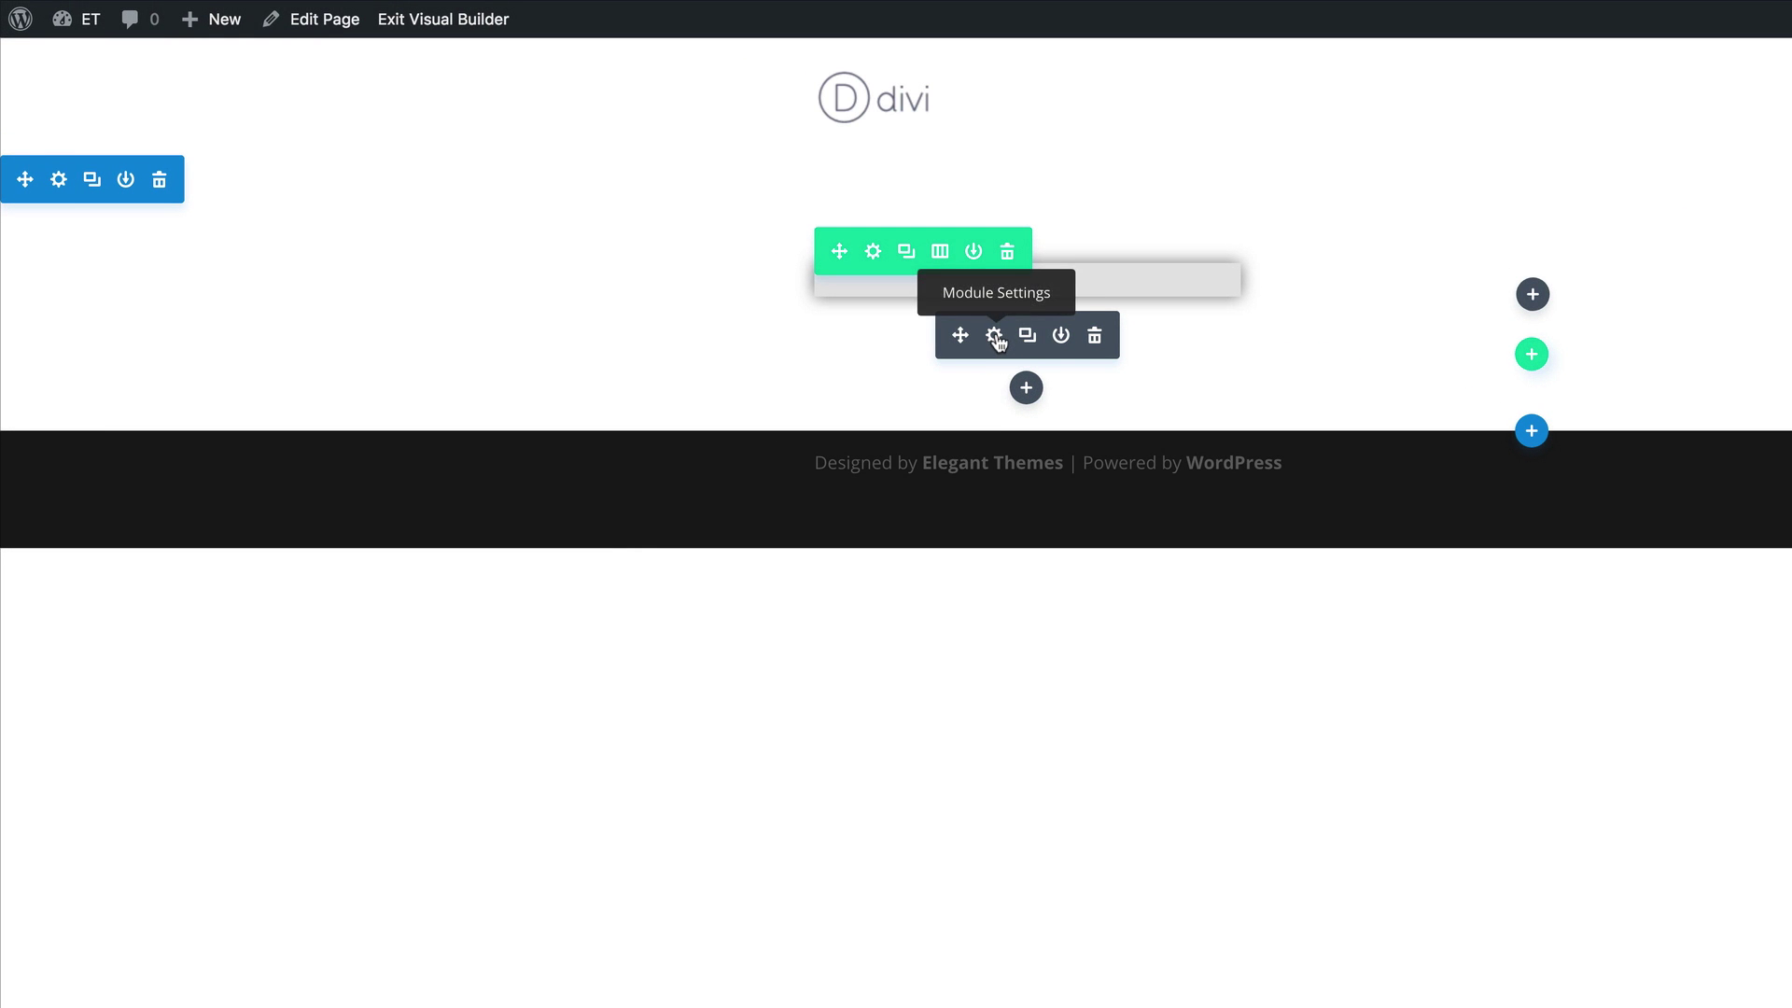
pyautogui.click(994, 335)
pyautogui.click(136, 179)
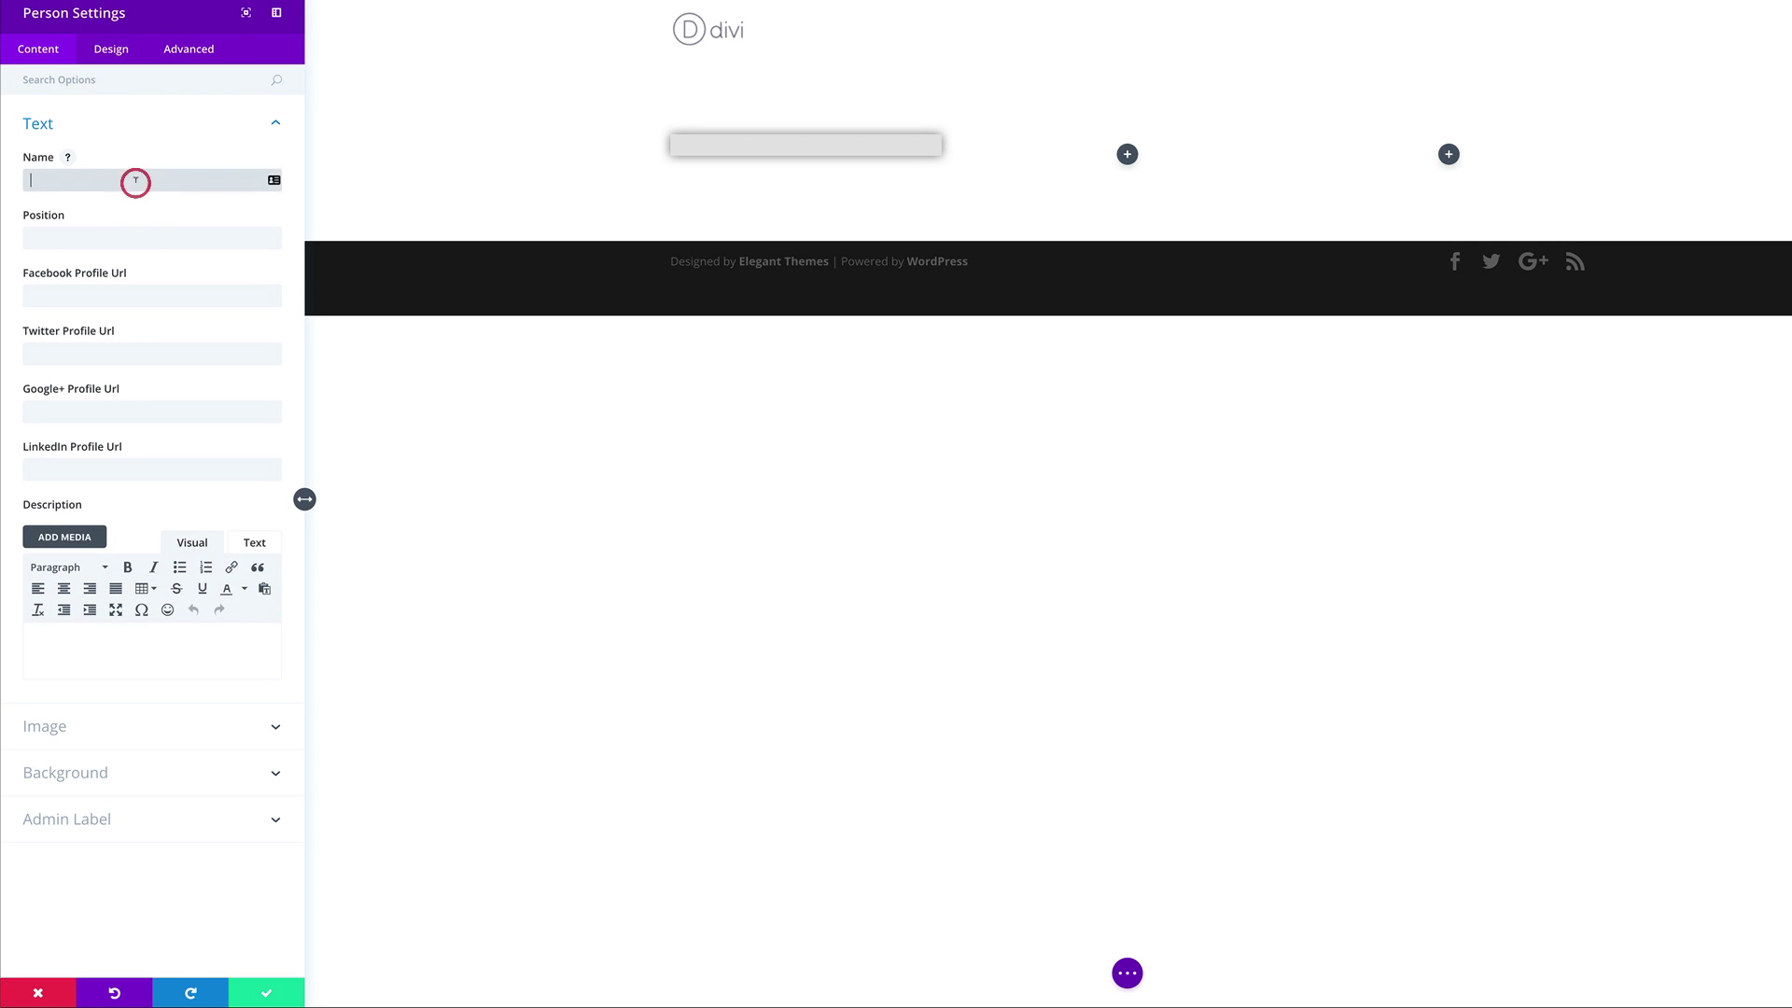
pyautogui.write('Steven')
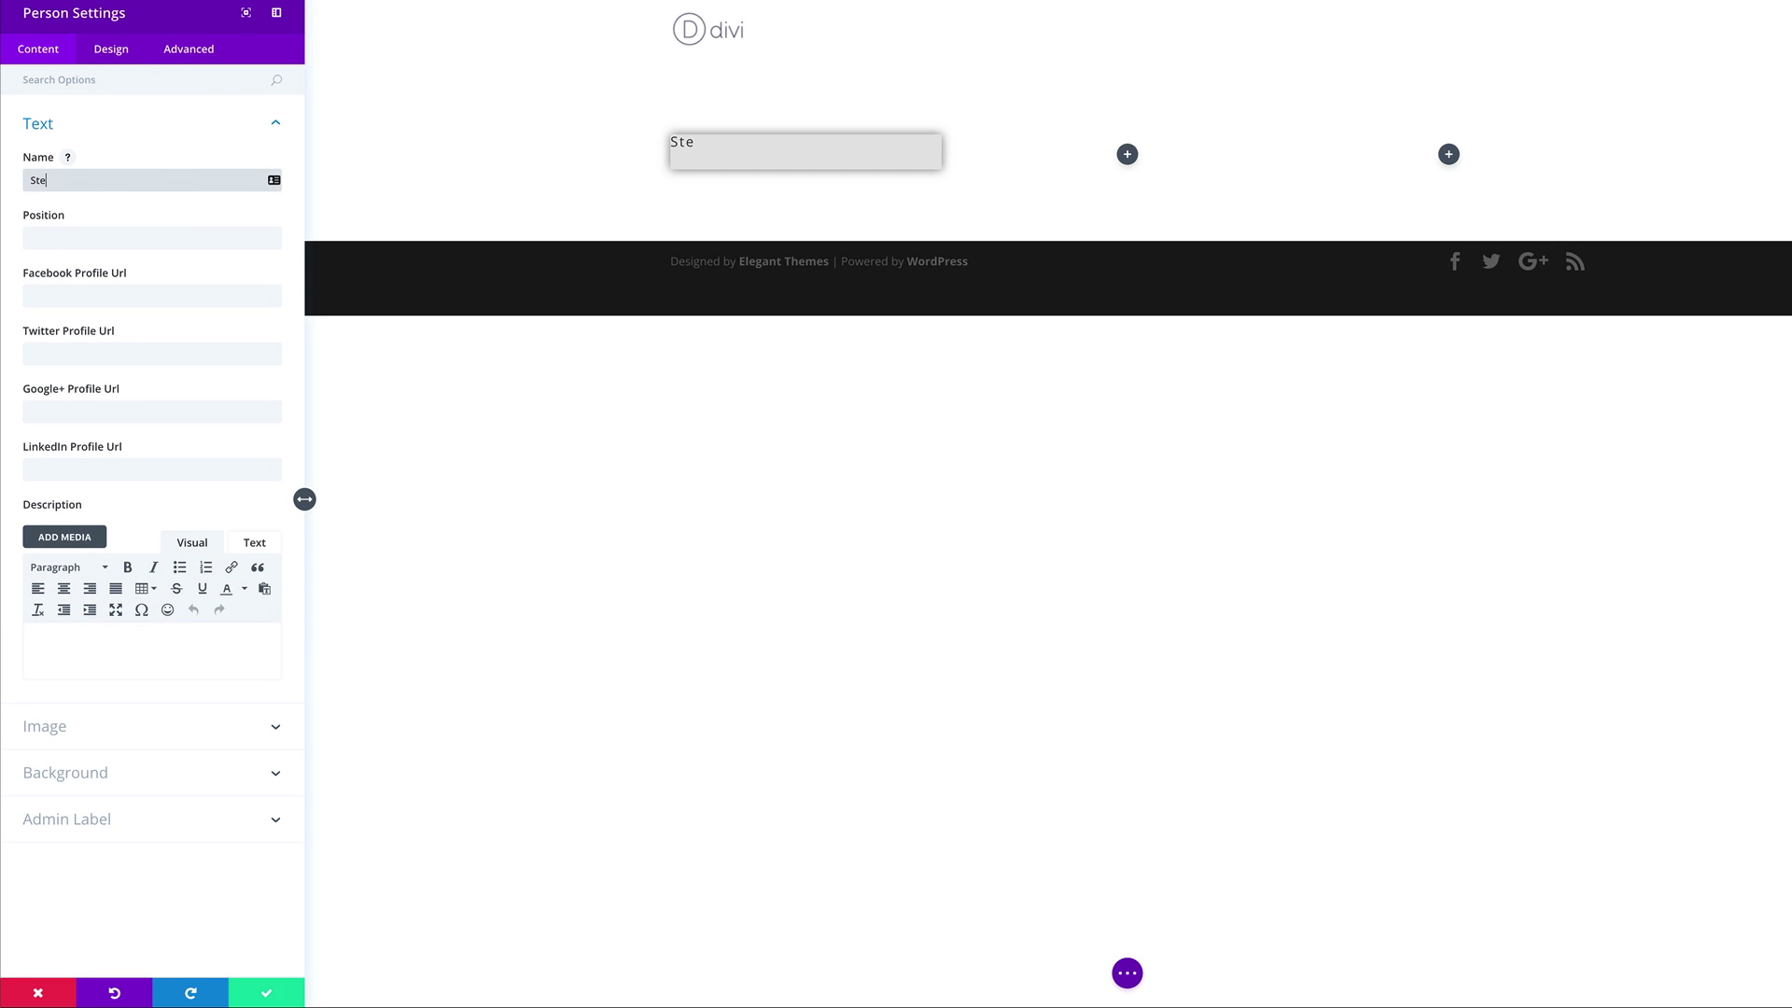
pyautogui.click(104, 237)
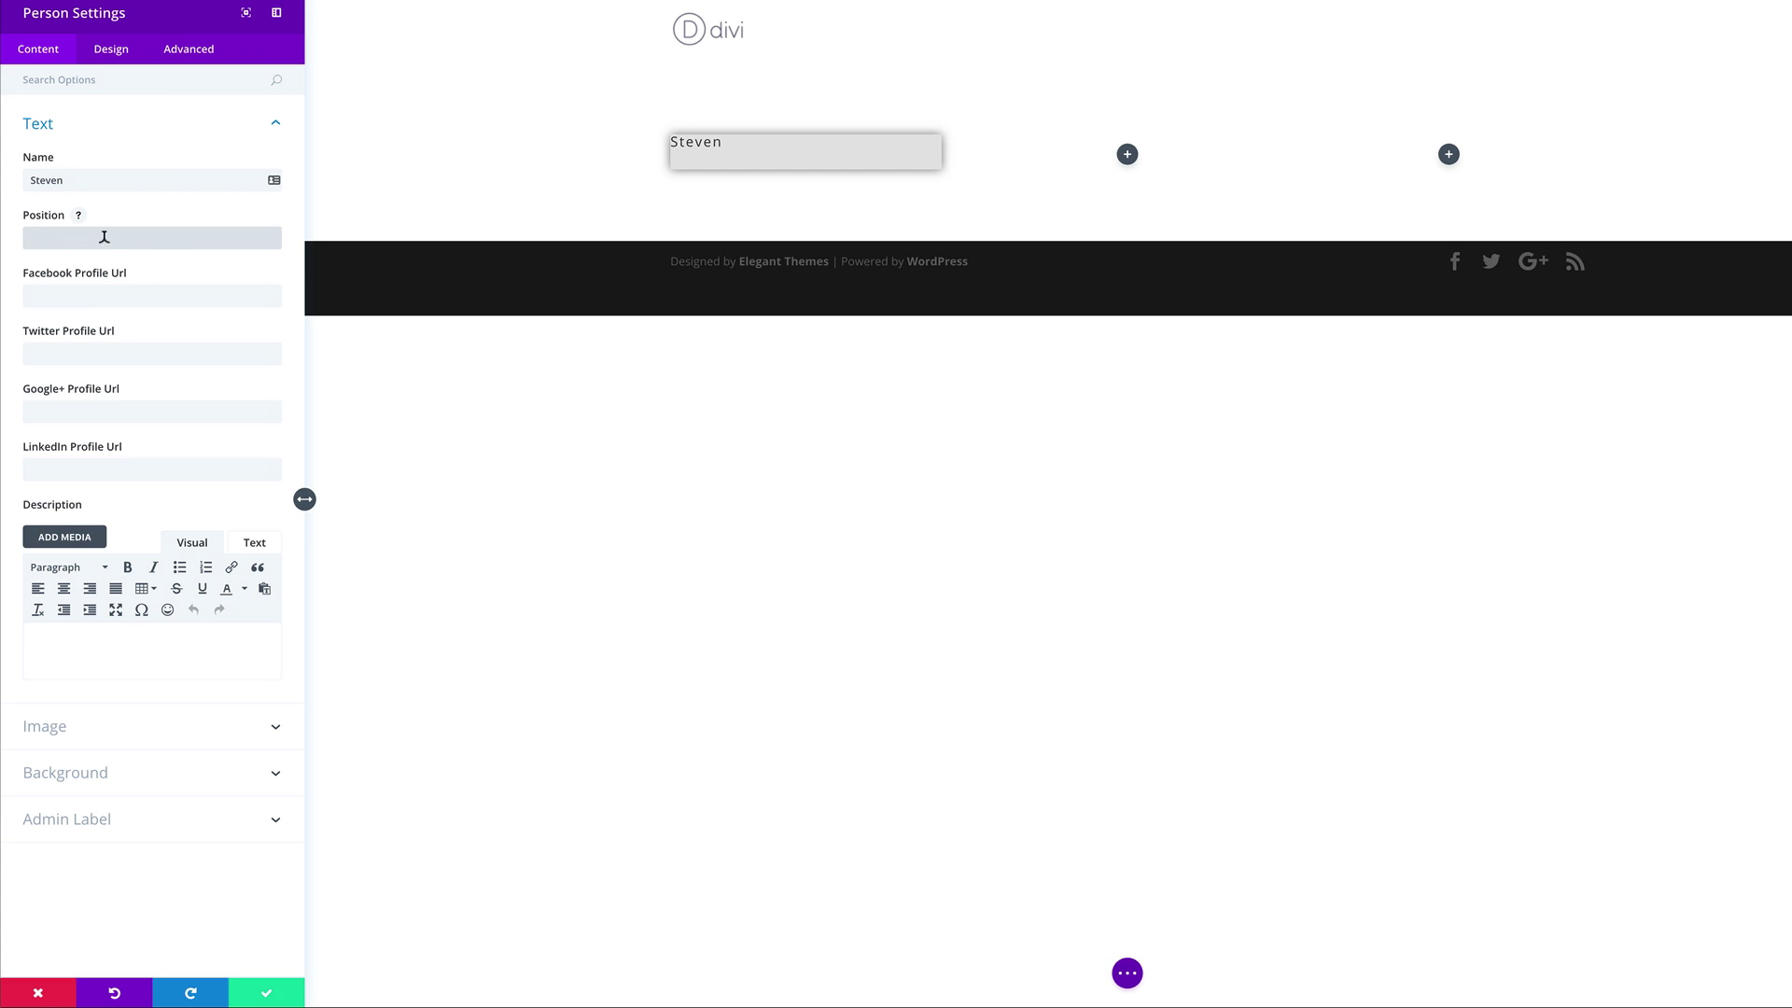
pyautogui.write('Manager')
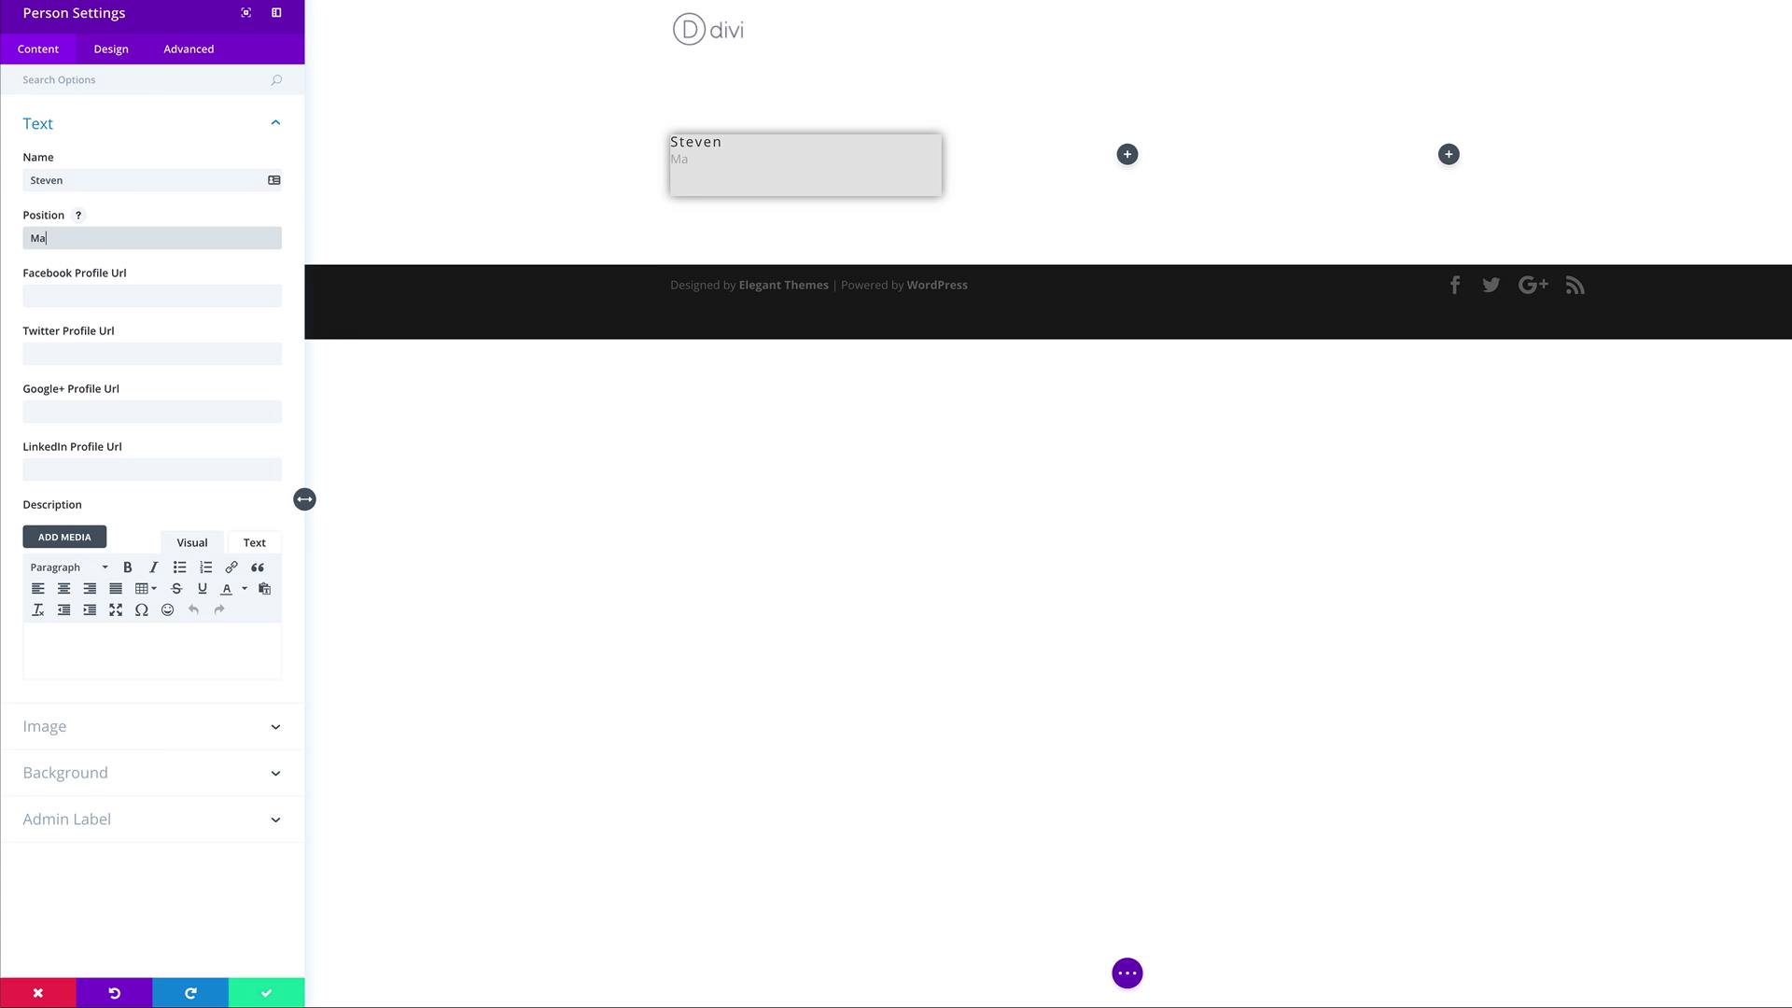
# Set the Facebook, Twitter, Google+ and LinkedIn profile URLs of the Person module to #
pyautogui.click(61, 287)
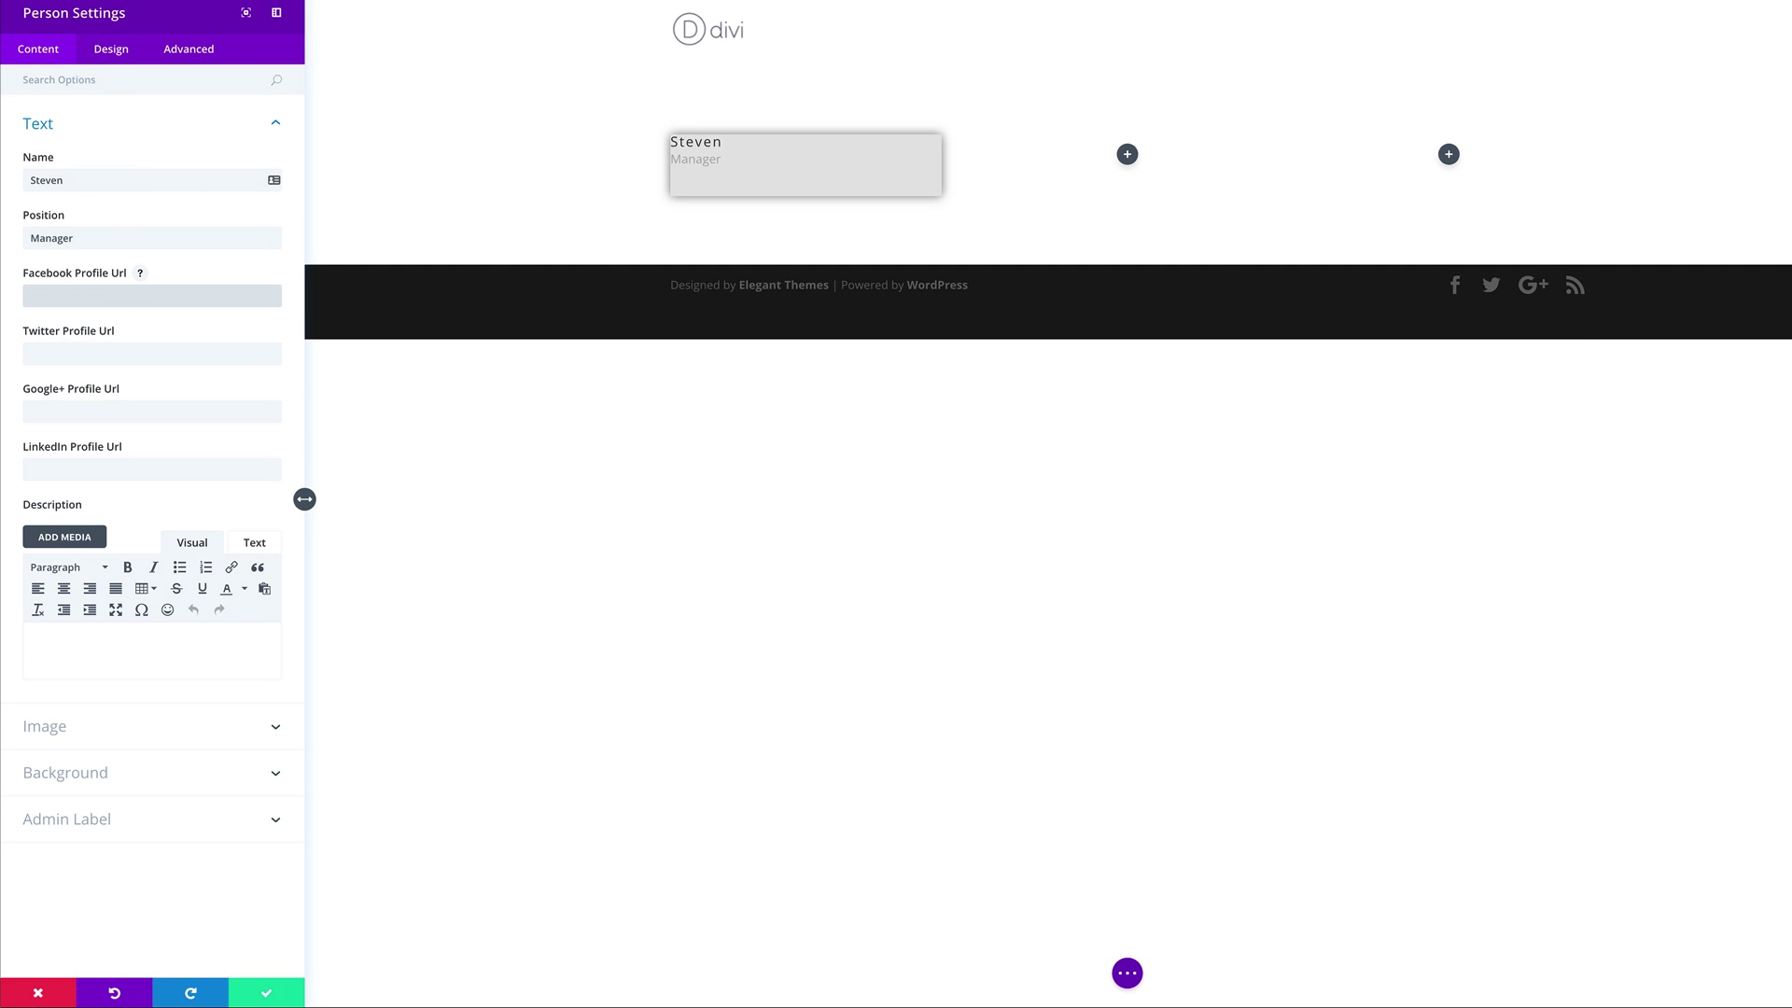
pyautogui.write('#')
pyautogui.click(68, 352)
pyautogui.write('#')
pyautogui.click(62, 409)
pyautogui.write('#')
pyautogui.click(60, 465)
pyautogui.write('#')
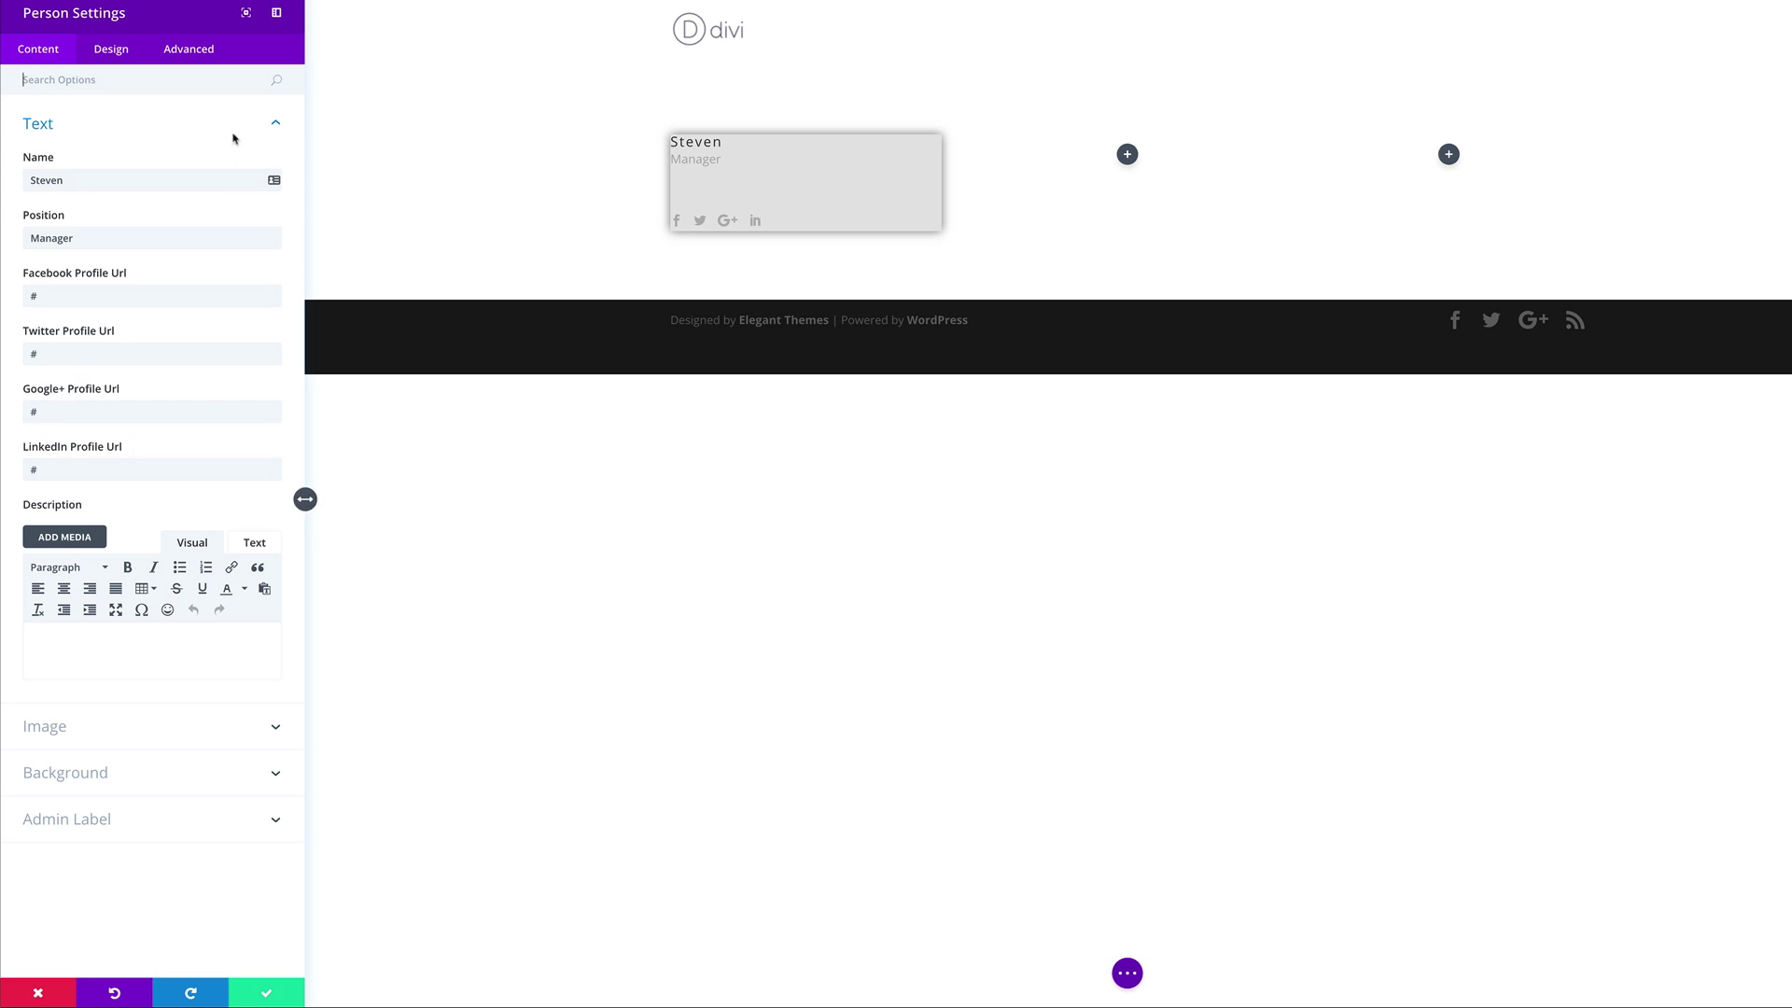
# Add the custom CSS "box-shadow: 0 0 20px rgba(0,0,0,0.5);" to the Person module's Member Image and save the module
pyautogui.click(197, 53)
pyautogui.click(94, 172)
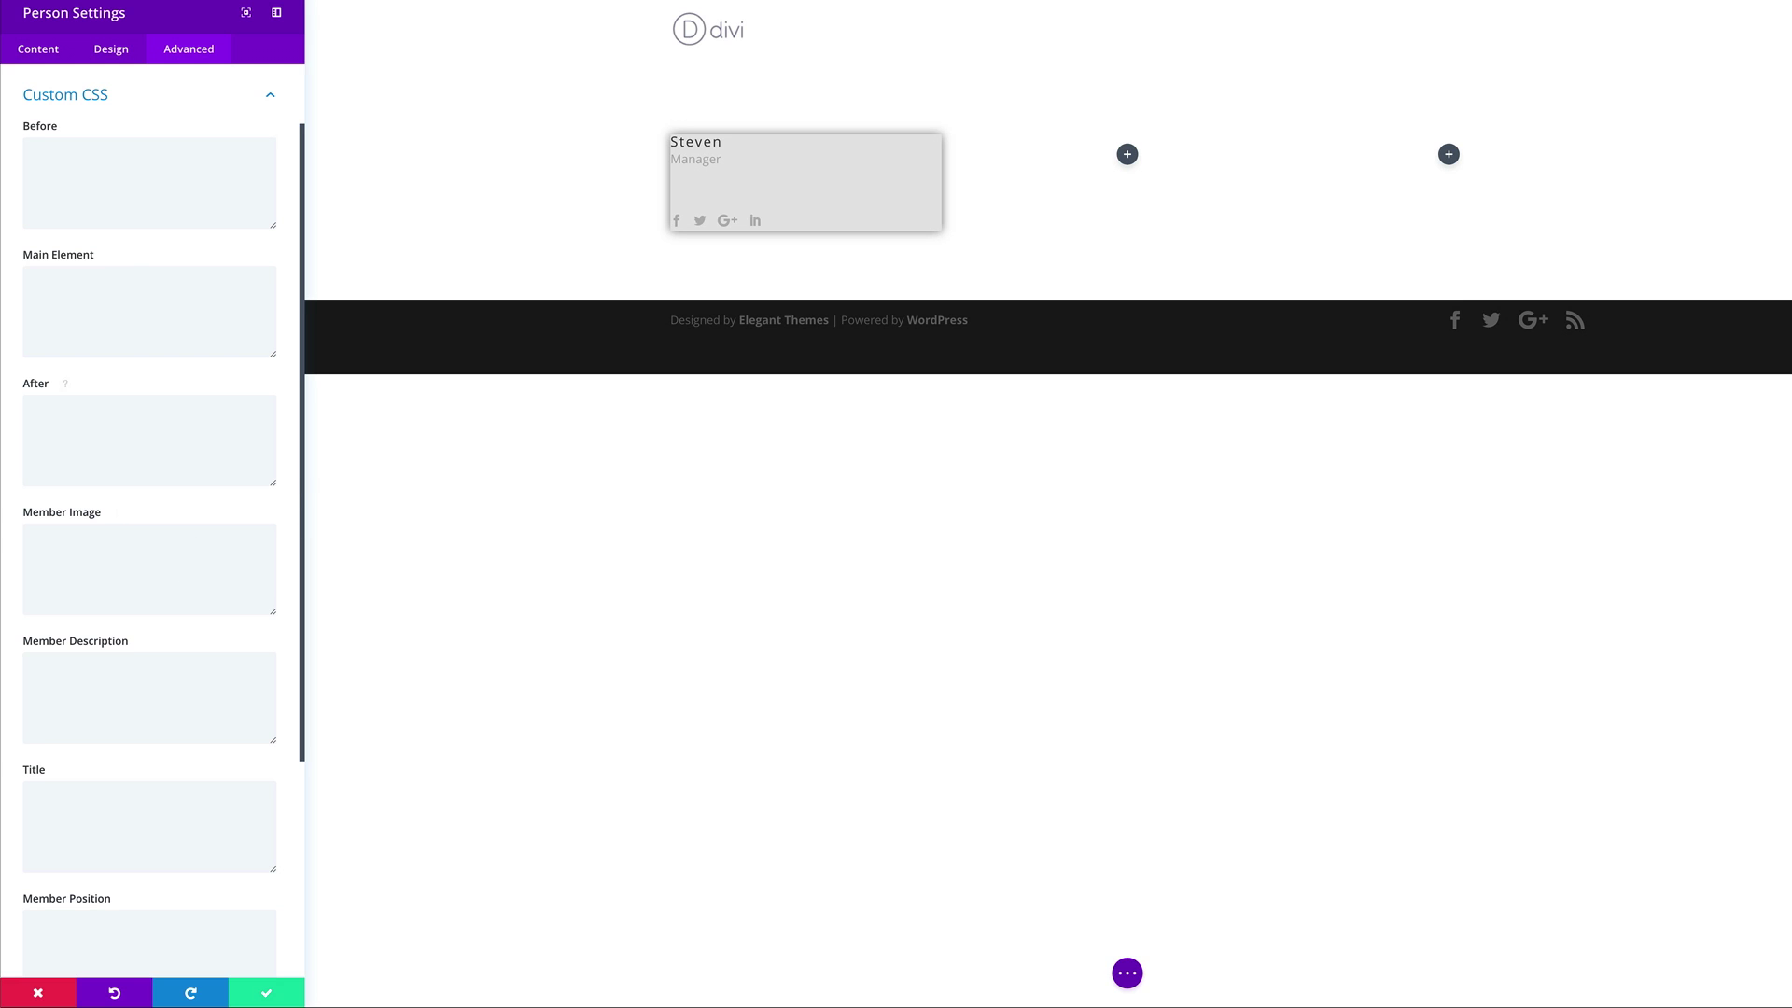
pyautogui.click(138, 544)
pyautogui.write('box-shadow: 0 0 20px rgba(0,0,0,0.5);')
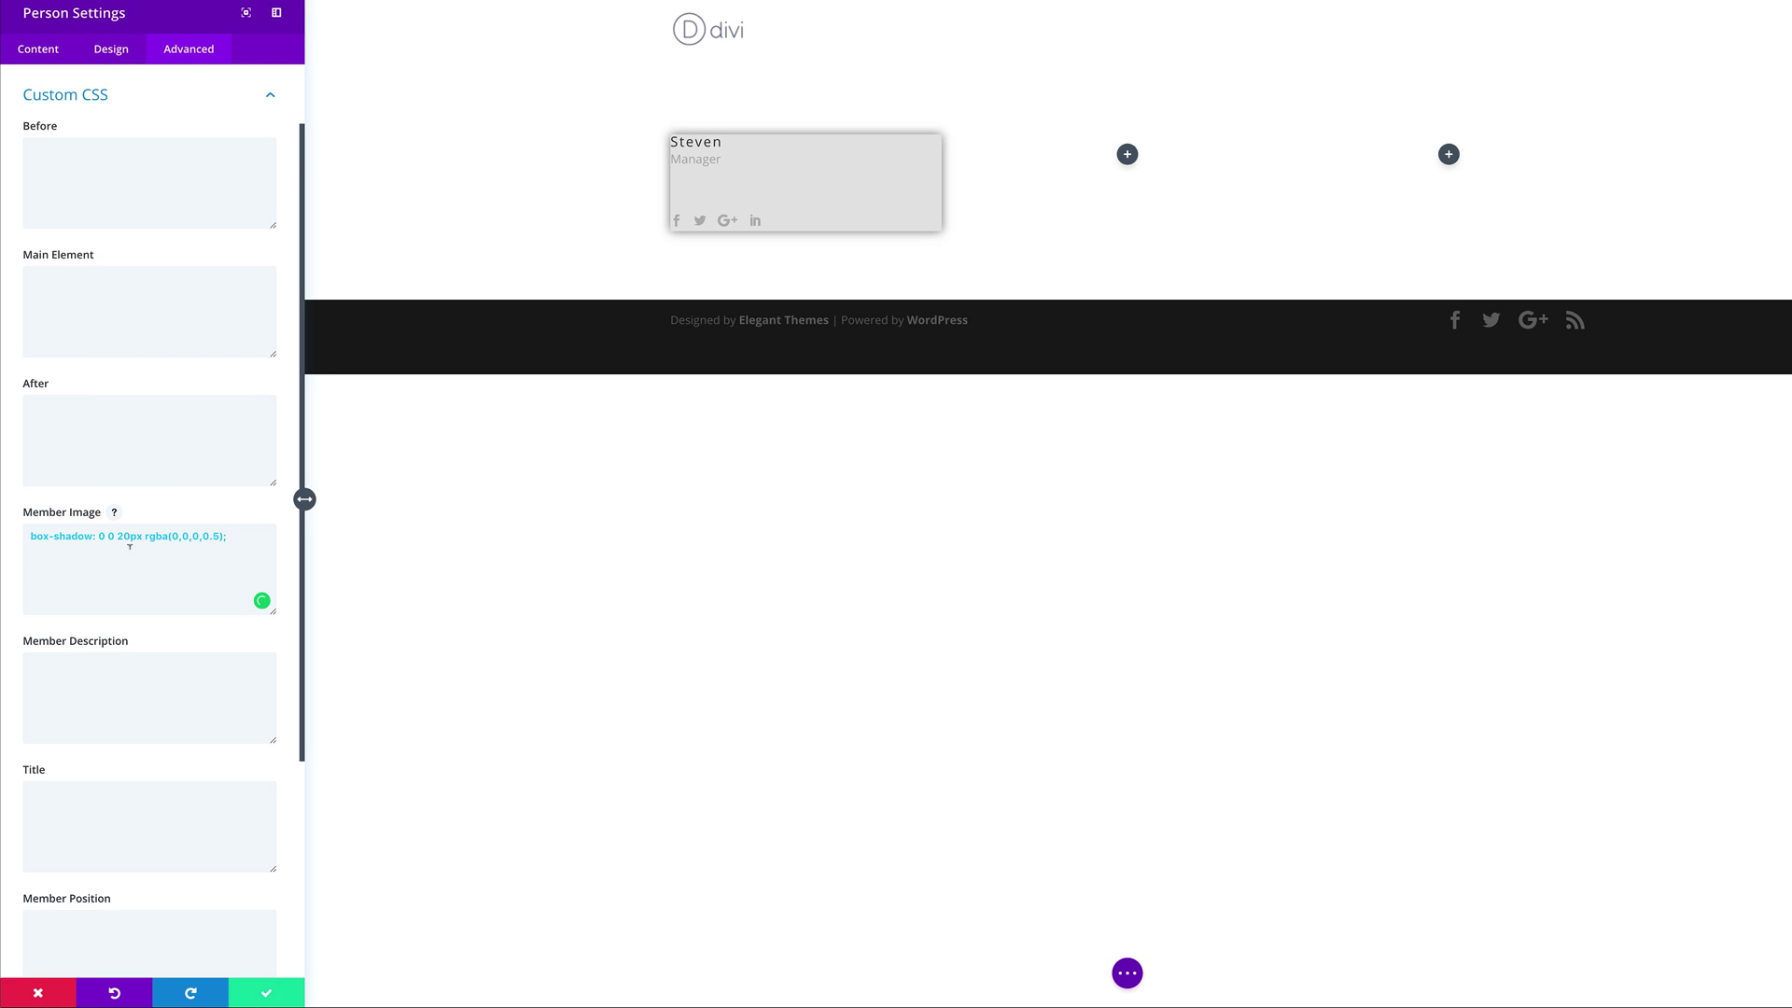
pyautogui.click(266, 995)
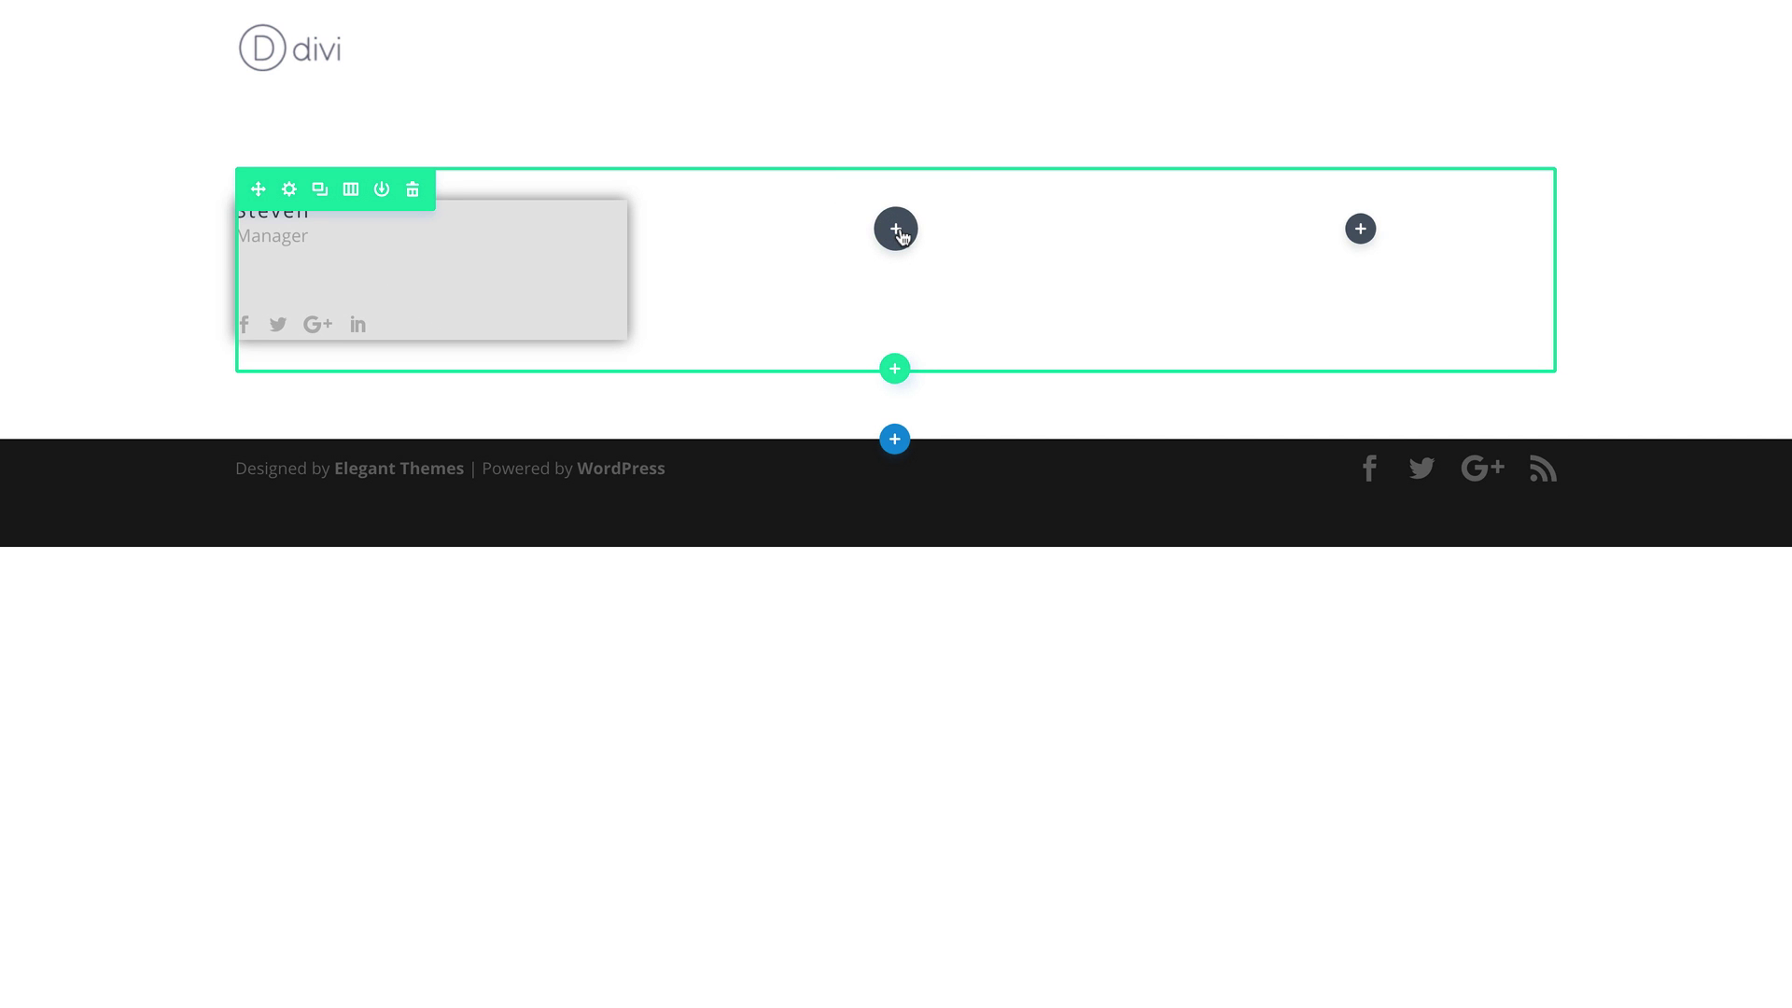
# Paste copies of the Person module into the second and third columns of the row
pyautogui.hotkey('ctrl', 'v')
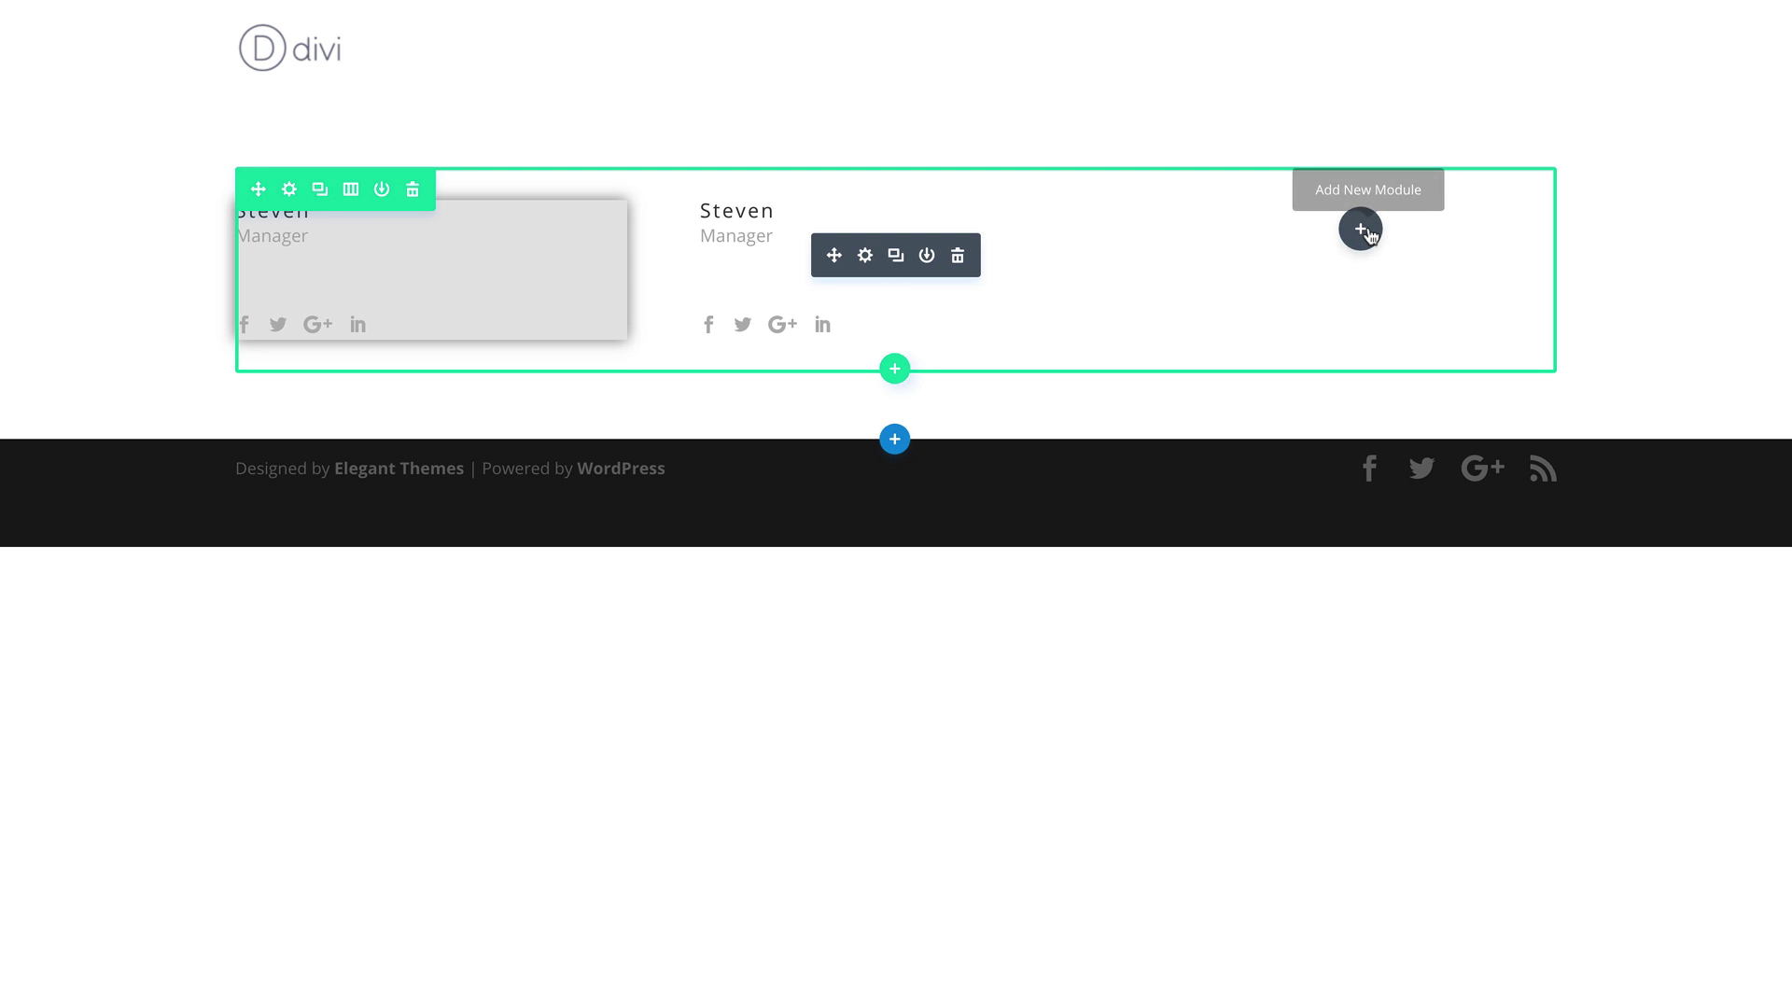
pyautogui.hotkey('ctrl', 'v')
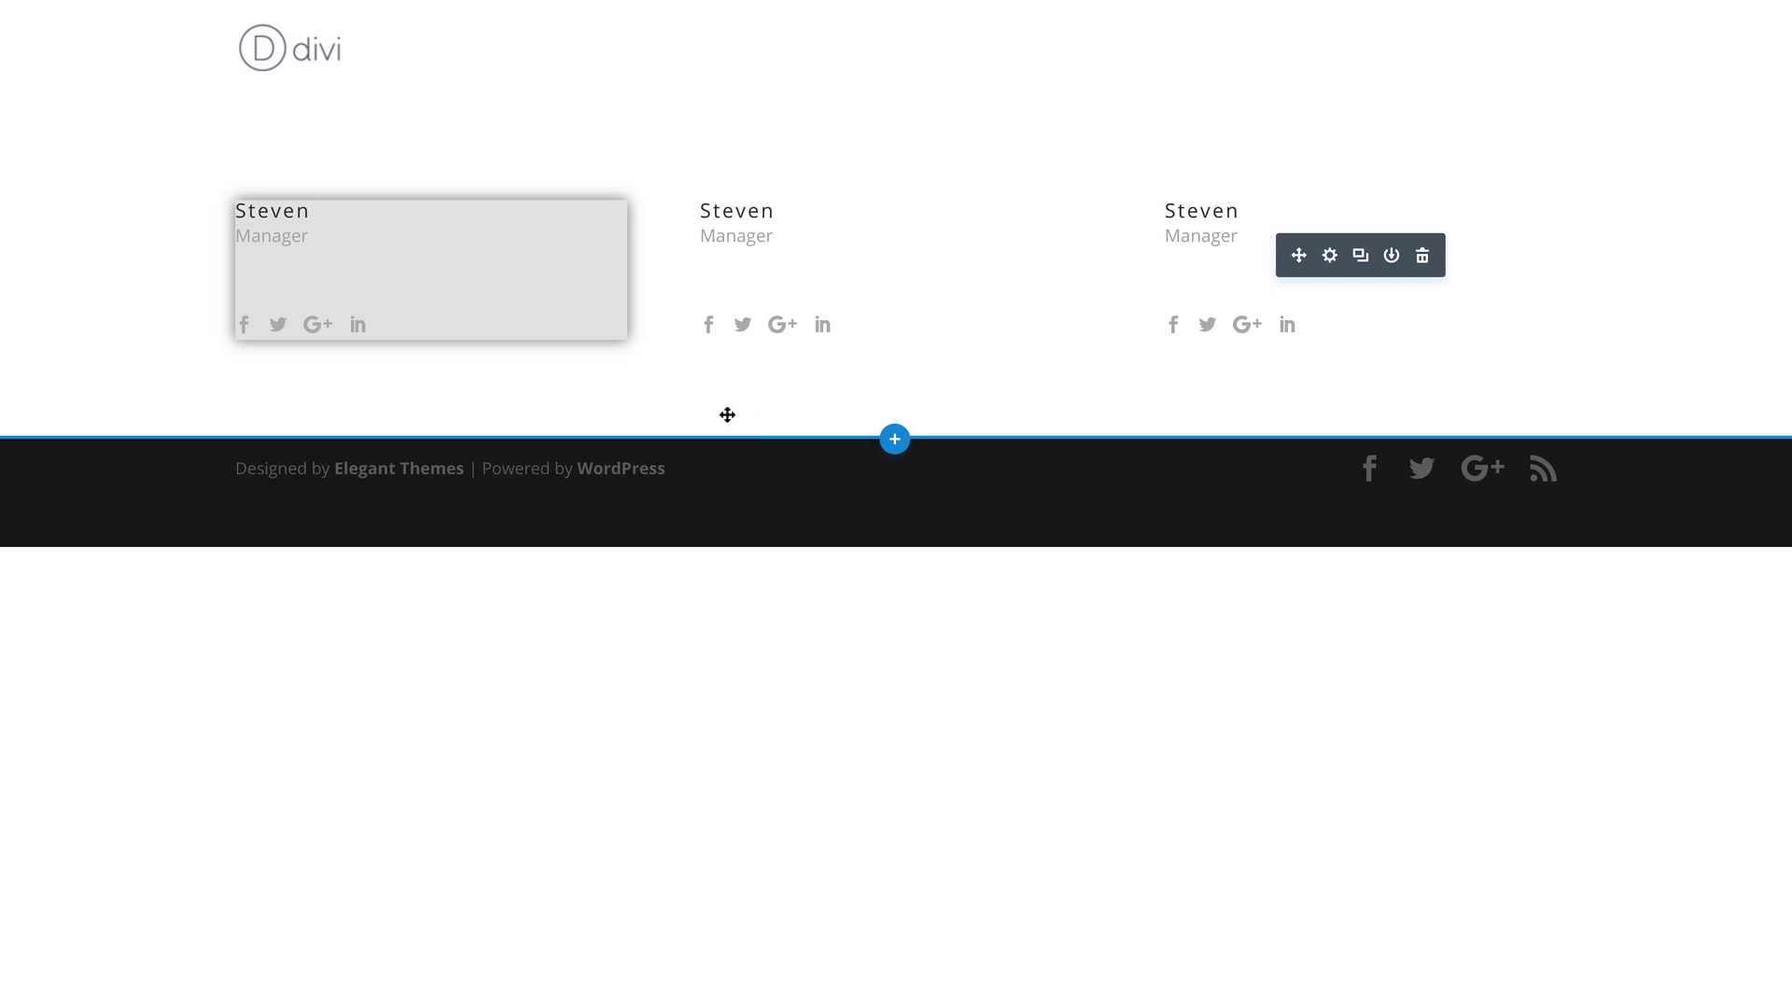
# Add a regular section below the person row without inserting a row in it
pyautogui.click(896, 440)
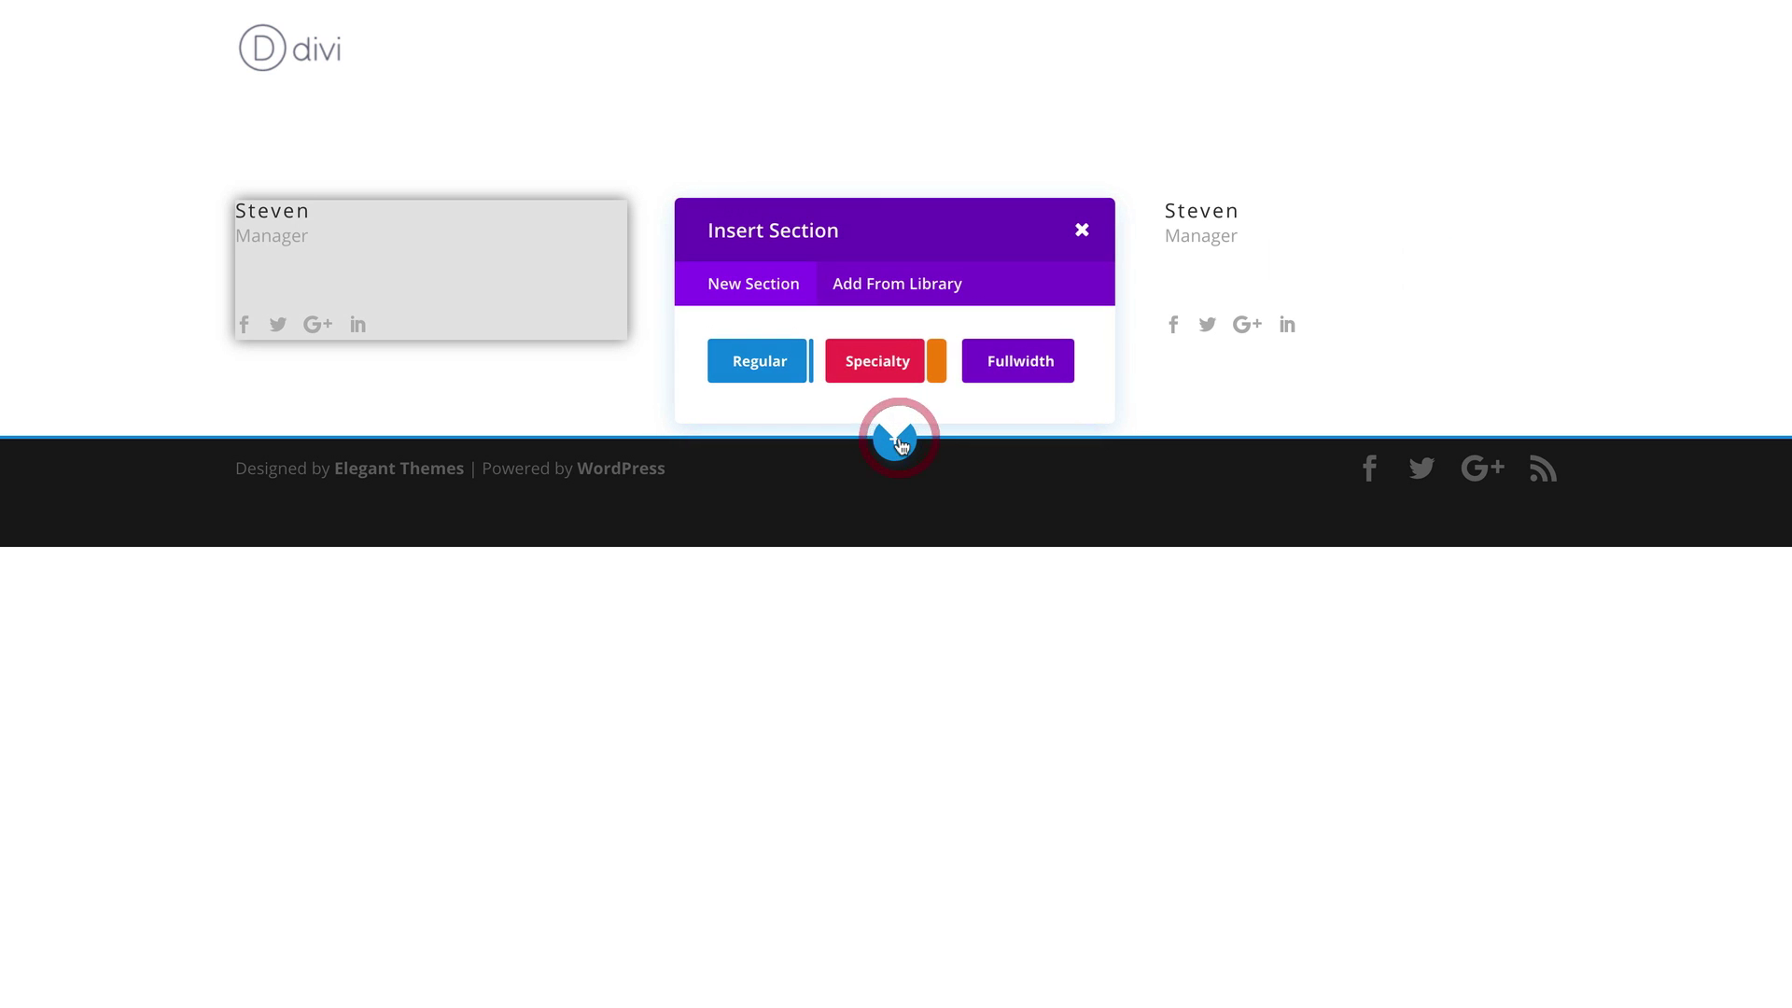
pyautogui.click(760, 364)
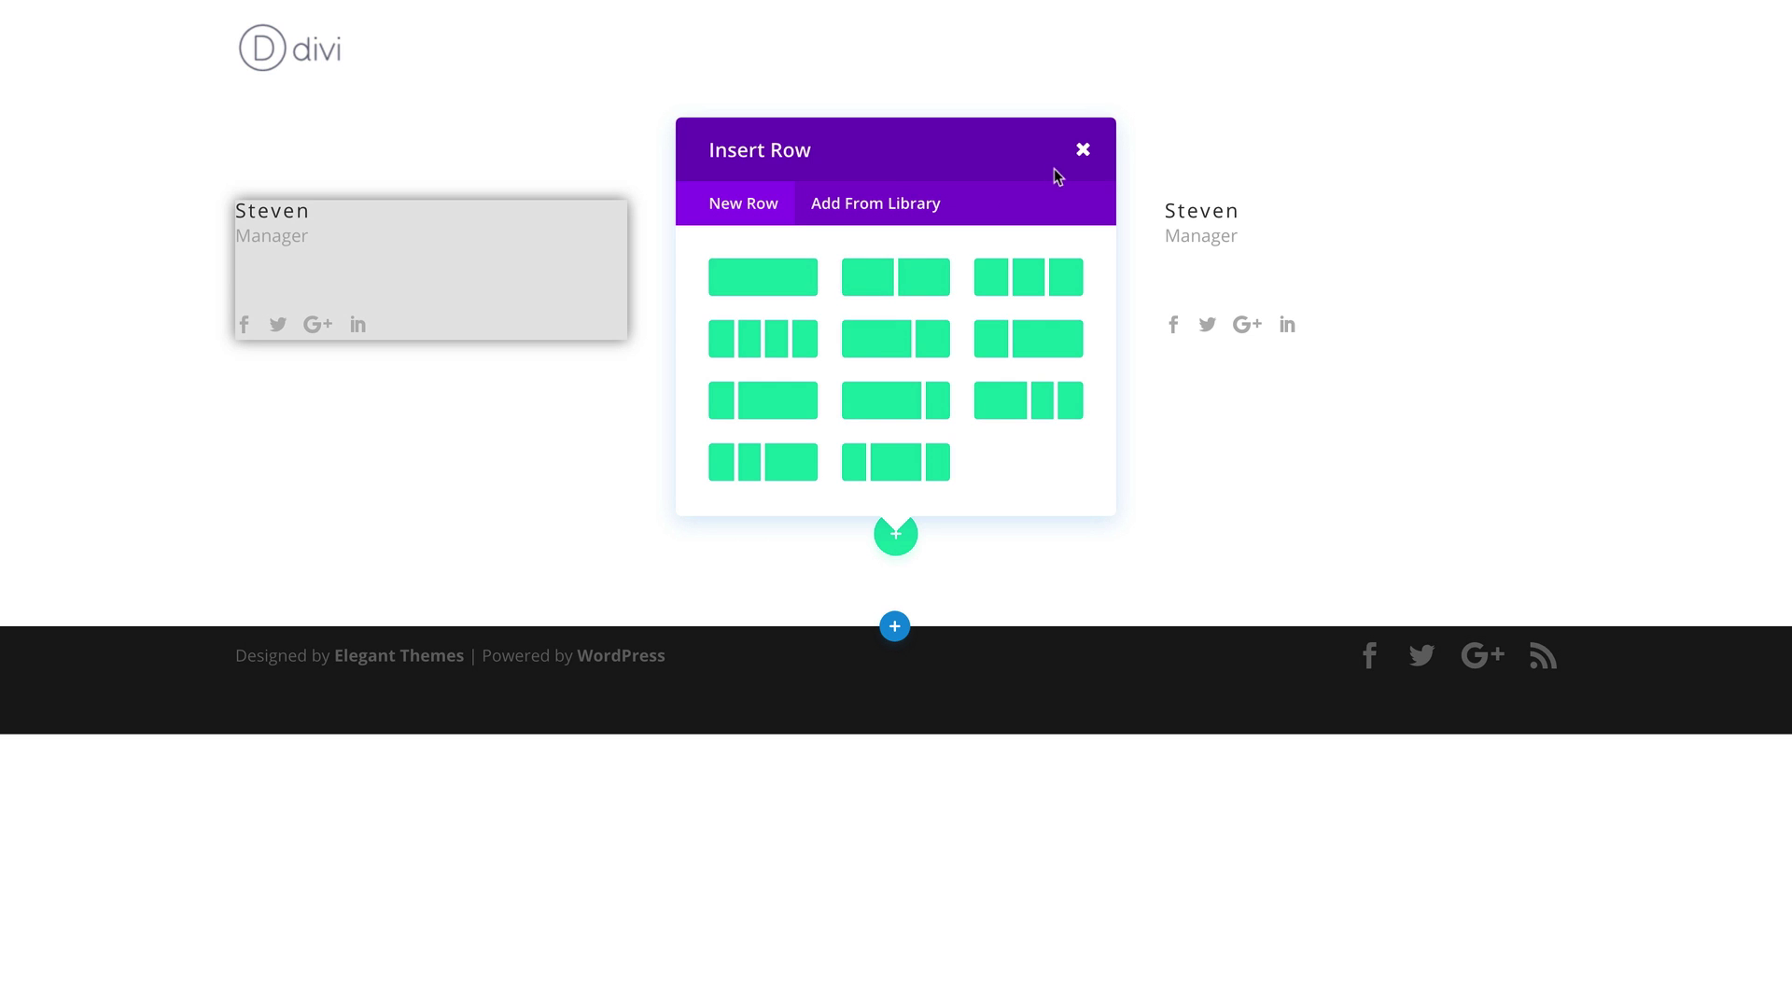
pyautogui.click(1085, 152)
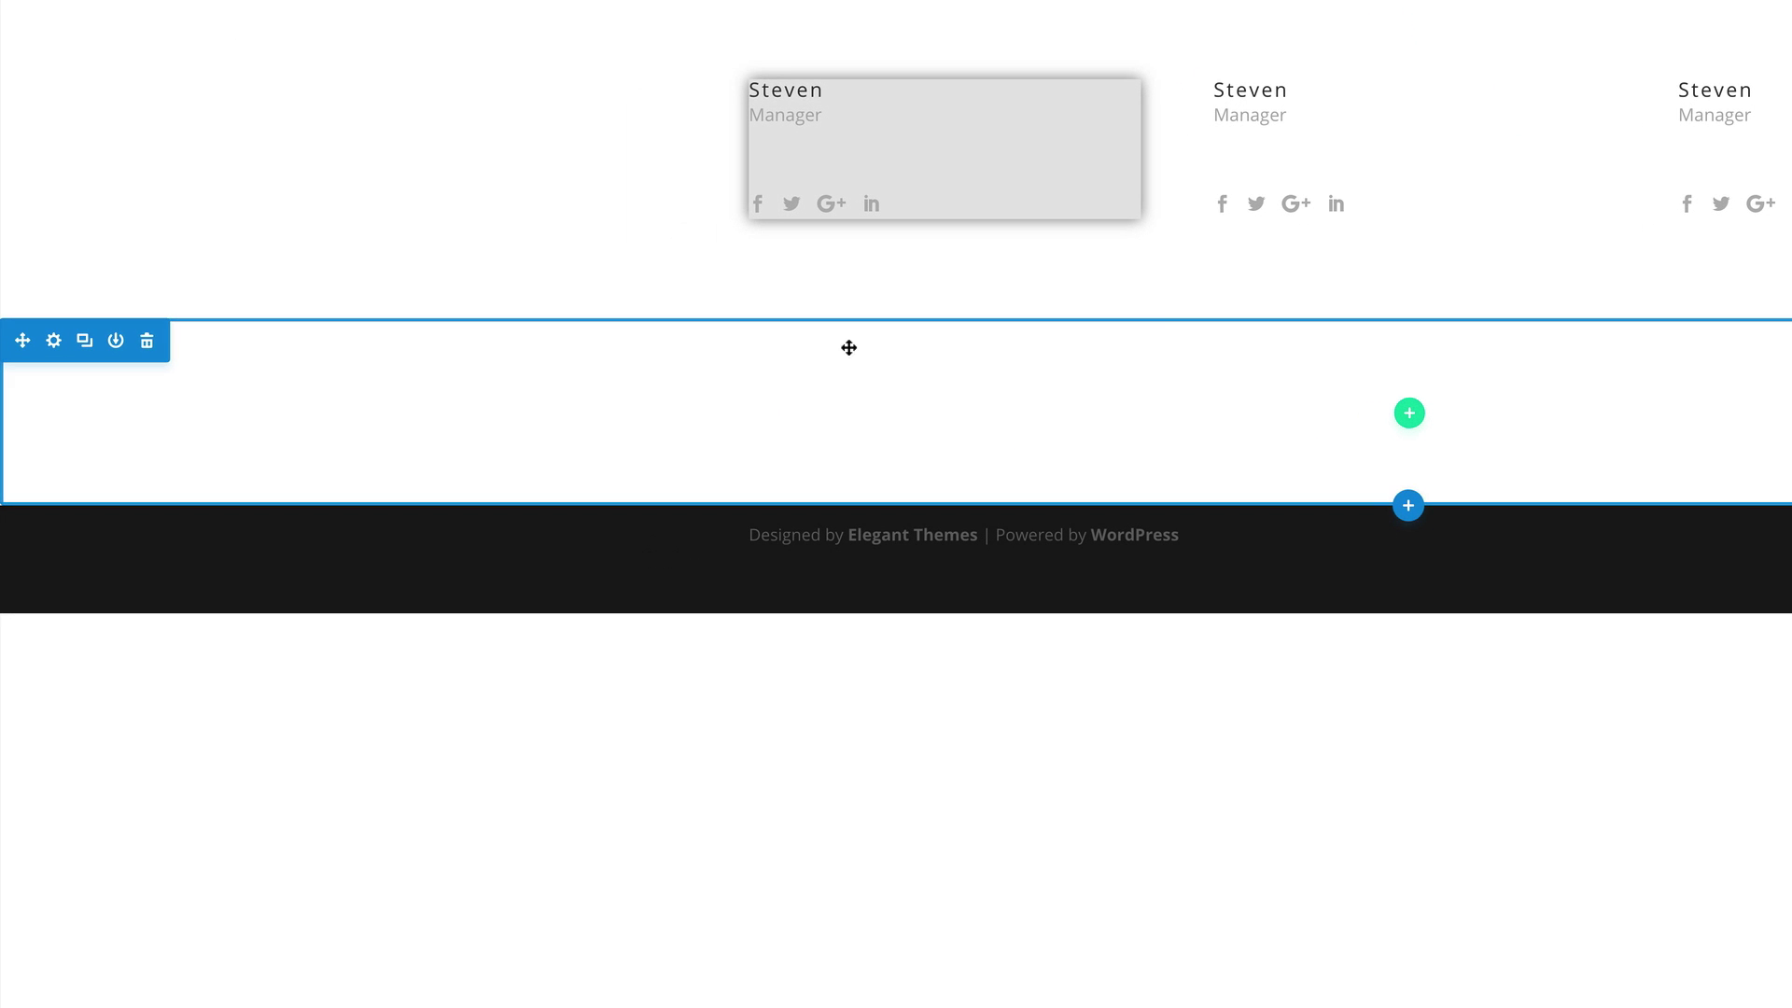
# Give the new empty section a solid medium-grey background color and save its settings
pyautogui.click(54, 341)
pyautogui.click(89, 132)
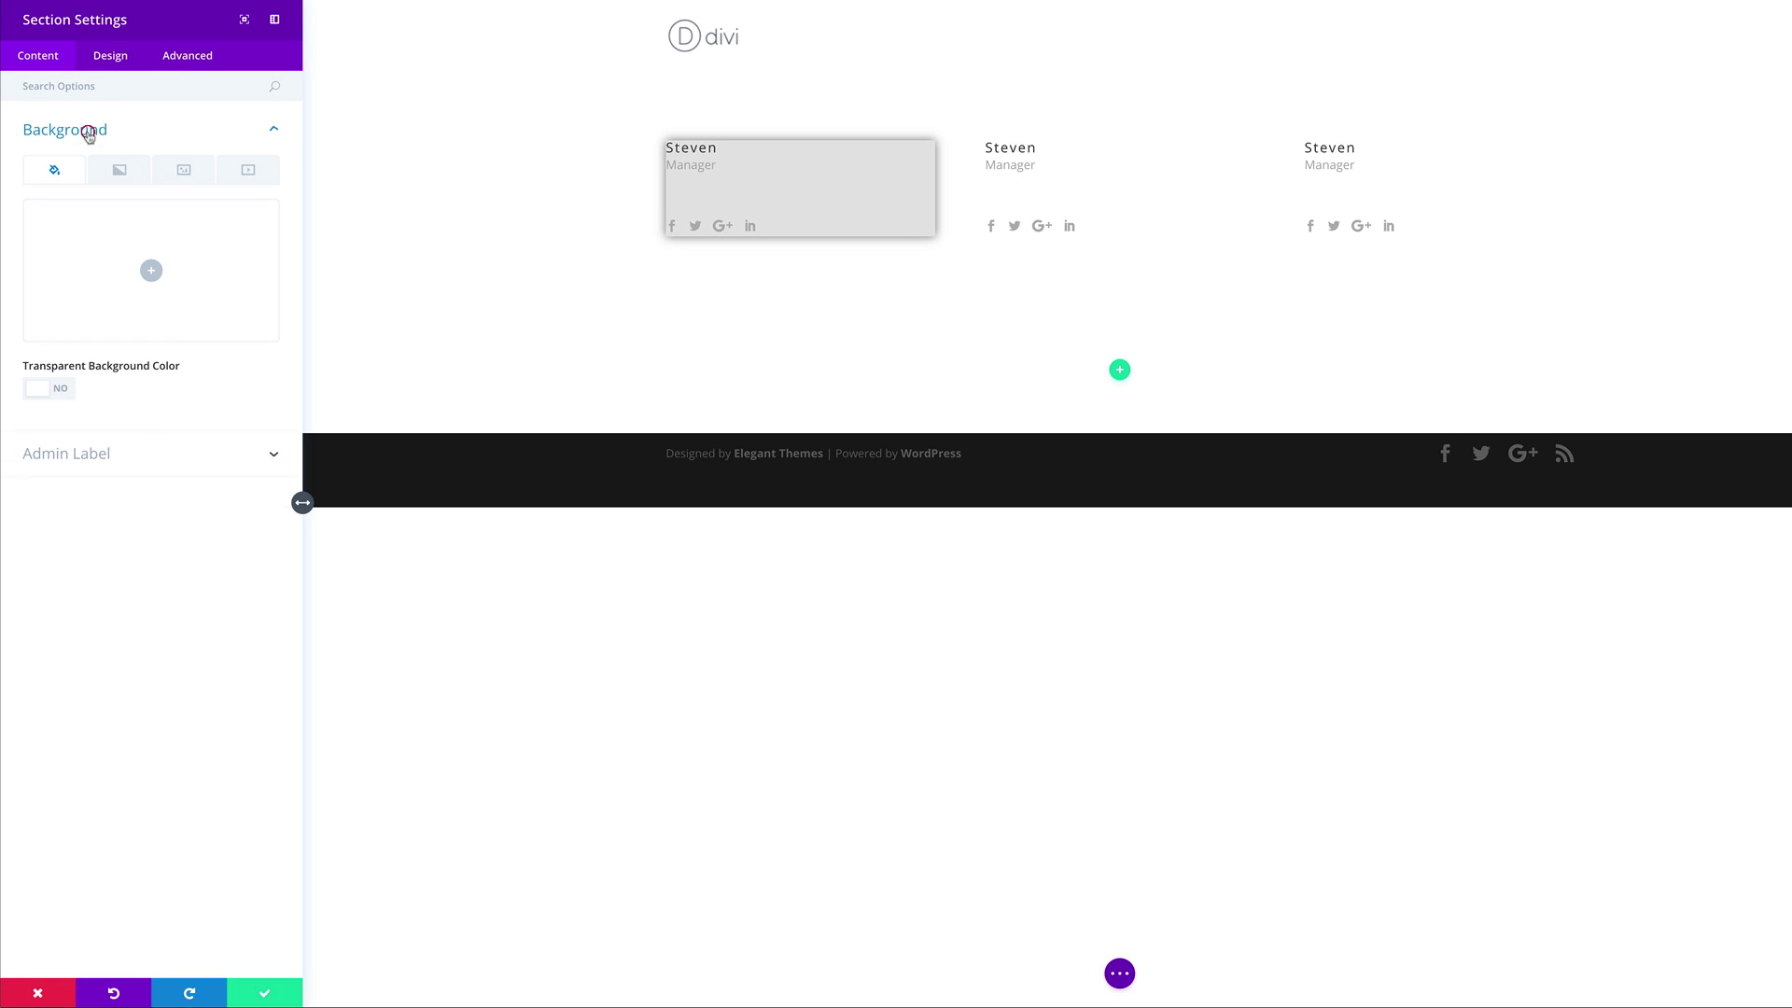
pyautogui.click(151, 270)
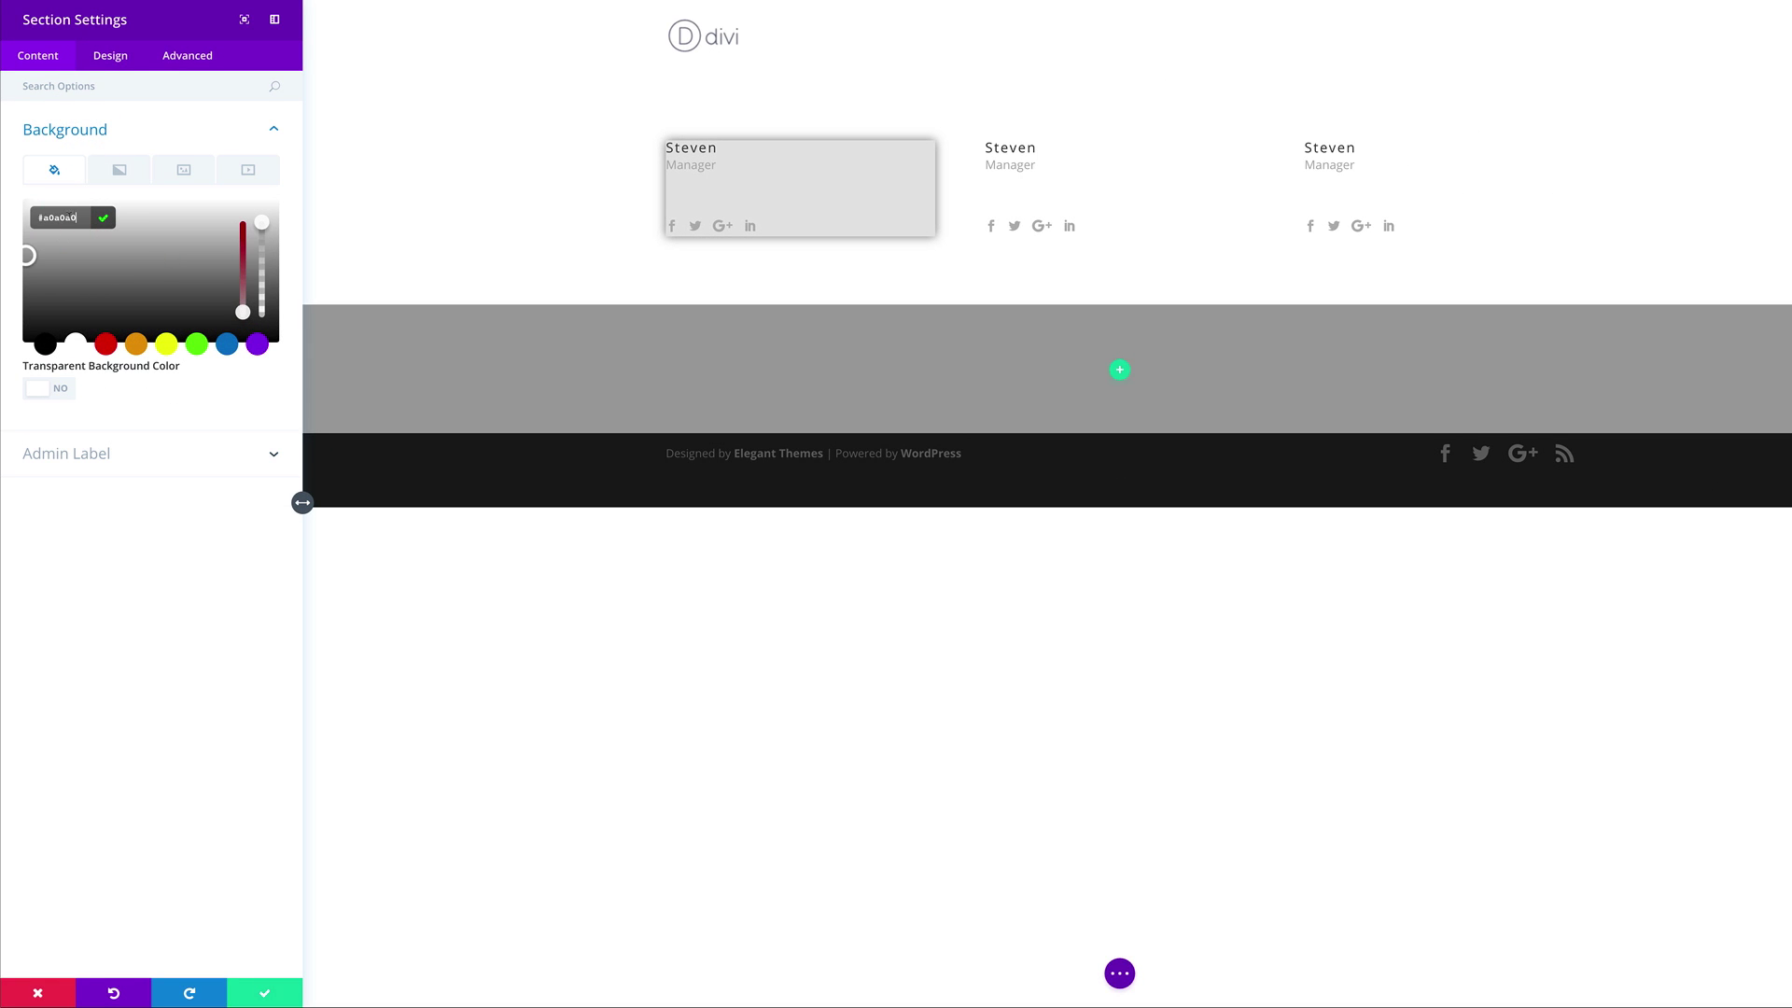
pyautogui.click(262, 994)
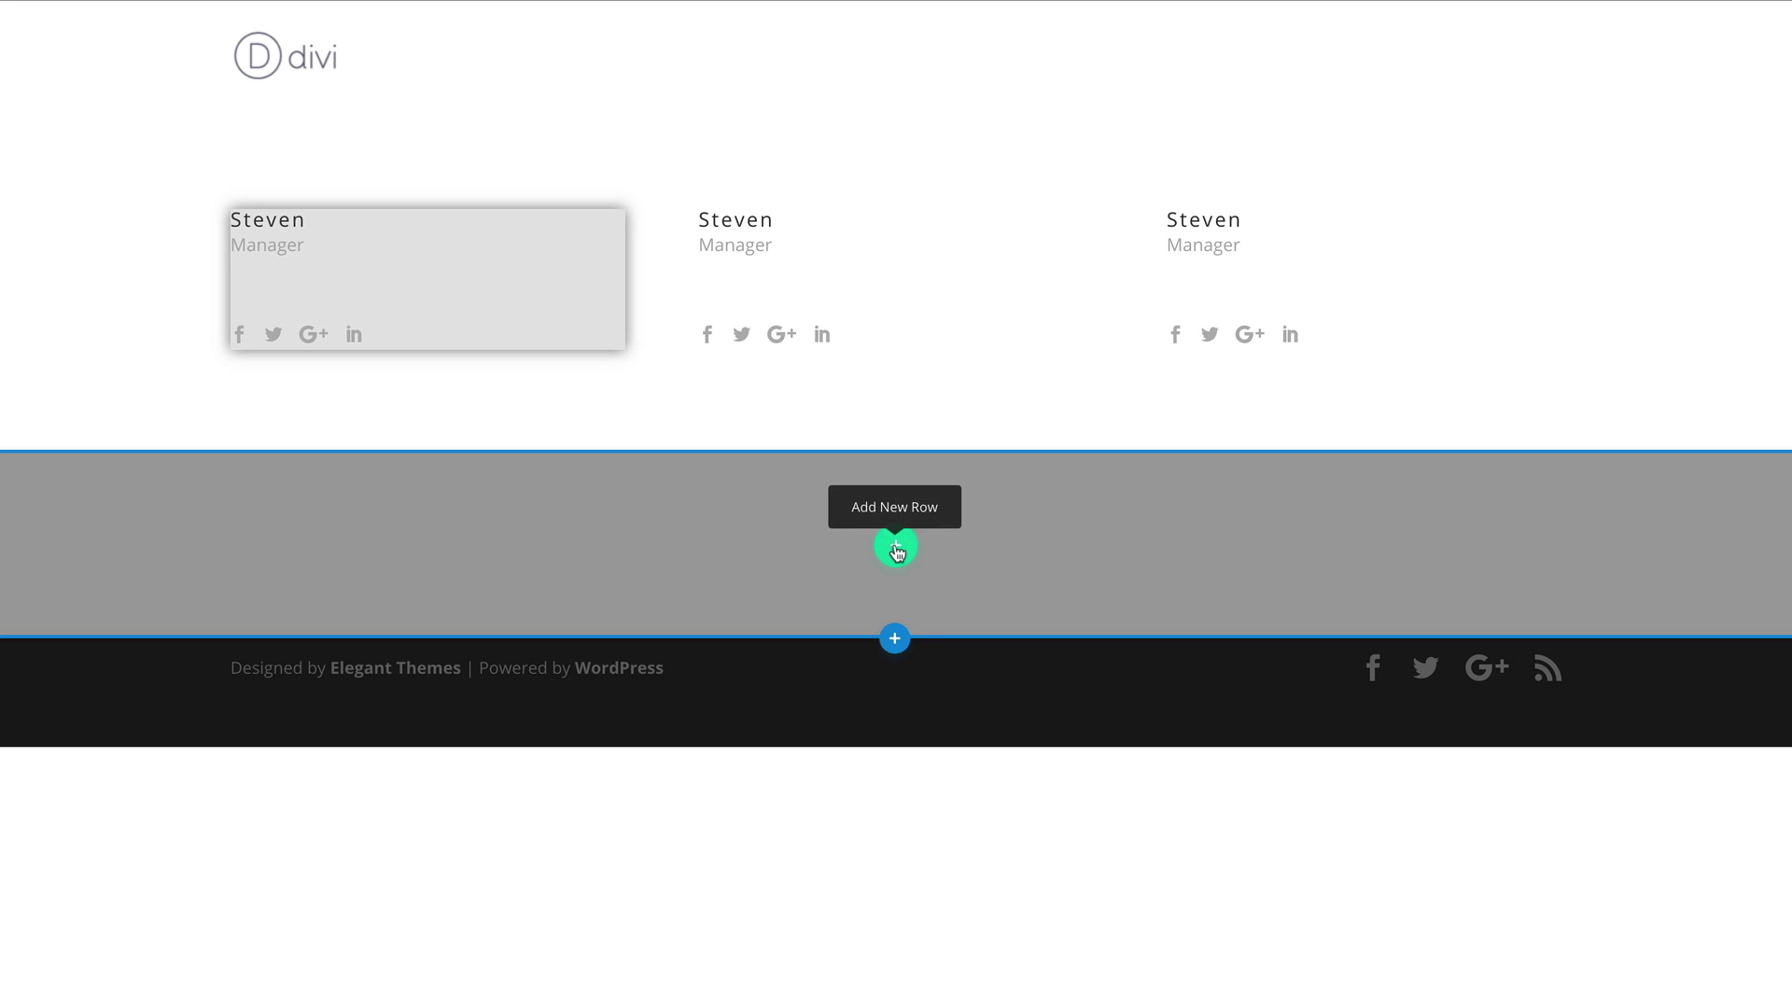
# Insert a single-column row in the grey section and add a Text module to it
pyautogui.click(893, 546)
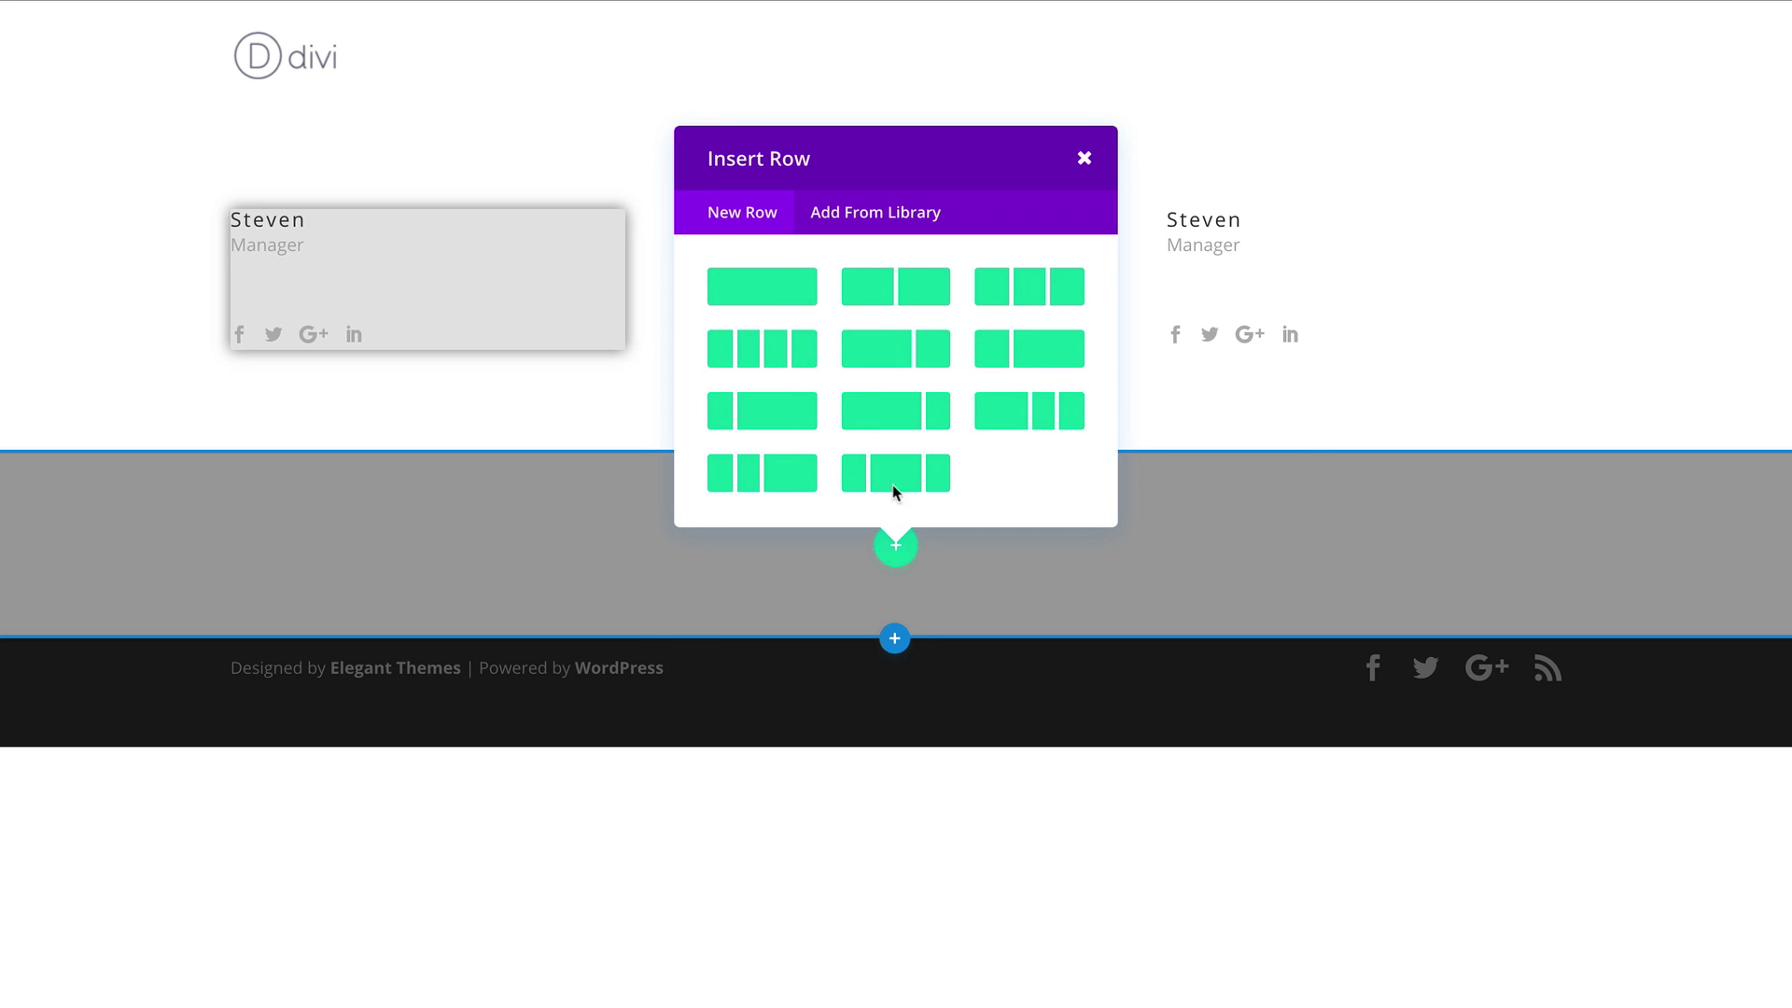
pyautogui.click(766, 291)
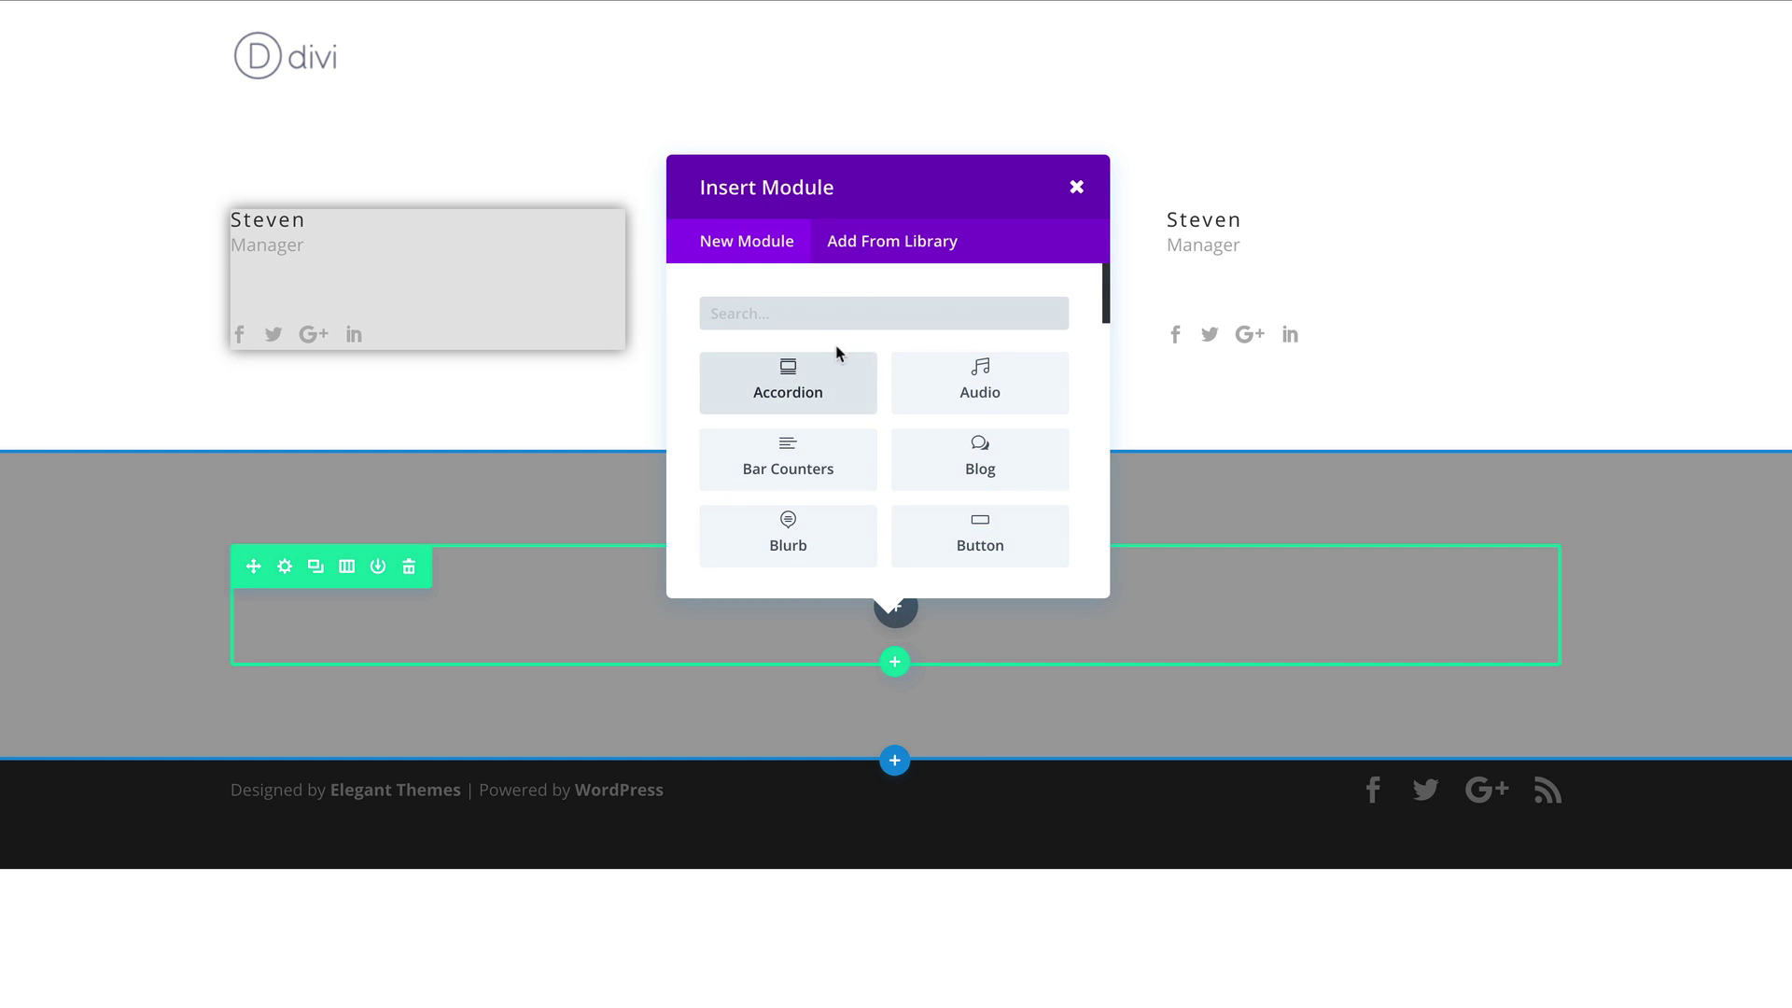
pyautogui.write('text')
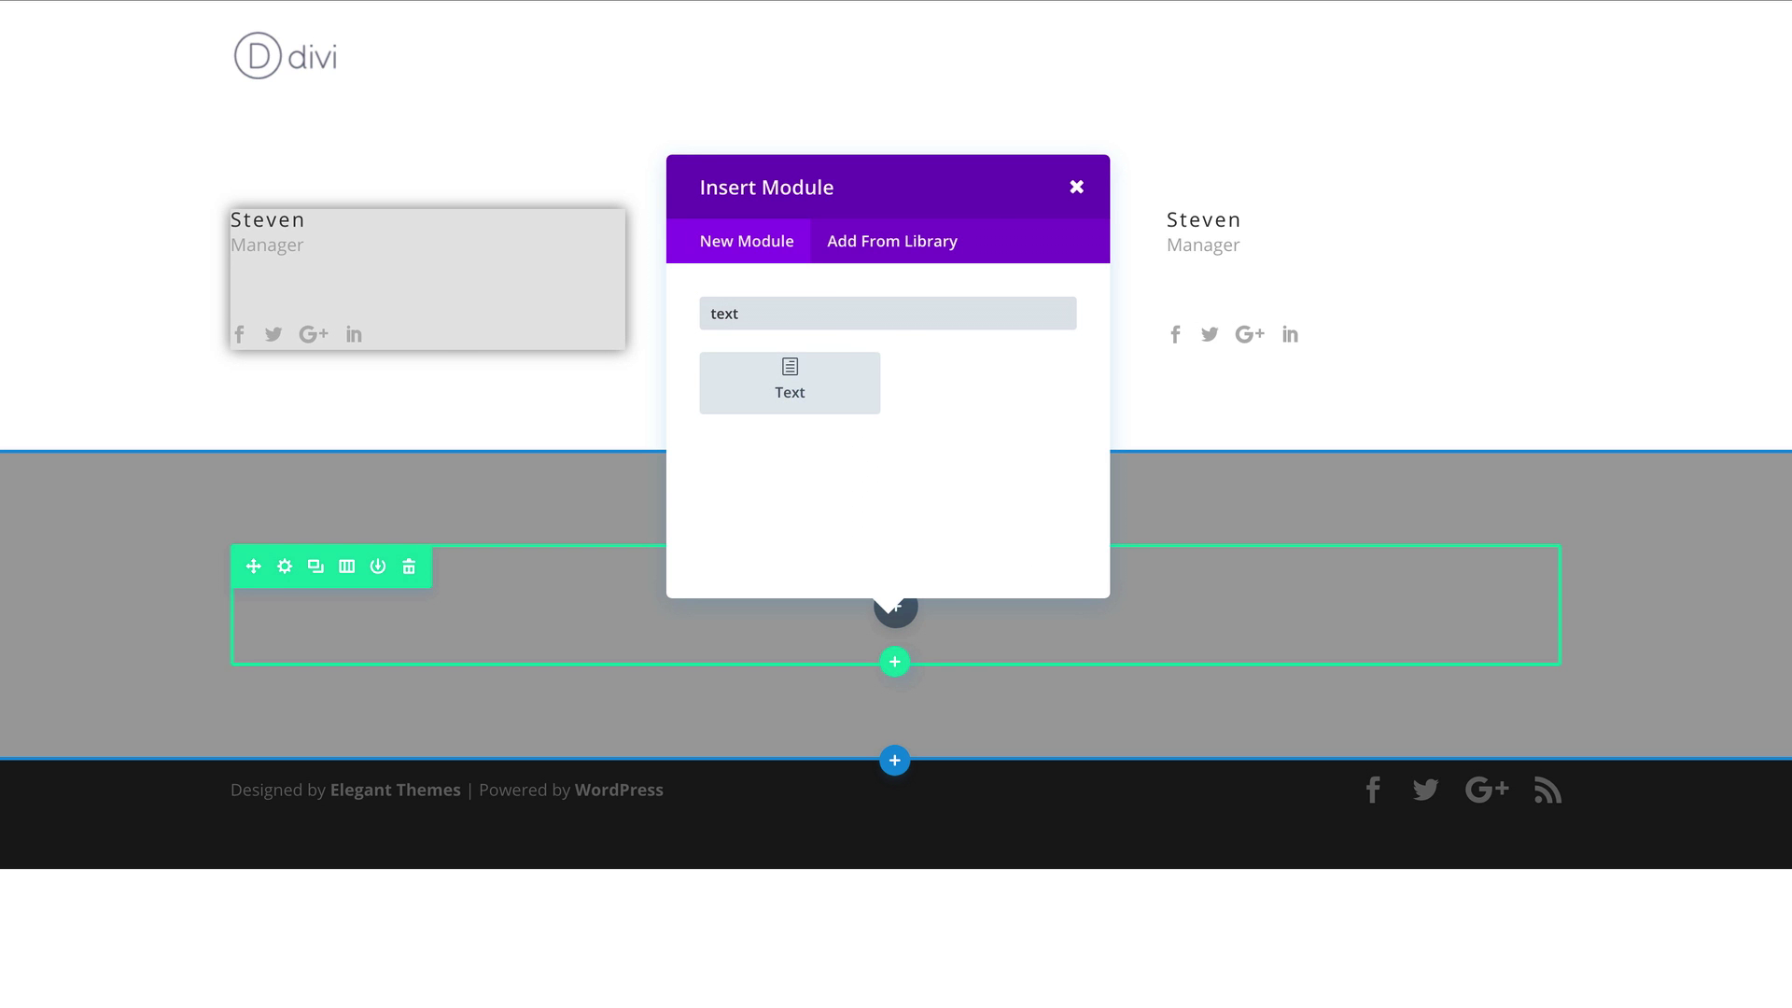
pyautogui.click(789, 370)
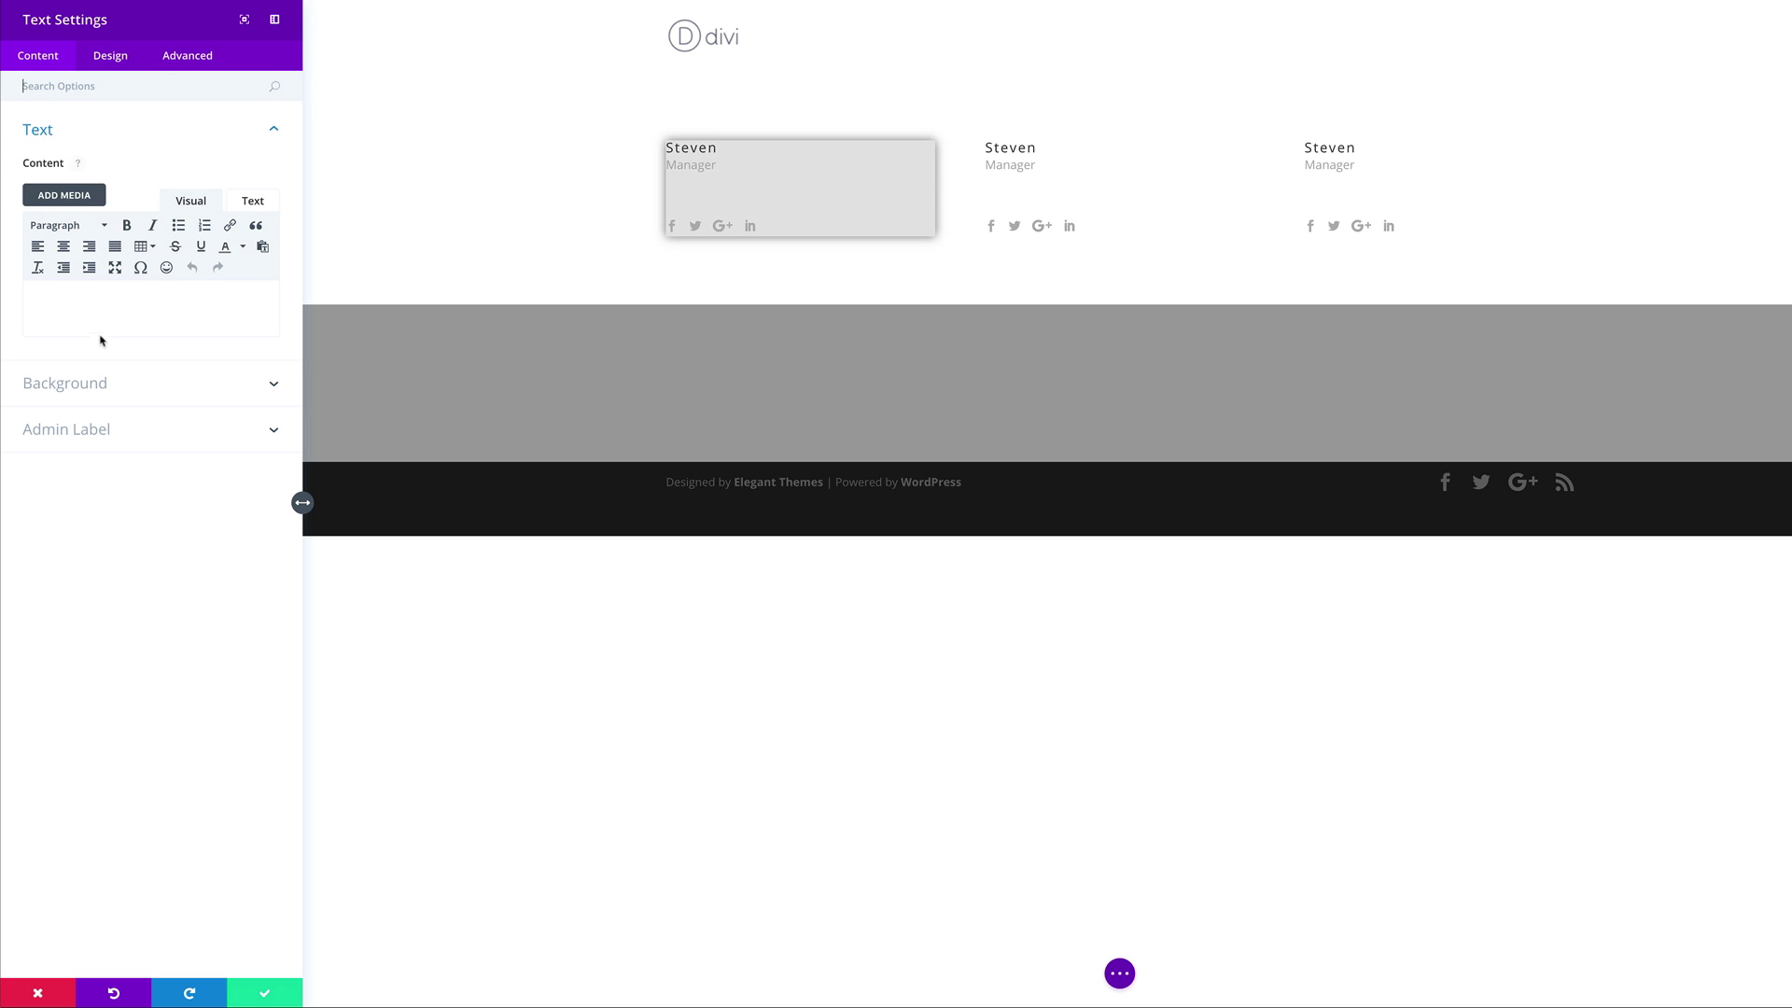
# Enter "FUN FACTS" as the Text module's content and save the module
pyautogui.click(110, 288)
pyautogui.write('FUN FA')
pyautogui.click(266, 995)
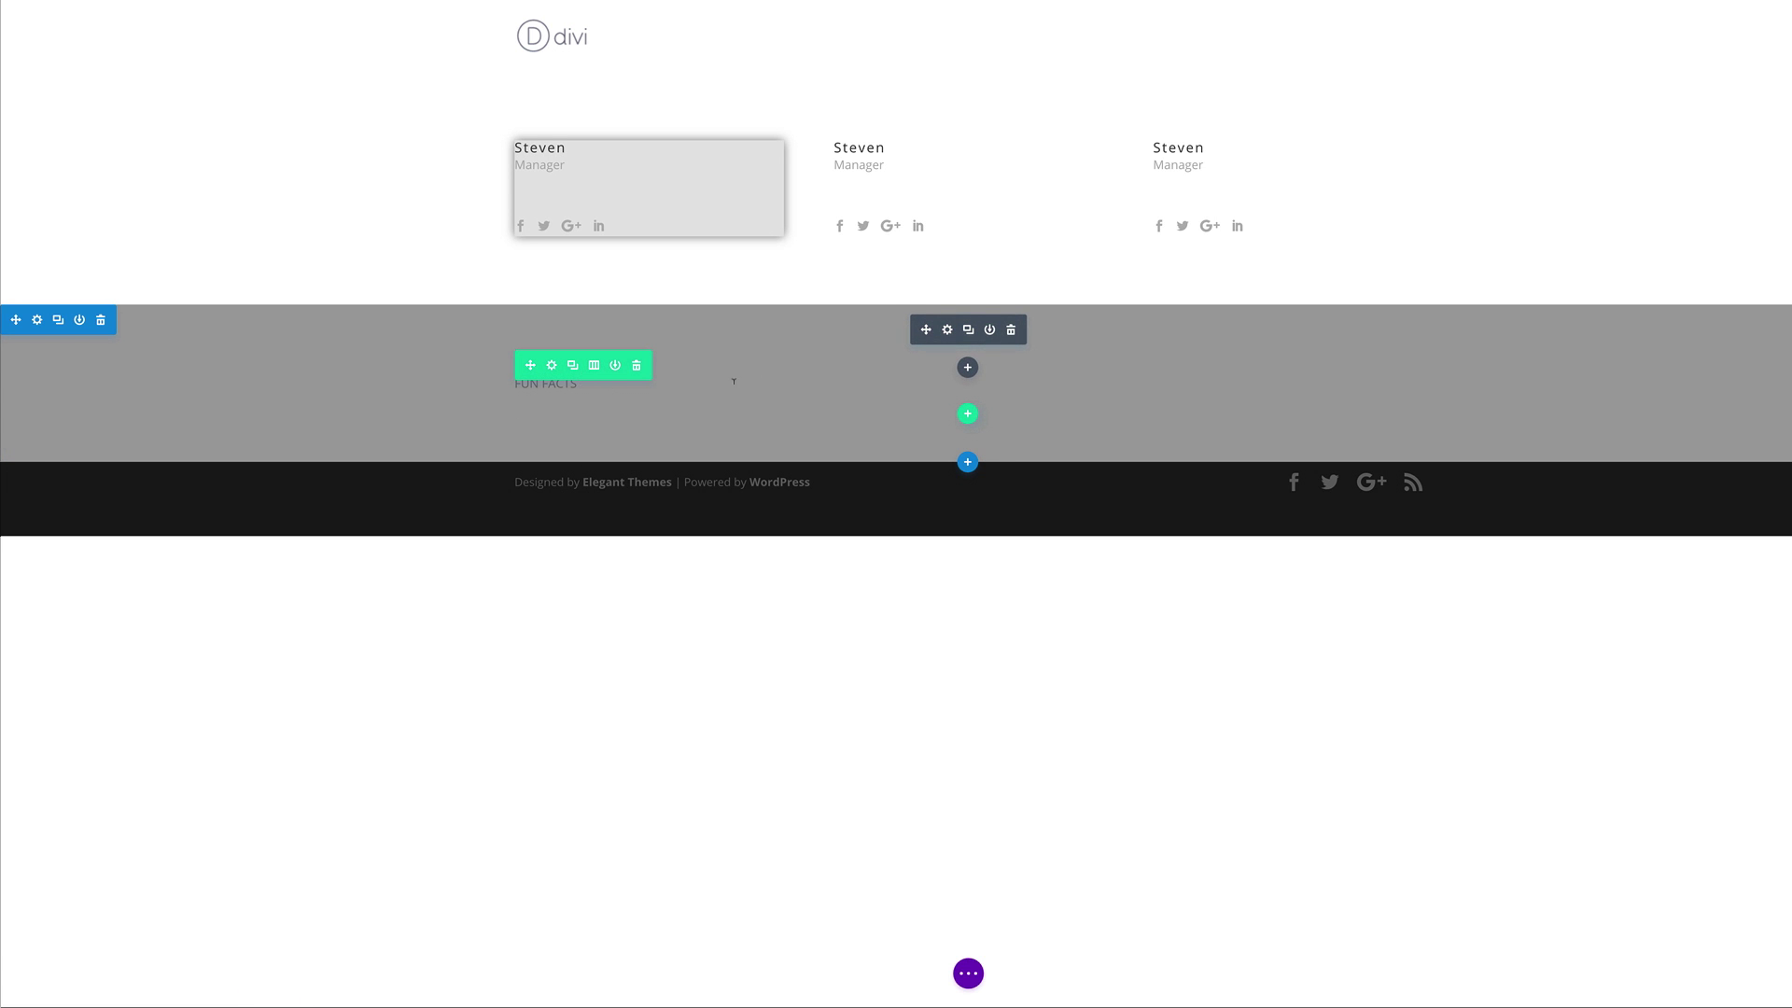
# Duplicate the FUN FACTS Text module and replace the copy's content with two Lorem ipsum paragraphs, saving the module
pyautogui.click(968, 329)
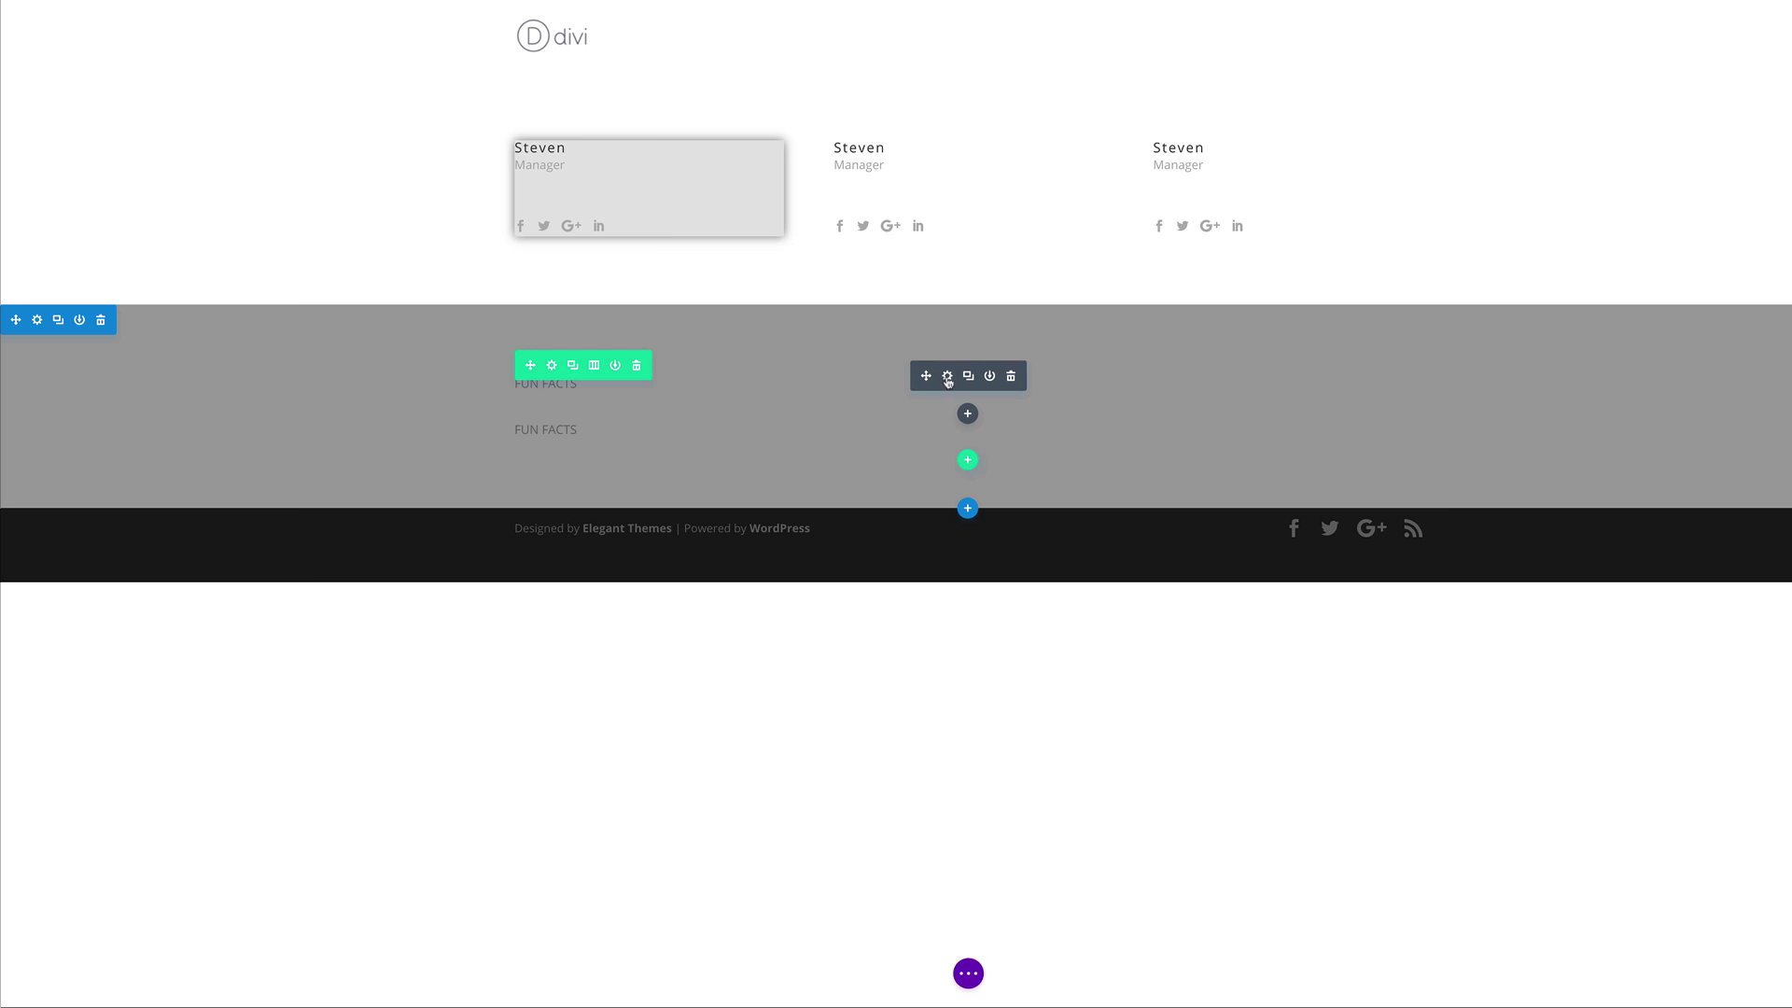
pyautogui.click(947, 375)
pyautogui.click(33, 307)
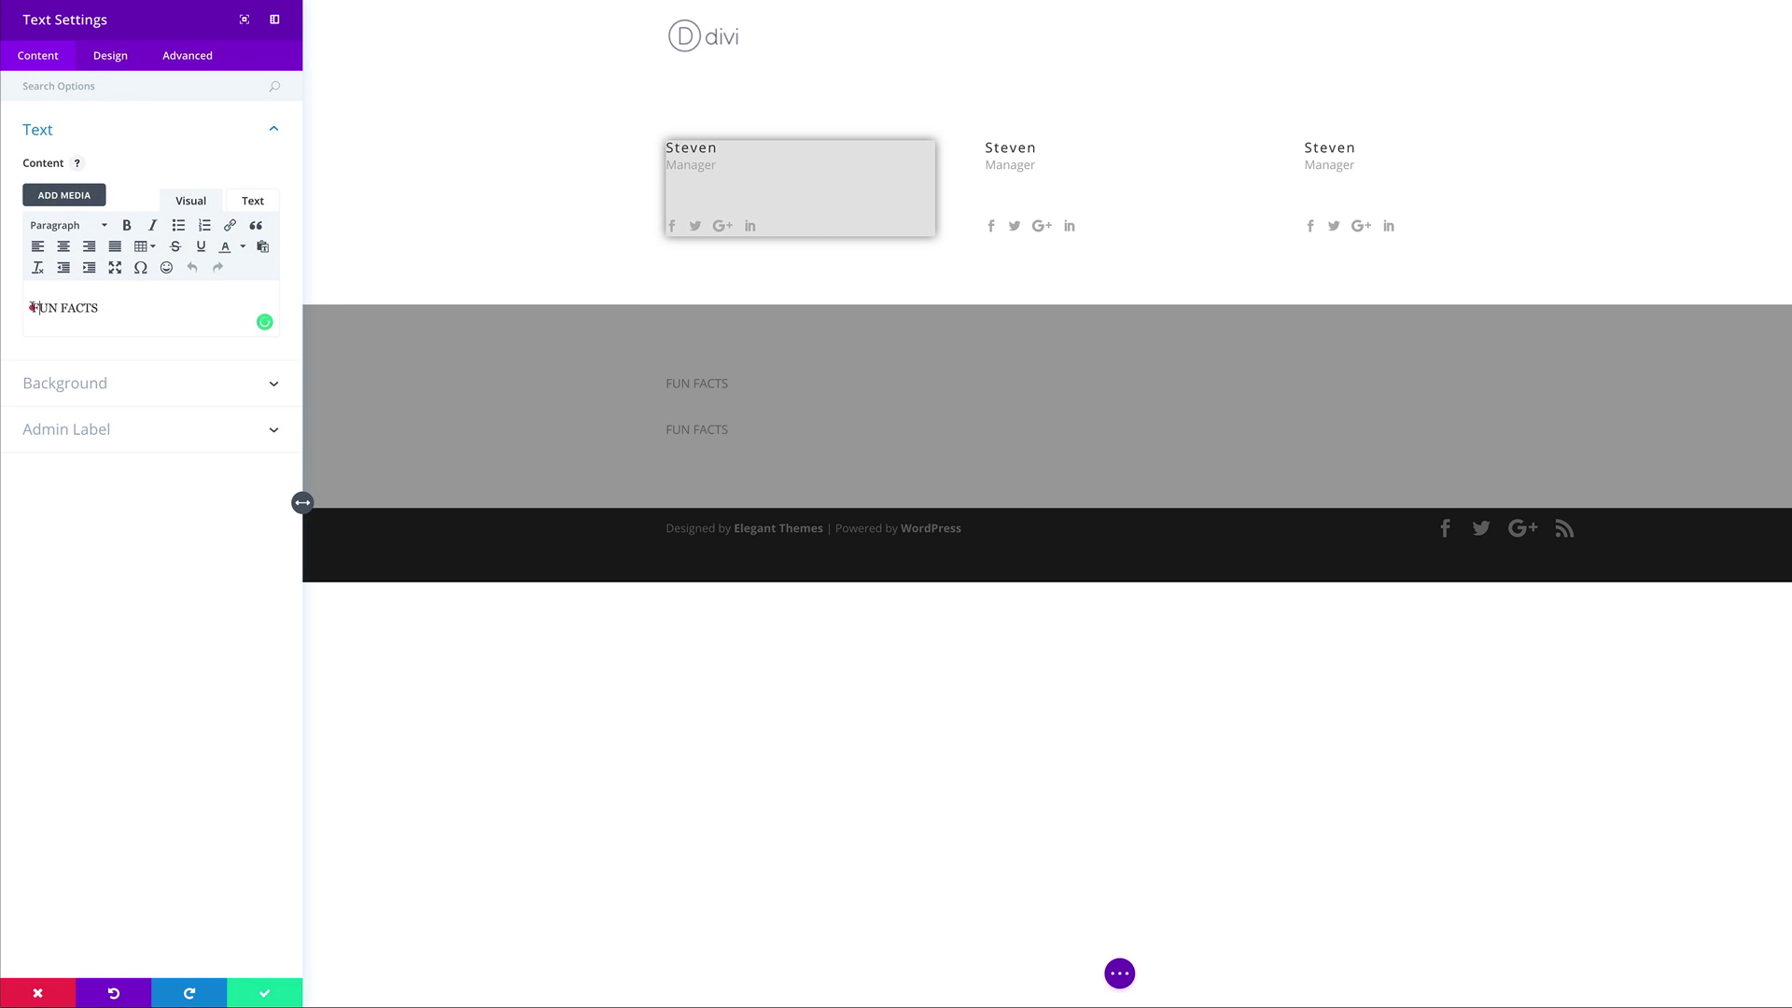
pyautogui.moveTo(31, 307); pyautogui.dragTo(97, 304)
pyautogui.write('Lorem ipsum dolor sit amet, consectetuer adipiscing elit. Donec odio. Quisque volutpat mattis eros. Nullam malesuada erat ut turpis. Suspendisse urna nibh, viverra non, semper suscipit, posuere a, pede. Donec nec justo eget felis facilisis fermentum. Aliquam porttitor mauris sit amet orci. Aenean dignissim pellentesque felis.')
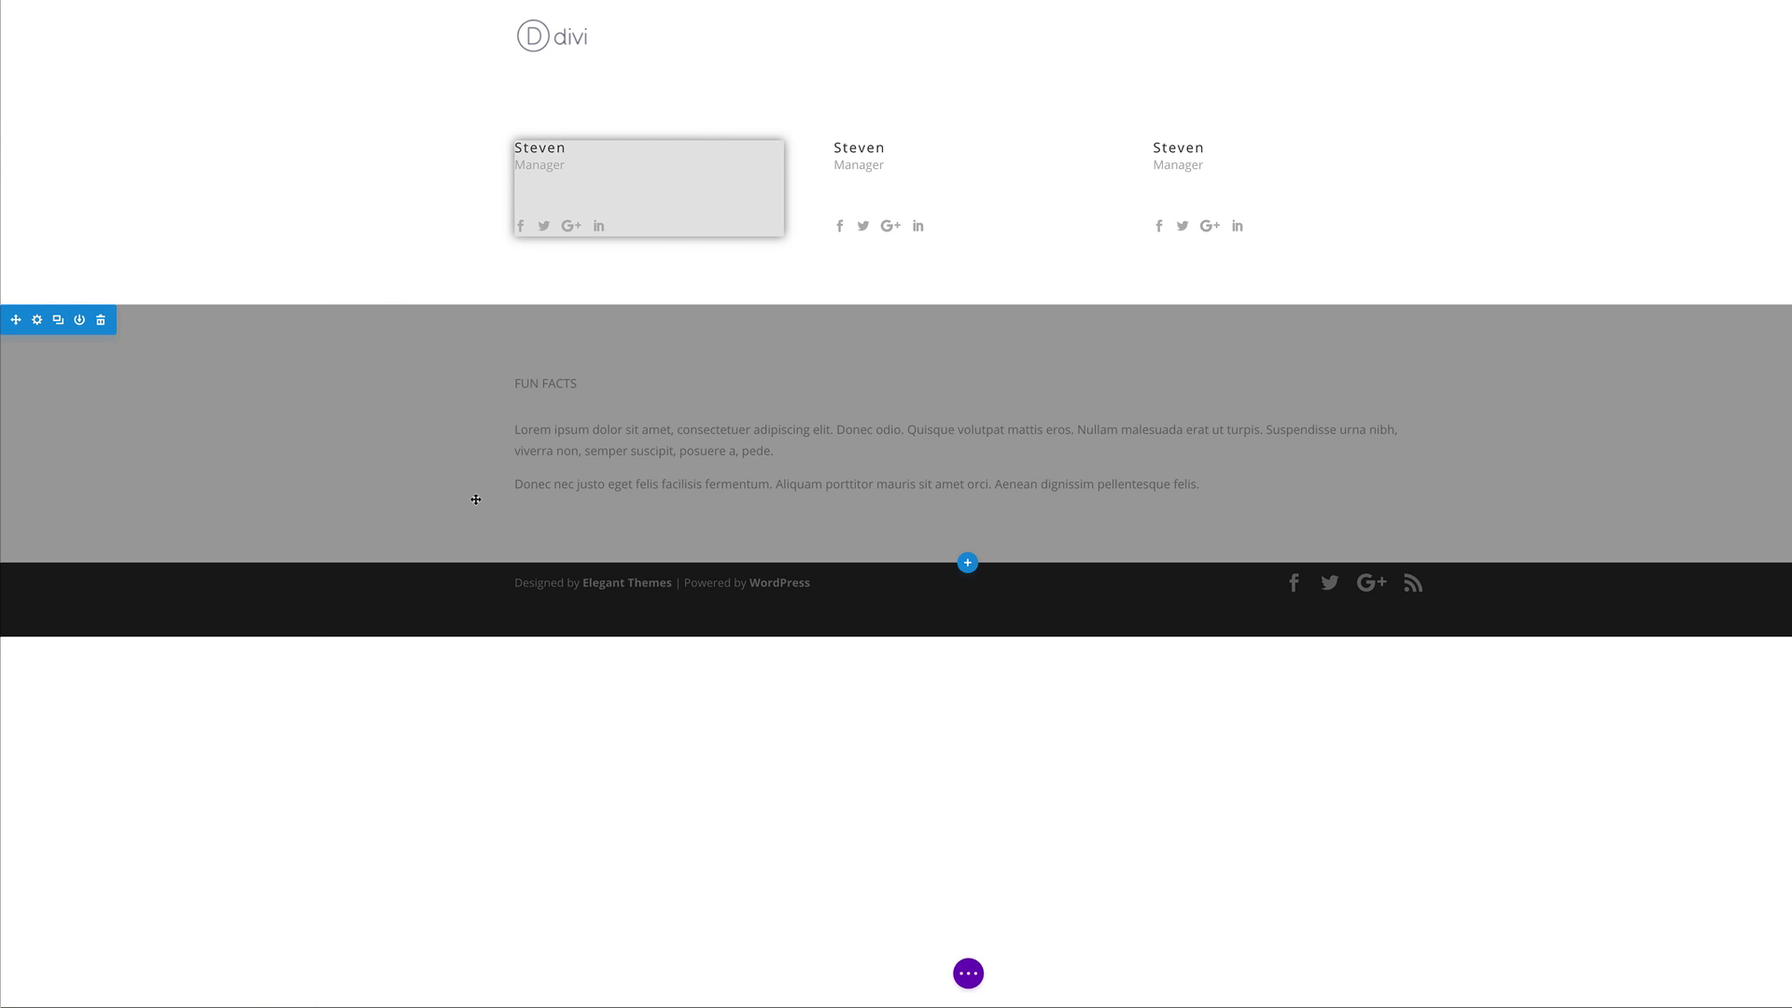
# Extend the FUN FACTS heading directly on the page with "ABOUT" and the person's first name in capitals
pyautogui.click(583, 382)
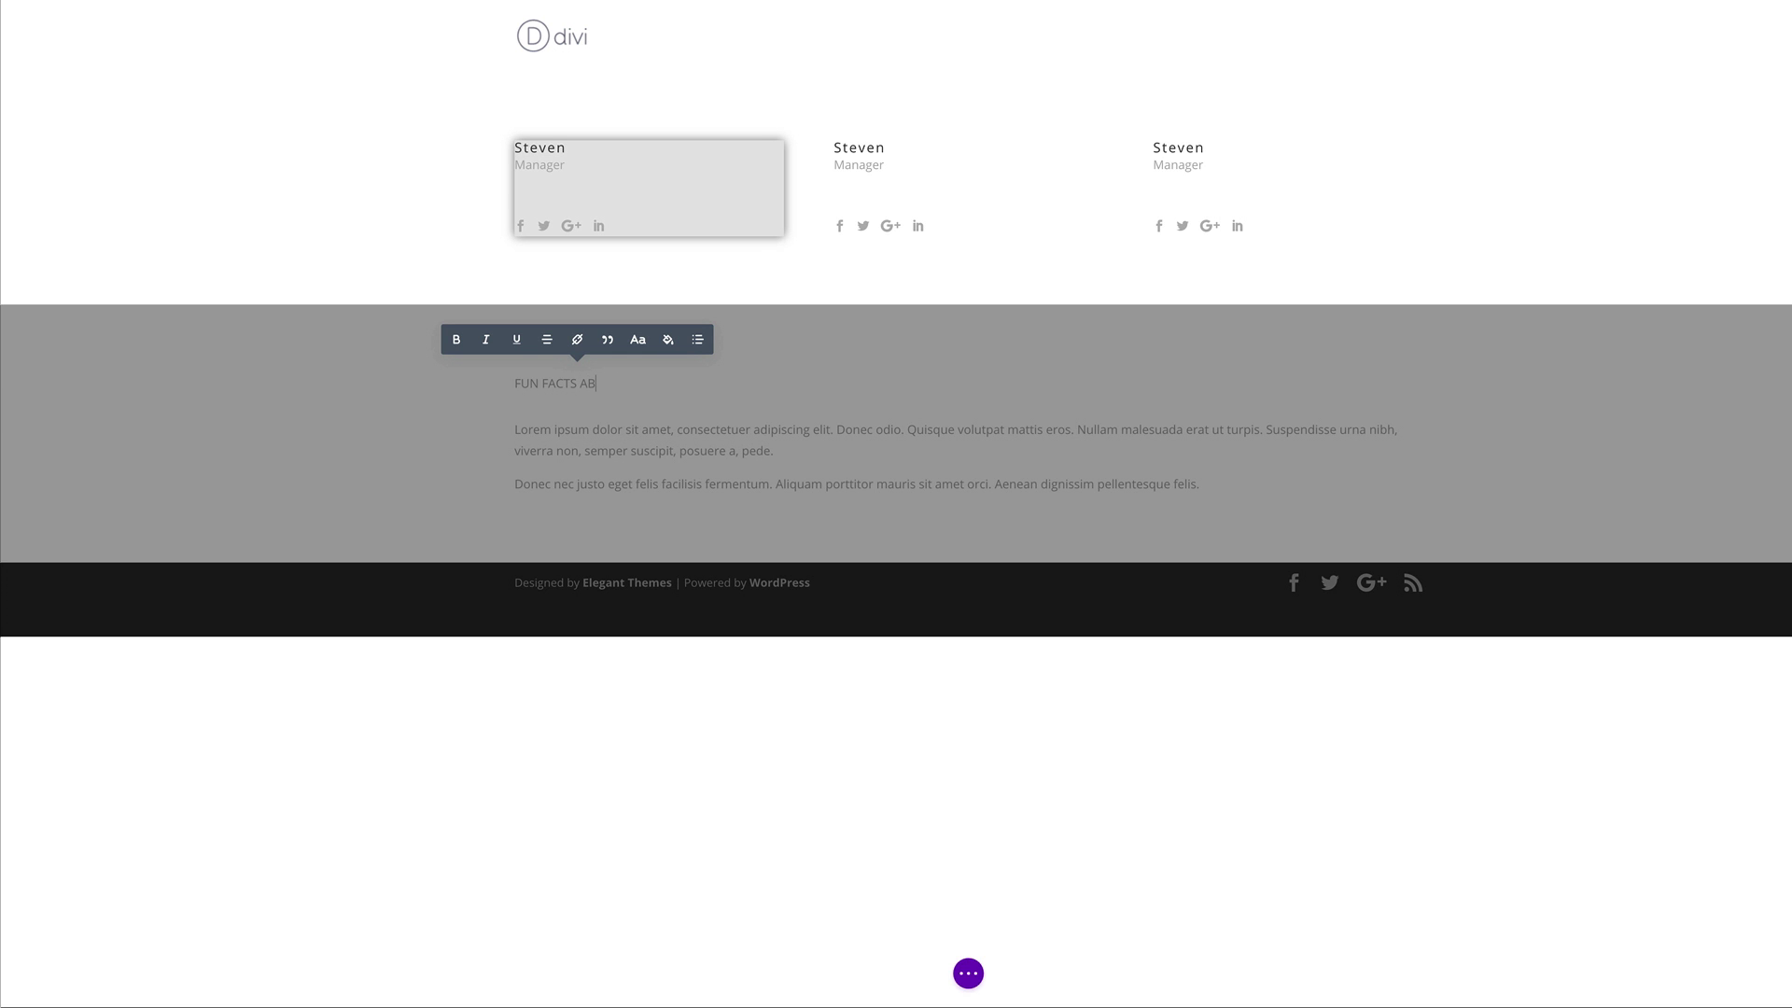
pyautogui.write('STEVEN')
pyautogui.click(205, 300)
# Set the Text Orientation of the Lorem ipsum Text module to Center
pyautogui.moveTo(960, 434)
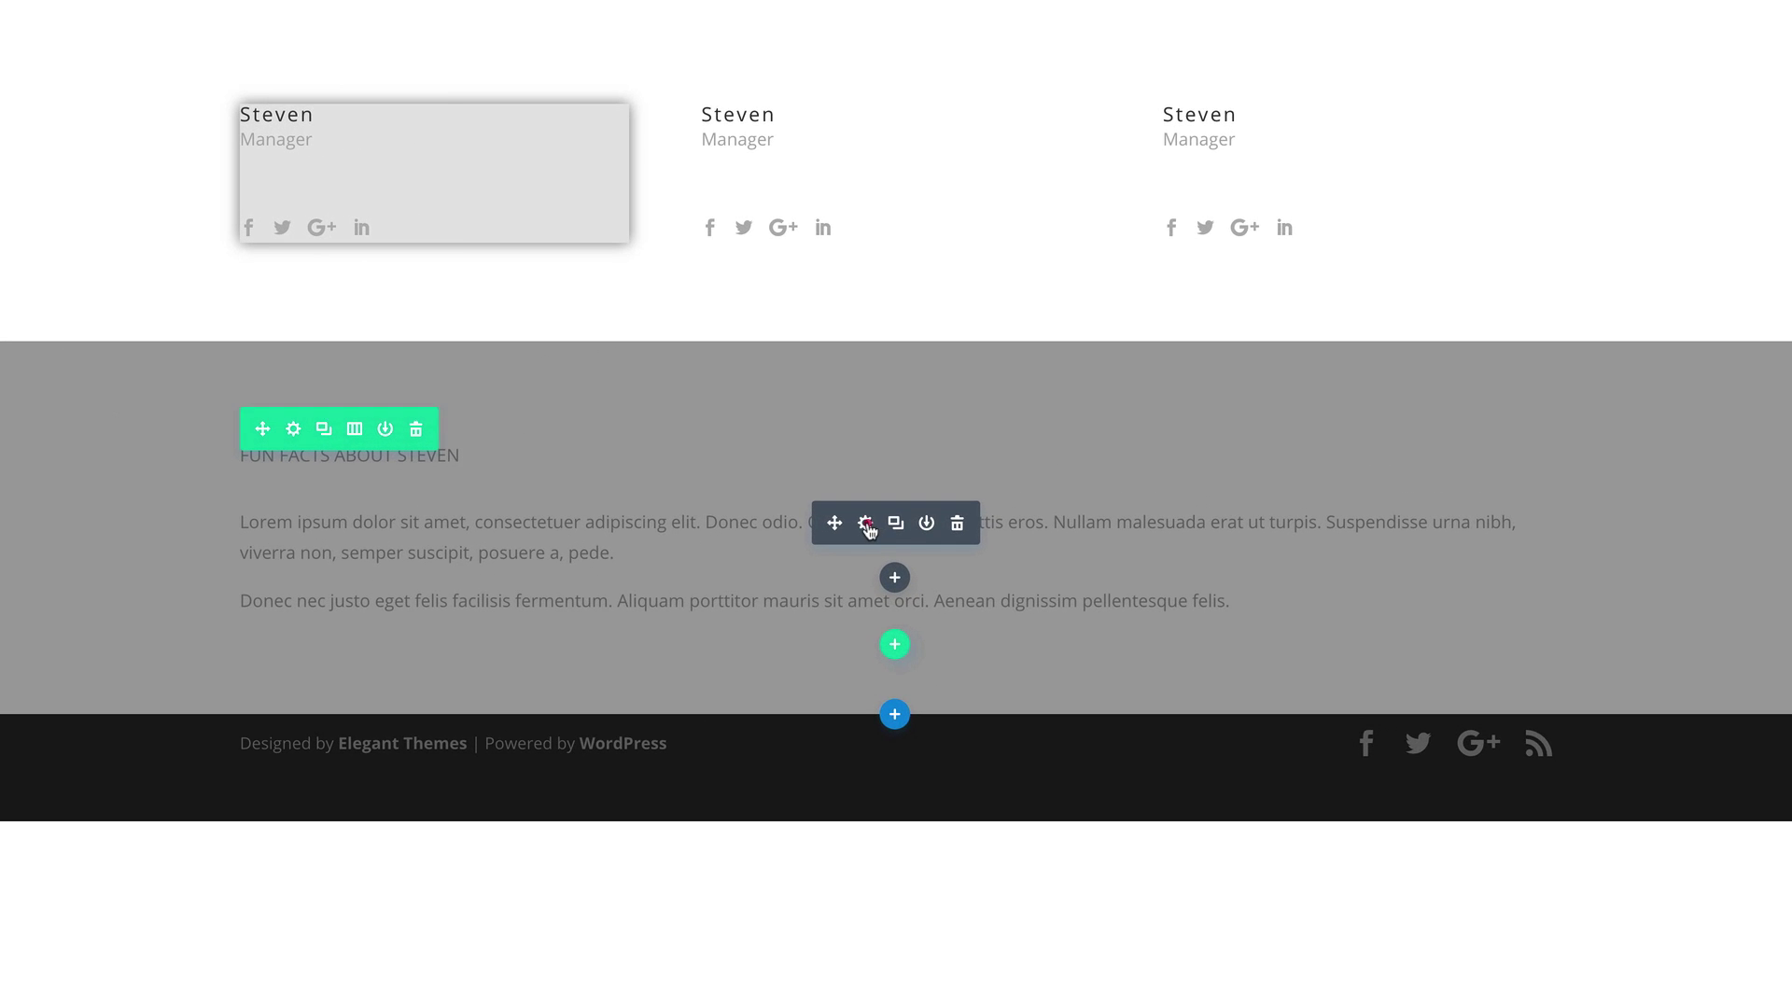
pyautogui.click(911, 475)
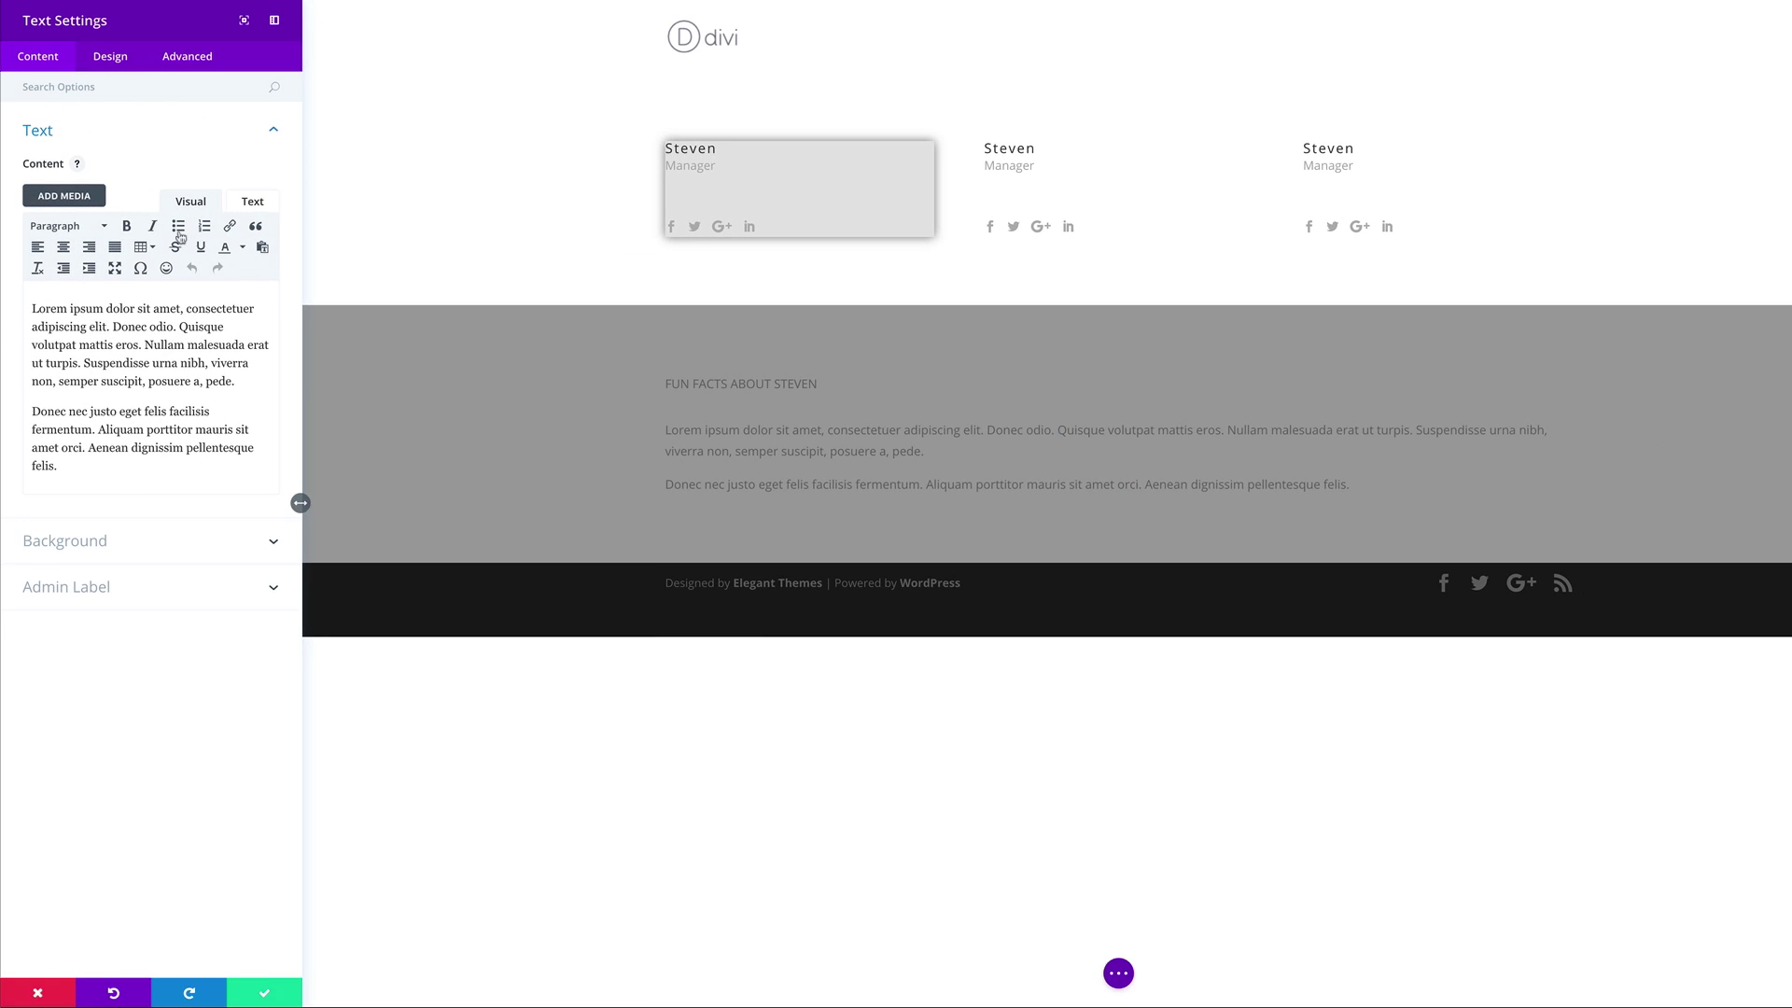
pyautogui.click(128, 87)
pyautogui.click(110, 57)
pyautogui.click(37, 132)
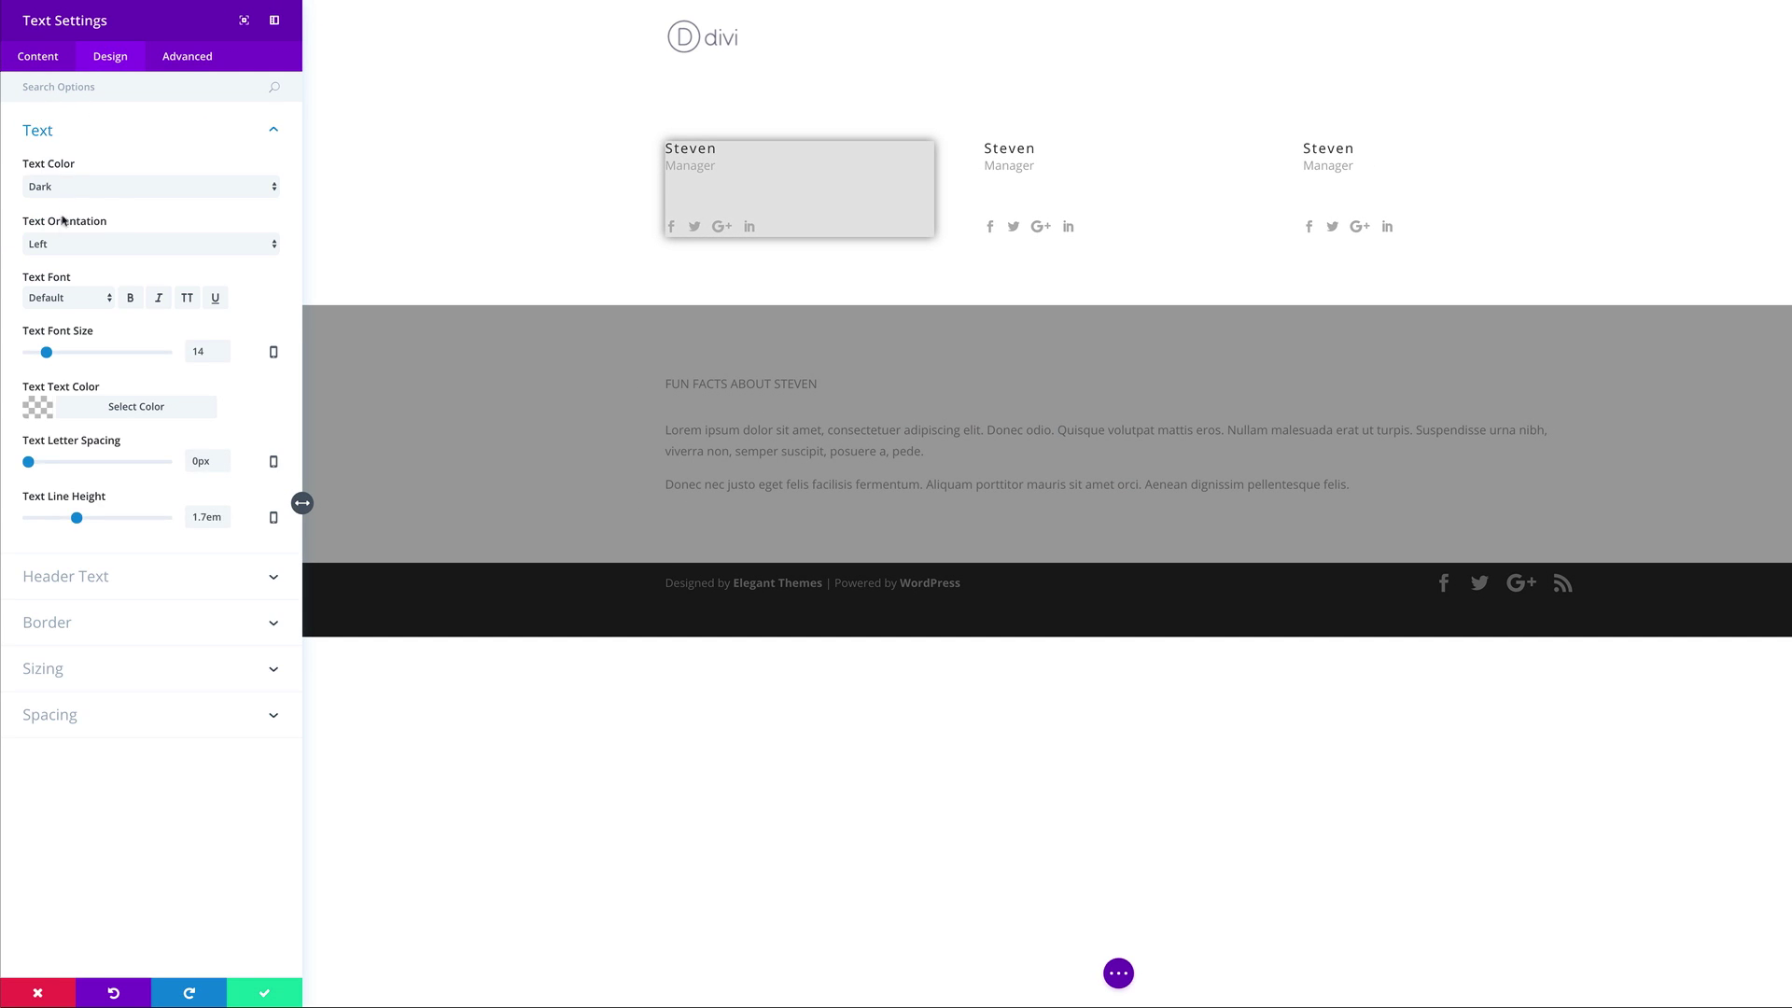
pyautogui.click(79, 248)
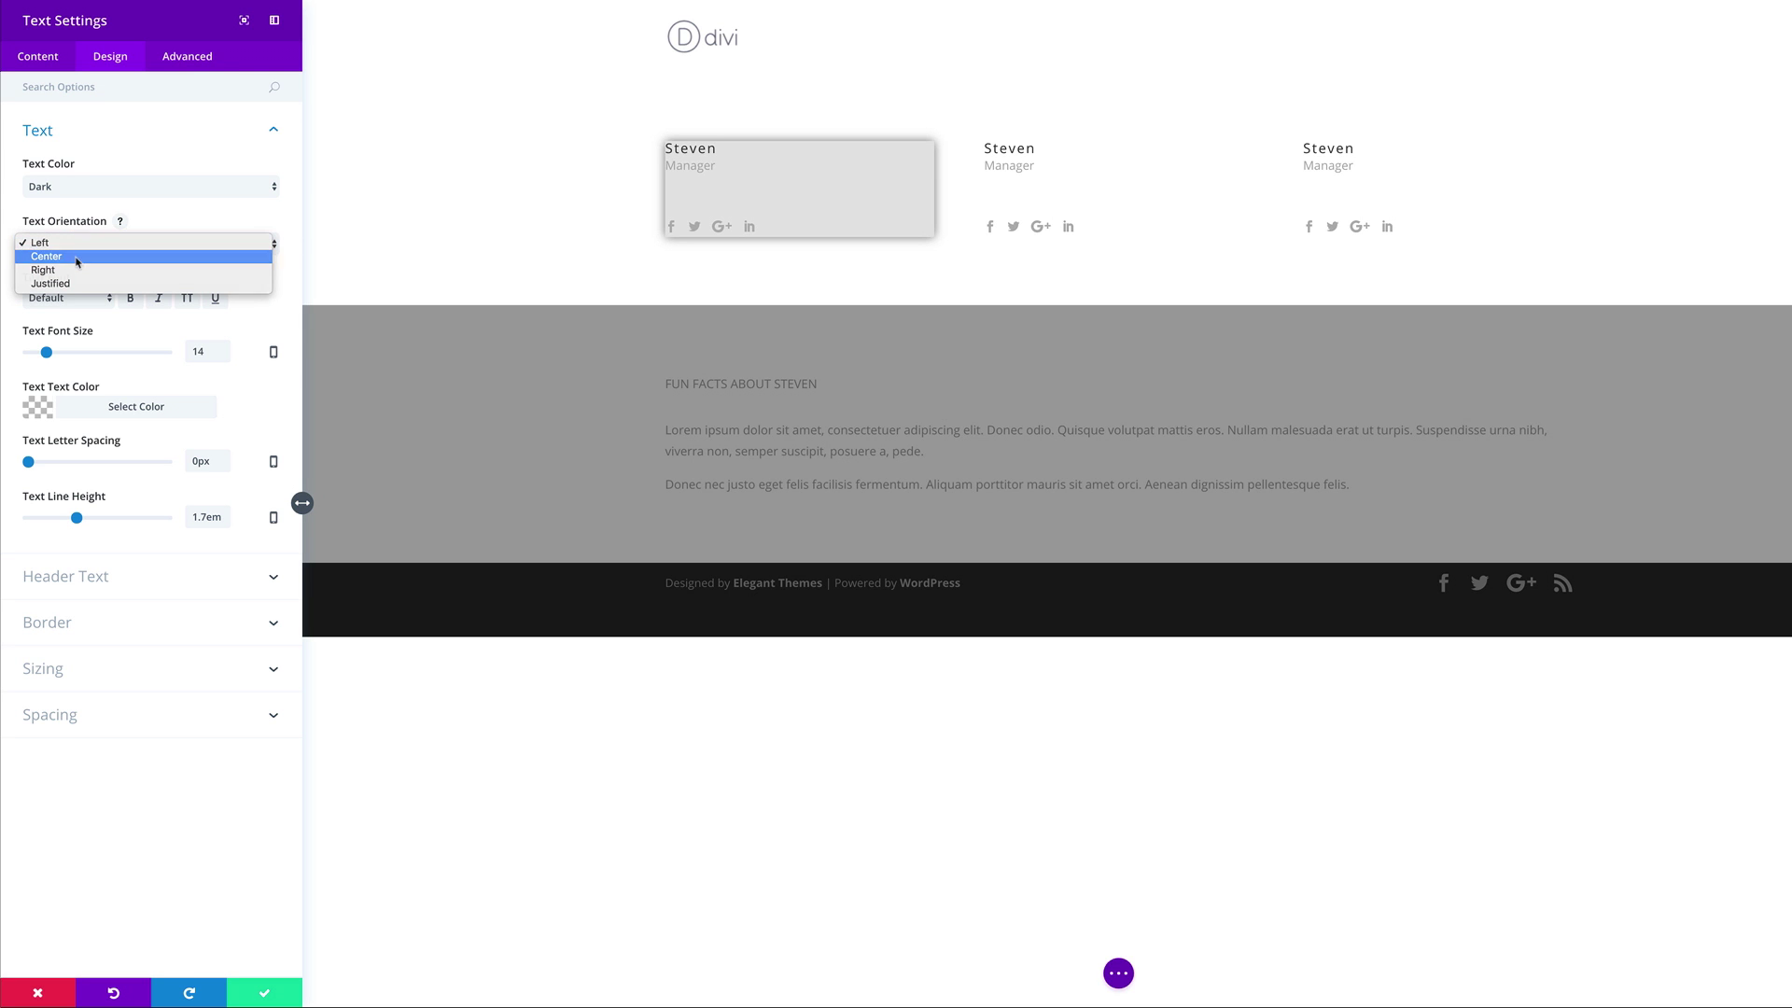
pyautogui.click(78, 259)
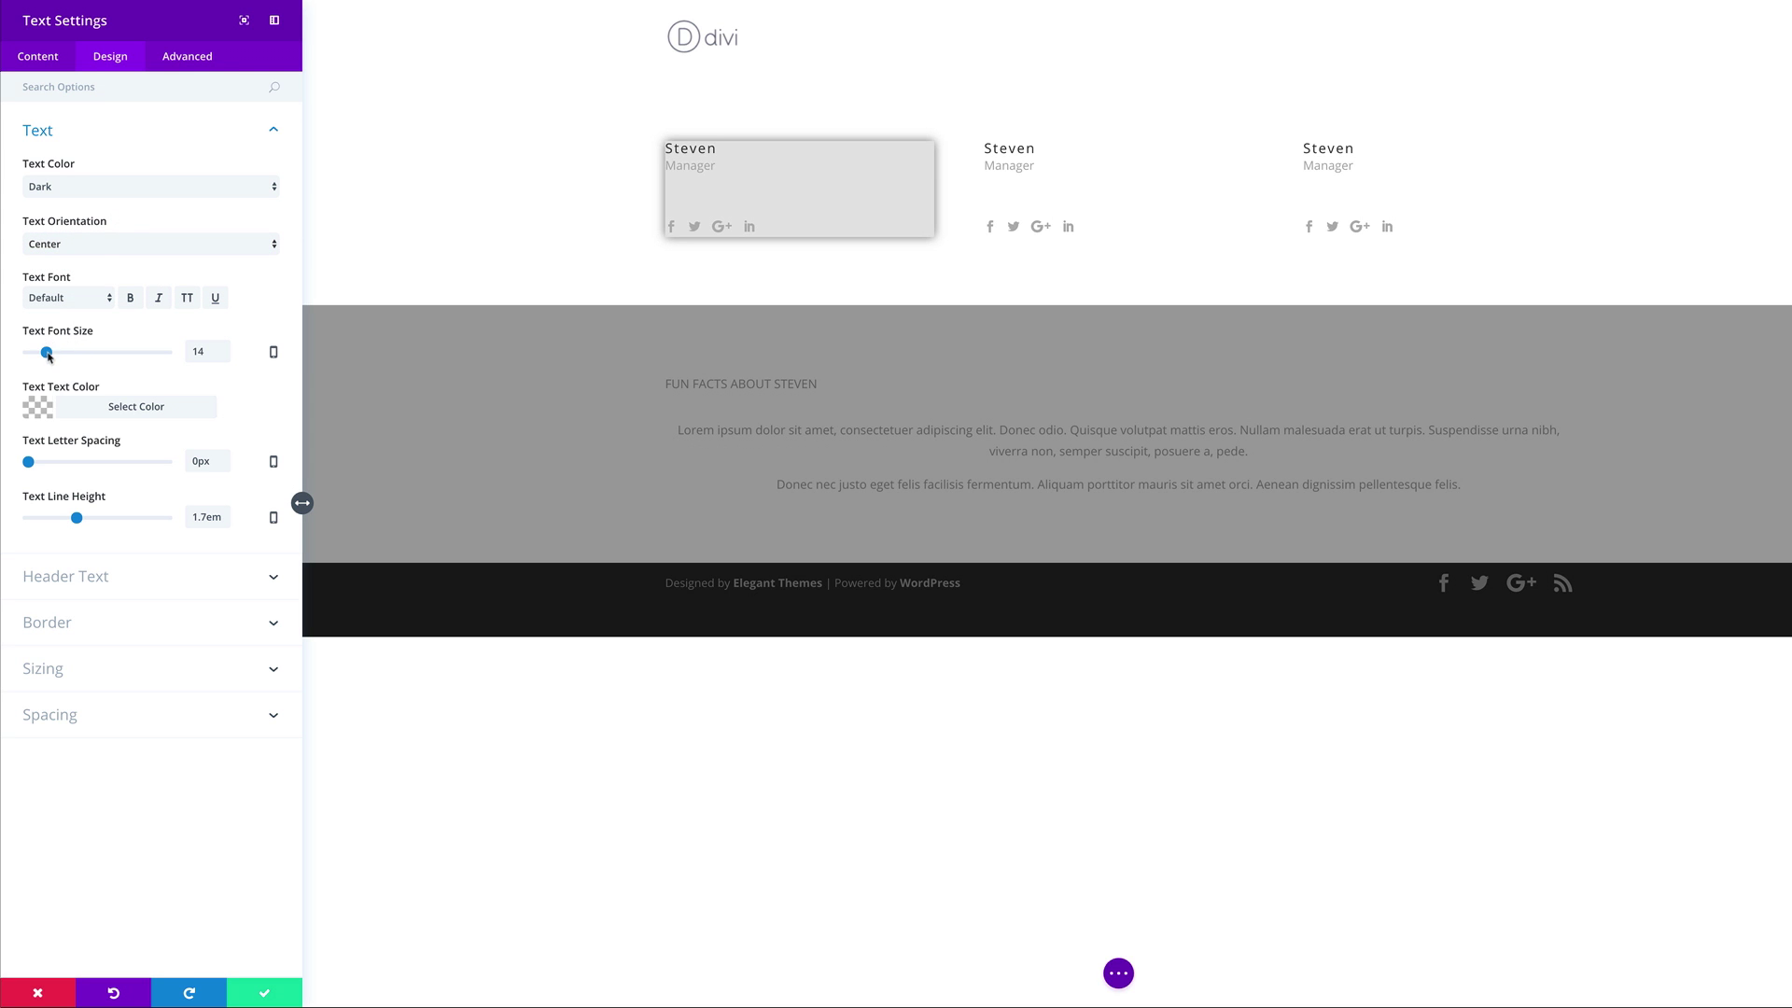
# Set the Lorem ipsum module's text font size to 17px and its text color to Light, and save the module
pyautogui.moveTo(49, 356); pyautogui.dragTo(52, 358)
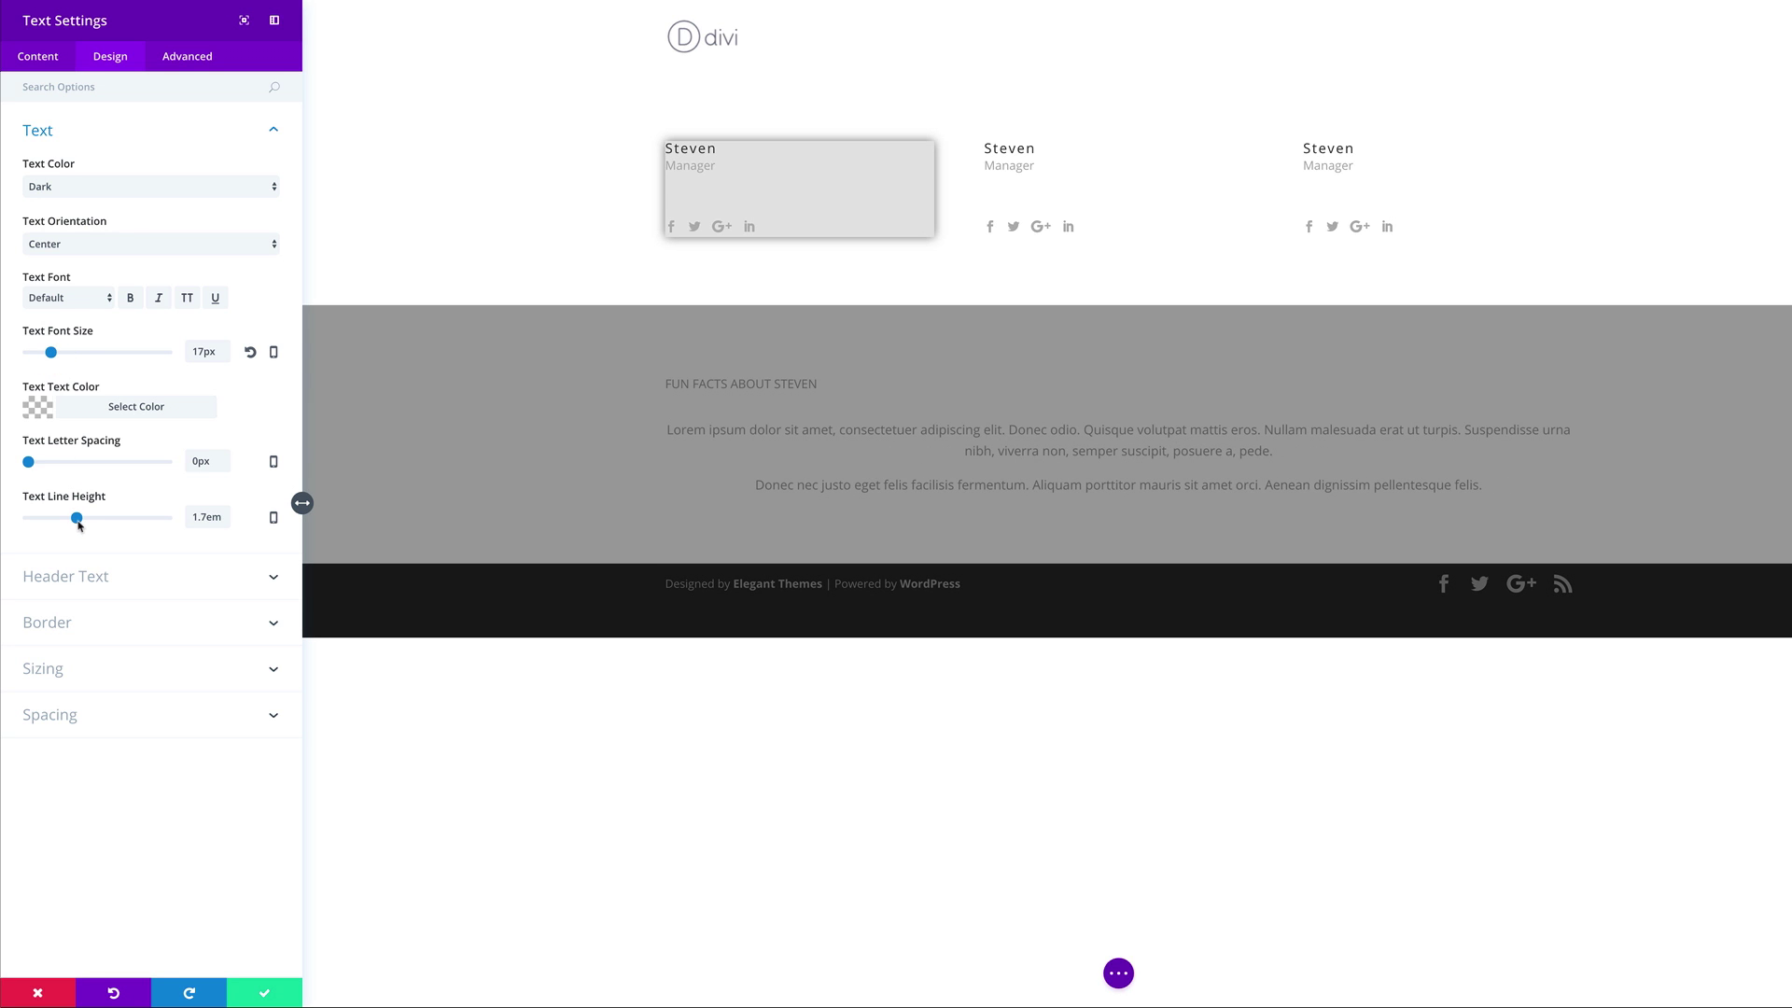
pyautogui.click(74, 187)
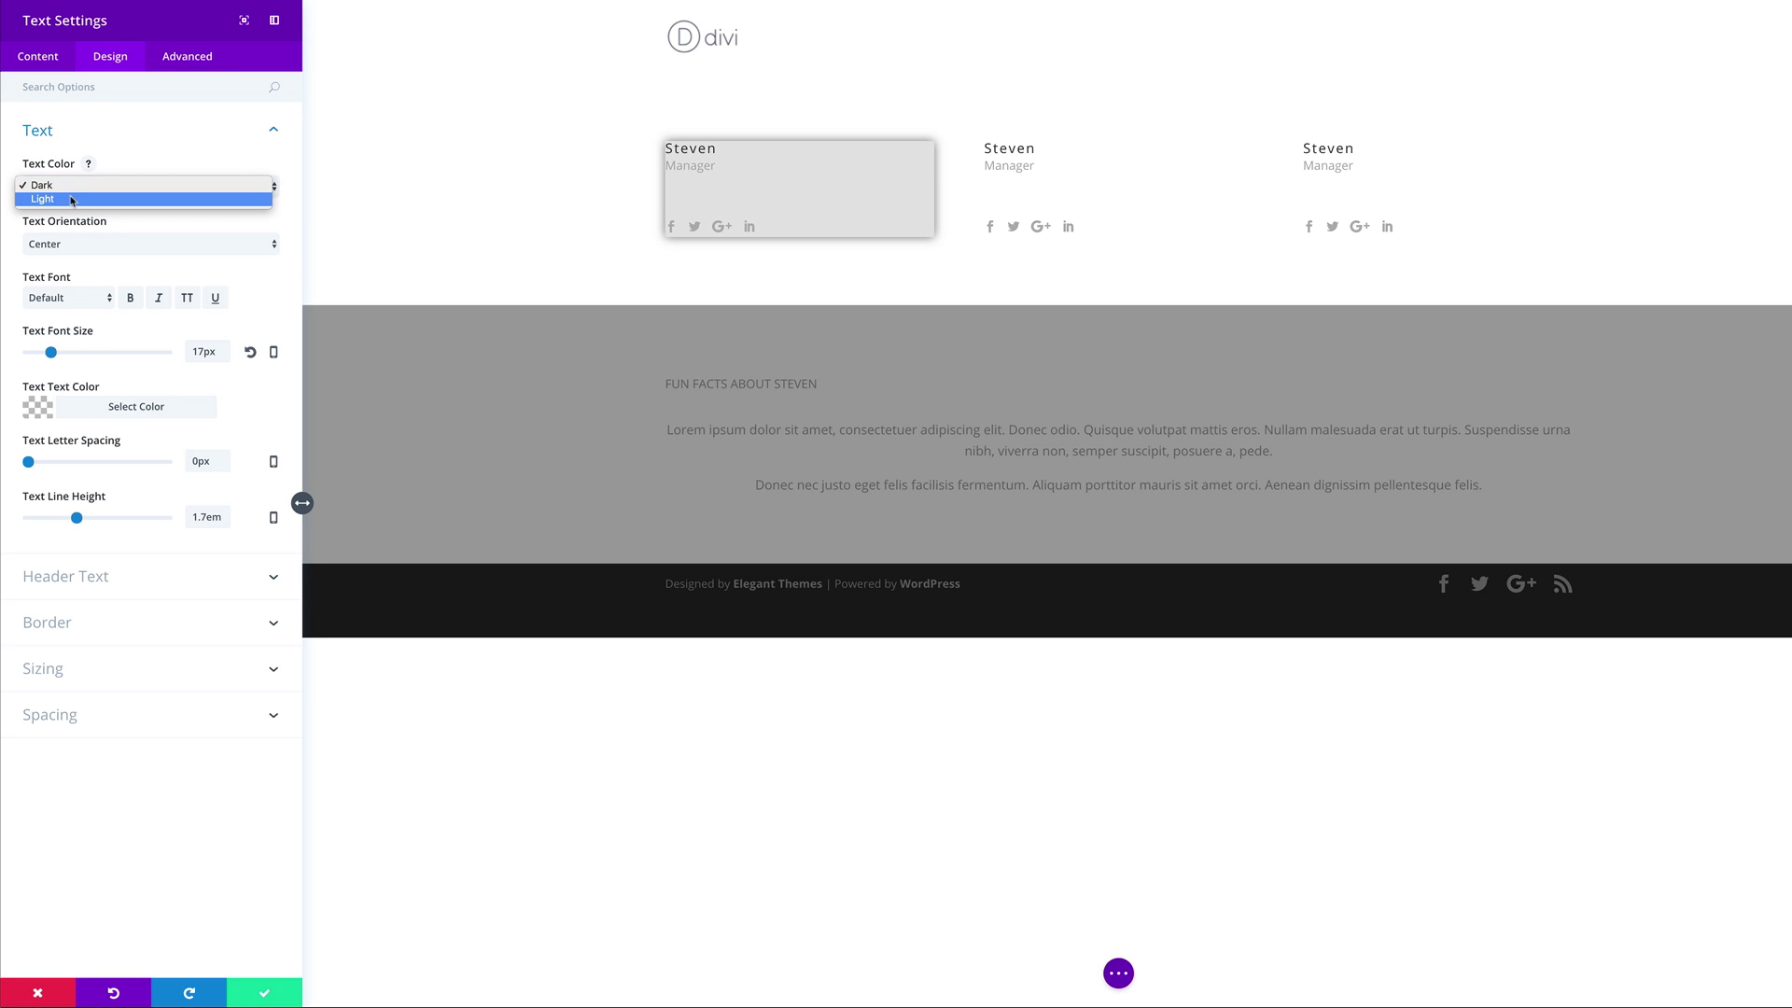
pyautogui.click(71, 199)
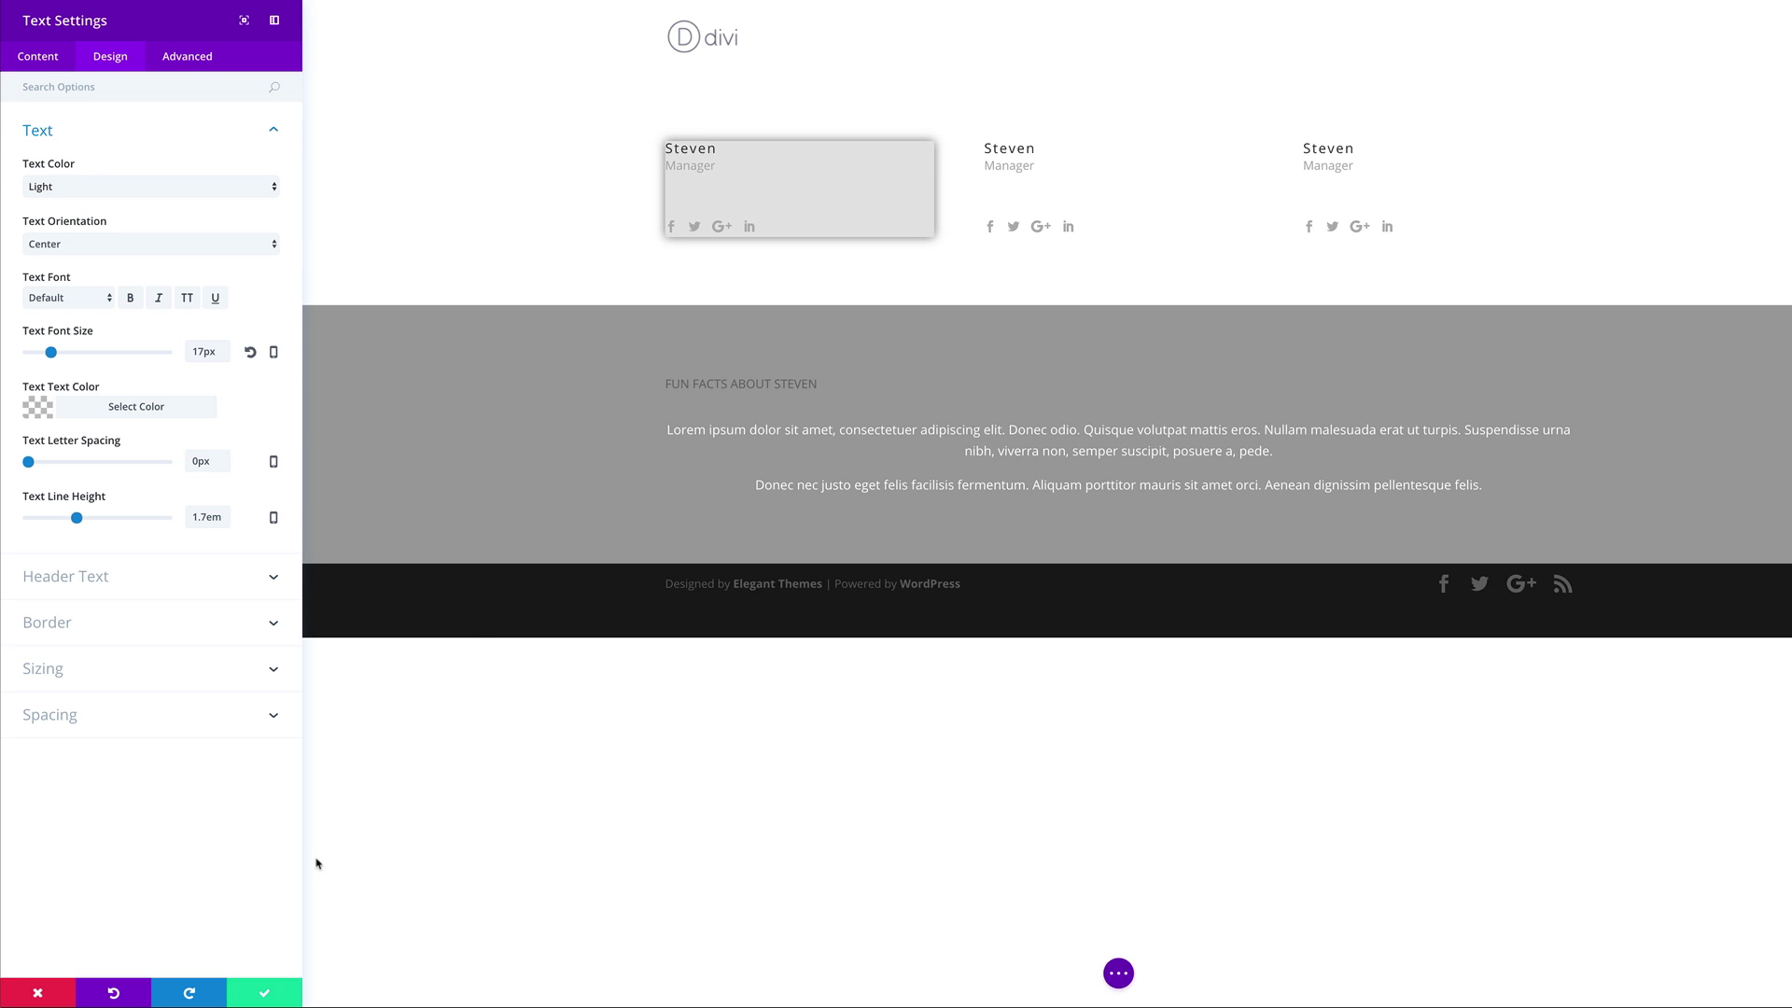
pyautogui.click(267, 993)
# Set the FUN FACTS heading module's text color to Light and its text orientation to Center
pyautogui.moveTo(917, 345)
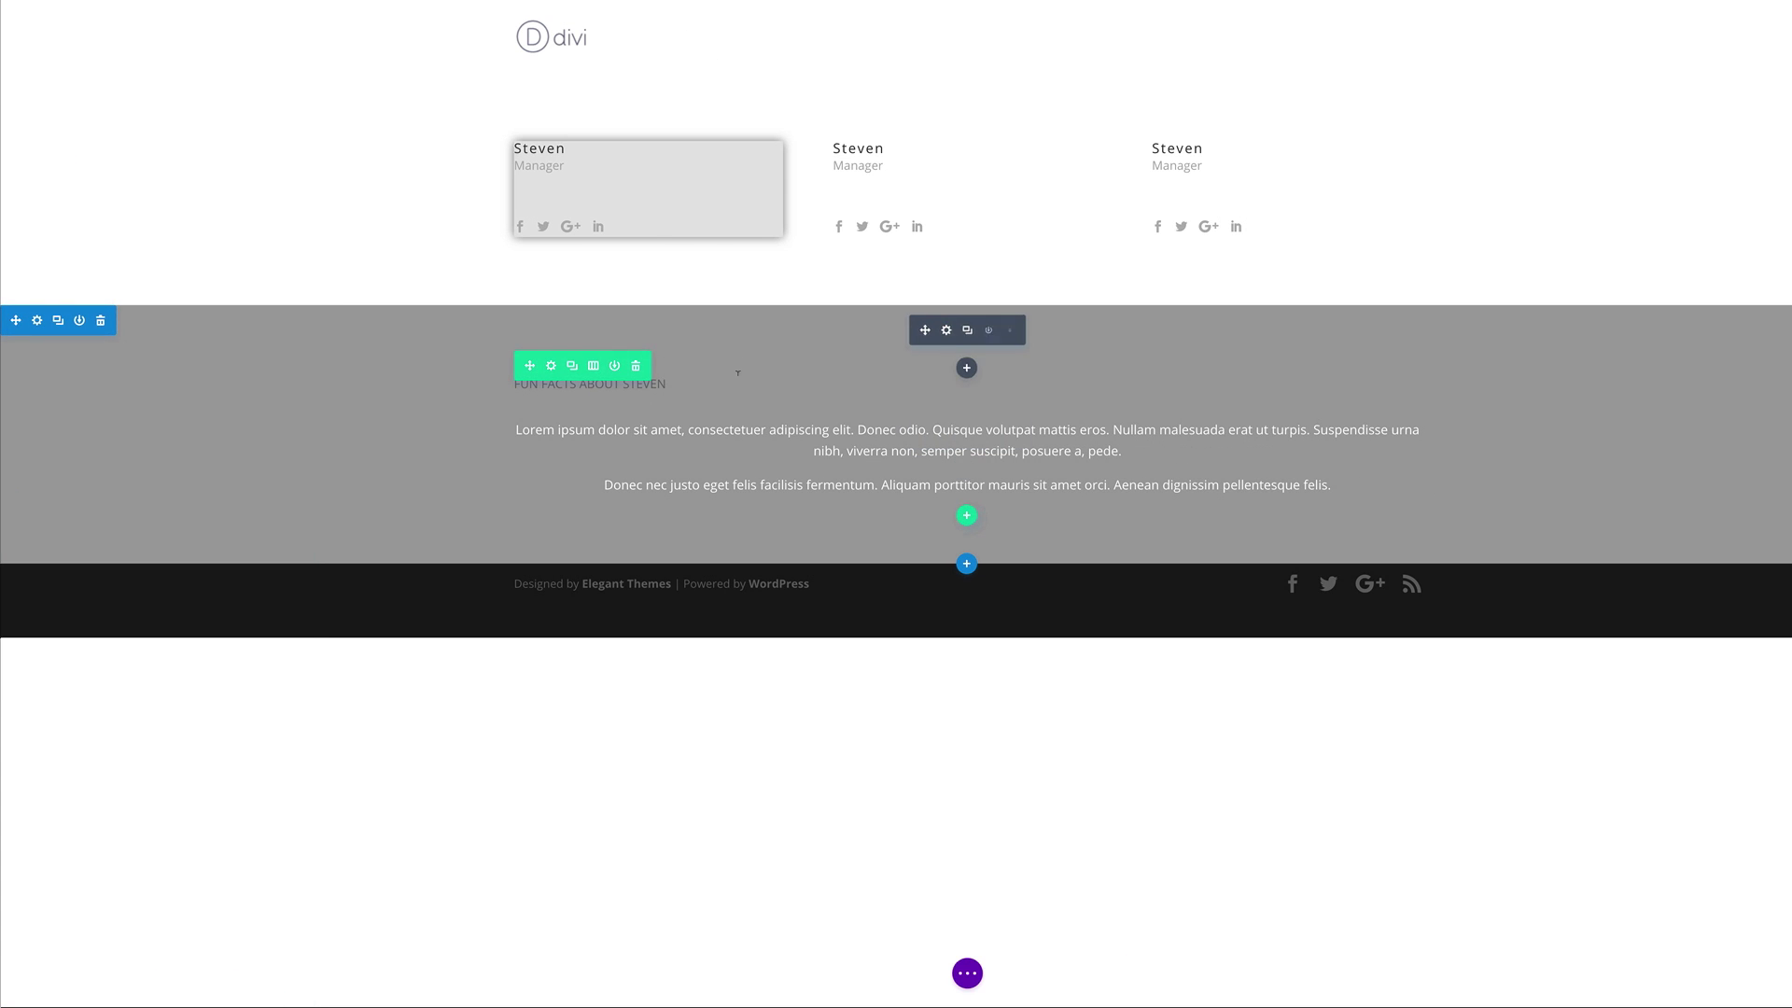
pyautogui.click(946, 331)
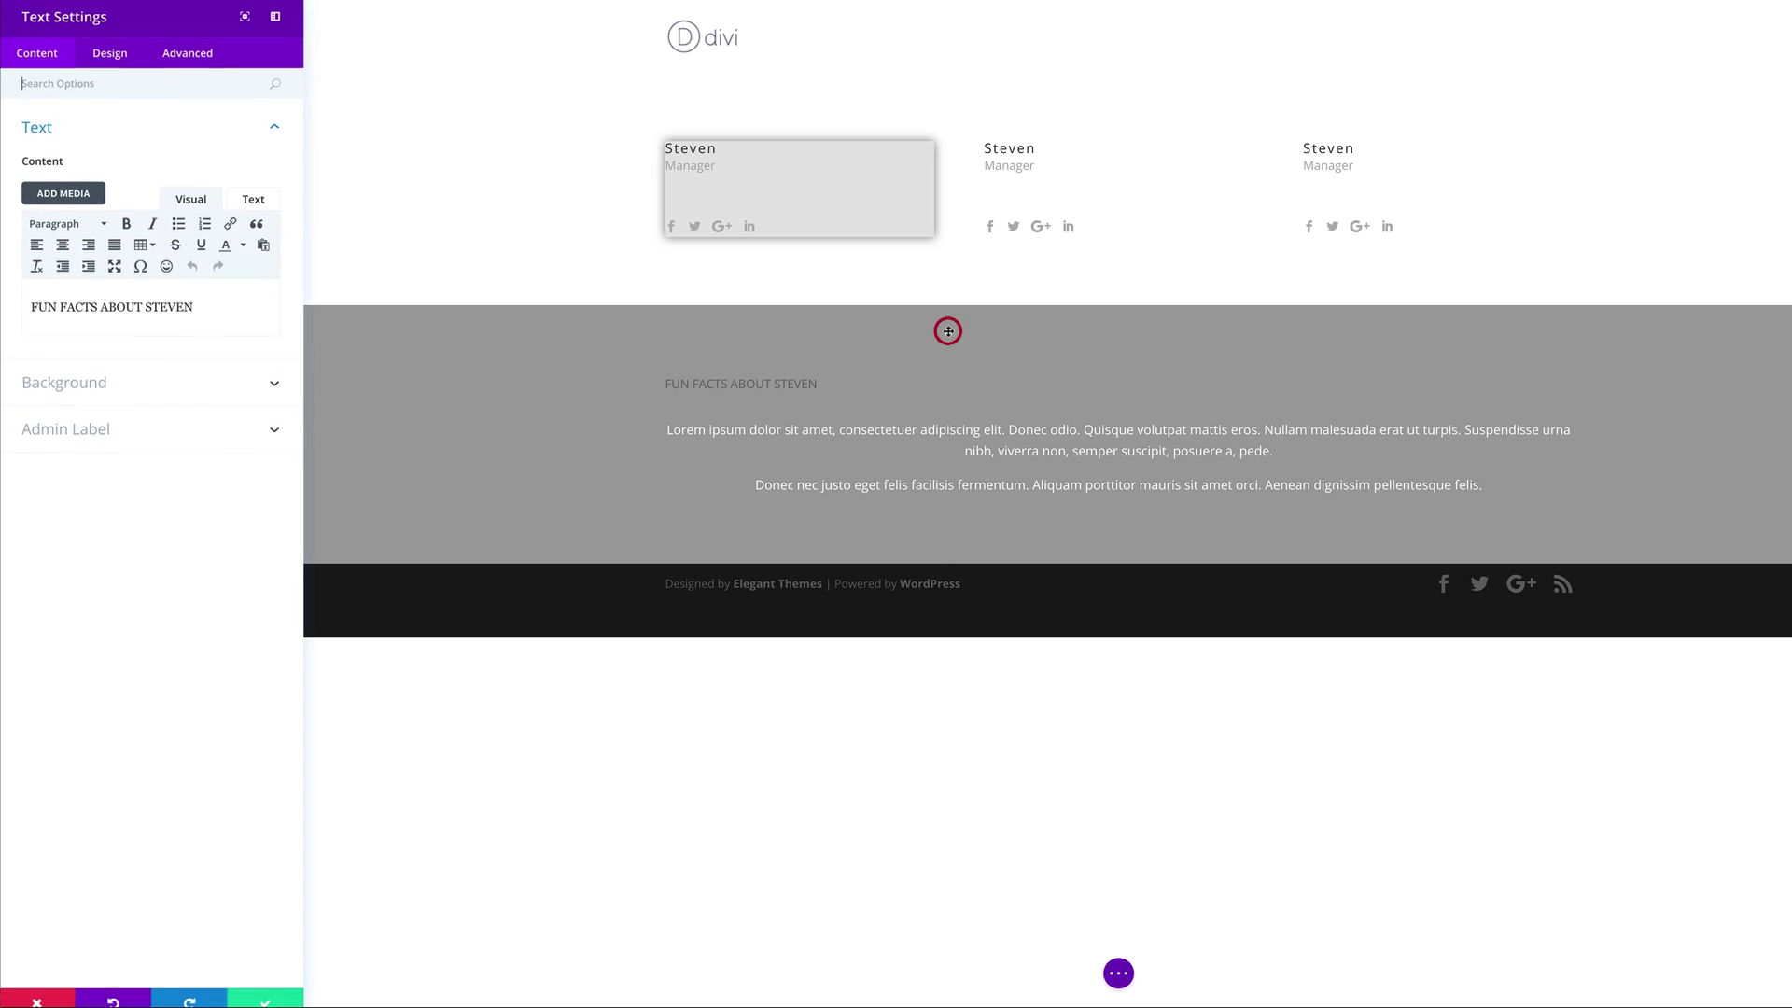
pyautogui.click(113, 56)
pyautogui.click(39, 138)
pyautogui.click(44, 186)
pyautogui.click(51, 200)
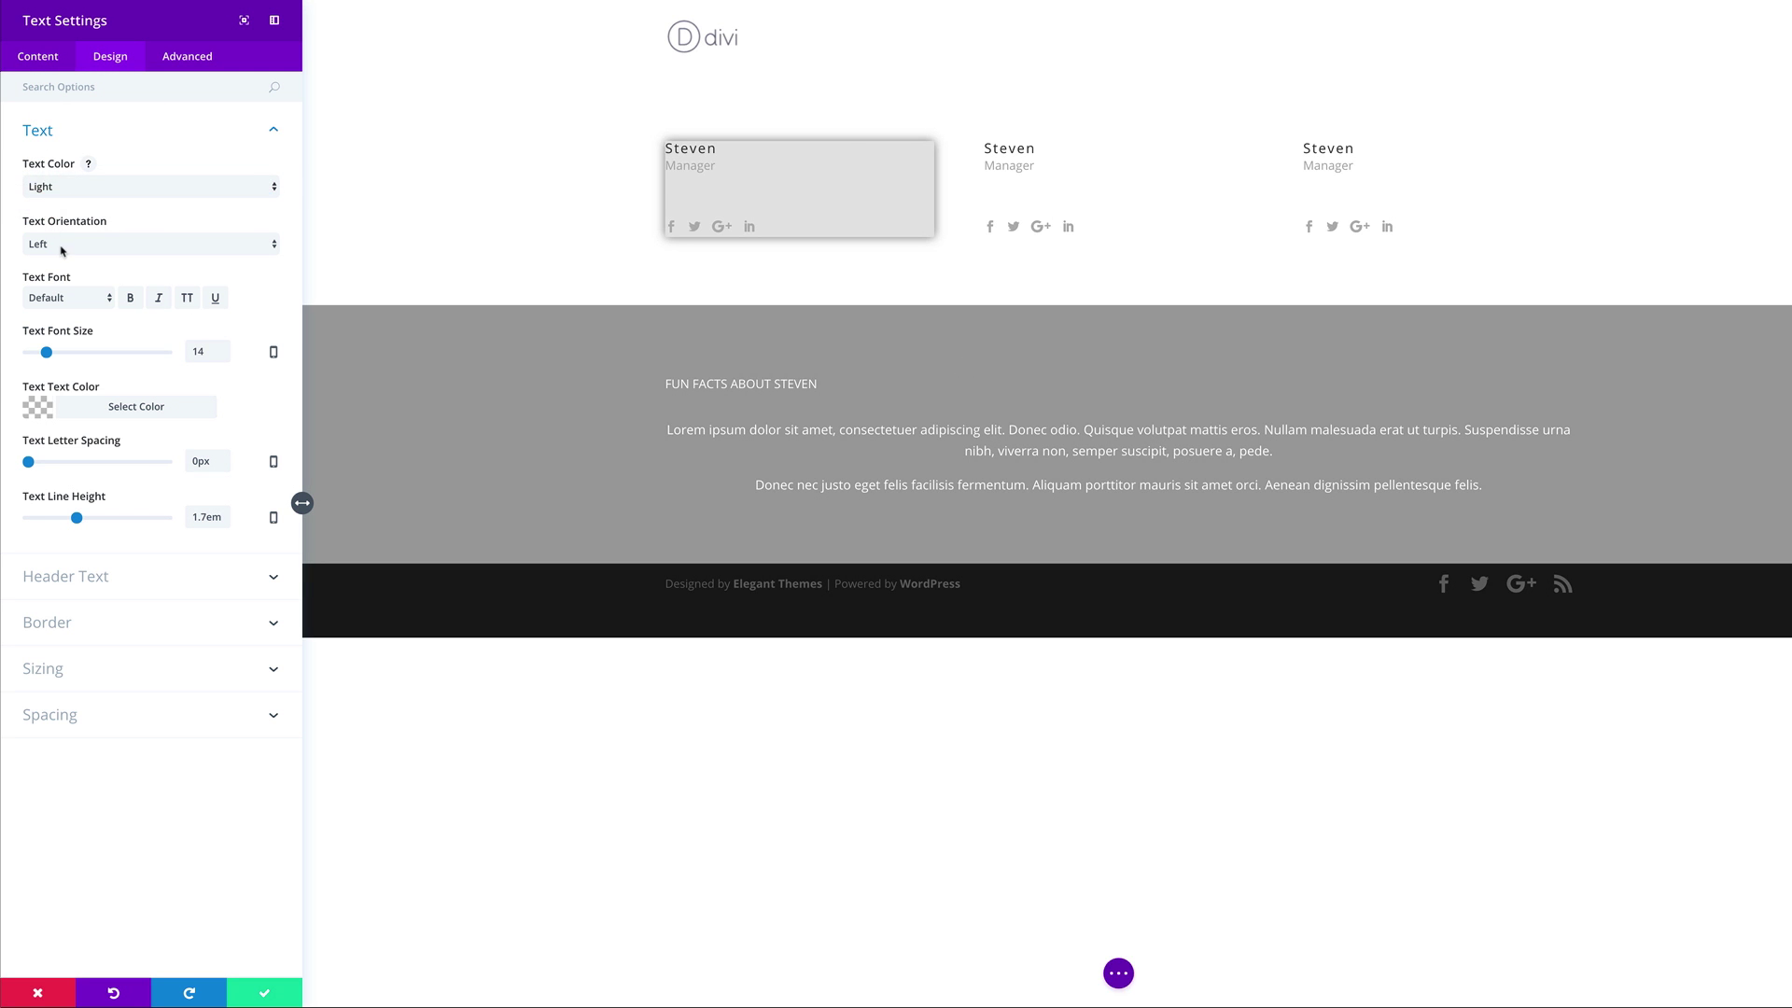
pyautogui.click(62, 244)
pyautogui.click(47, 256)
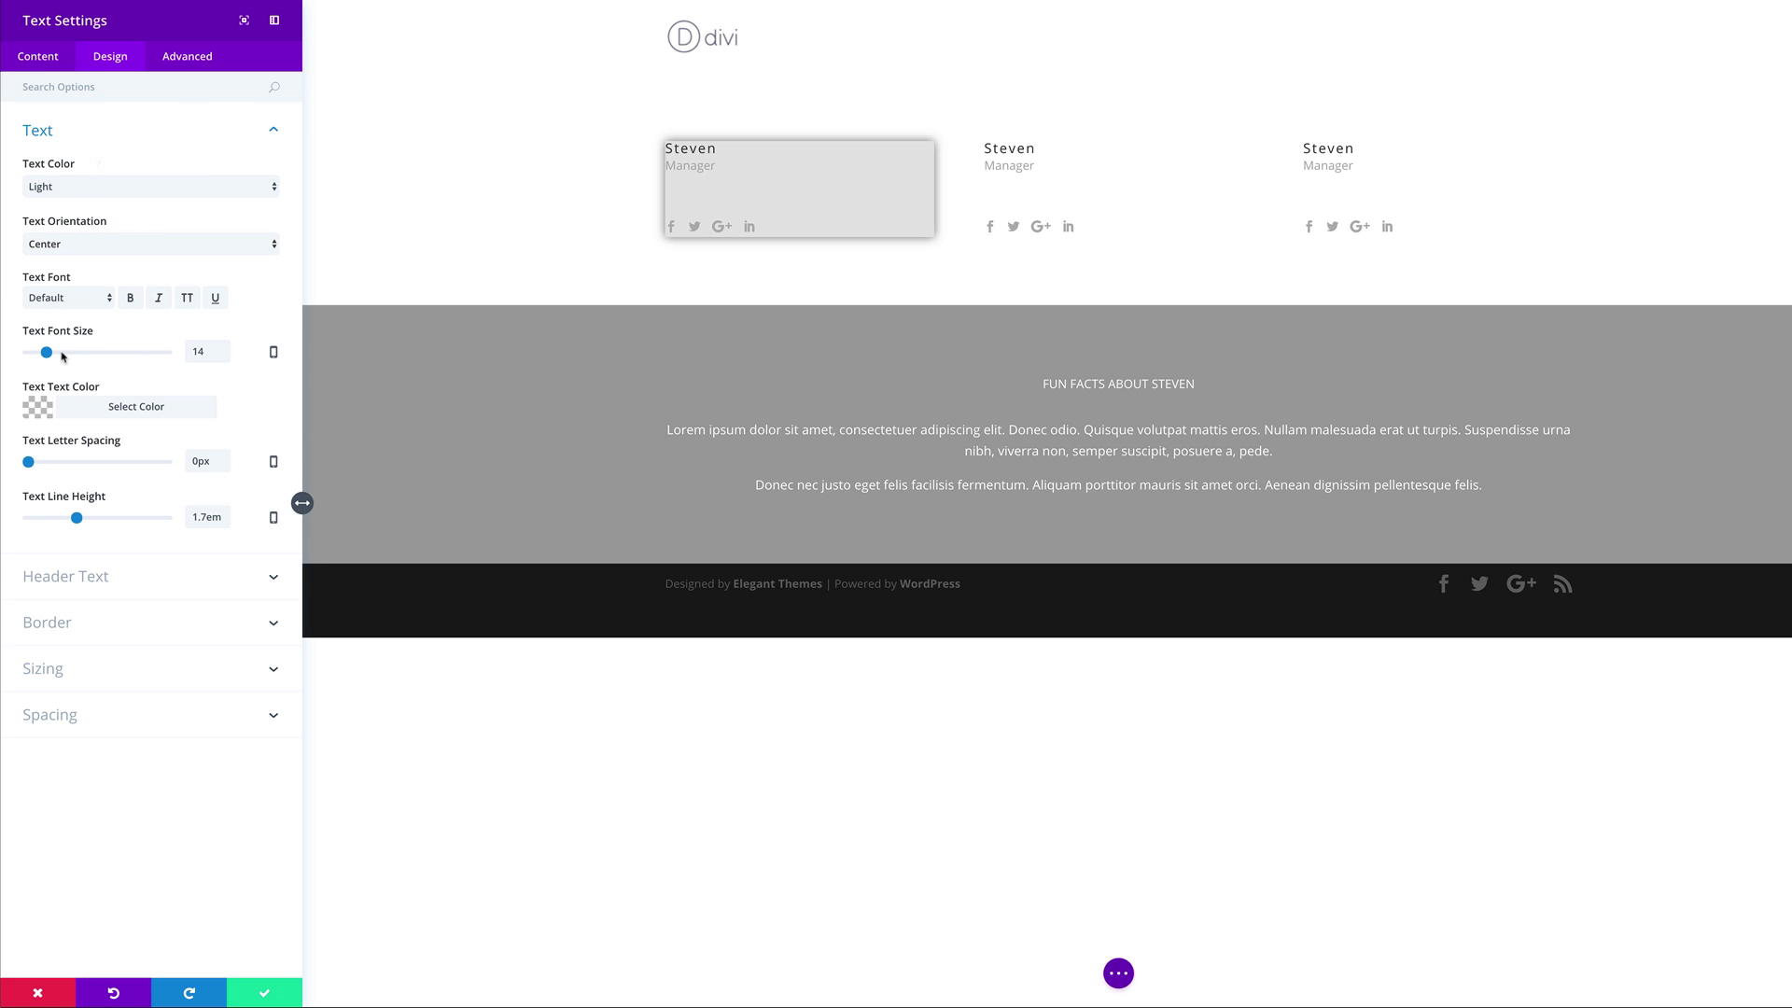
# Set the heading's text font size to 31px with a 1.7em line height and save the module
pyautogui.moveTo(47, 353); pyautogui.dragTo(70, 354)
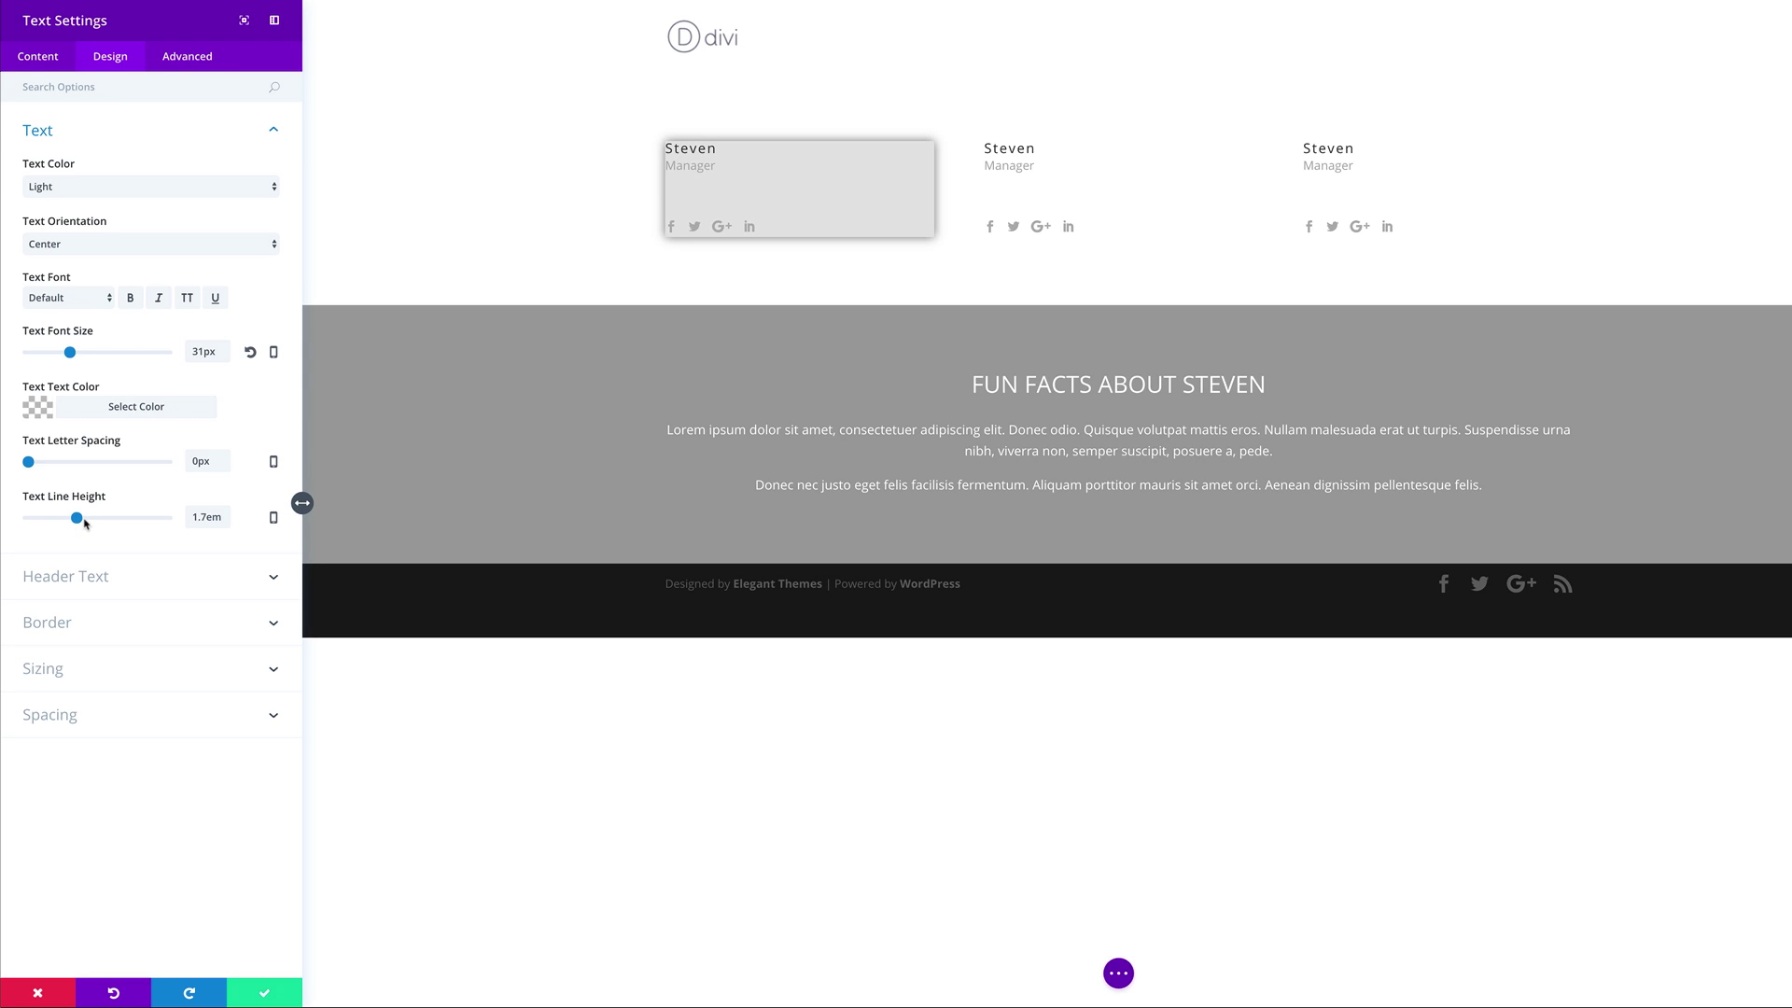
pyautogui.moveTo(79, 522)
pyautogui.mouseDown()
pyautogui.moveTo(31, 521)
pyautogui.moveTo(77, 521)
pyautogui.mouseUp()
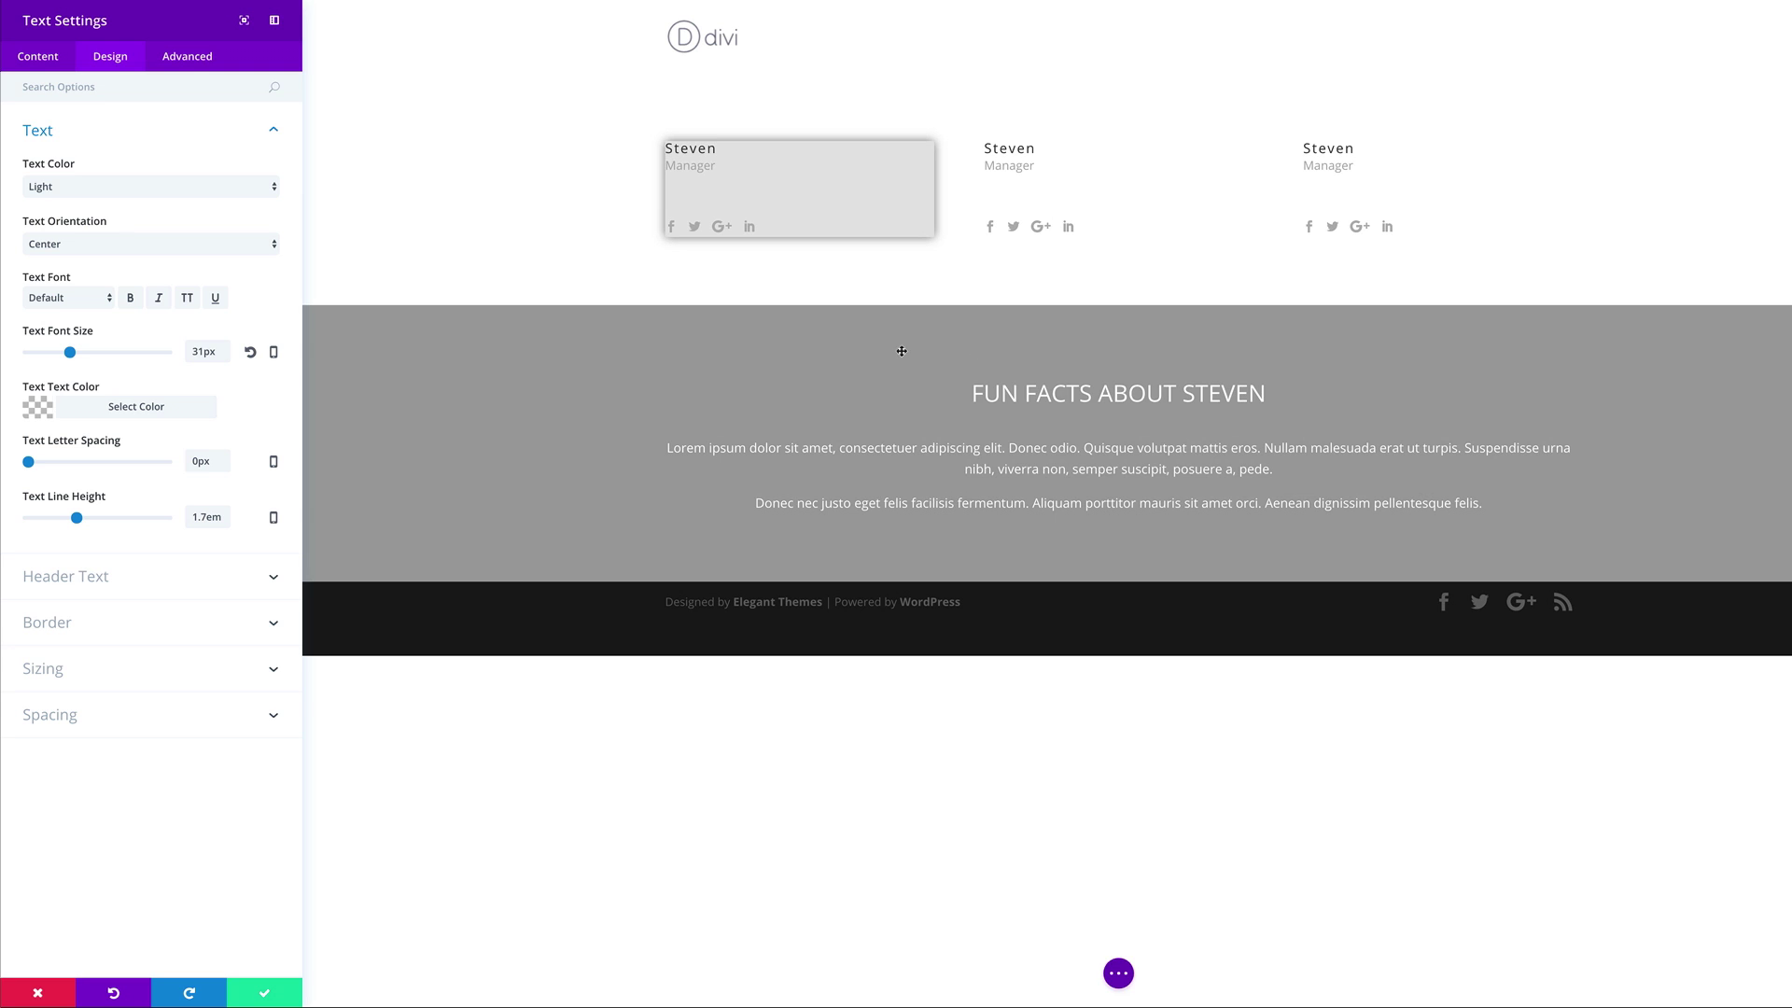
pyautogui.click(264, 993)
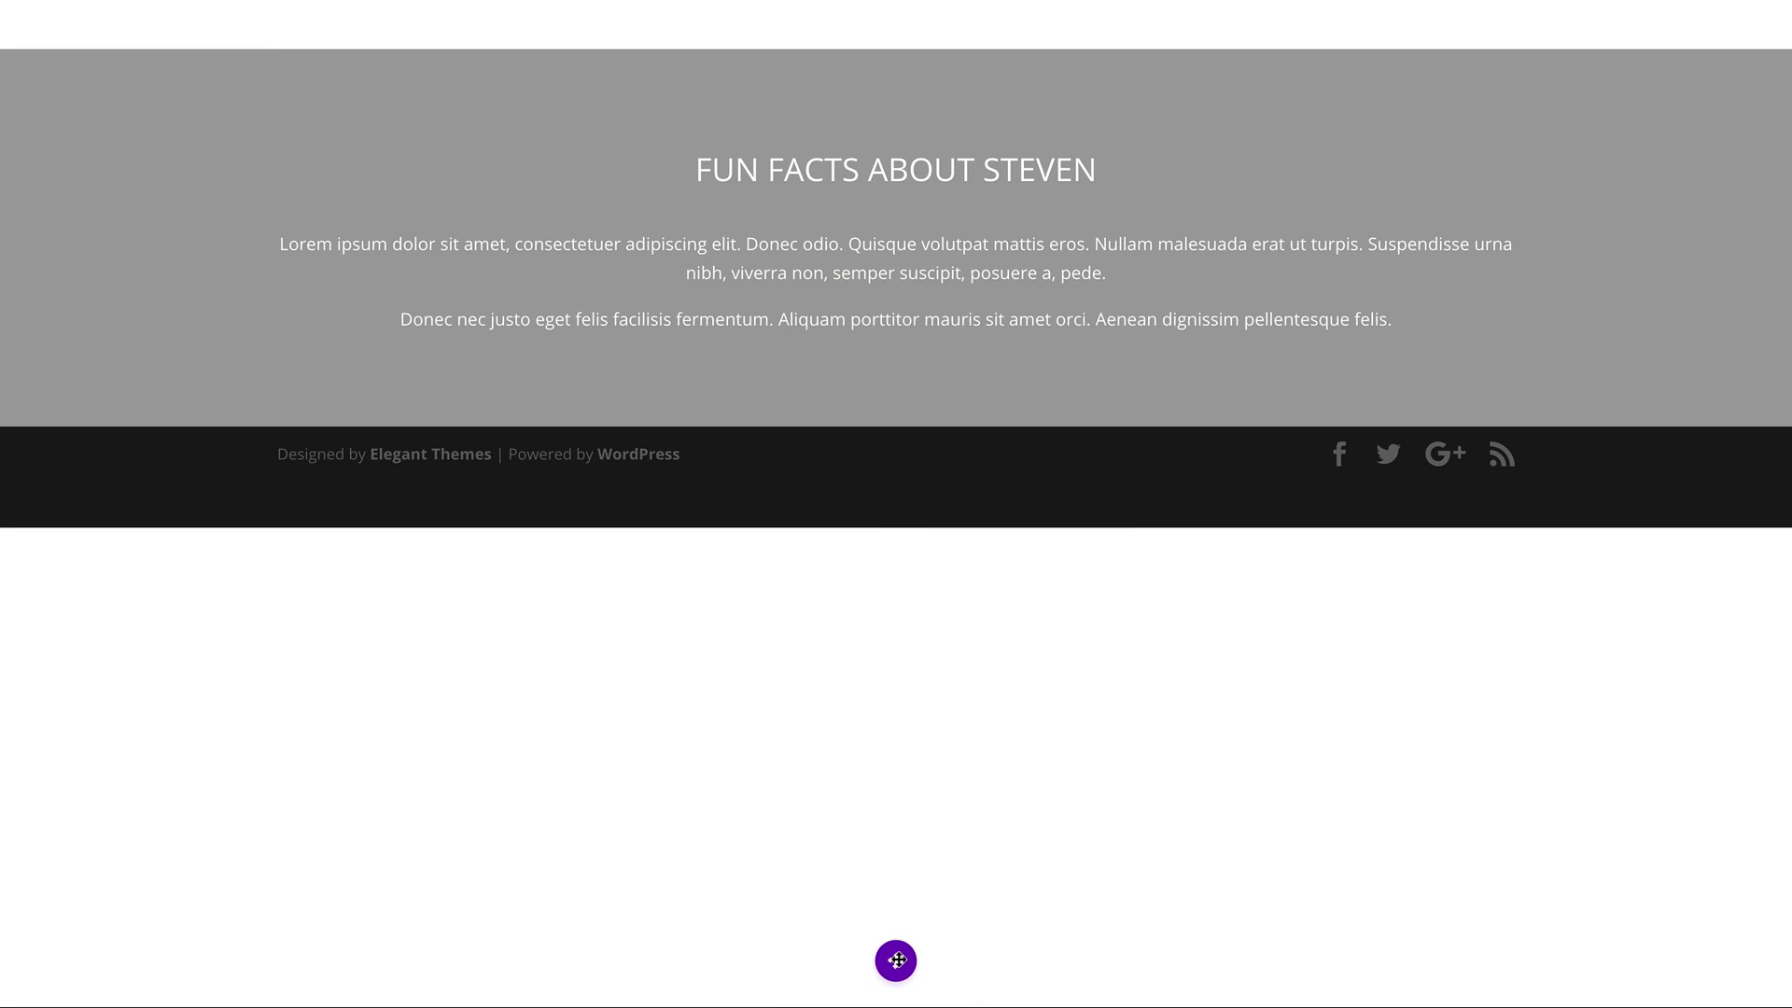
# Switch the builder to wireframe view and relabel the two Text modules "Title" and "Description" in order
pyautogui.click(896, 960)
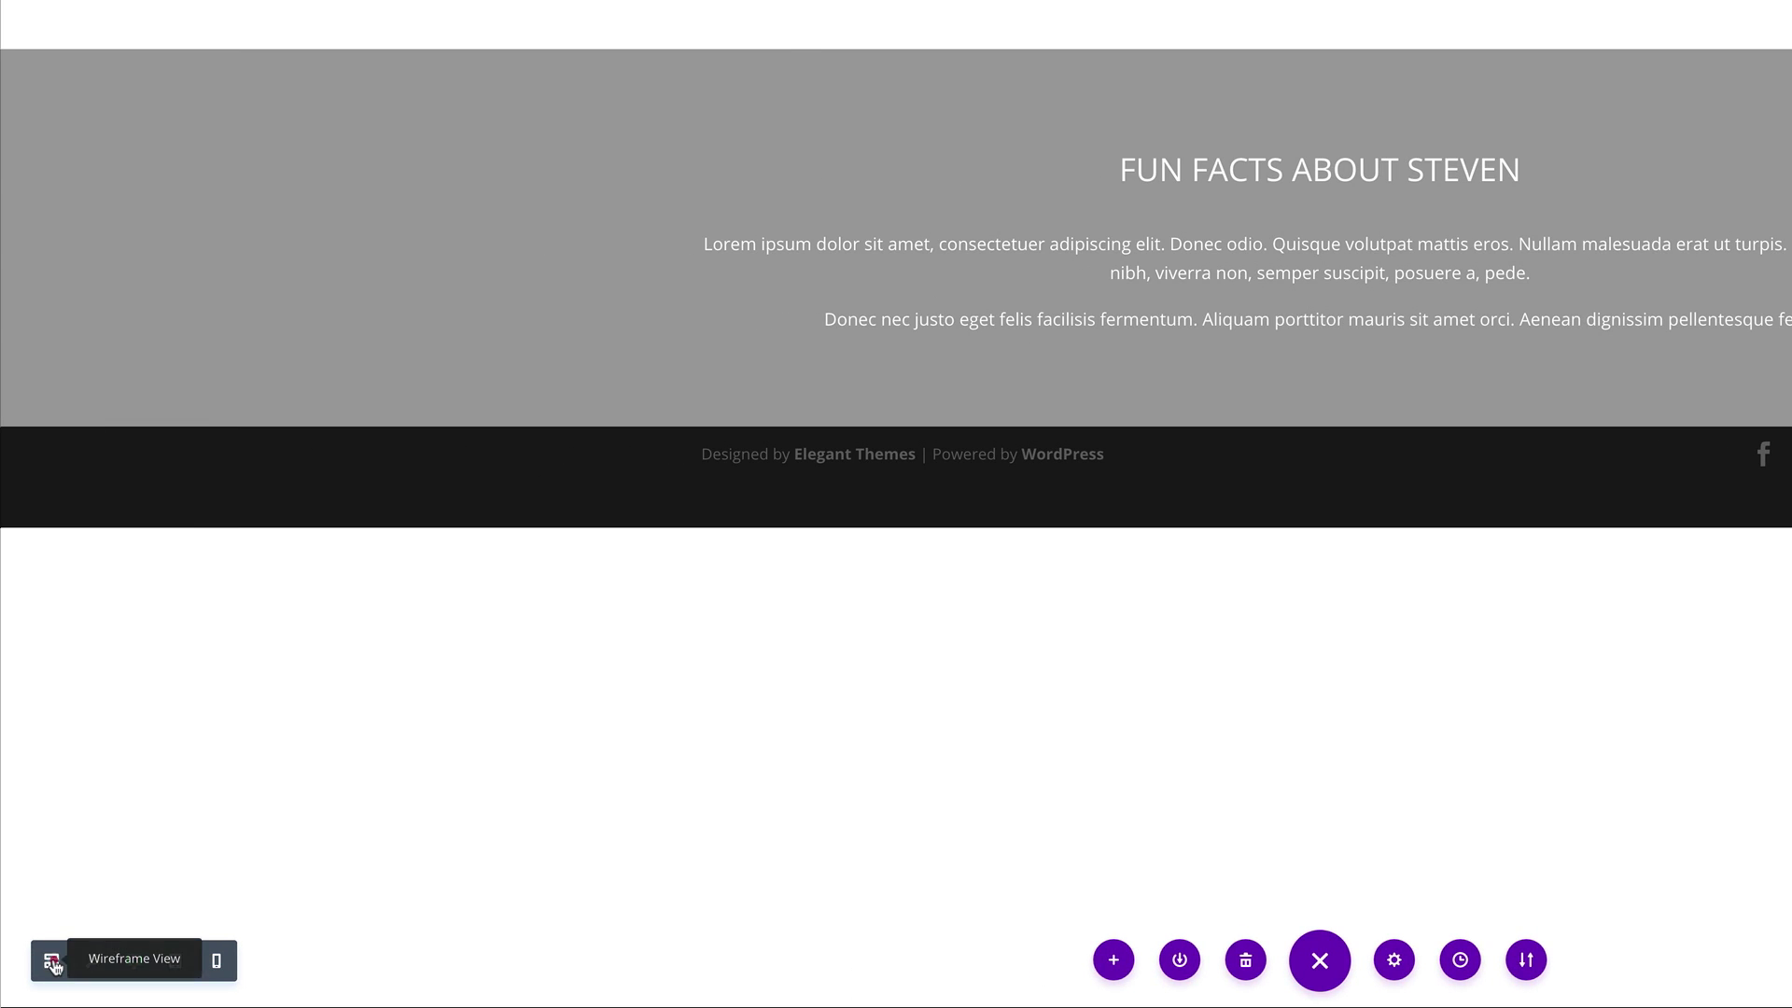
pyautogui.click(52, 962)
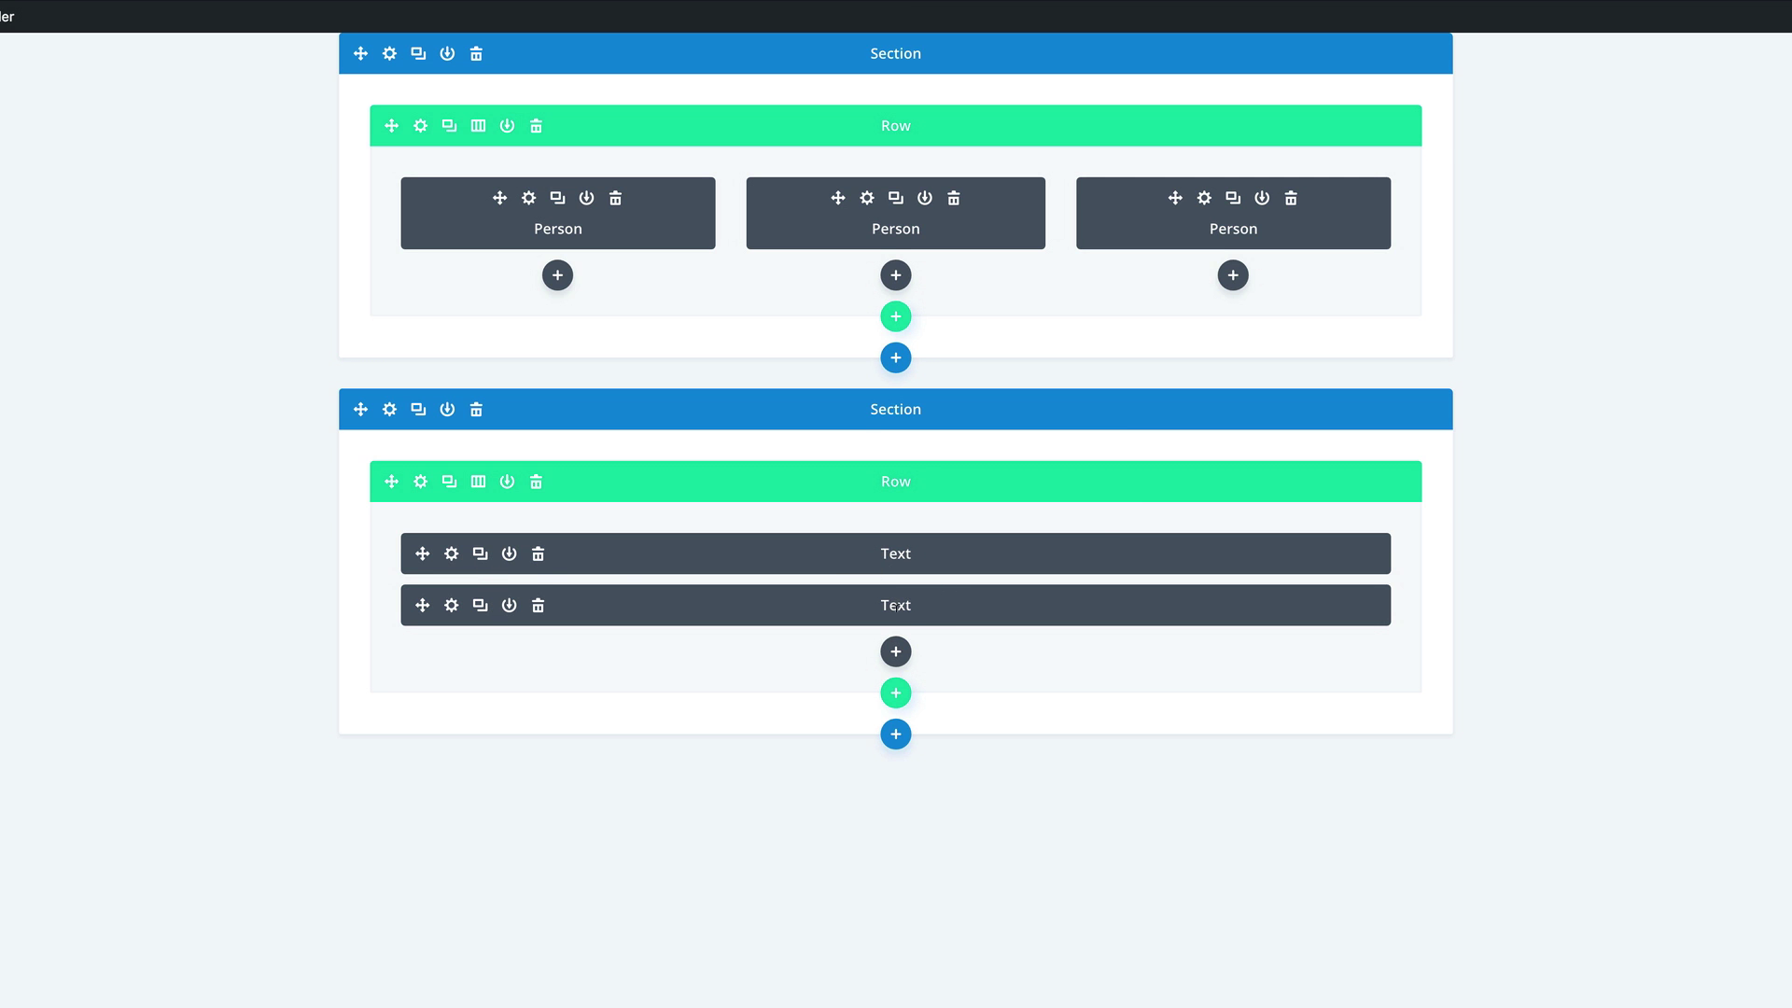
pyautogui.click(895, 604)
pyautogui.moveTo(882, 604); pyautogui.dragTo(937, 607)
pyautogui.write('Description')
pyautogui.moveTo(882, 553); pyautogui.dragTo(922, 554)
pyautogui.write('Title')
pyautogui.click(827, 660)
# Duplicate the Title module twice and the Description module twice within the row
pyautogui.click(481, 555)
pyautogui.click(480, 555)
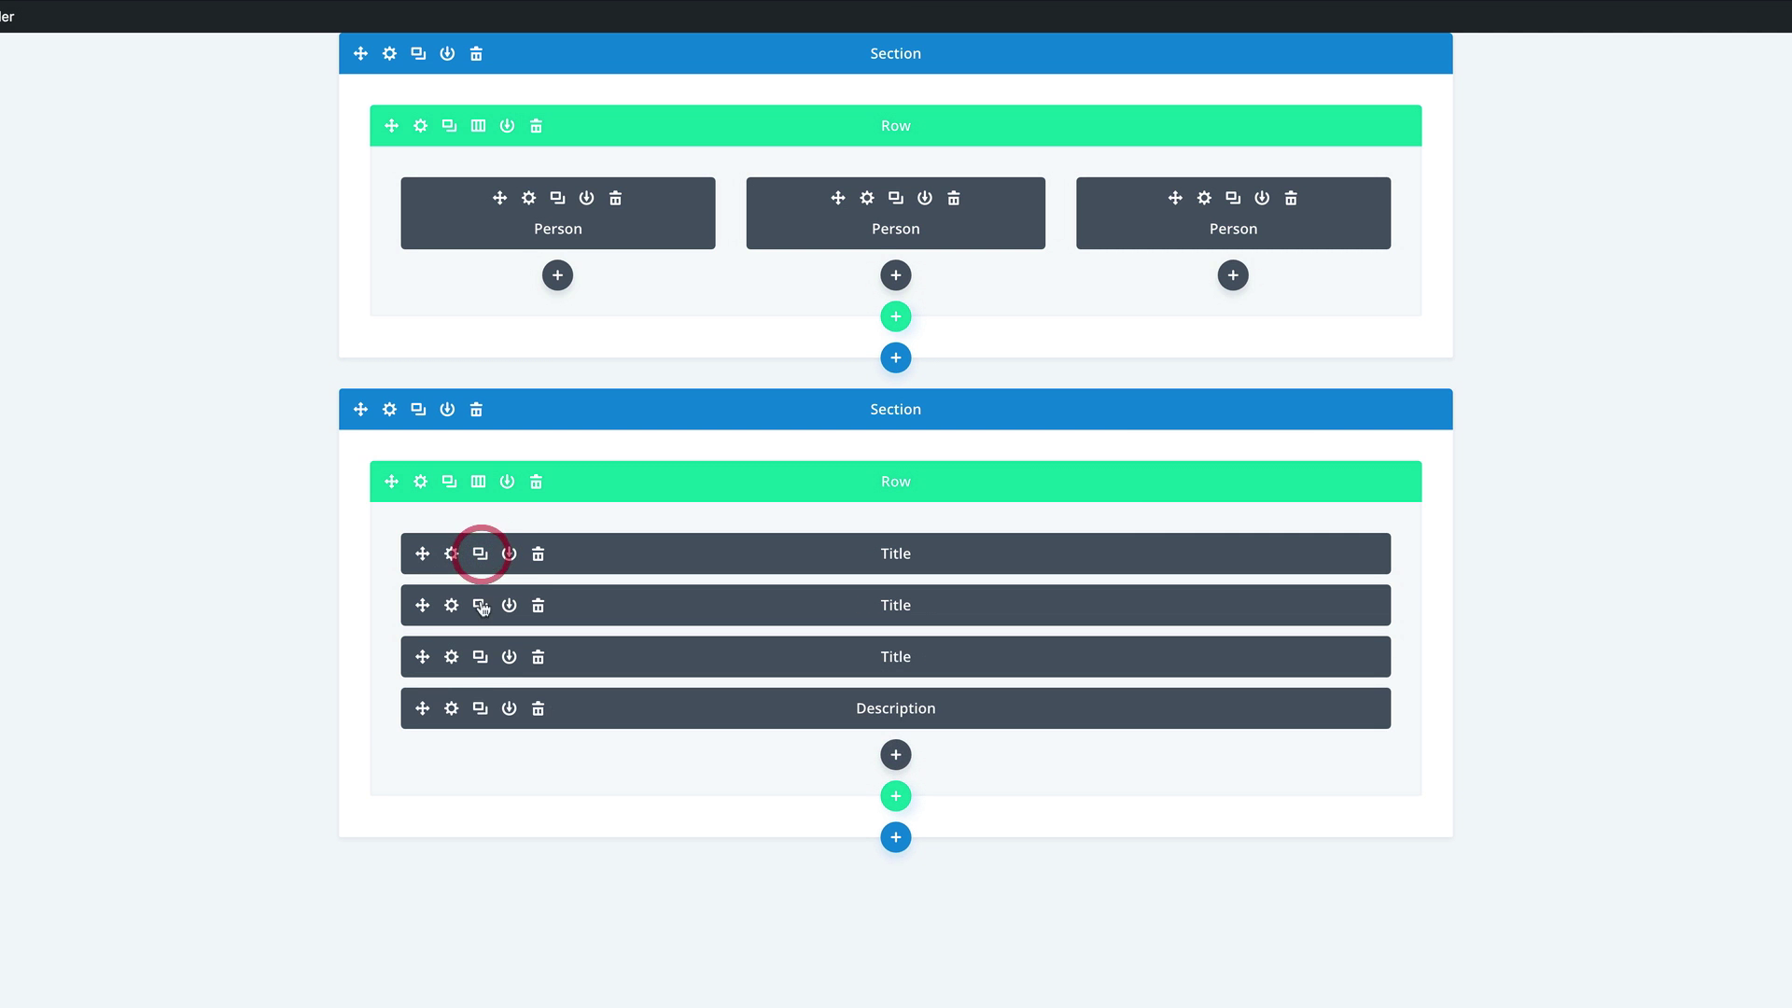
pyautogui.click(480, 708)
pyautogui.click(481, 709)
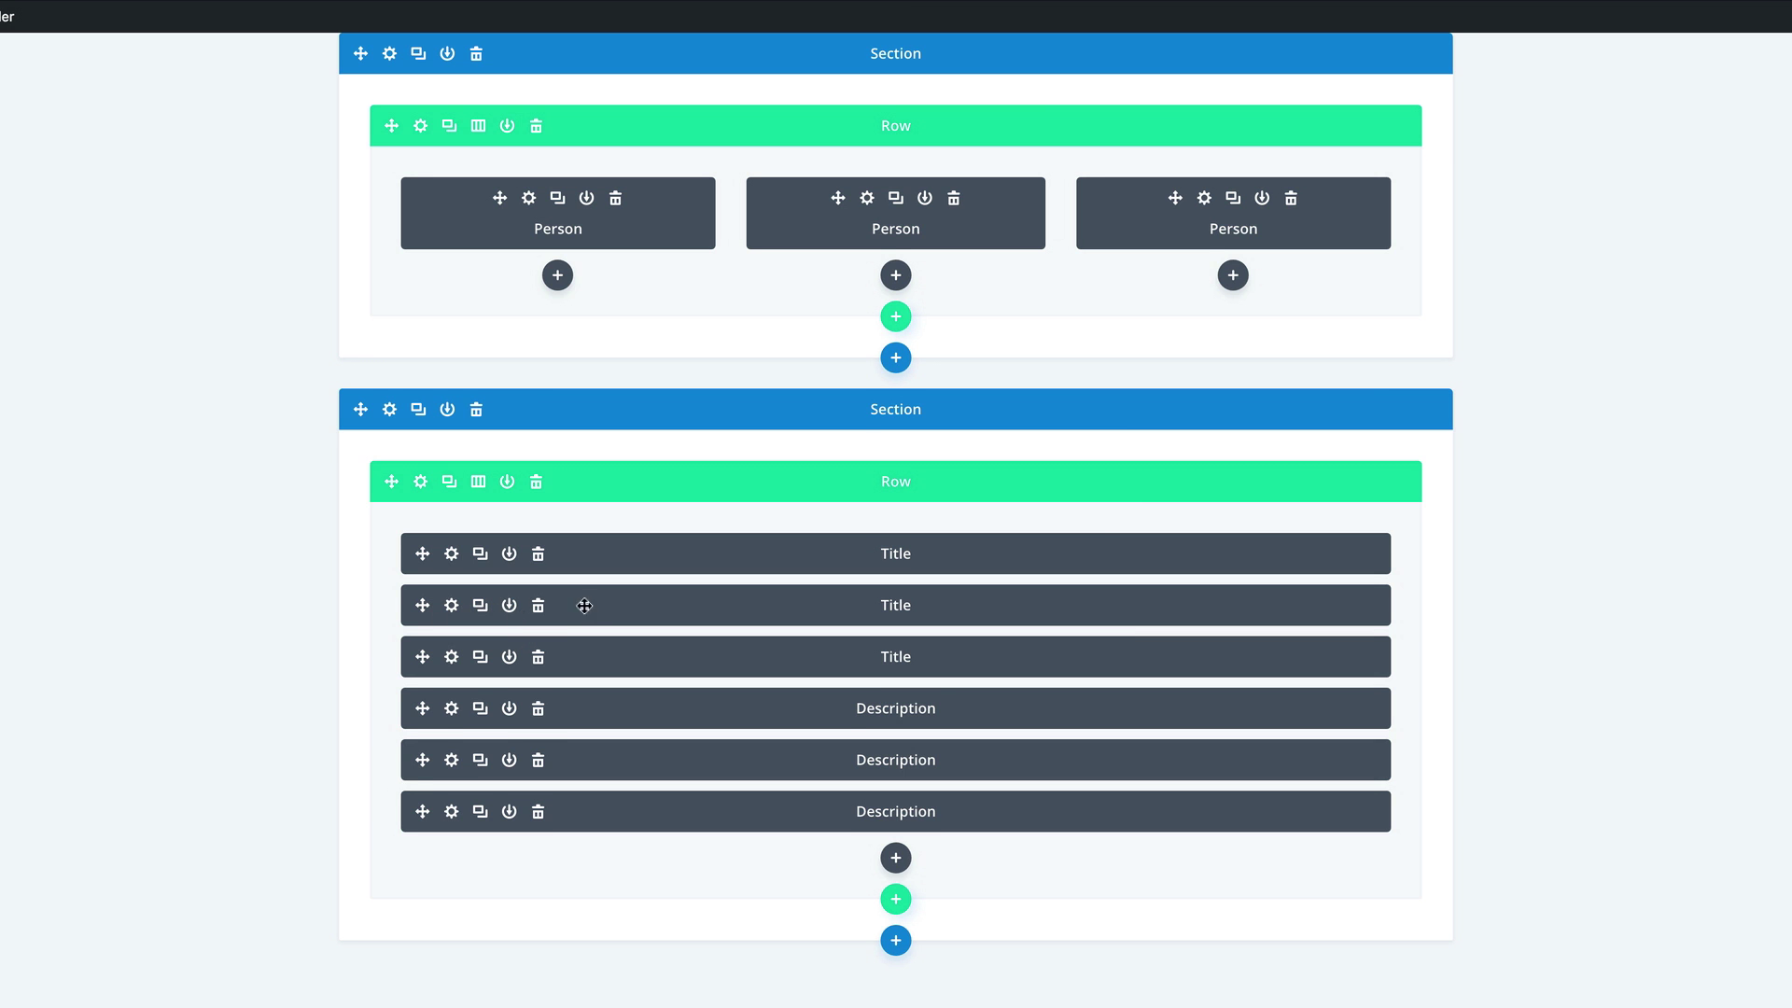
# Reorder the copies into three alternating Title and Description pairs and return to desktop view
pyautogui.moveTo(588, 606); pyautogui.dragTo(588, 680)
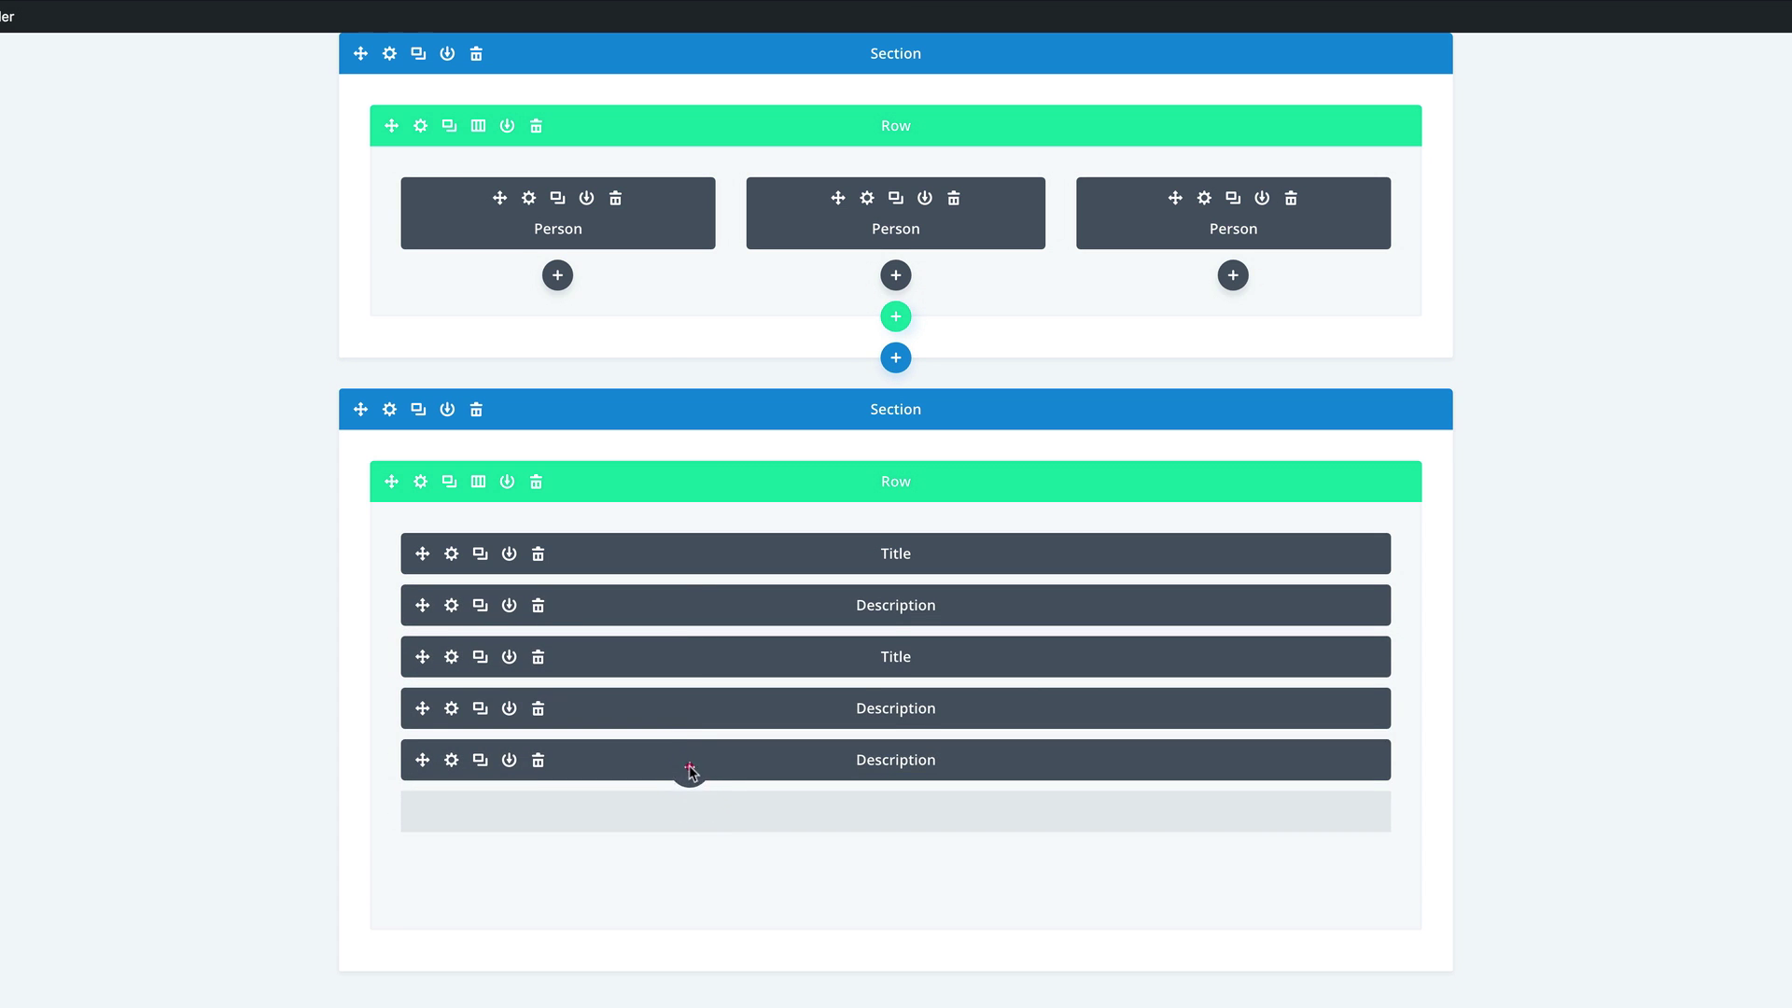
pyautogui.moveTo(686, 747); pyautogui.dragTo(684, 749)
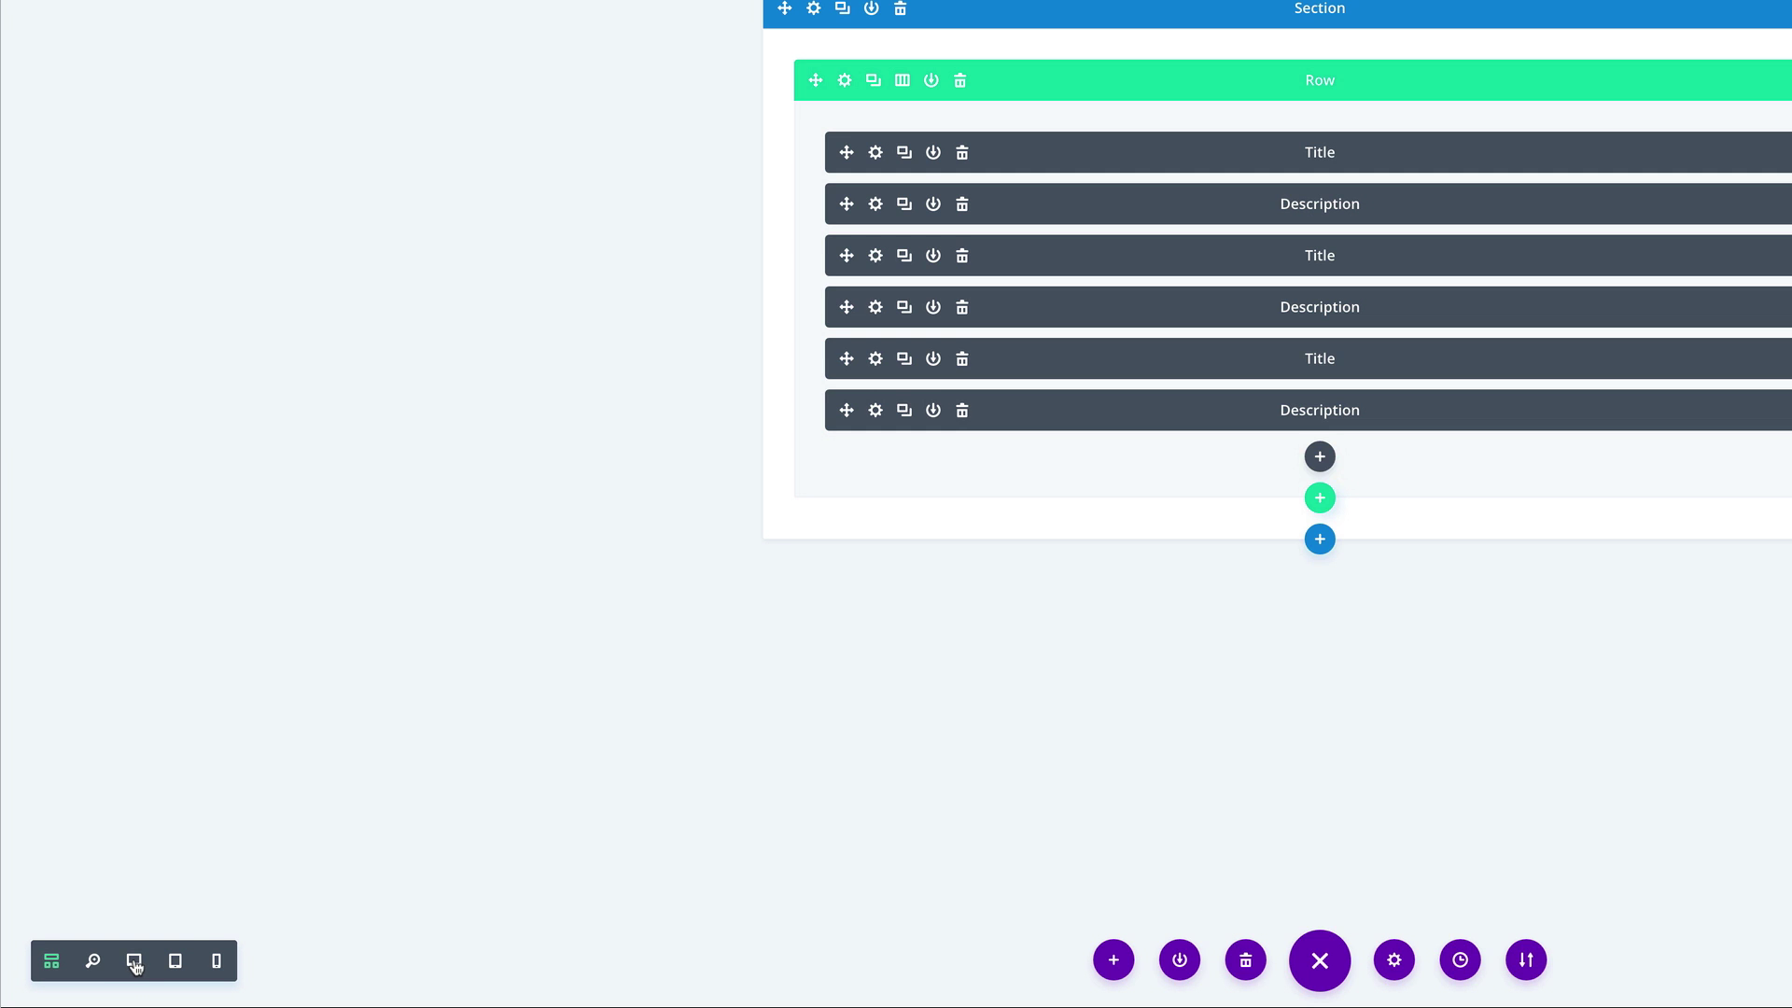
pyautogui.click(134, 966)
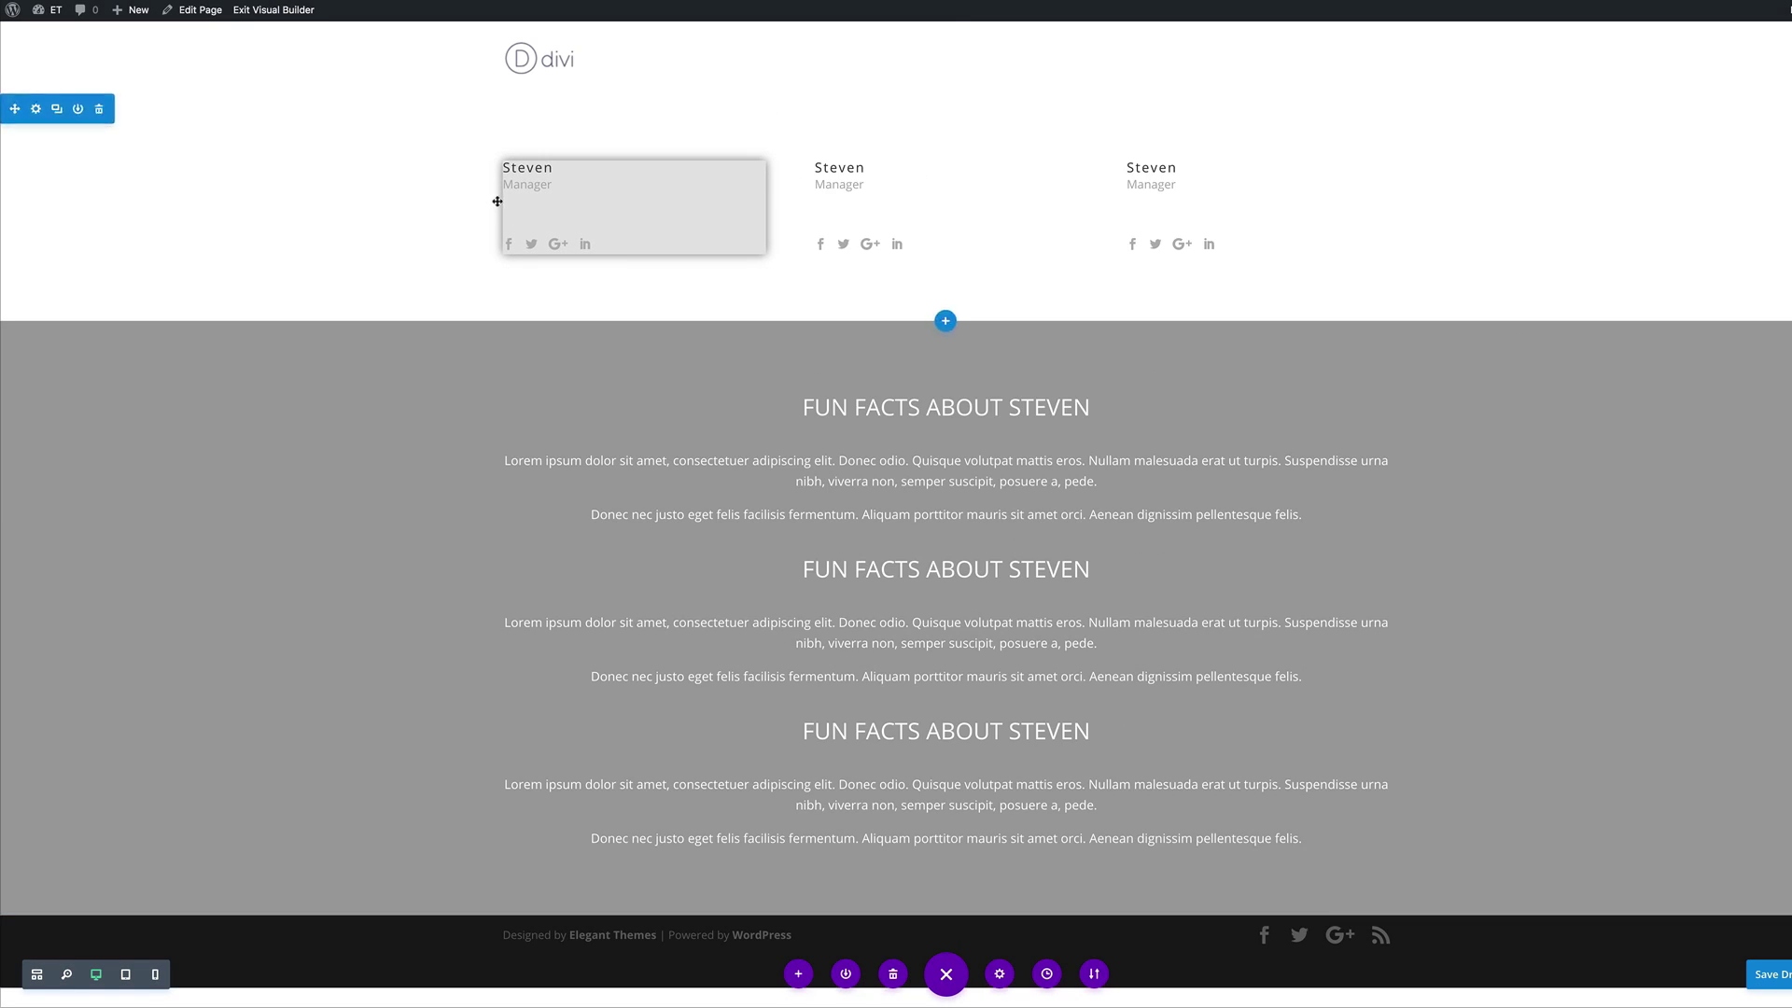
pyautogui.moveTo(568, 232)
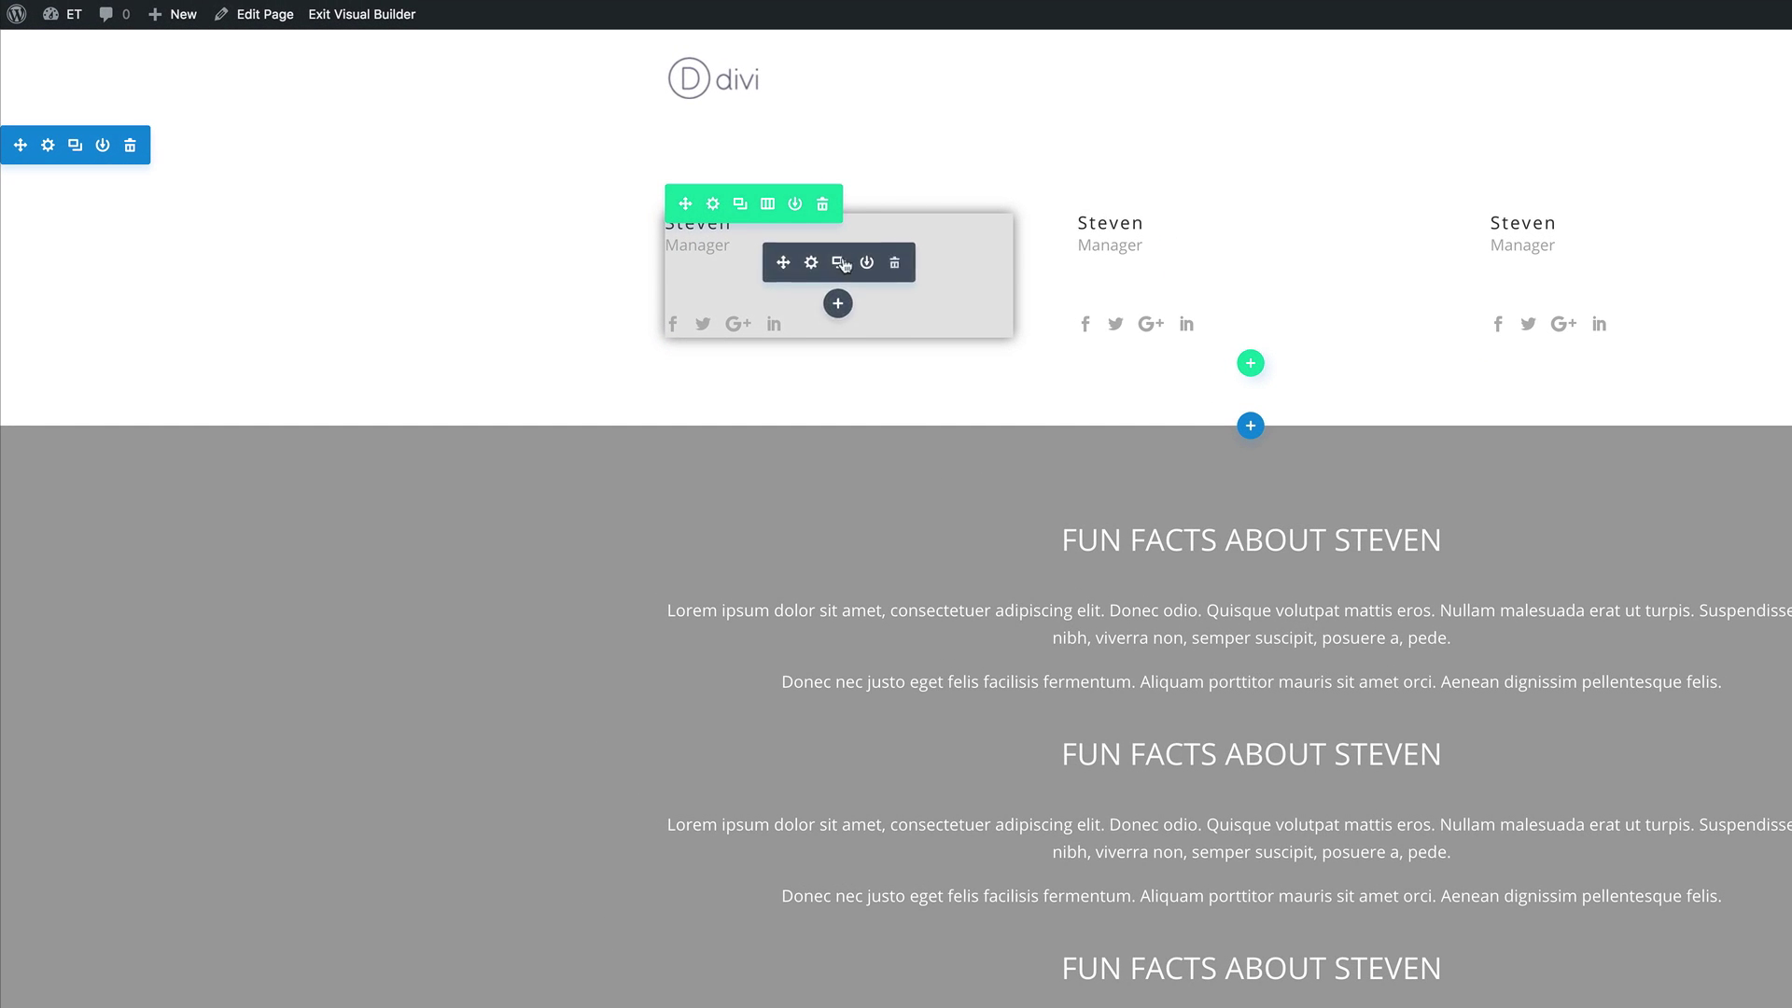
# Replace the name in the second Person module and change that person's position to "Sales Manager"
pyautogui.moveTo(1079, 220); pyautogui.dragTo(1145, 220)
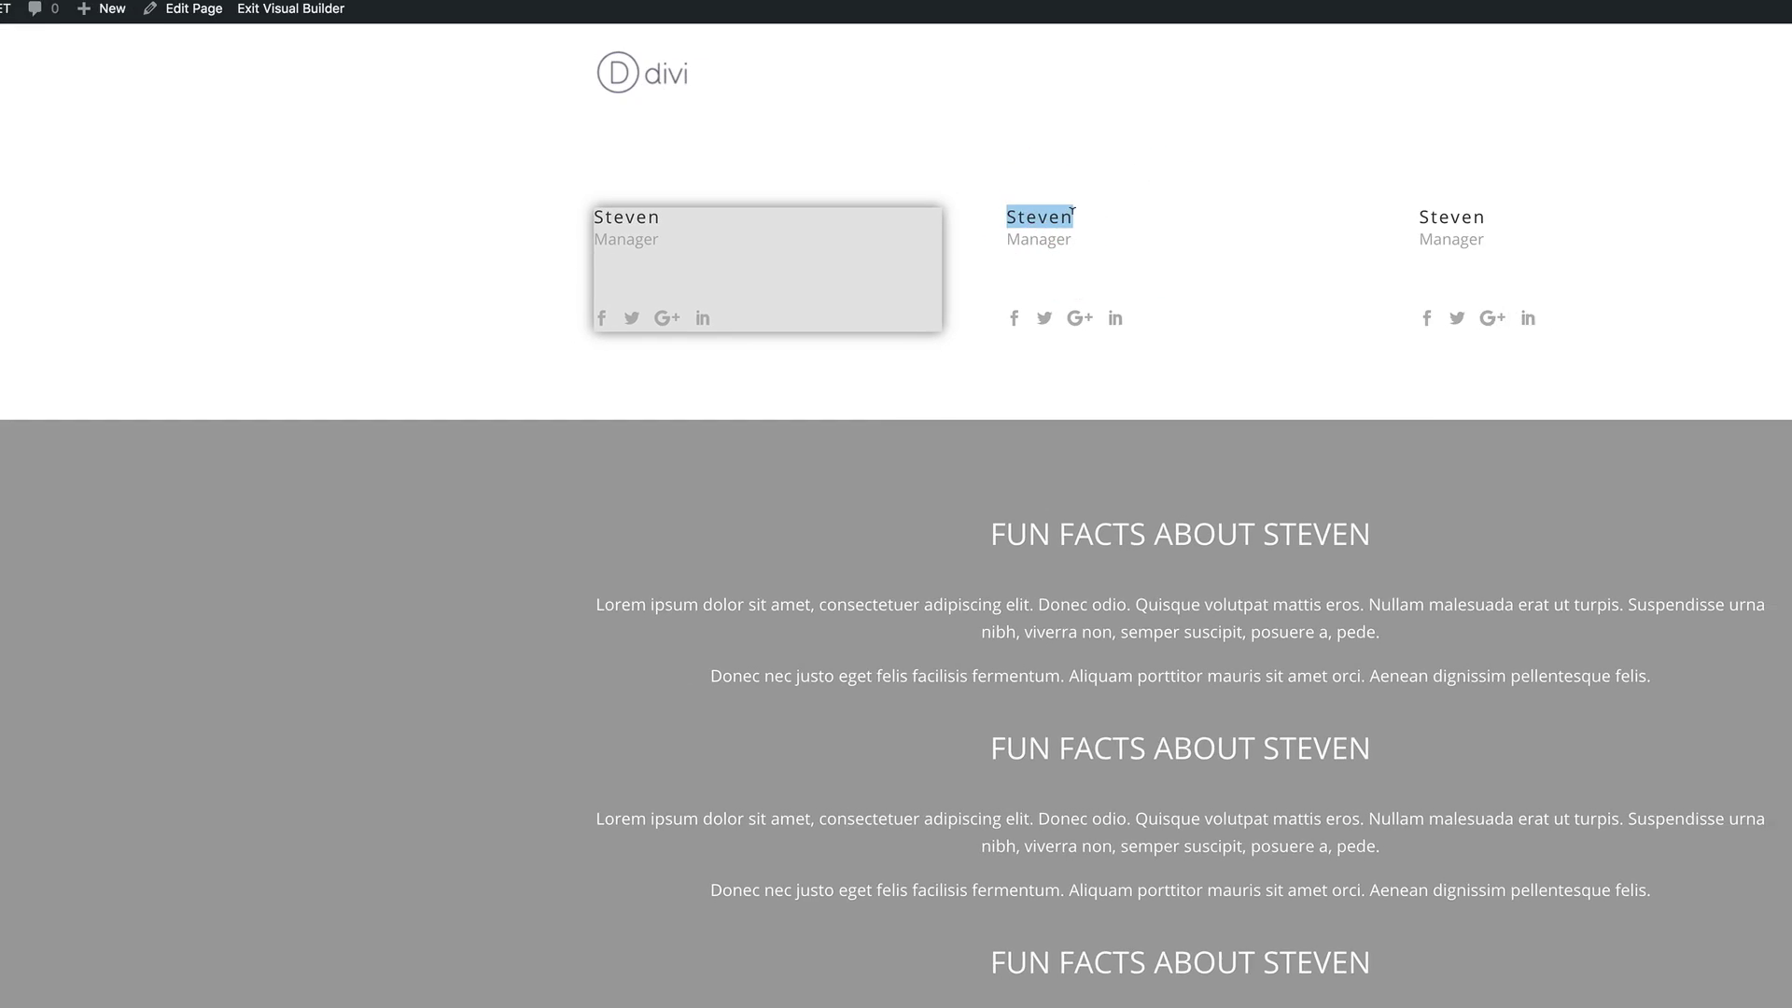
pyautogui.write('Melissa')
pyautogui.click(724, 219)
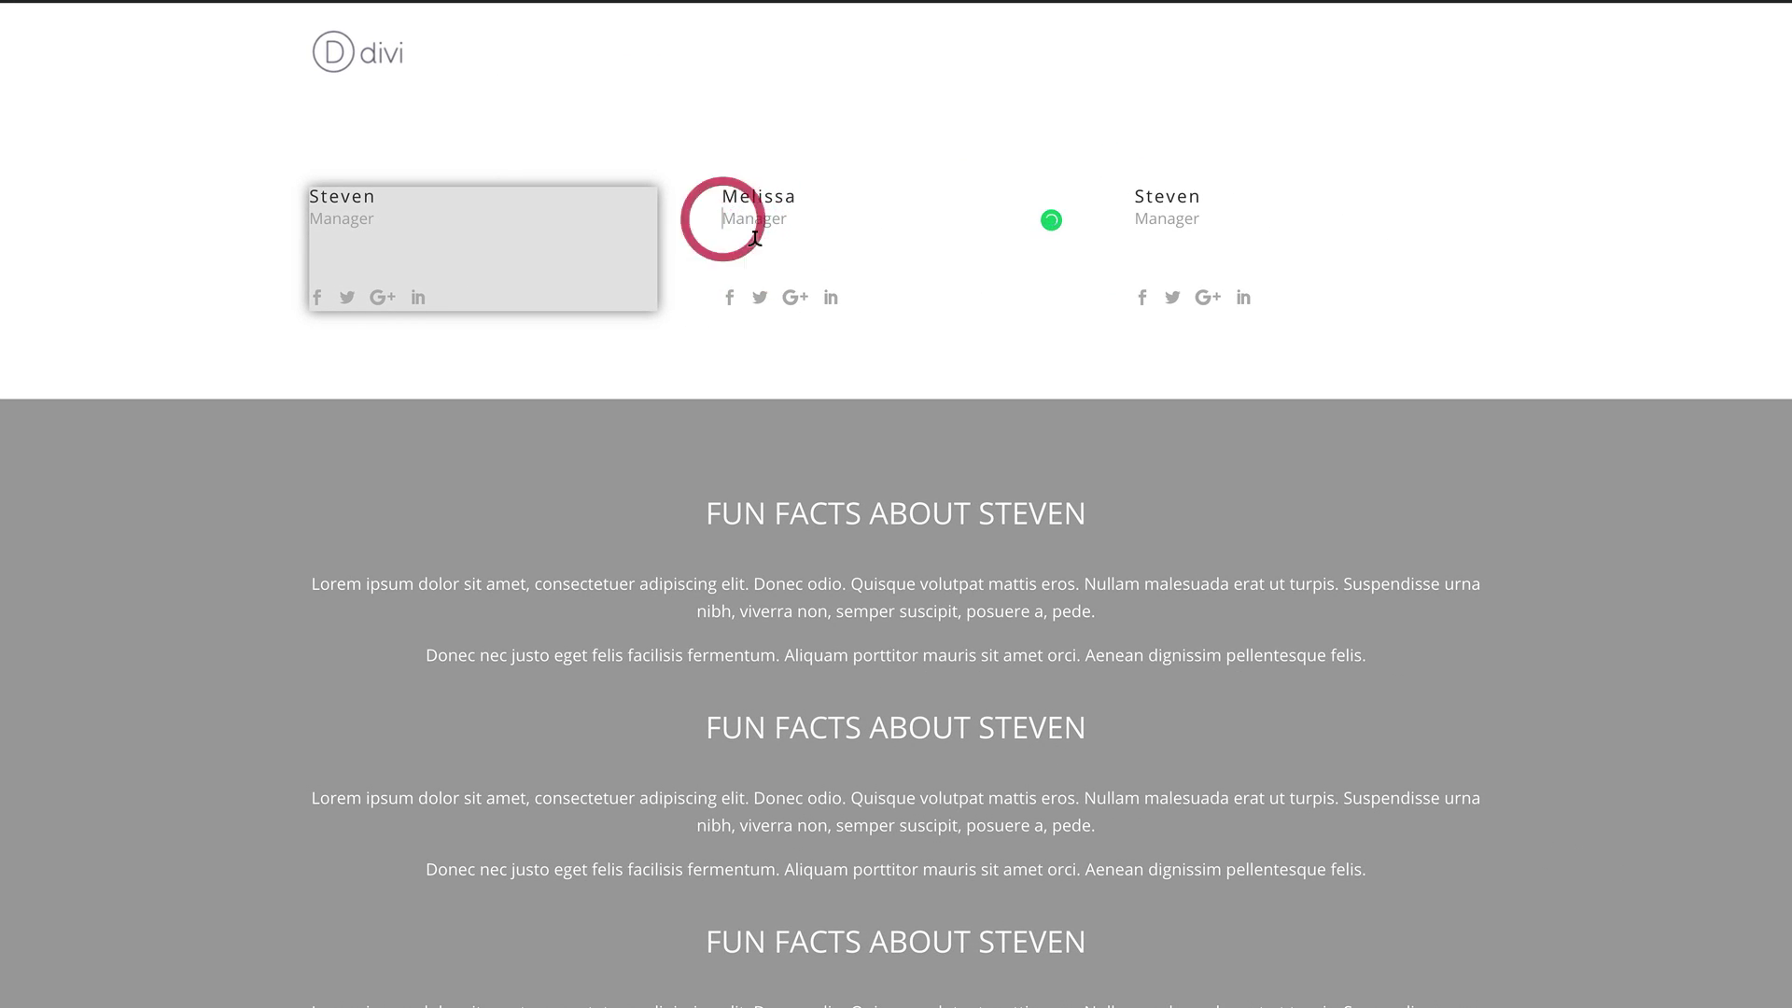
pyautogui.write('Sales')
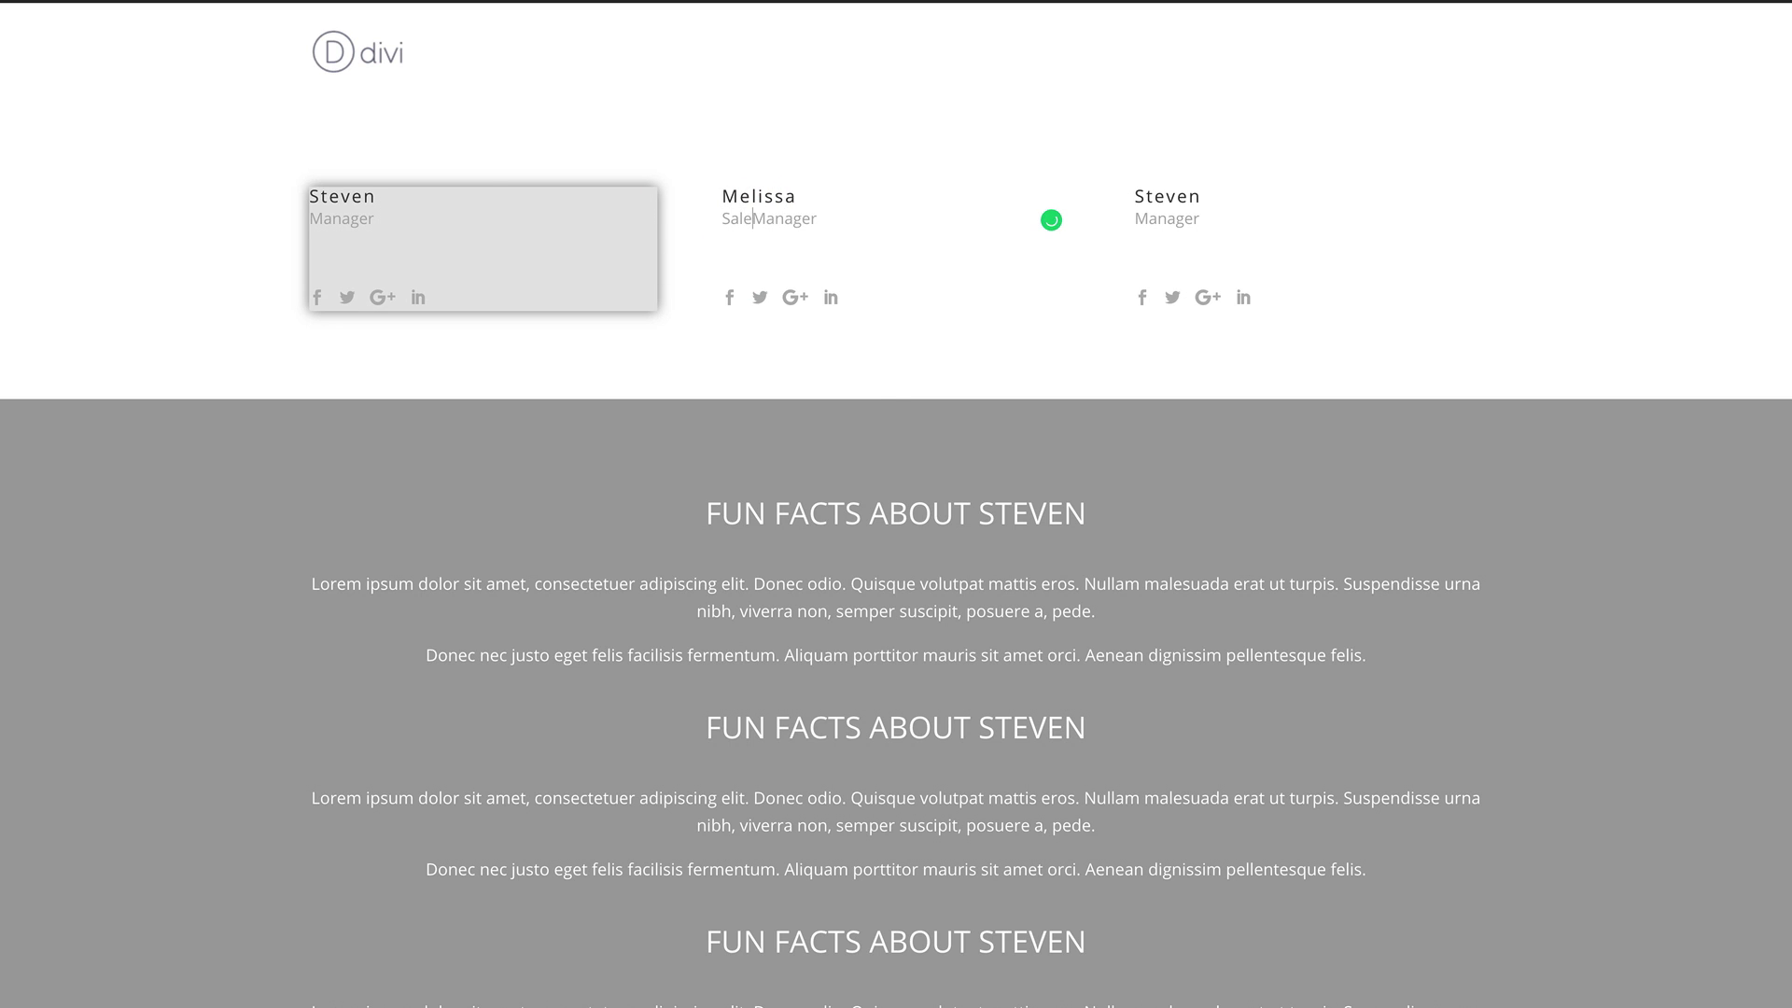
# Replace the name in the third Person module and change that person's position to "Sales Manager"
pyautogui.moveTo(1133, 188); pyautogui.dragTo(1201, 191)
pyautogui.write('James')
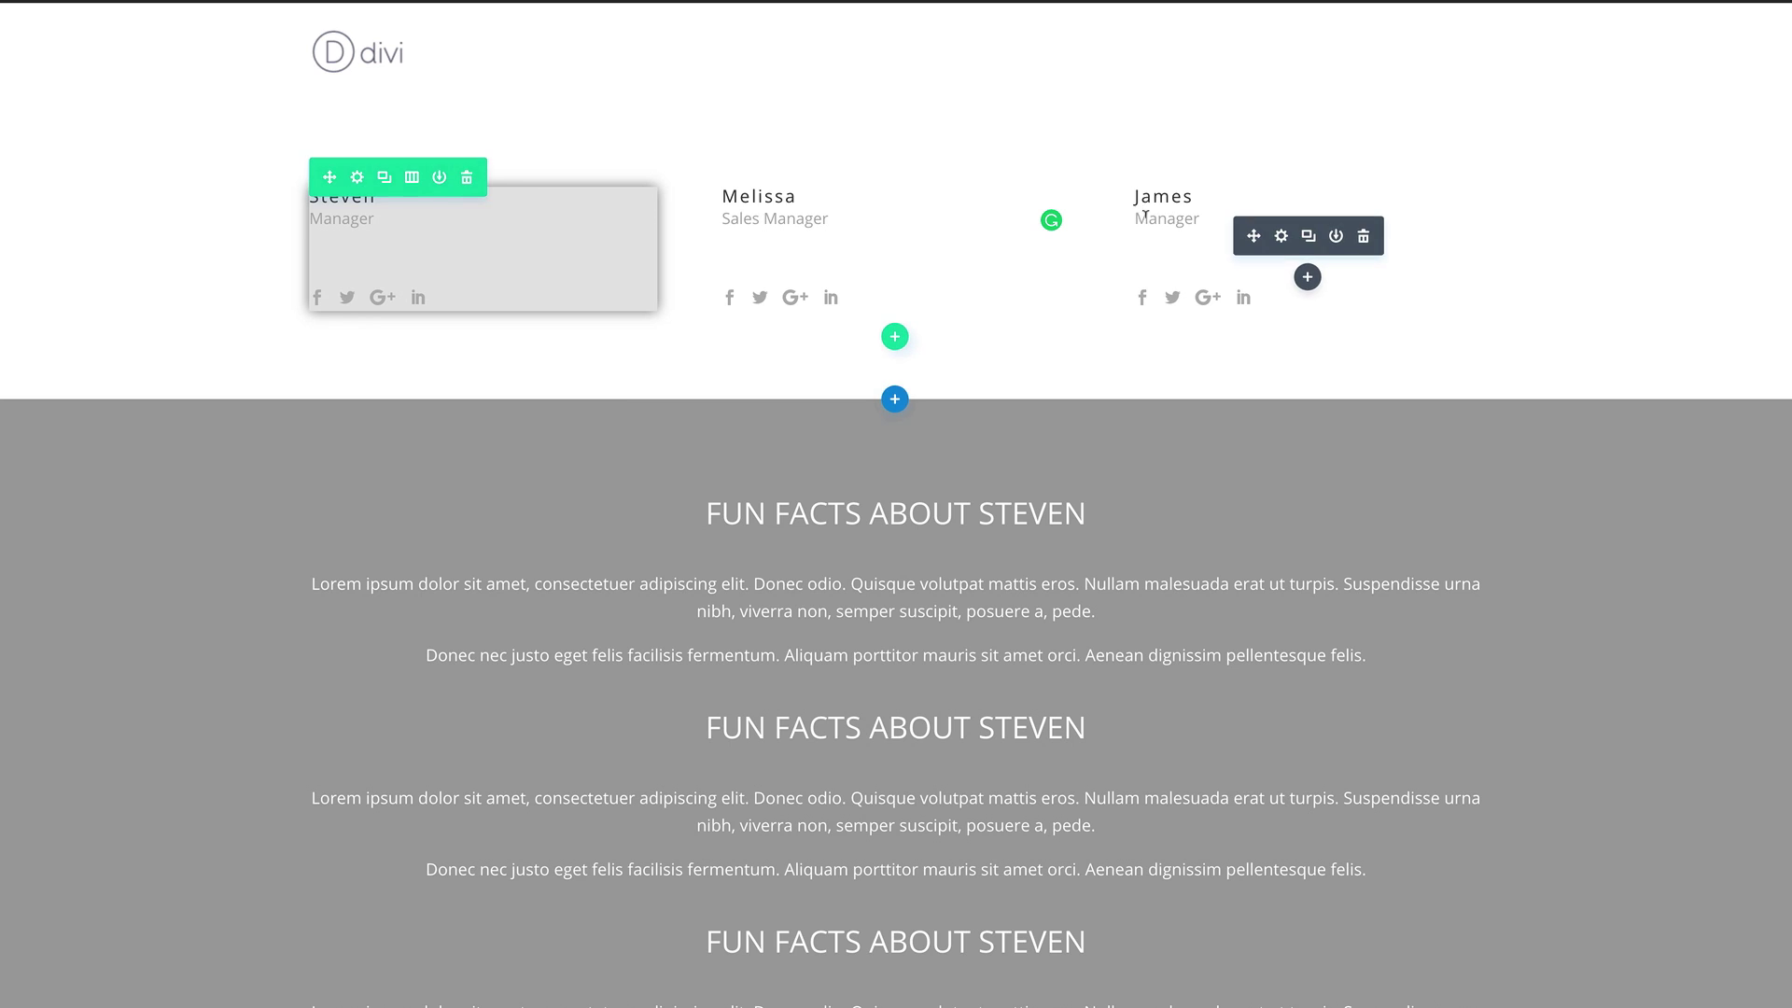
pyautogui.click(1143, 211)
pyautogui.click(1142, 215)
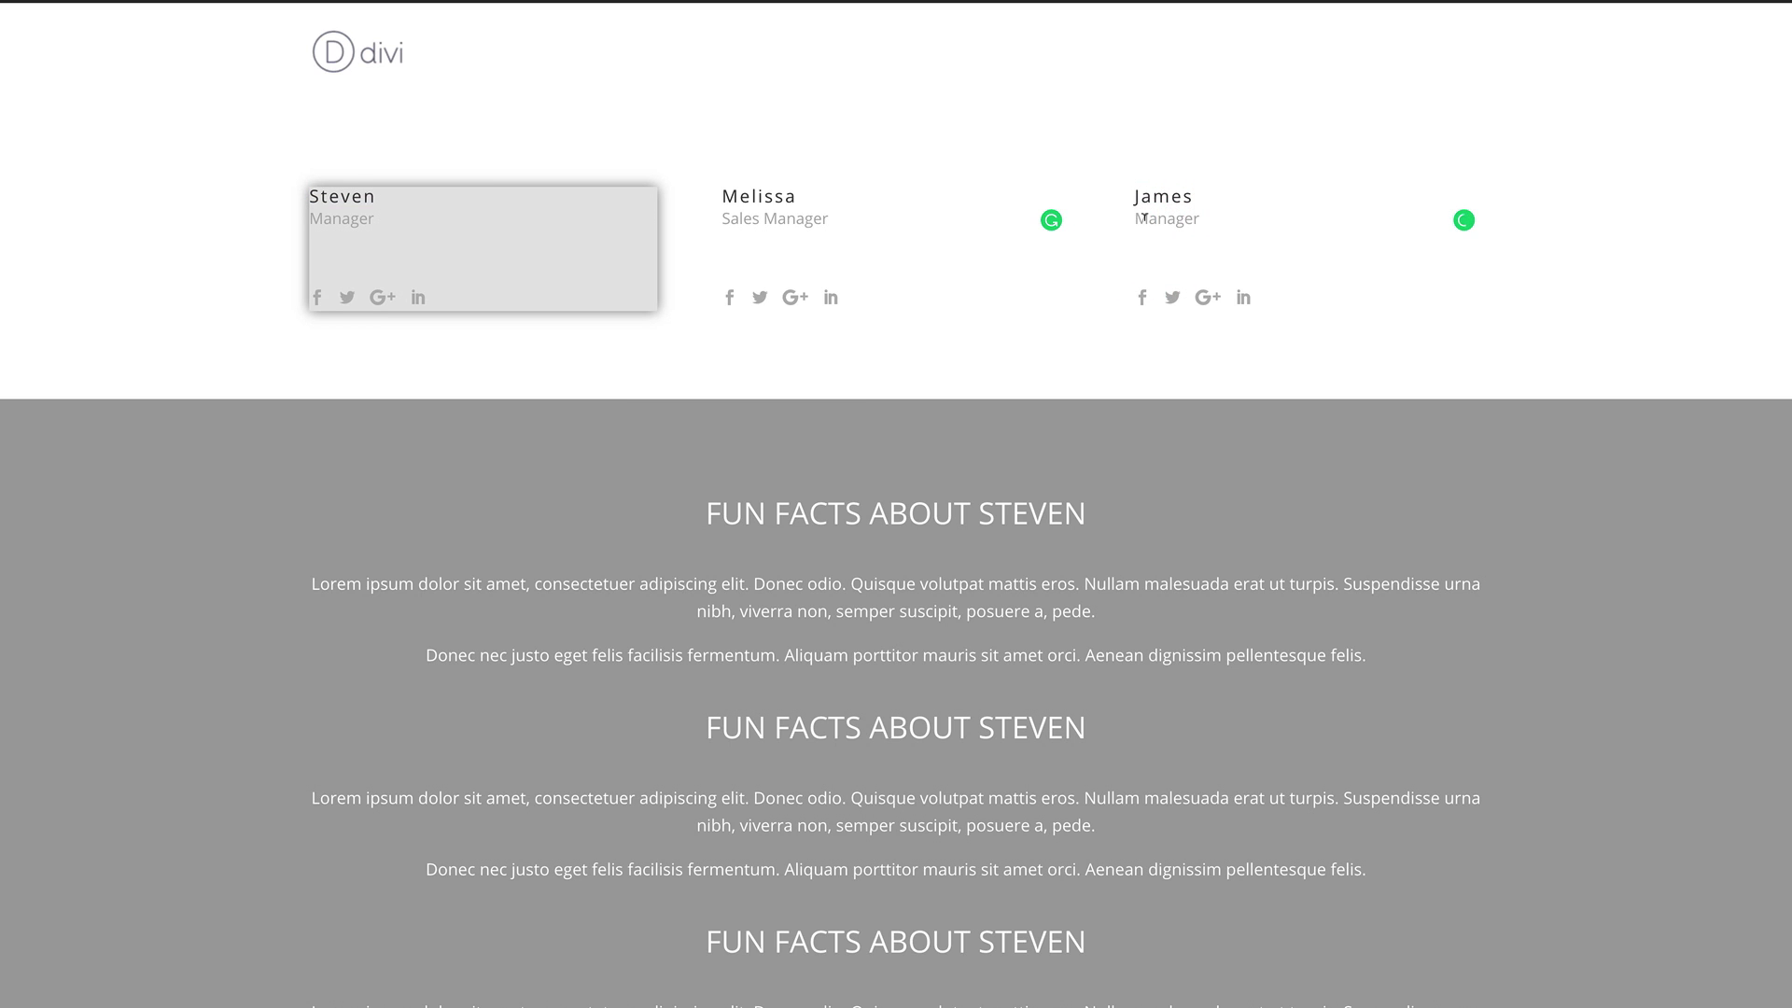
pyautogui.write('Sales')
# In the person row's settings, copy the Column 1 background color and apply it to Column 2
pyautogui.moveTo(1092, 256)
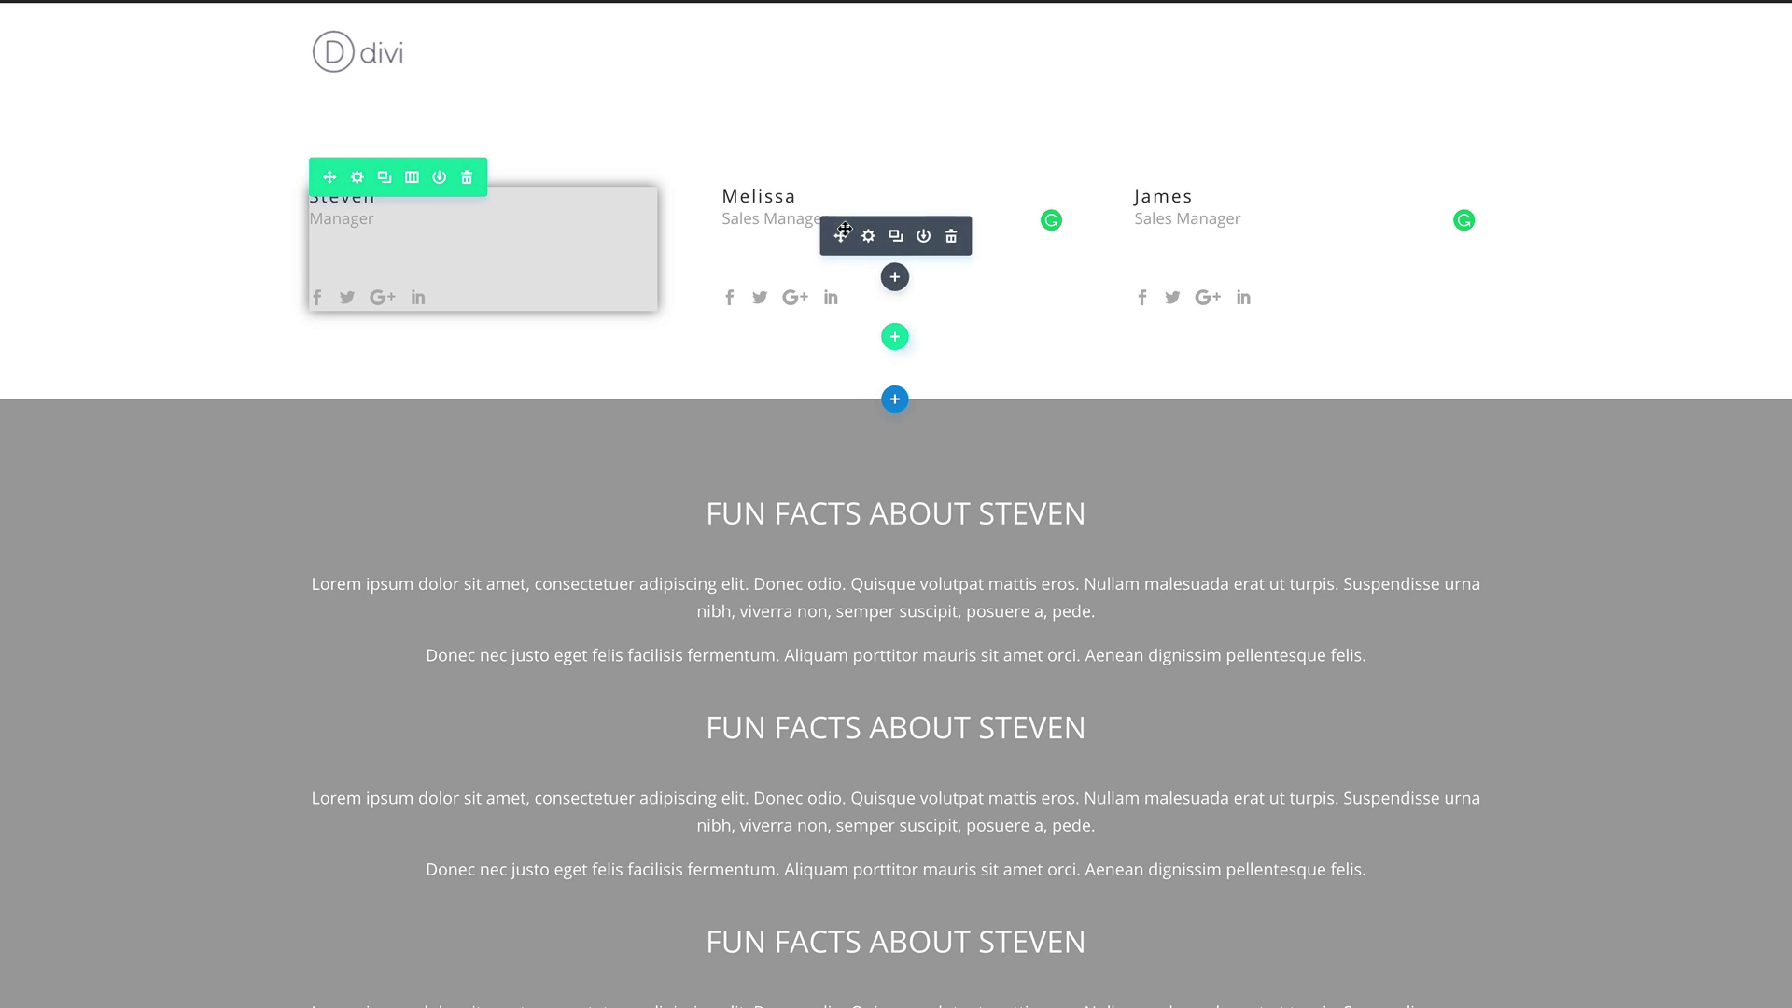
pyautogui.click(357, 180)
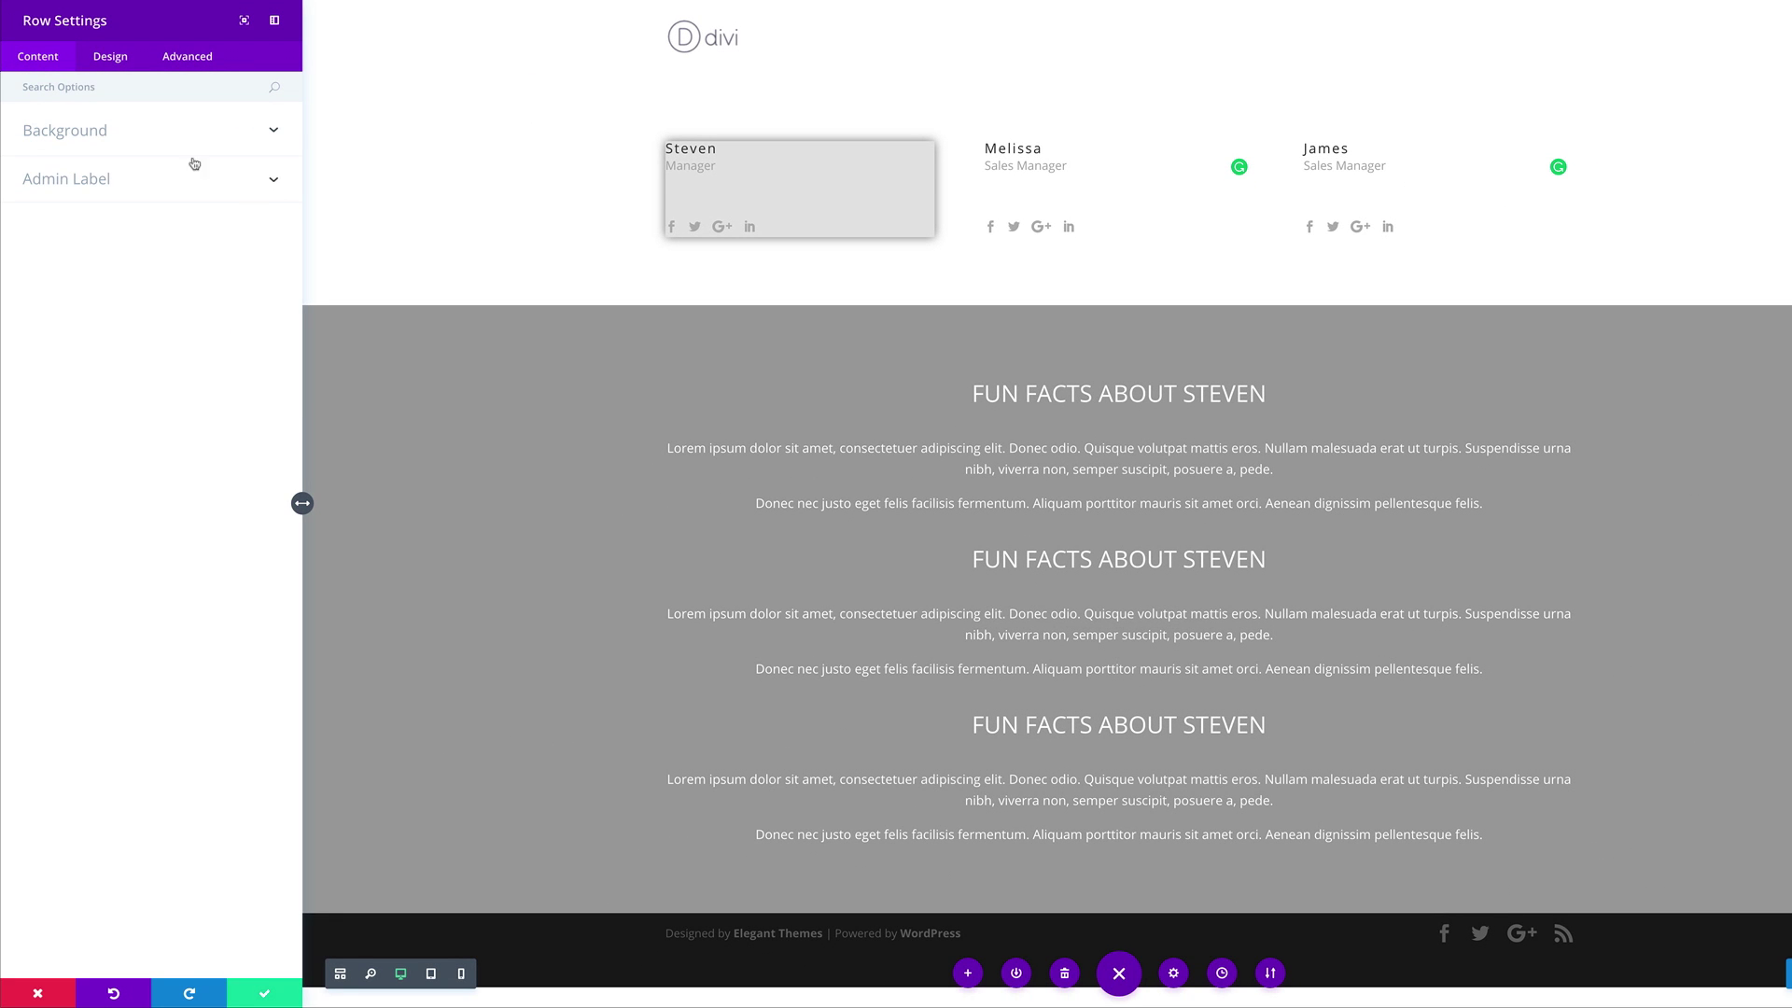
pyautogui.click(100, 133)
pyautogui.moveTo(176, 474)
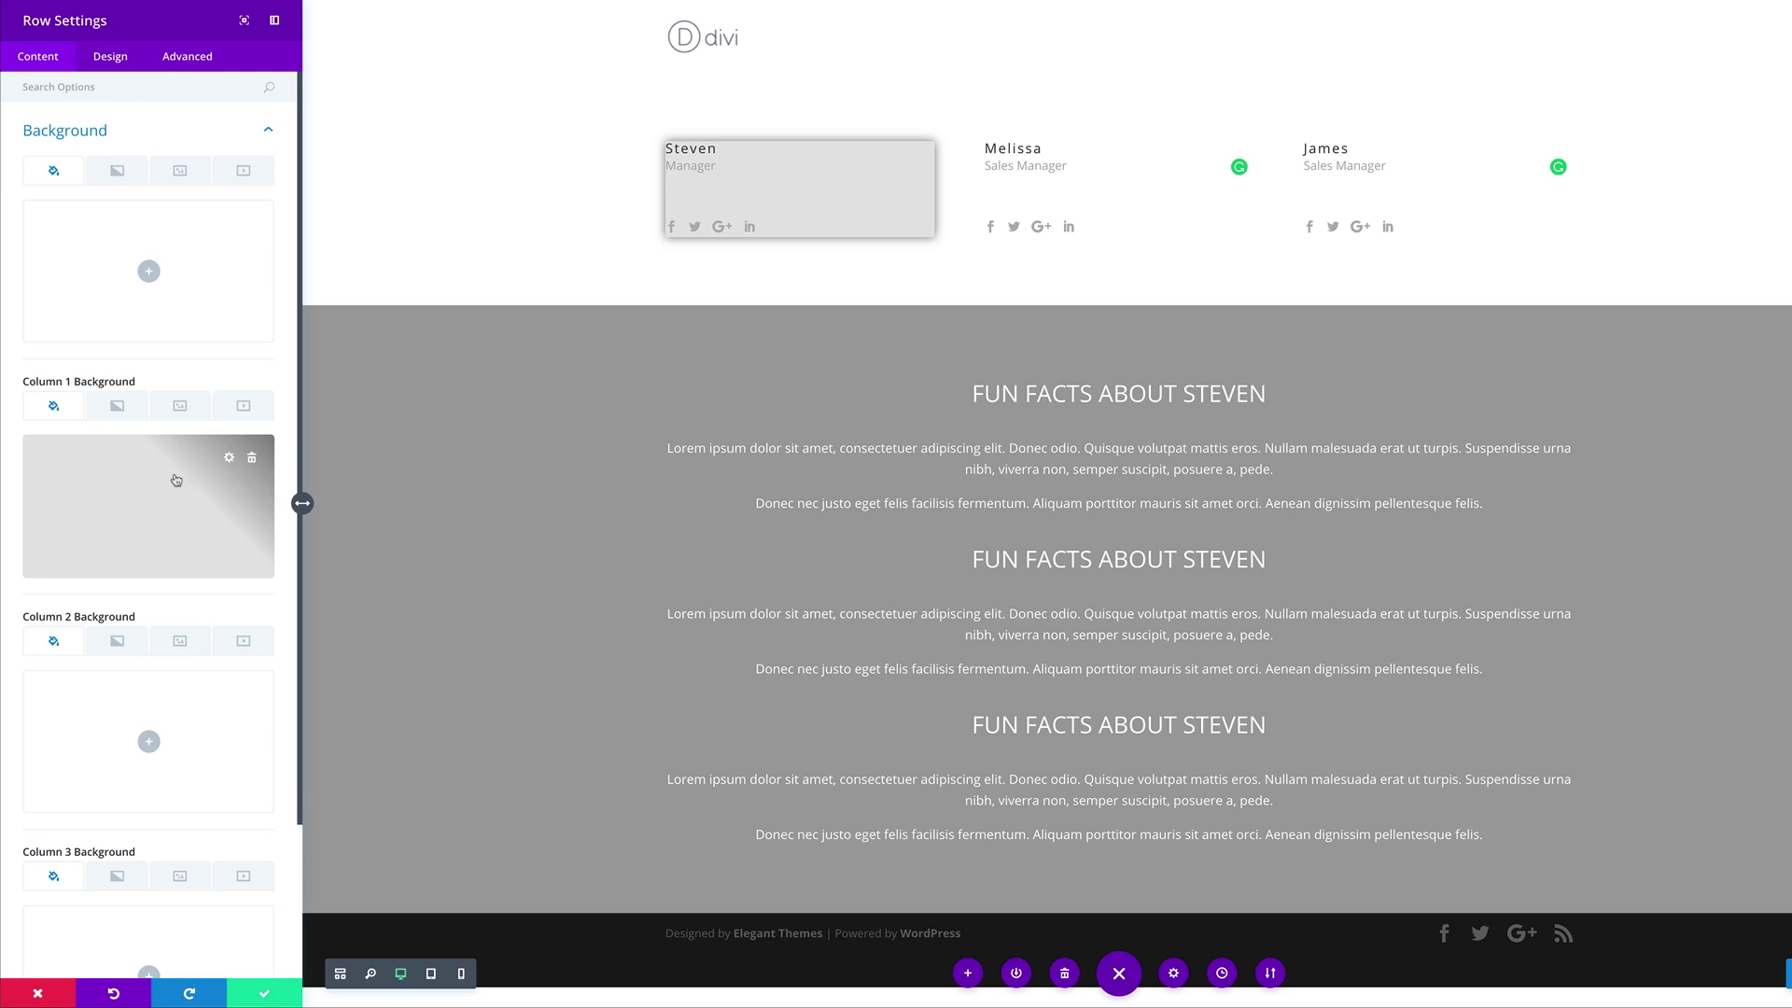
pyautogui.click(132, 484)
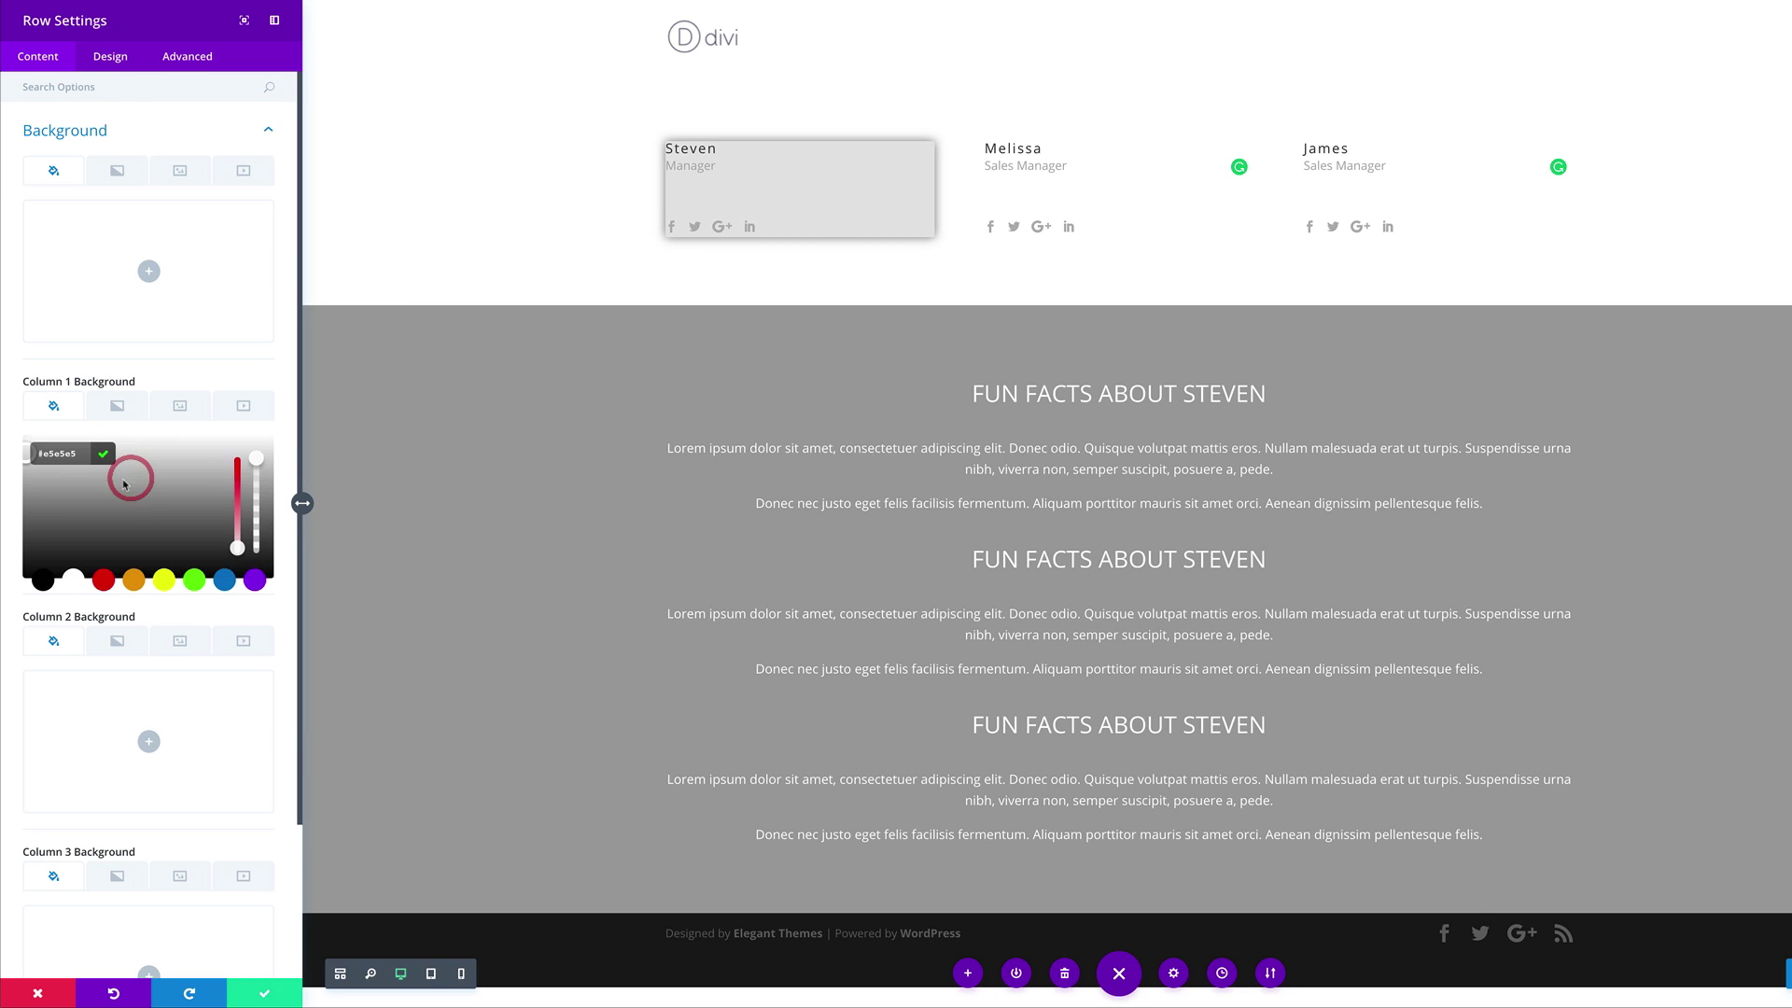
pyautogui.doubleClick(79, 452)
pyautogui.hotkey('ctrl', 'c')
pyautogui.click(146, 740)
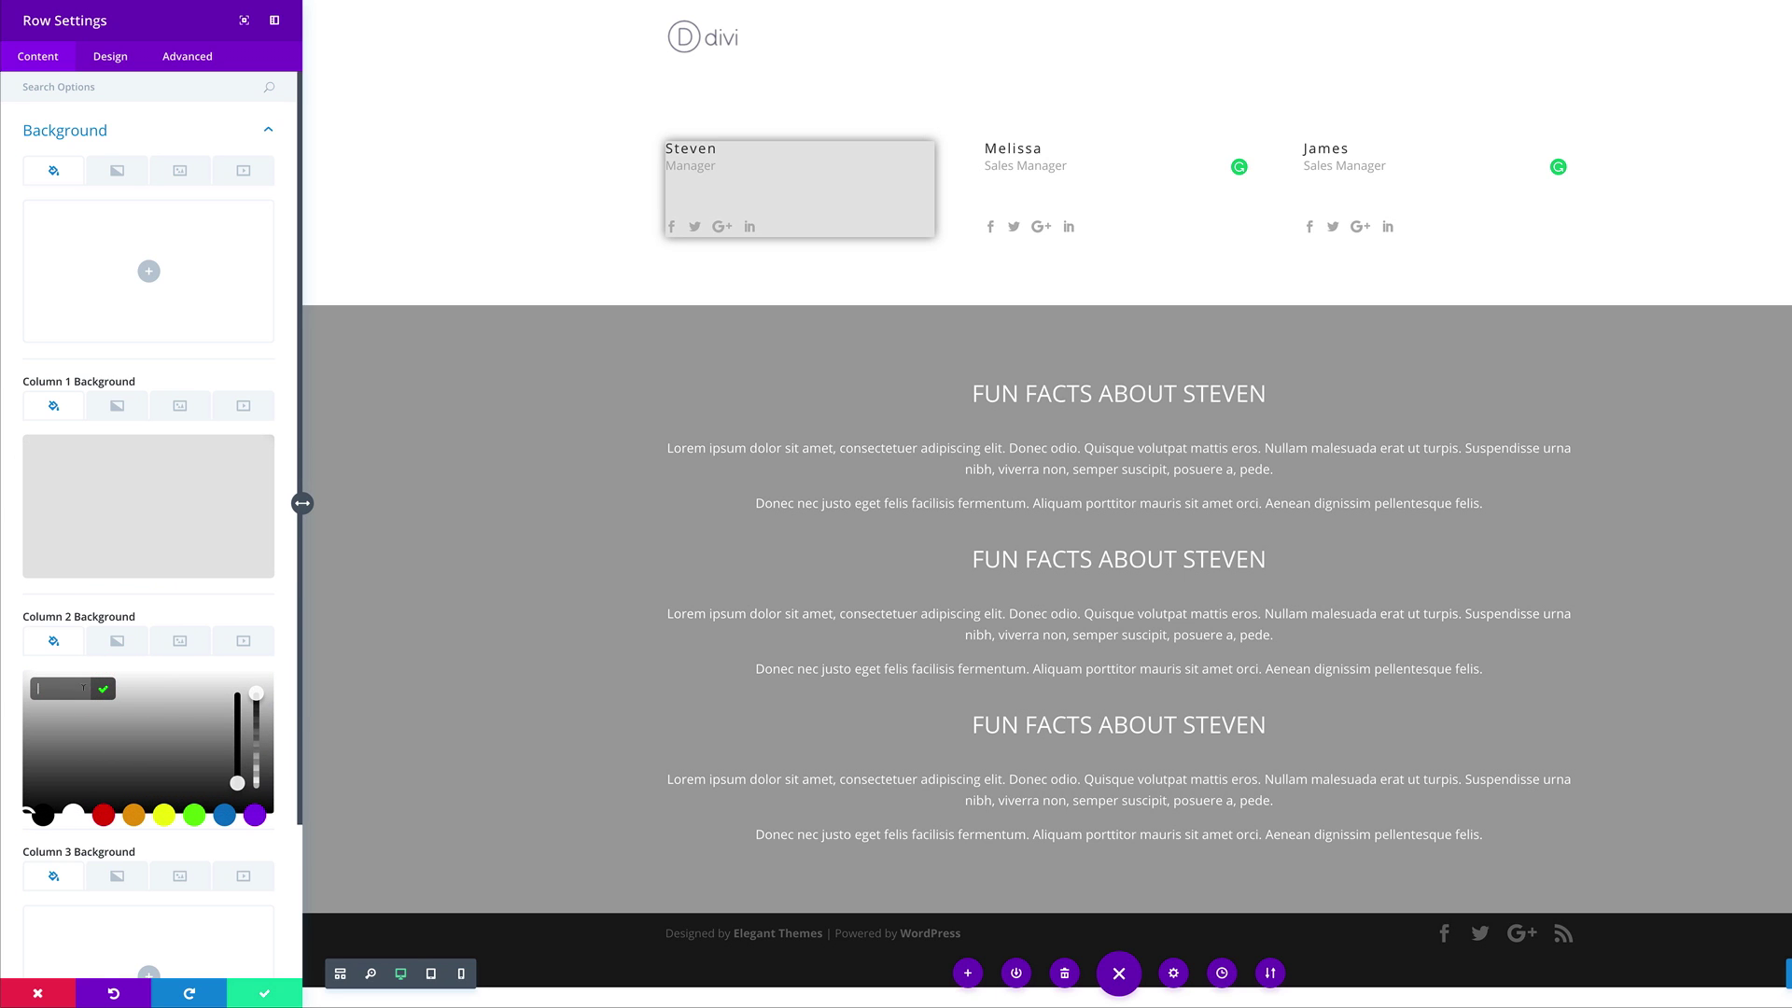
pyautogui.hotkey('ctrl', 'v')
# Apply the copied Column 1 background color to Column 3 and save the row settings
pyautogui.scroll(-2, 129, 825)
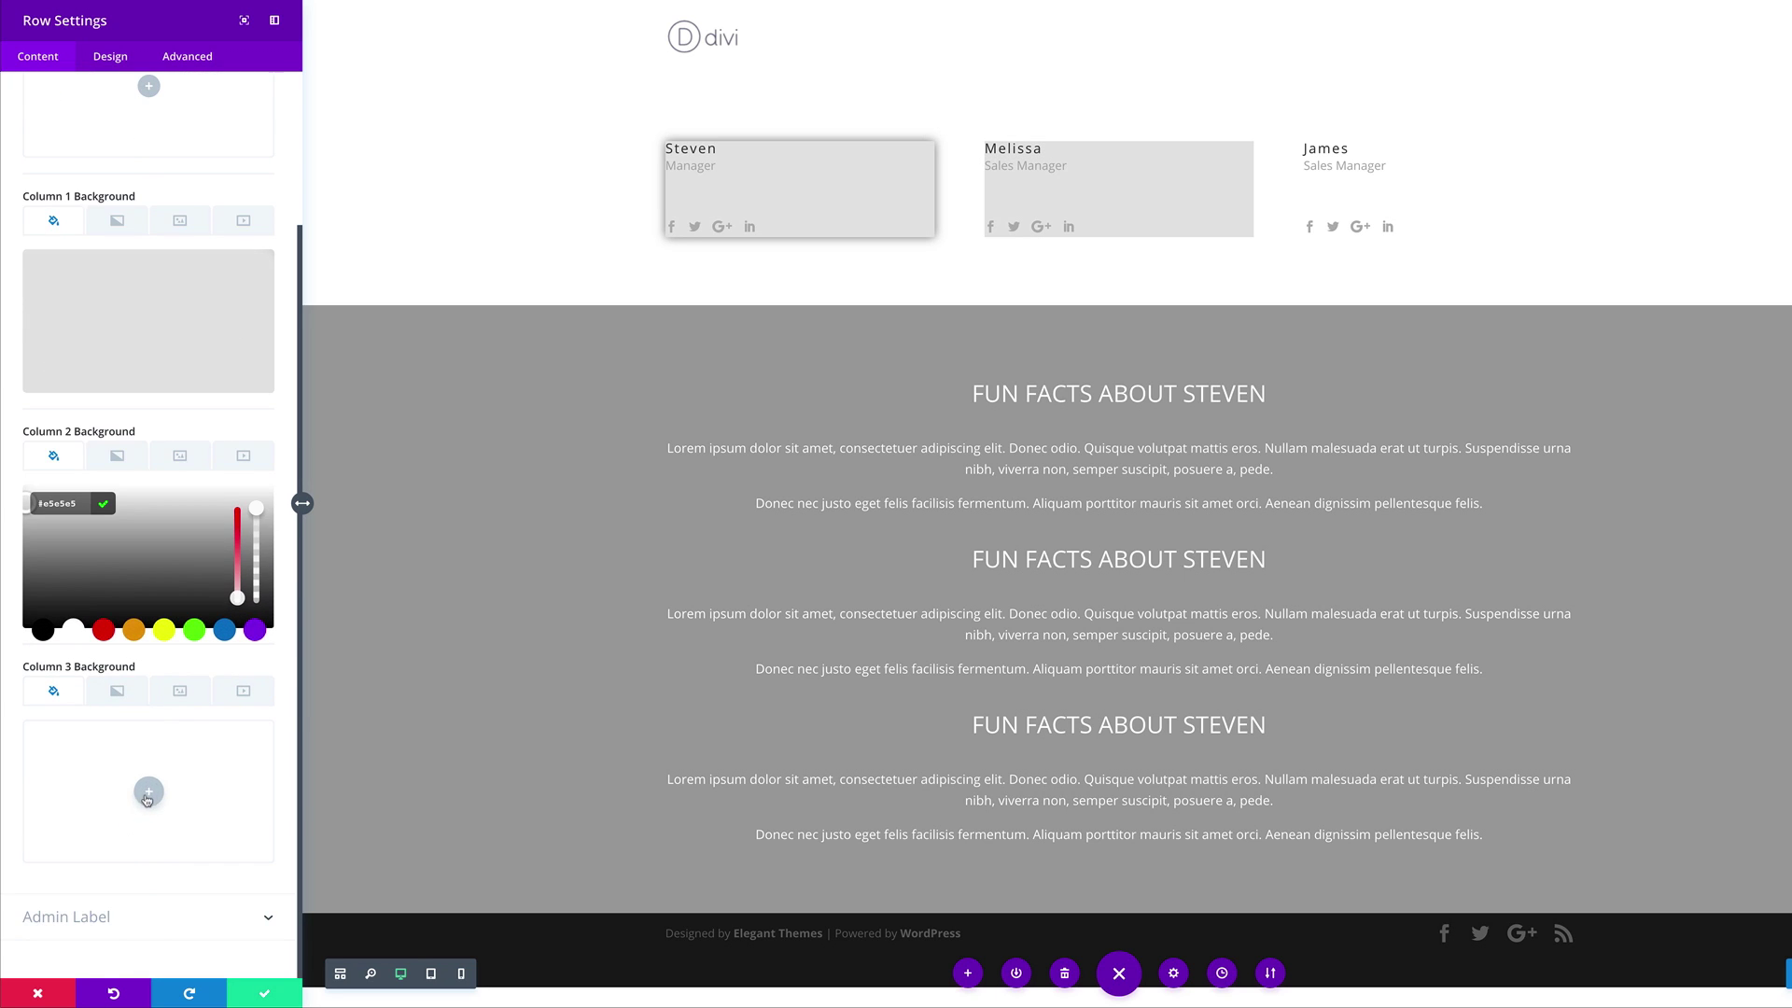
pyautogui.click(148, 791)
pyautogui.click(82, 737)
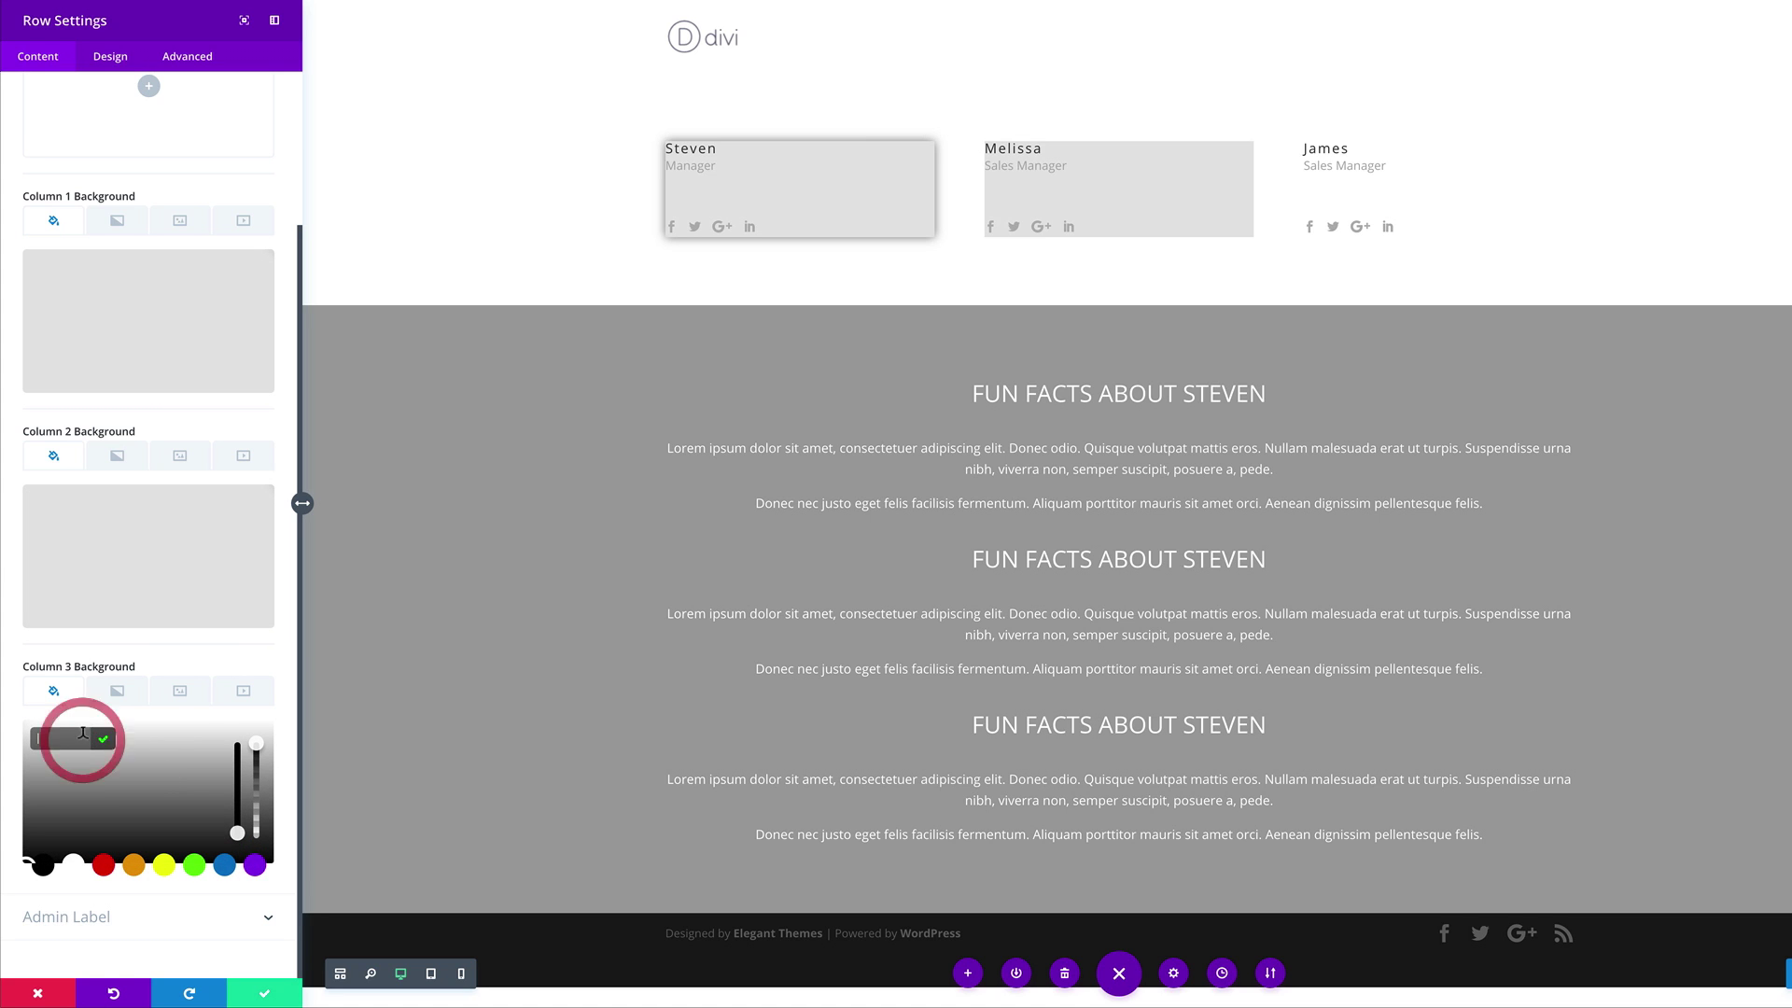
pyautogui.hotkey('ctrl', 'v')
pyautogui.click(266, 995)
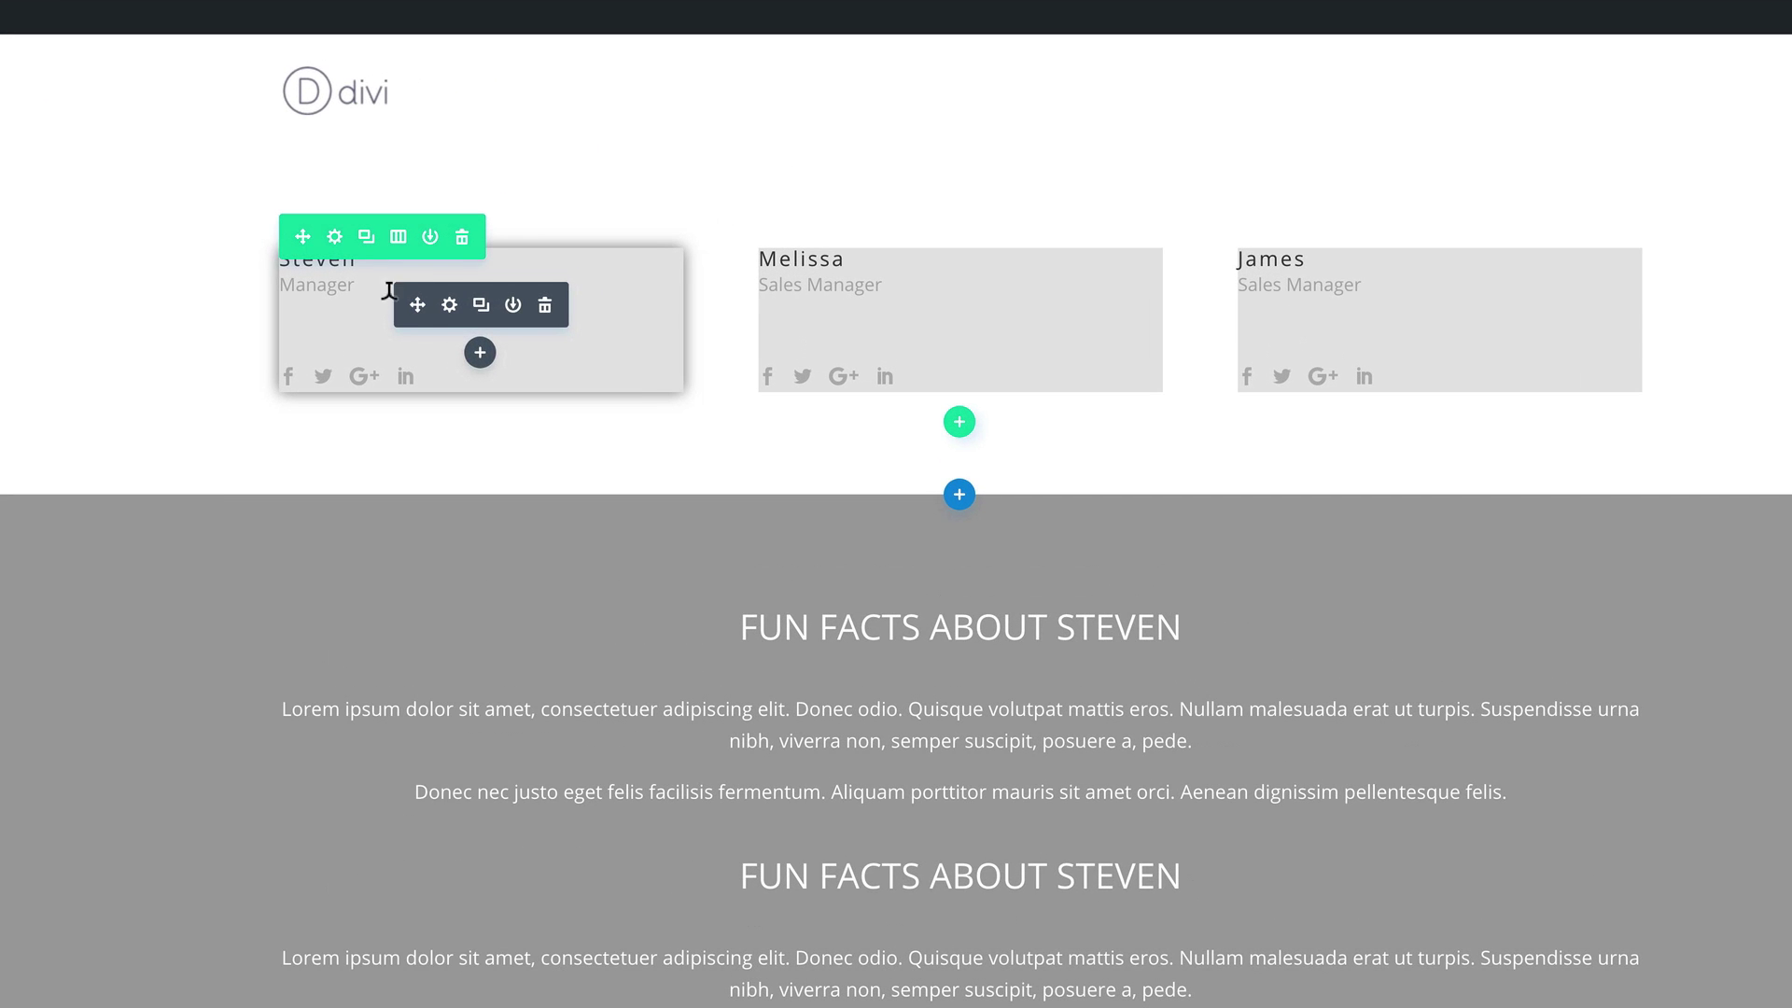
# Open the image settings of the first Person module and start uploading files from the computer
pyautogui.click(450, 305)
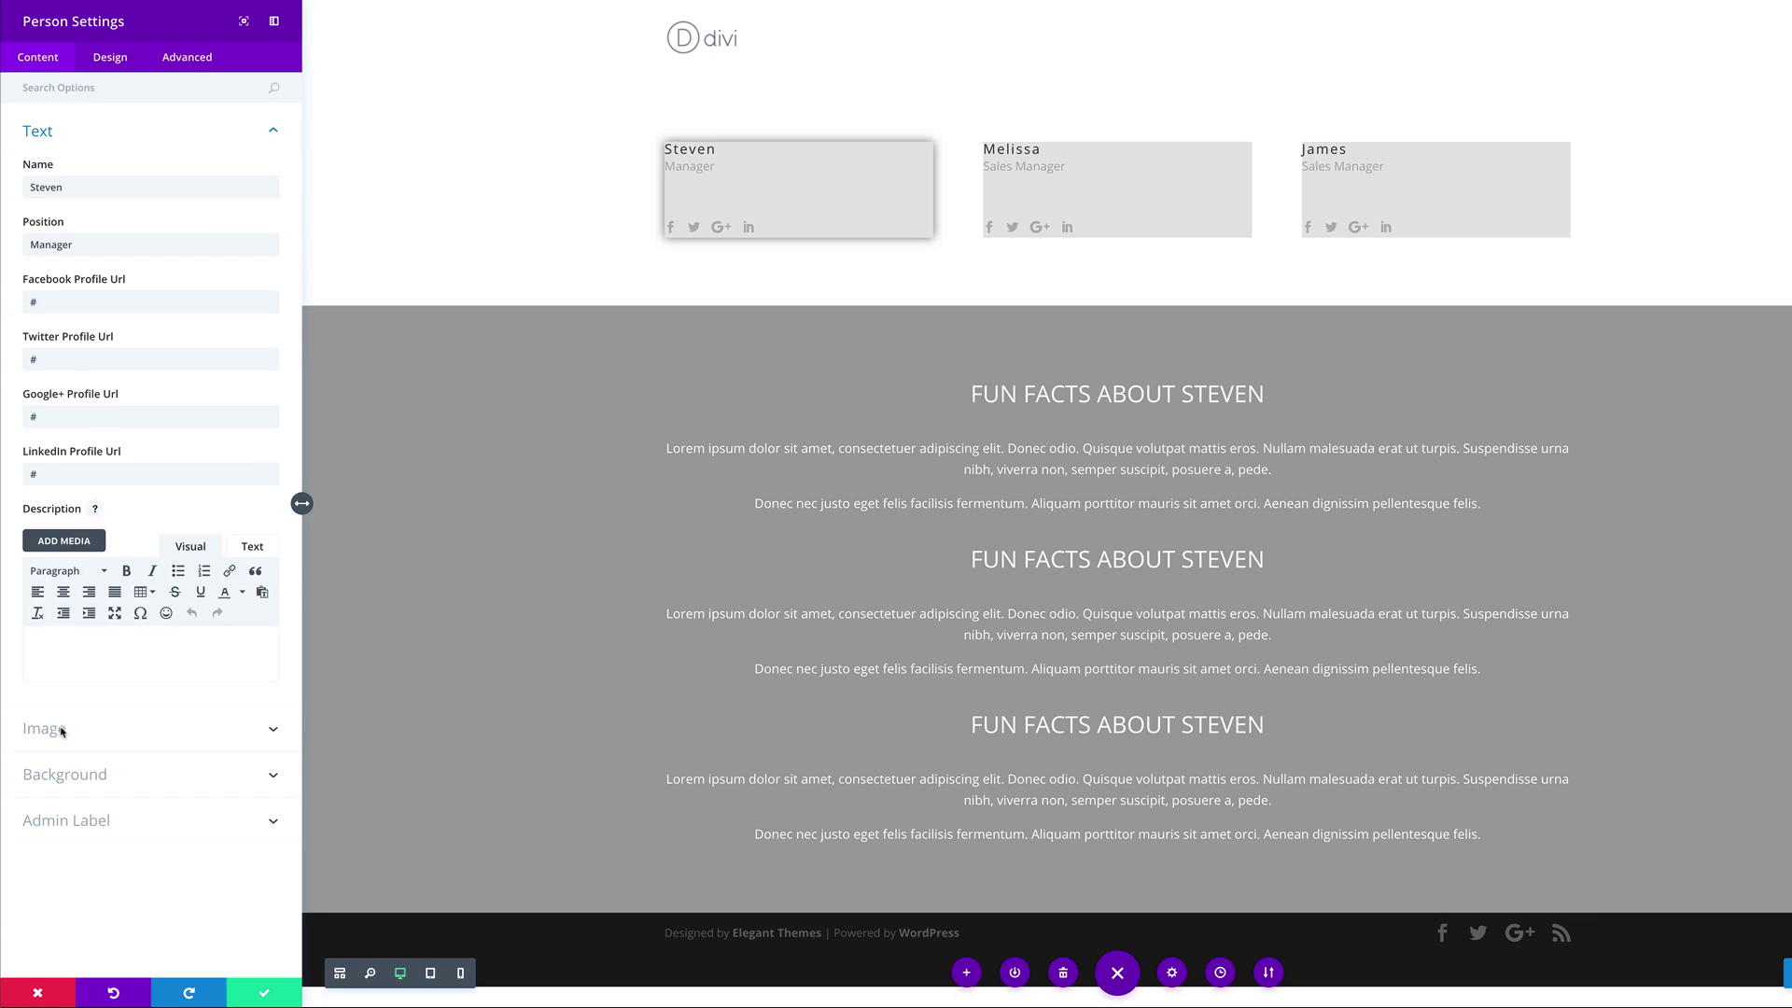
pyautogui.click(19, 863)
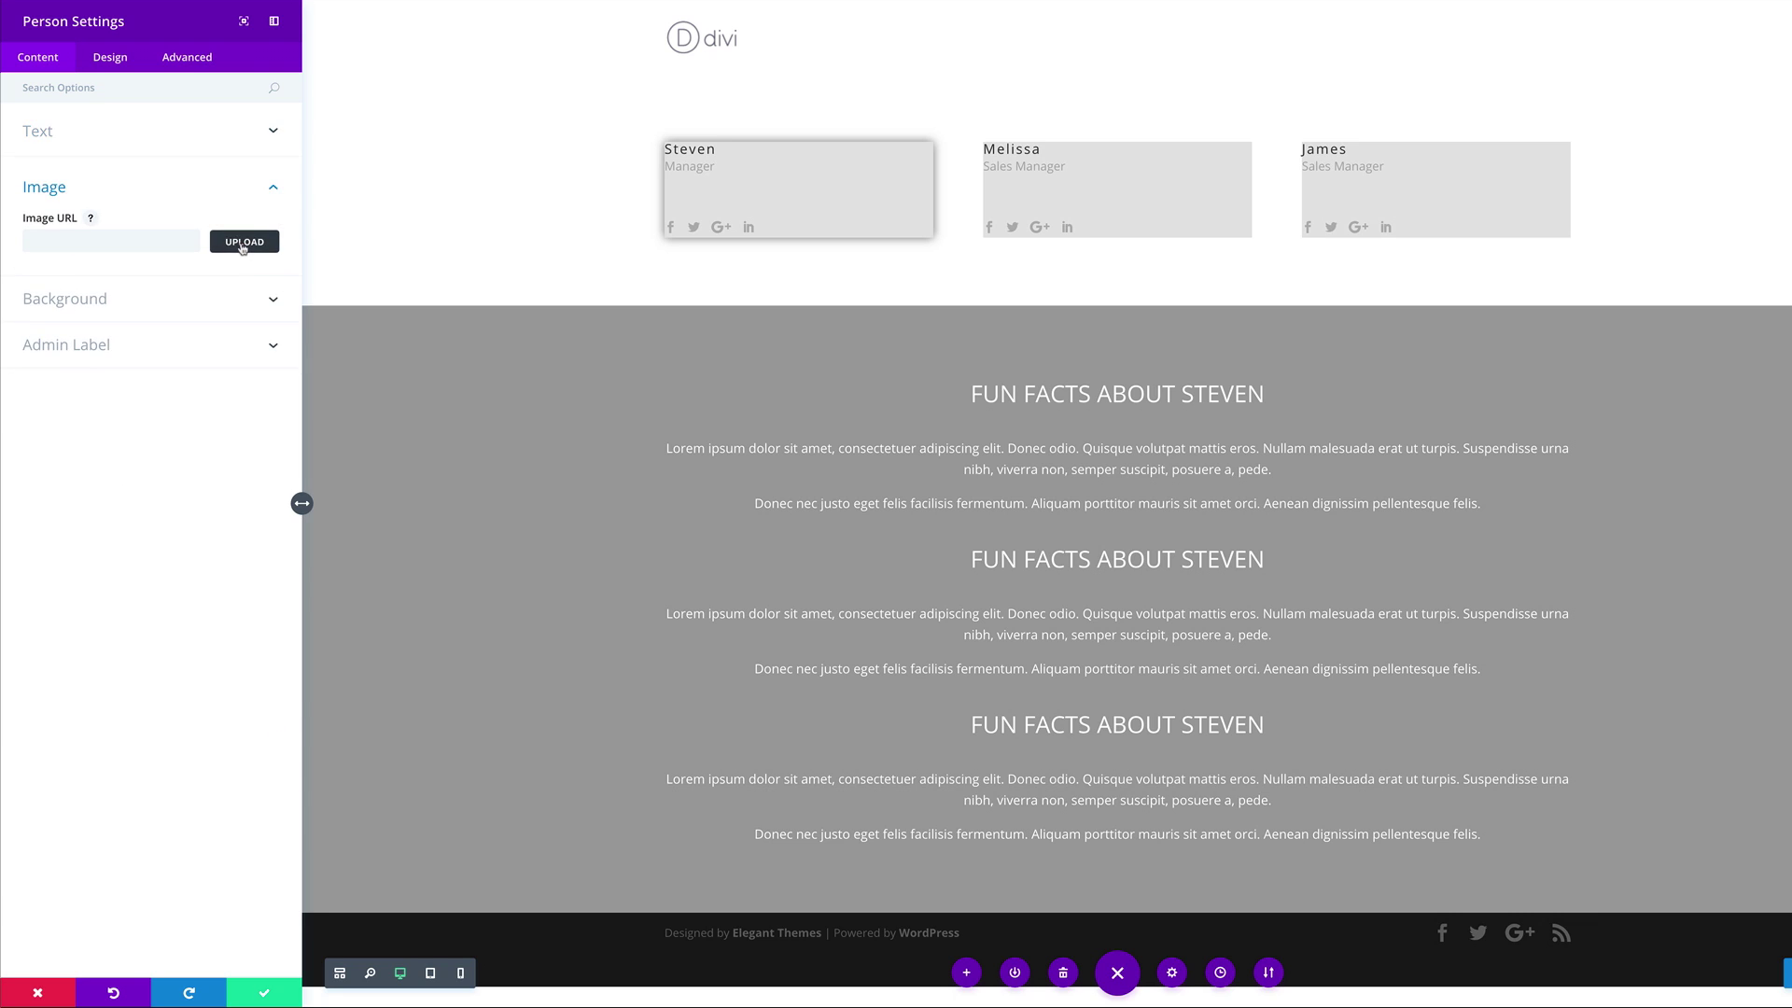
pyautogui.click(242, 245)
pyautogui.click(227, 54)
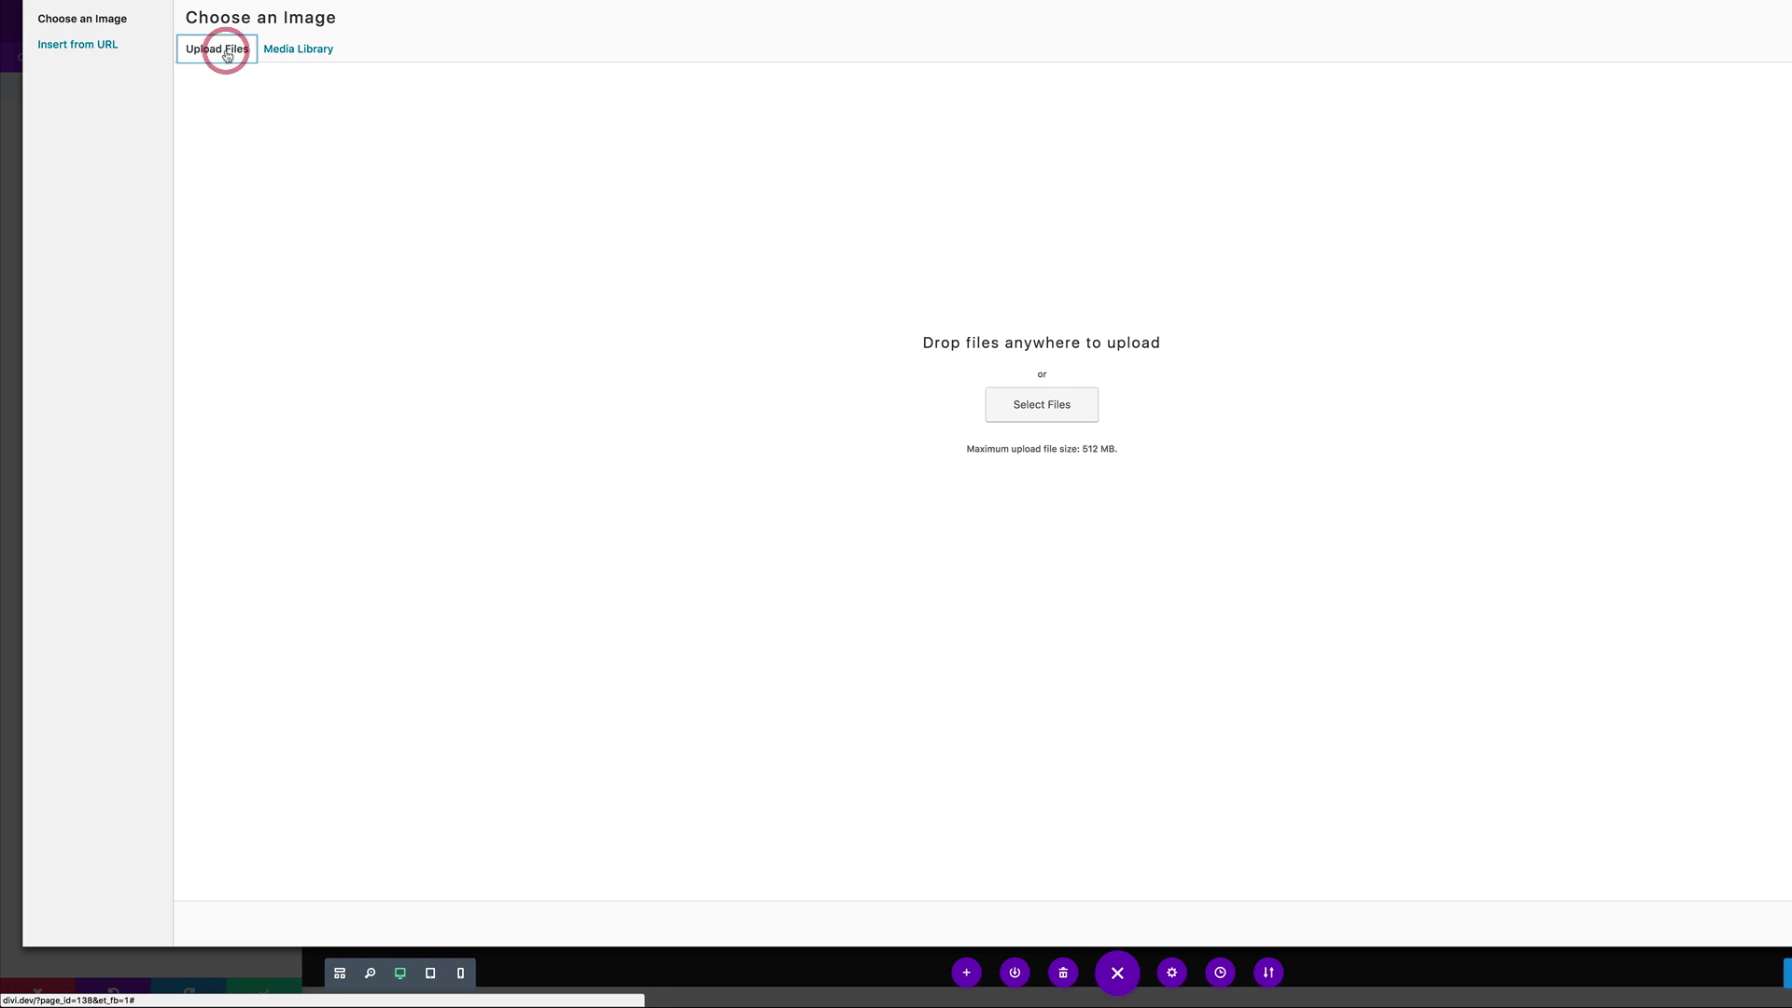
pyautogui.click(1043, 408)
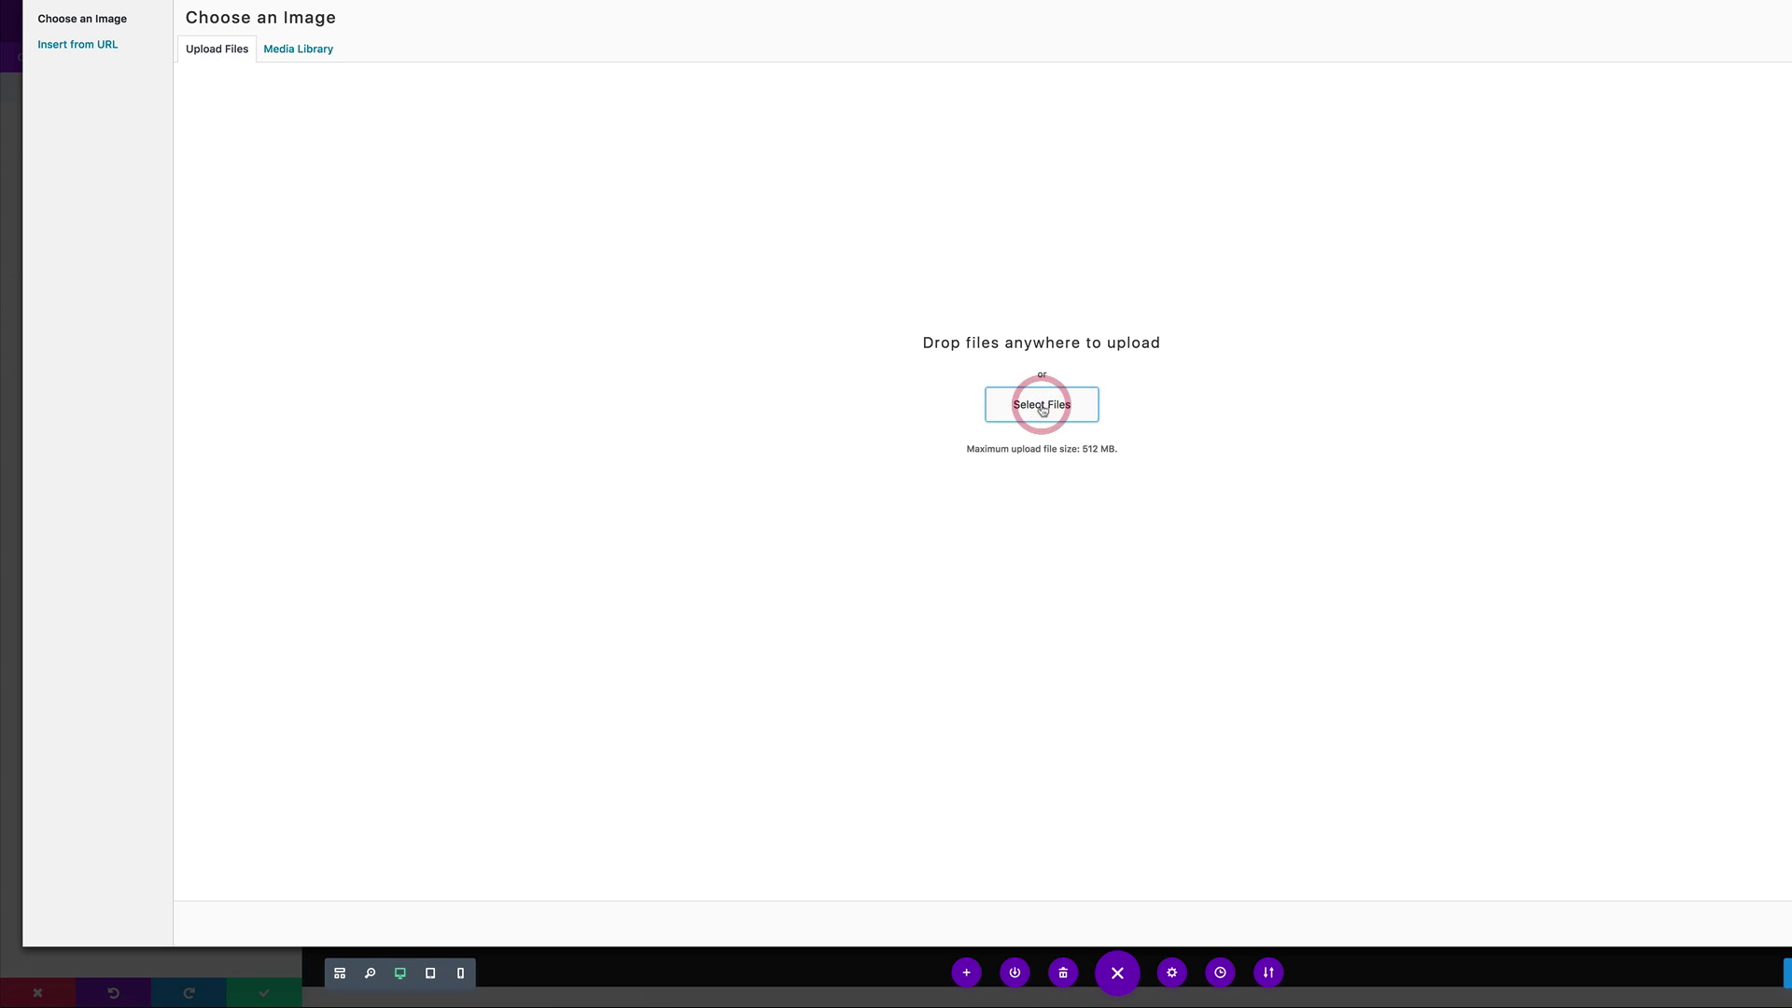
# Upload person3.jpg, person2.jpg and 1person.jpg from Downloads, use 1person.jpg as the first Person module's image and save it
pyautogui.click(767, 56)
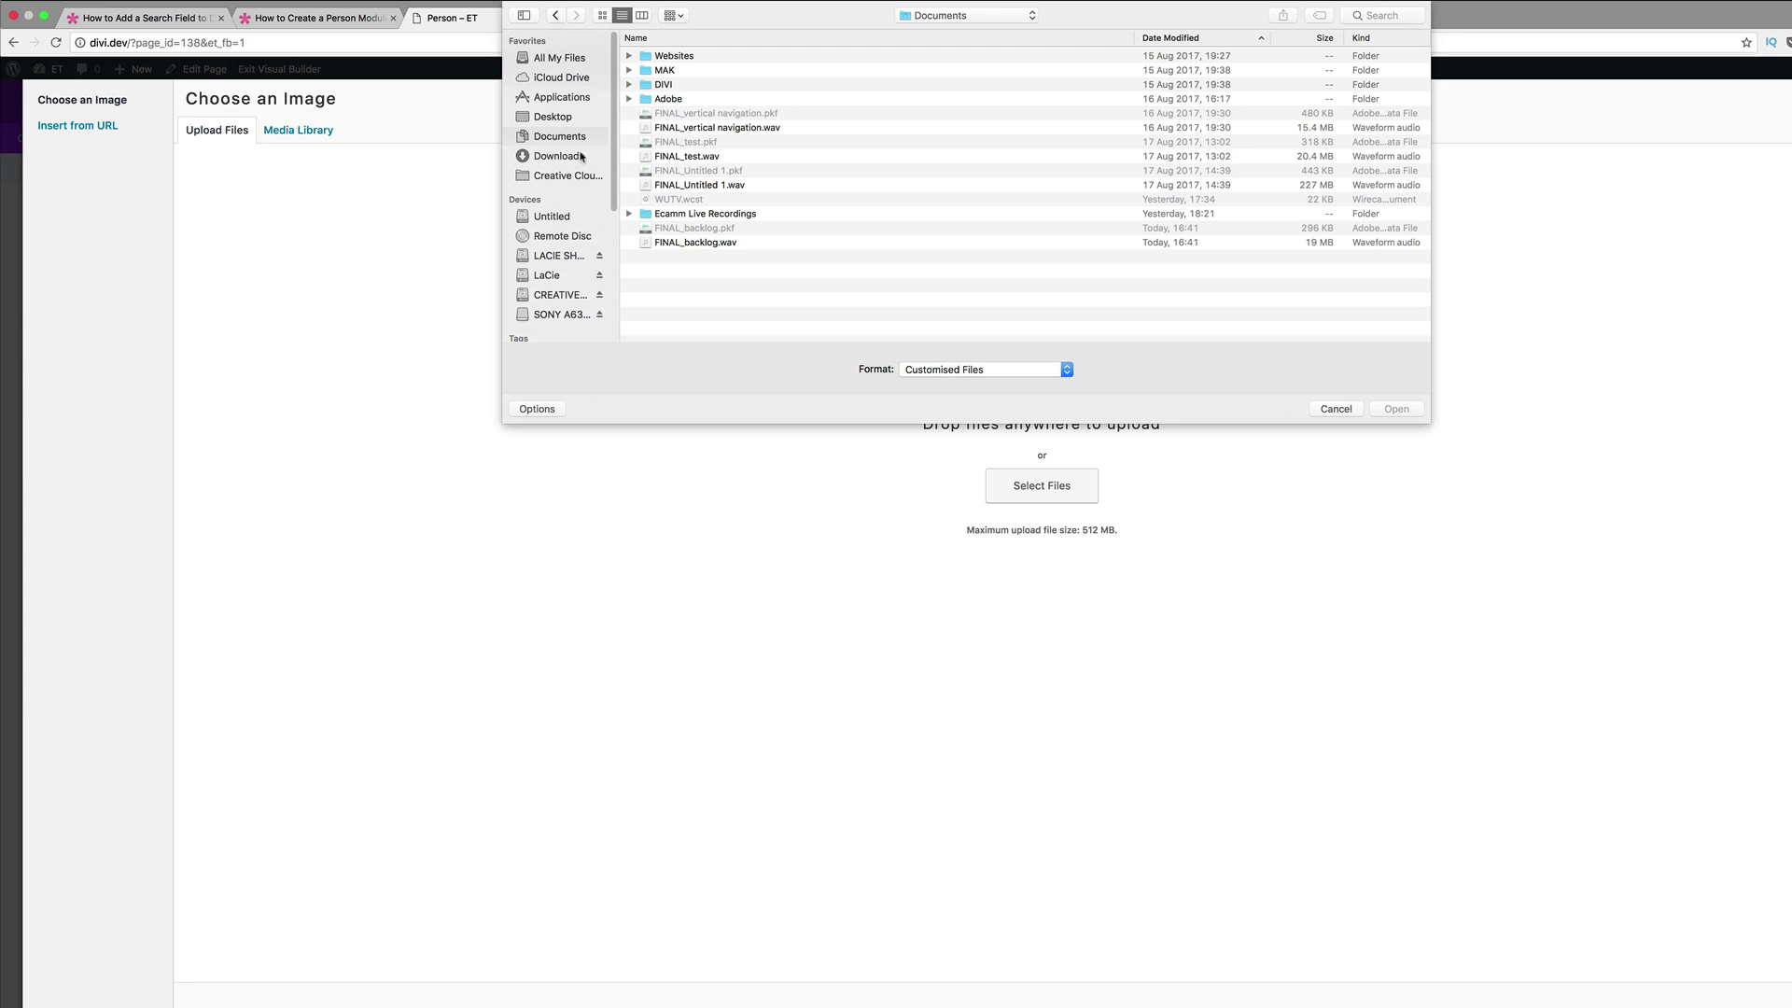
pyautogui.click(576, 157)
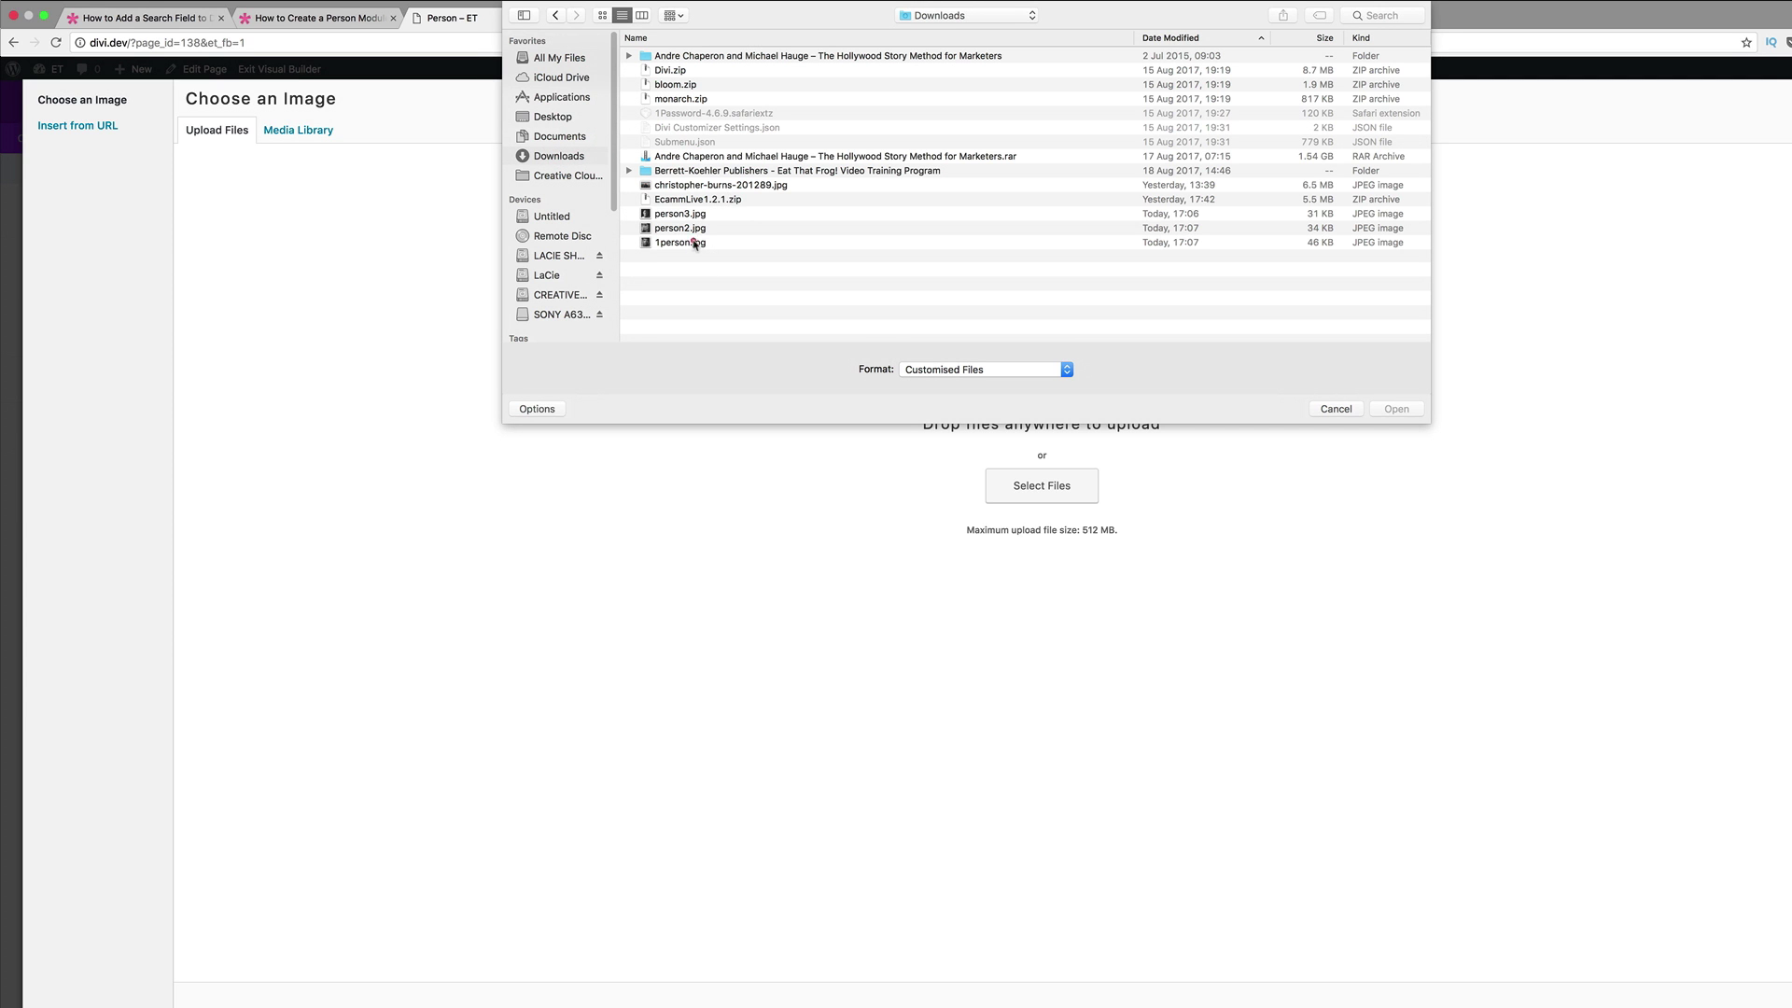
pyautogui.click(693, 244)
pyautogui.moveTo(682, 278); pyautogui.dragTo(687, 216)
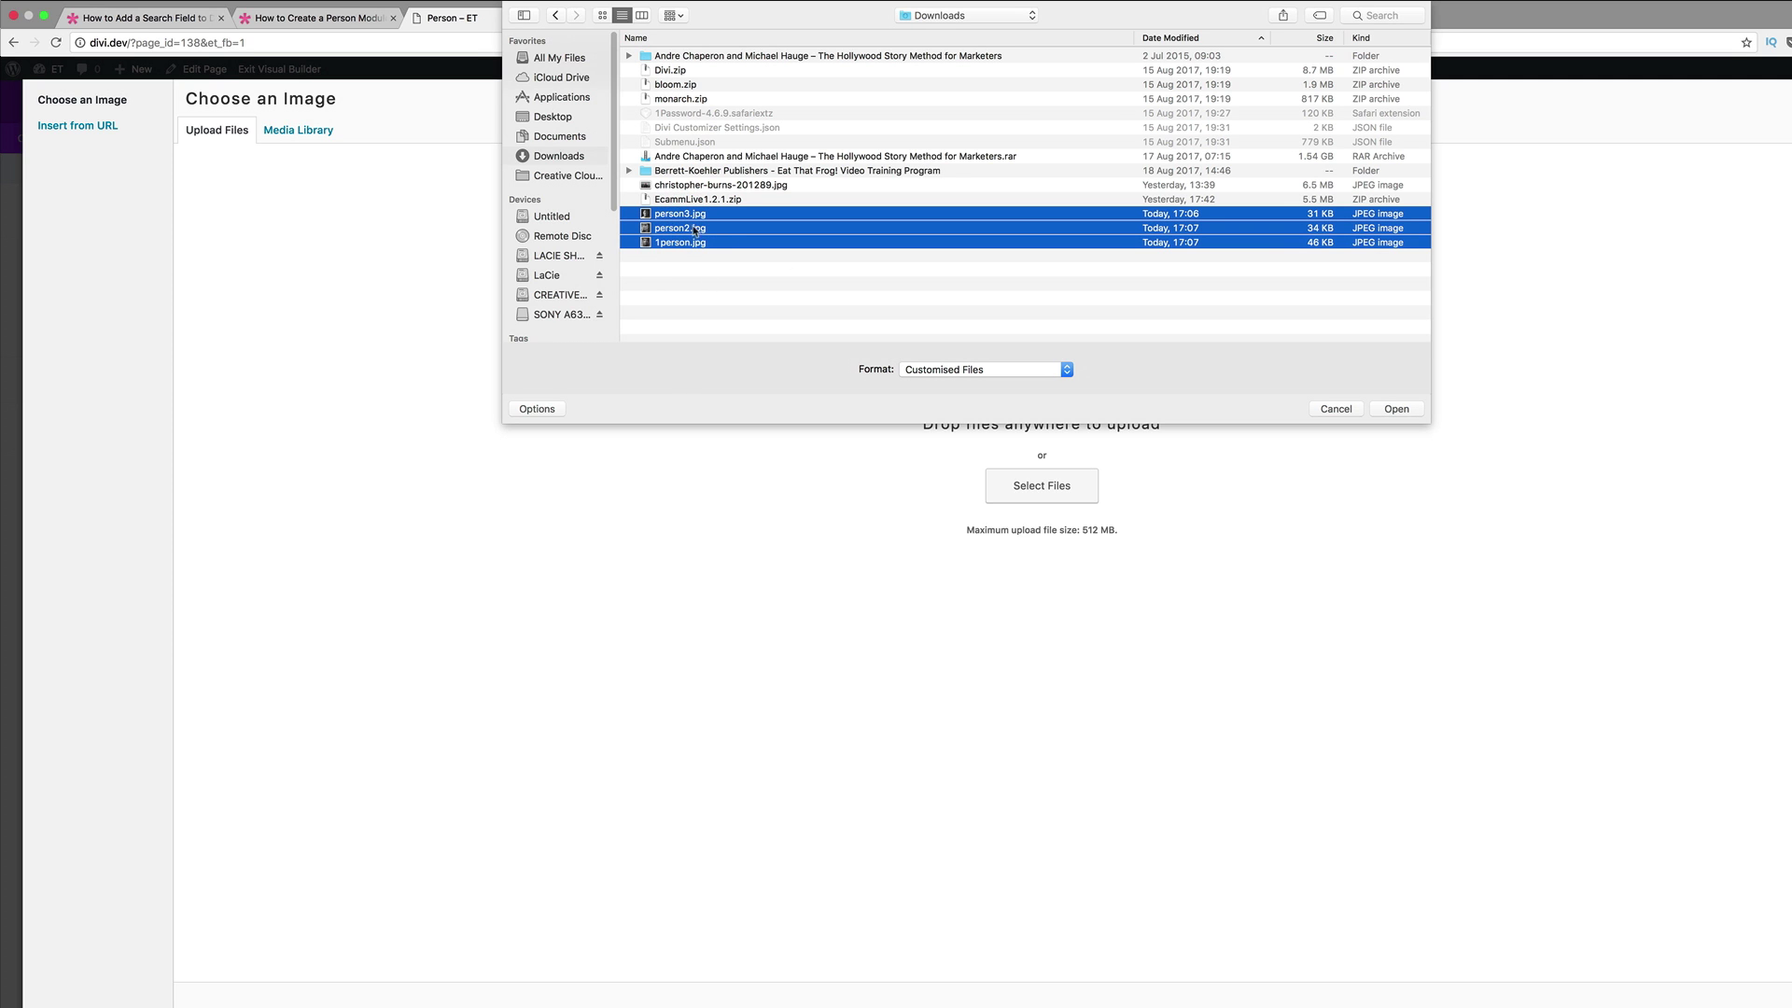
pyautogui.click(1390, 408)
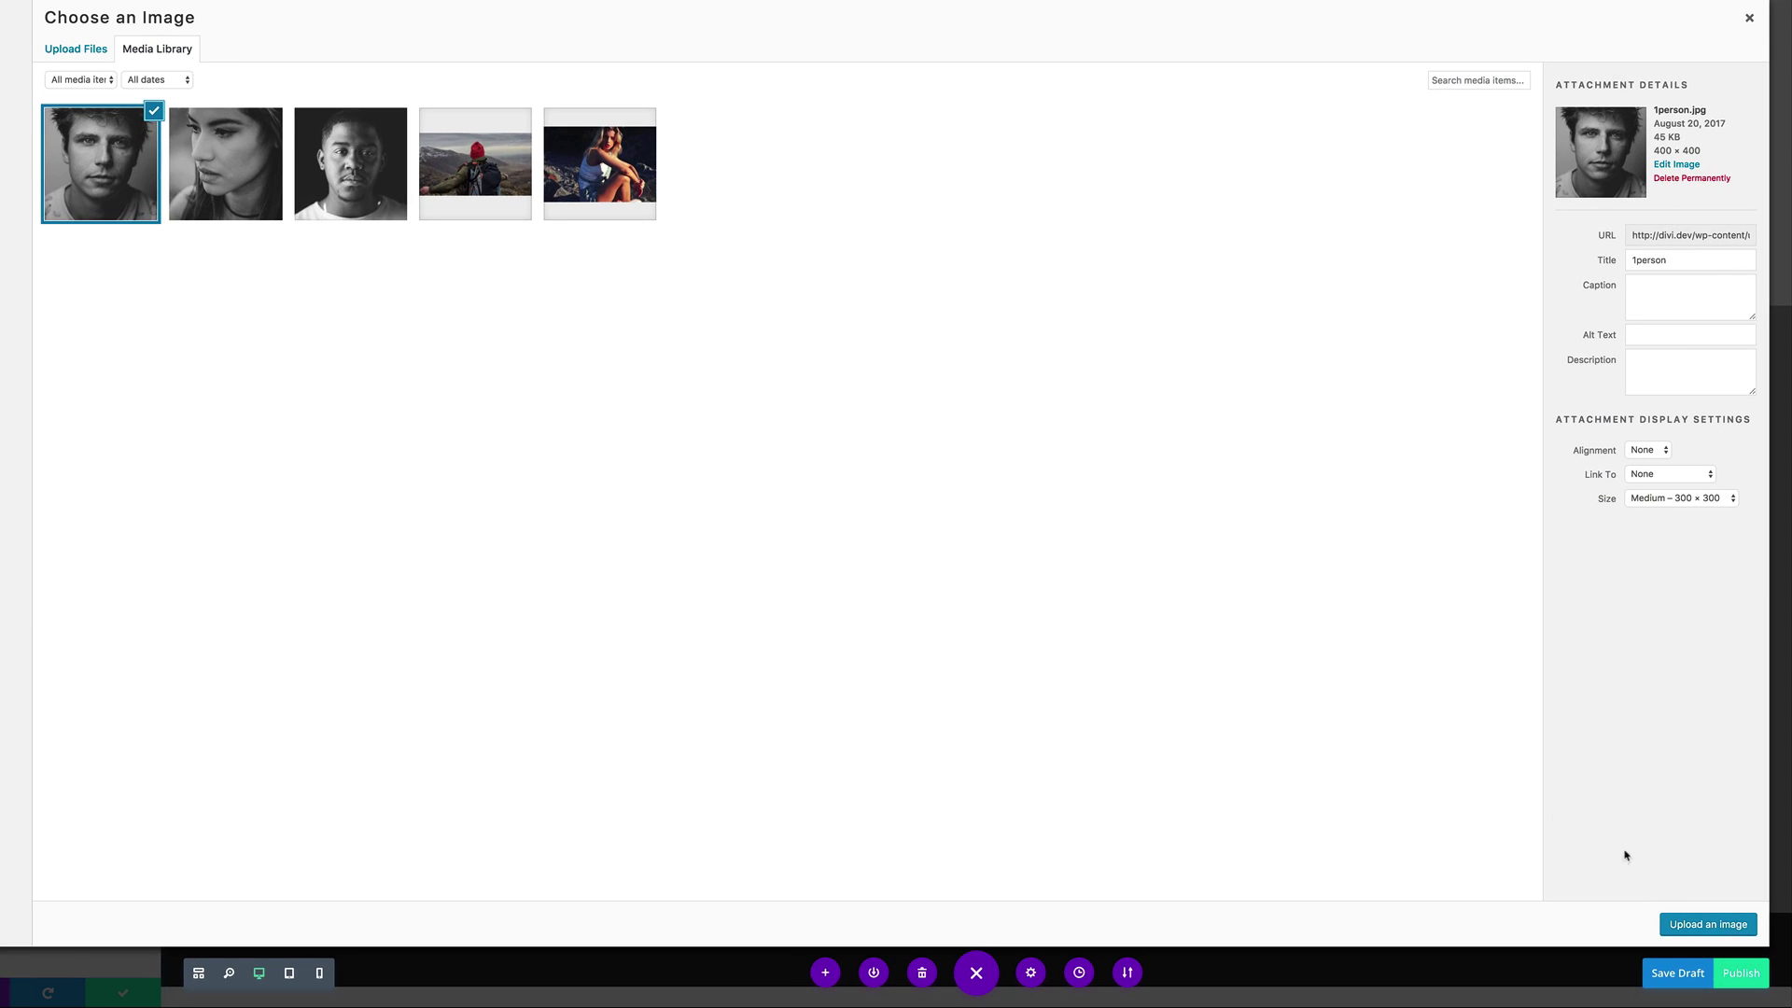
pyautogui.click(1674, 925)
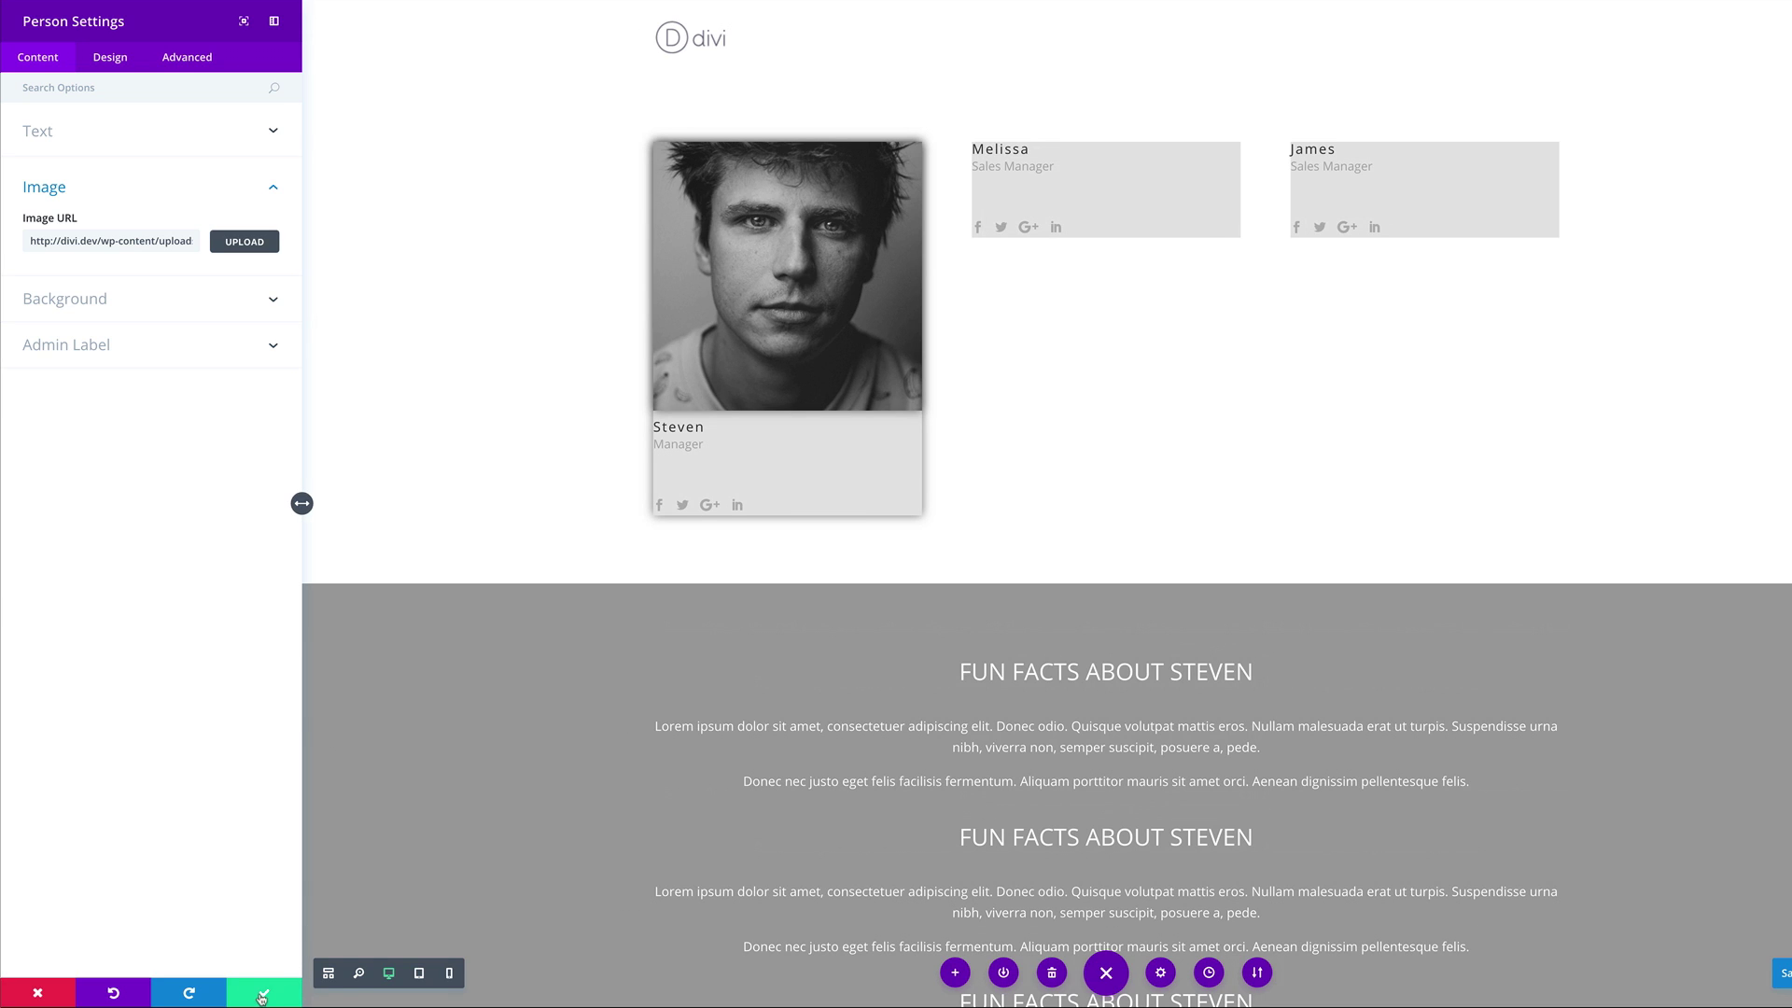
pyautogui.click(264, 997)
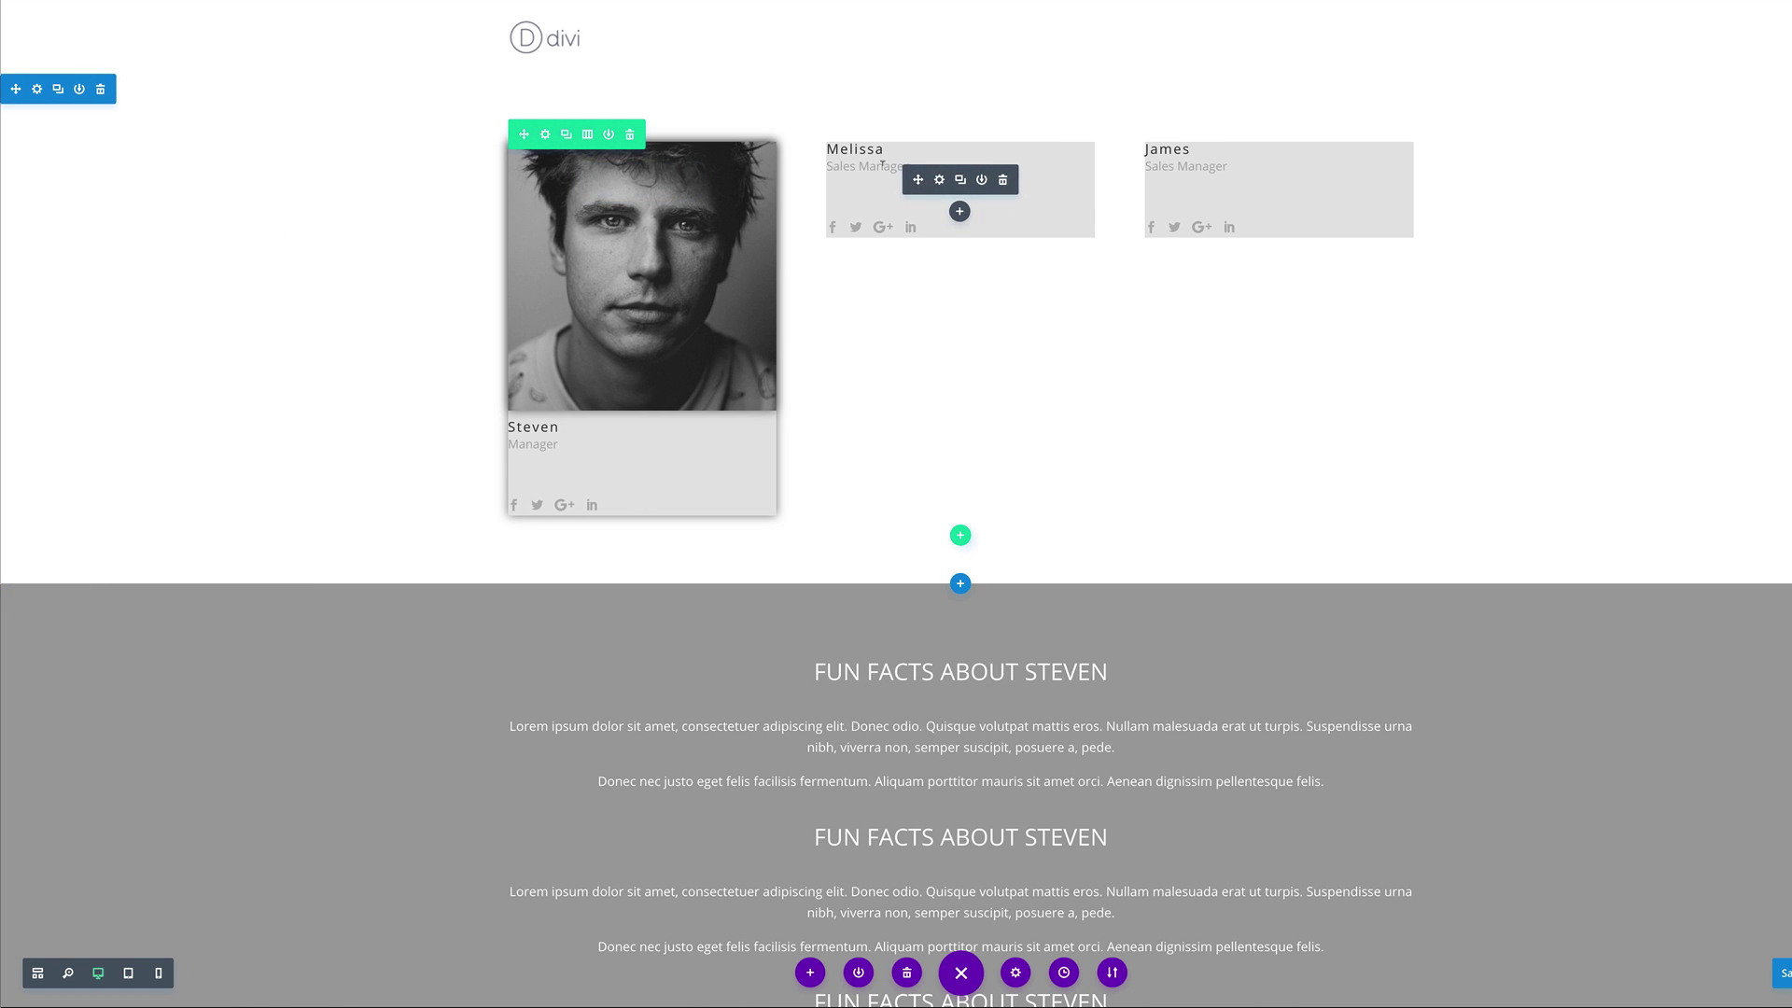
# Set the black-and-white portrait of the woman from the media library as the second Person module's image and save
pyautogui.click(941, 182)
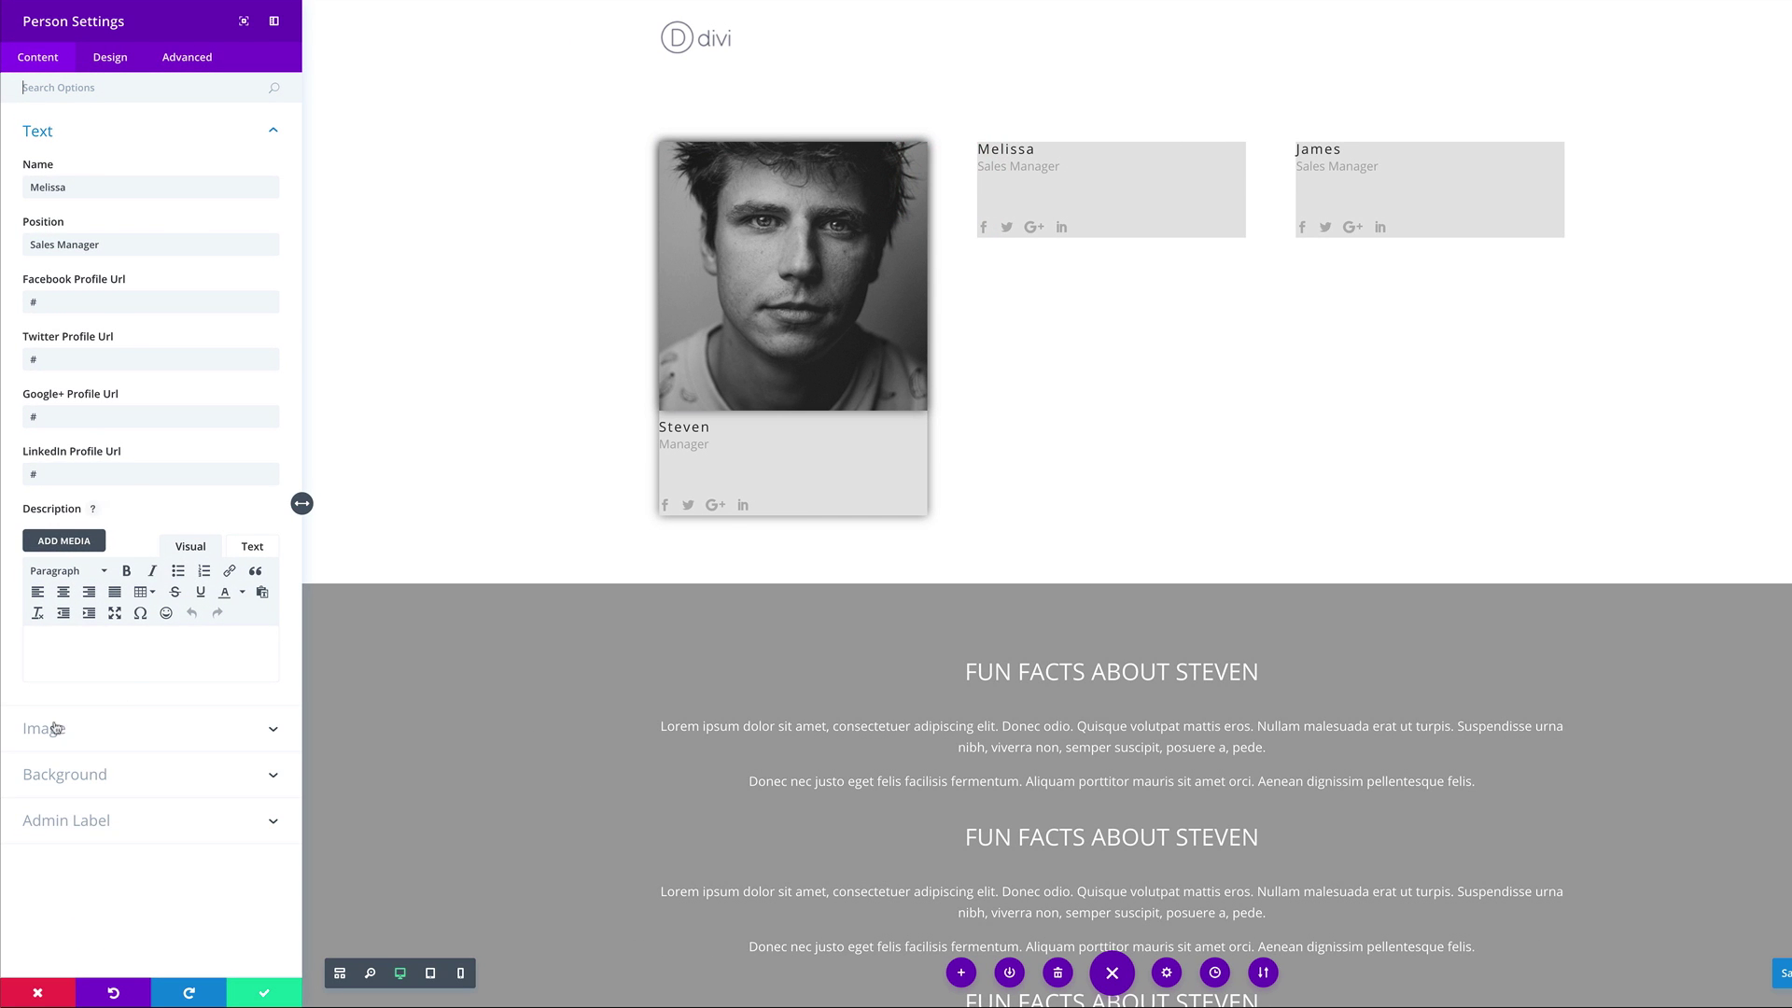
pyautogui.click(54, 727)
pyautogui.click(243, 246)
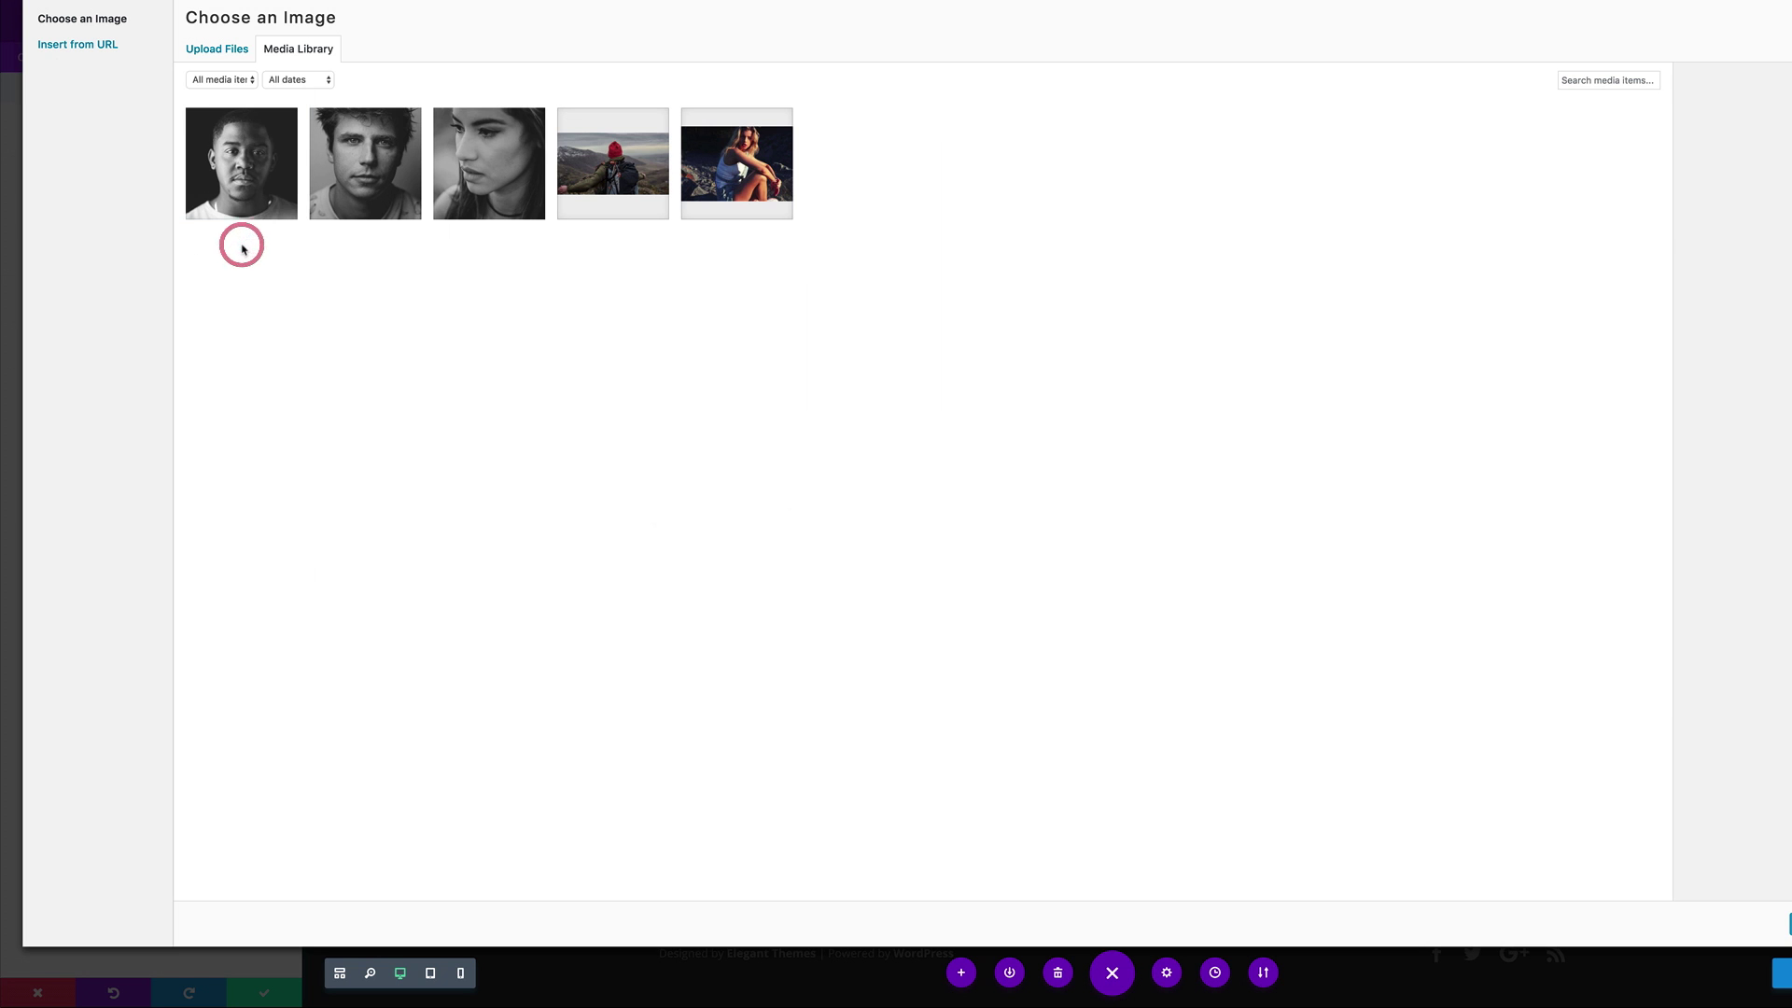
pyautogui.click(509, 159)
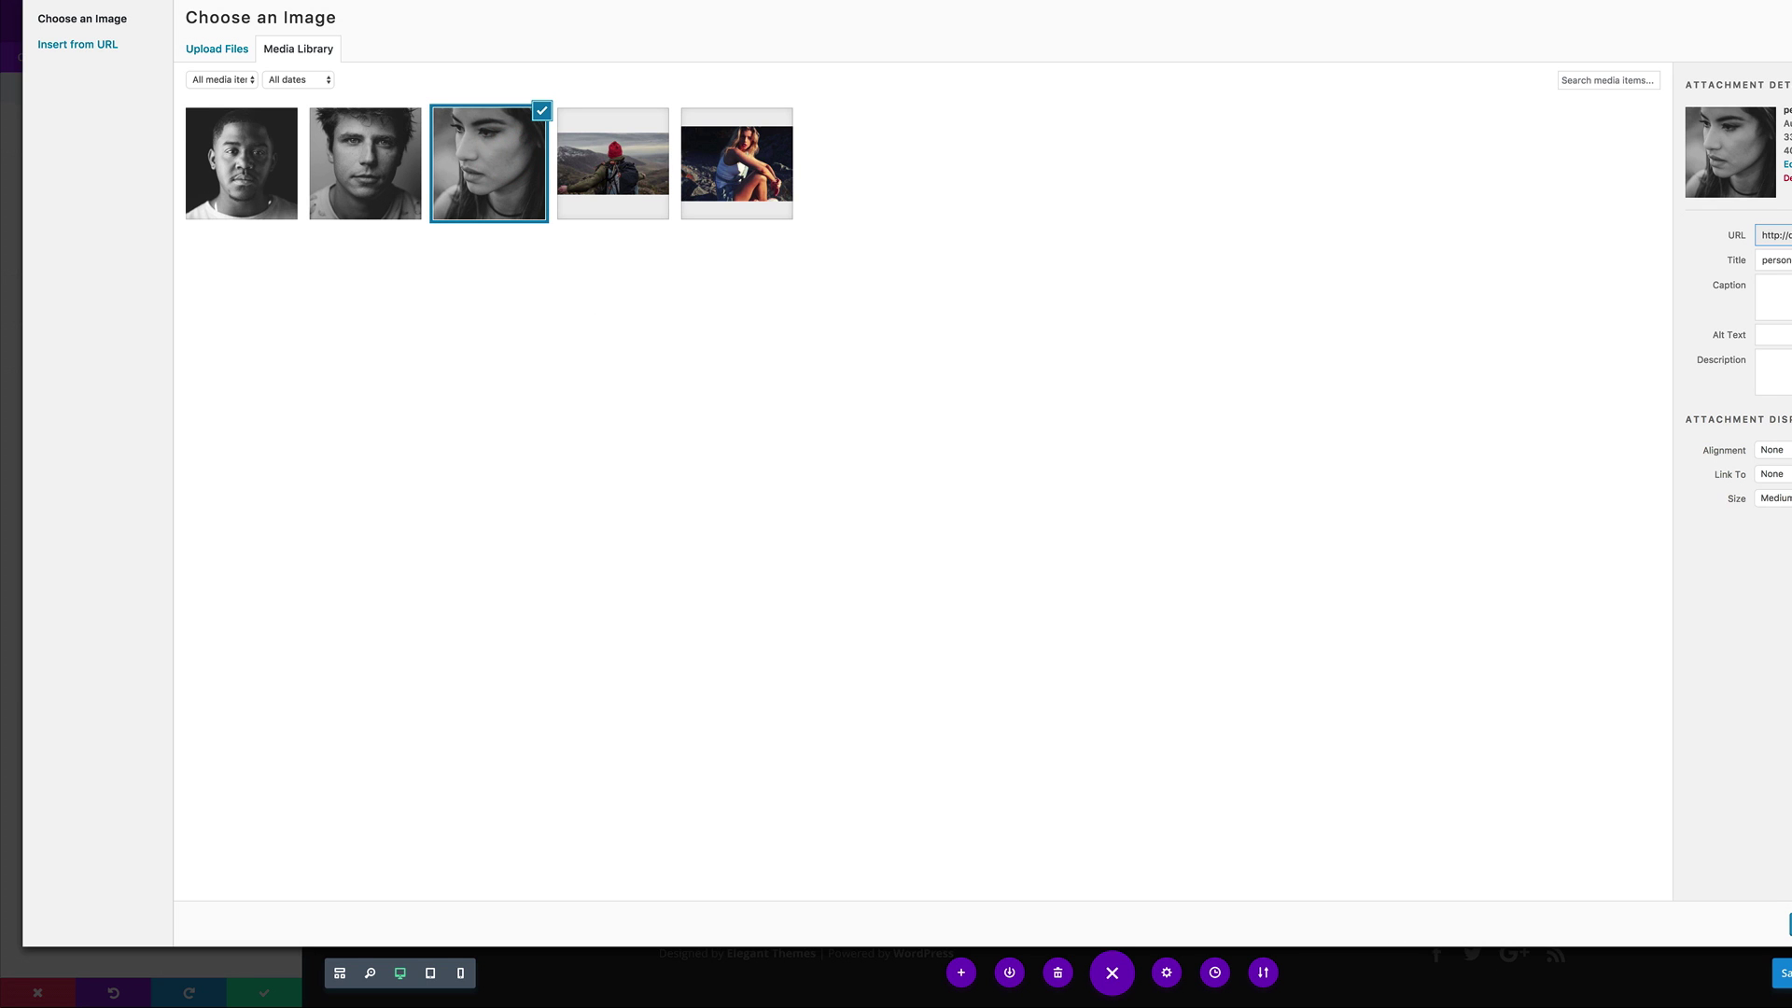
pyautogui.click(1787, 924)
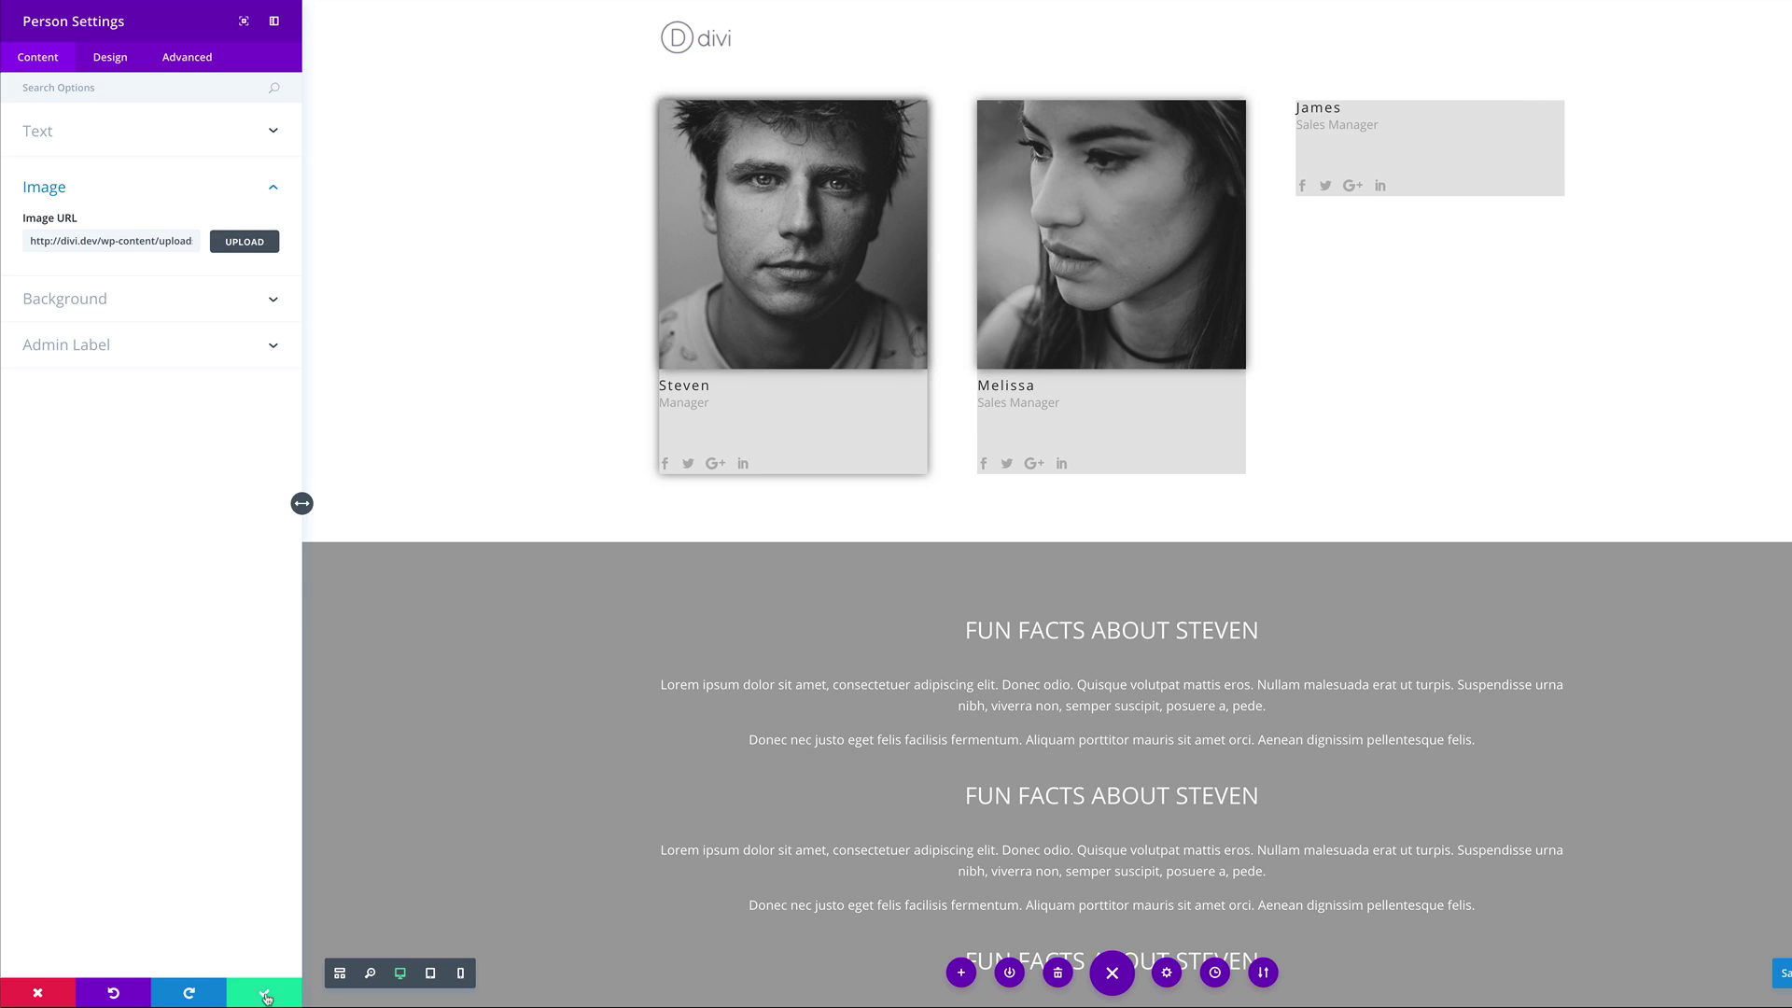
pyautogui.click(266, 995)
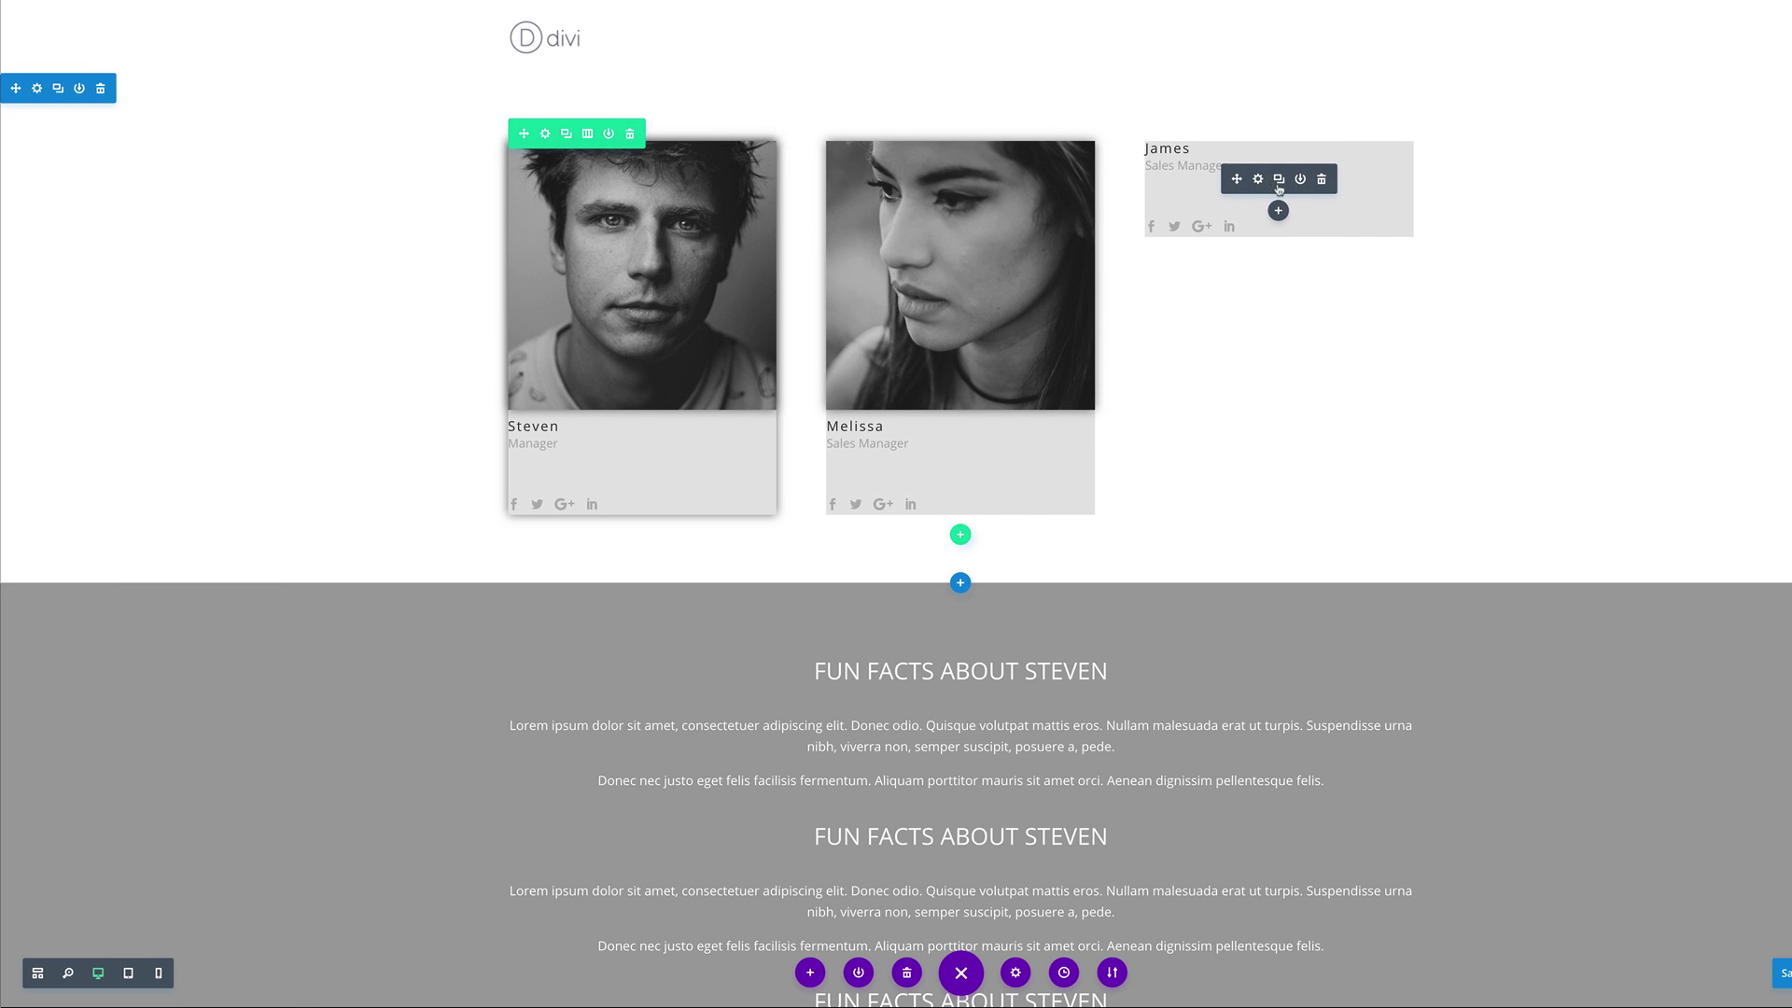
# Set the remaining uploaded black-and-white portrait, the short-haired man in a white shirt, as the third Person module's image and save
pyautogui.click(1259, 179)
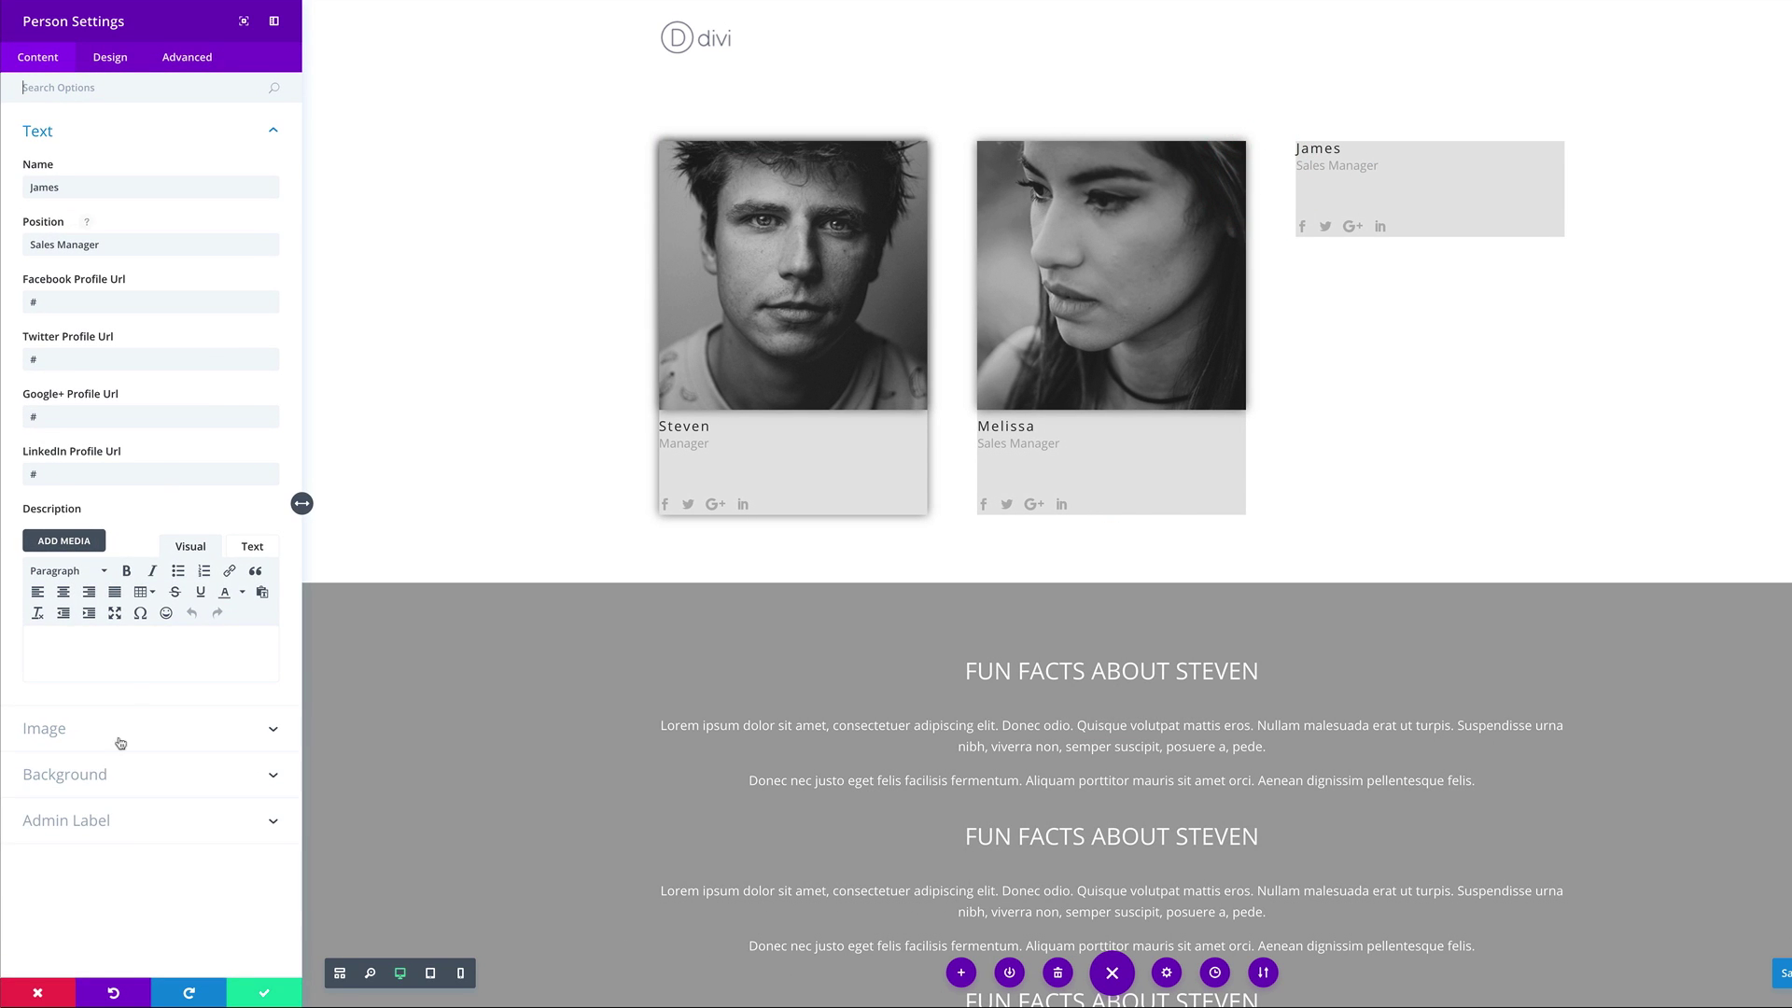
pyautogui.click(65, 737)
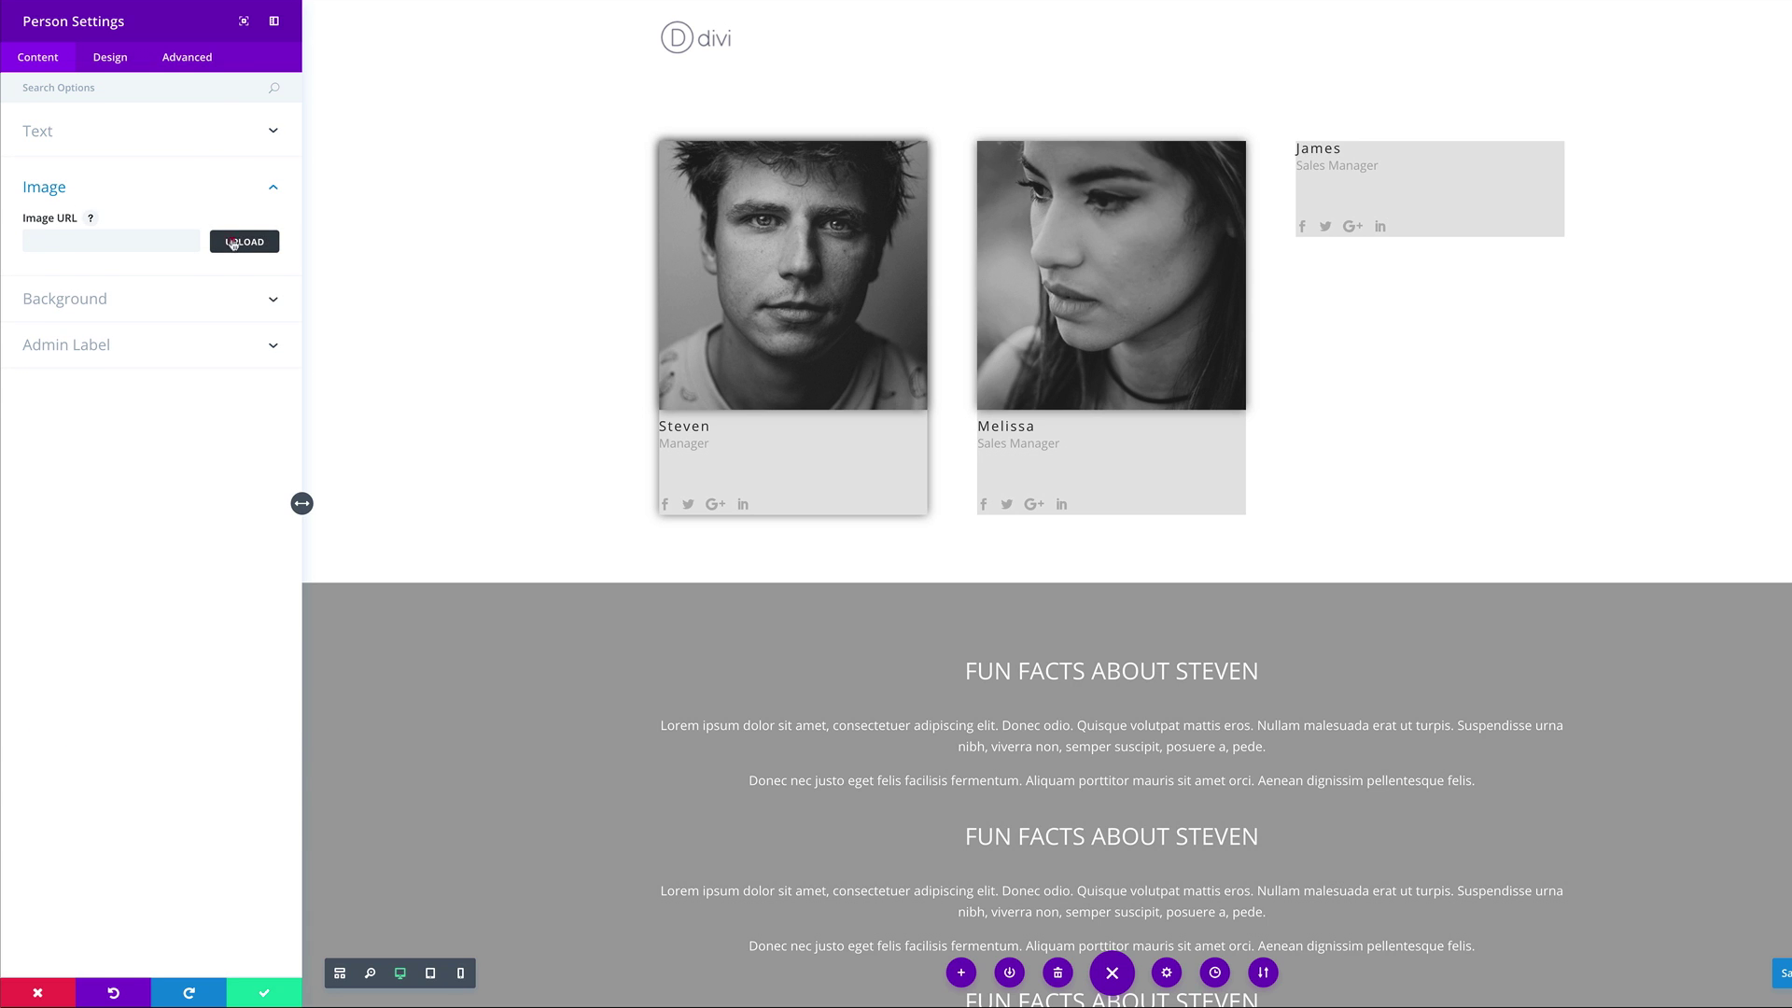
pyautogui.click(239, 241)
pyautogui.click(252, 152)
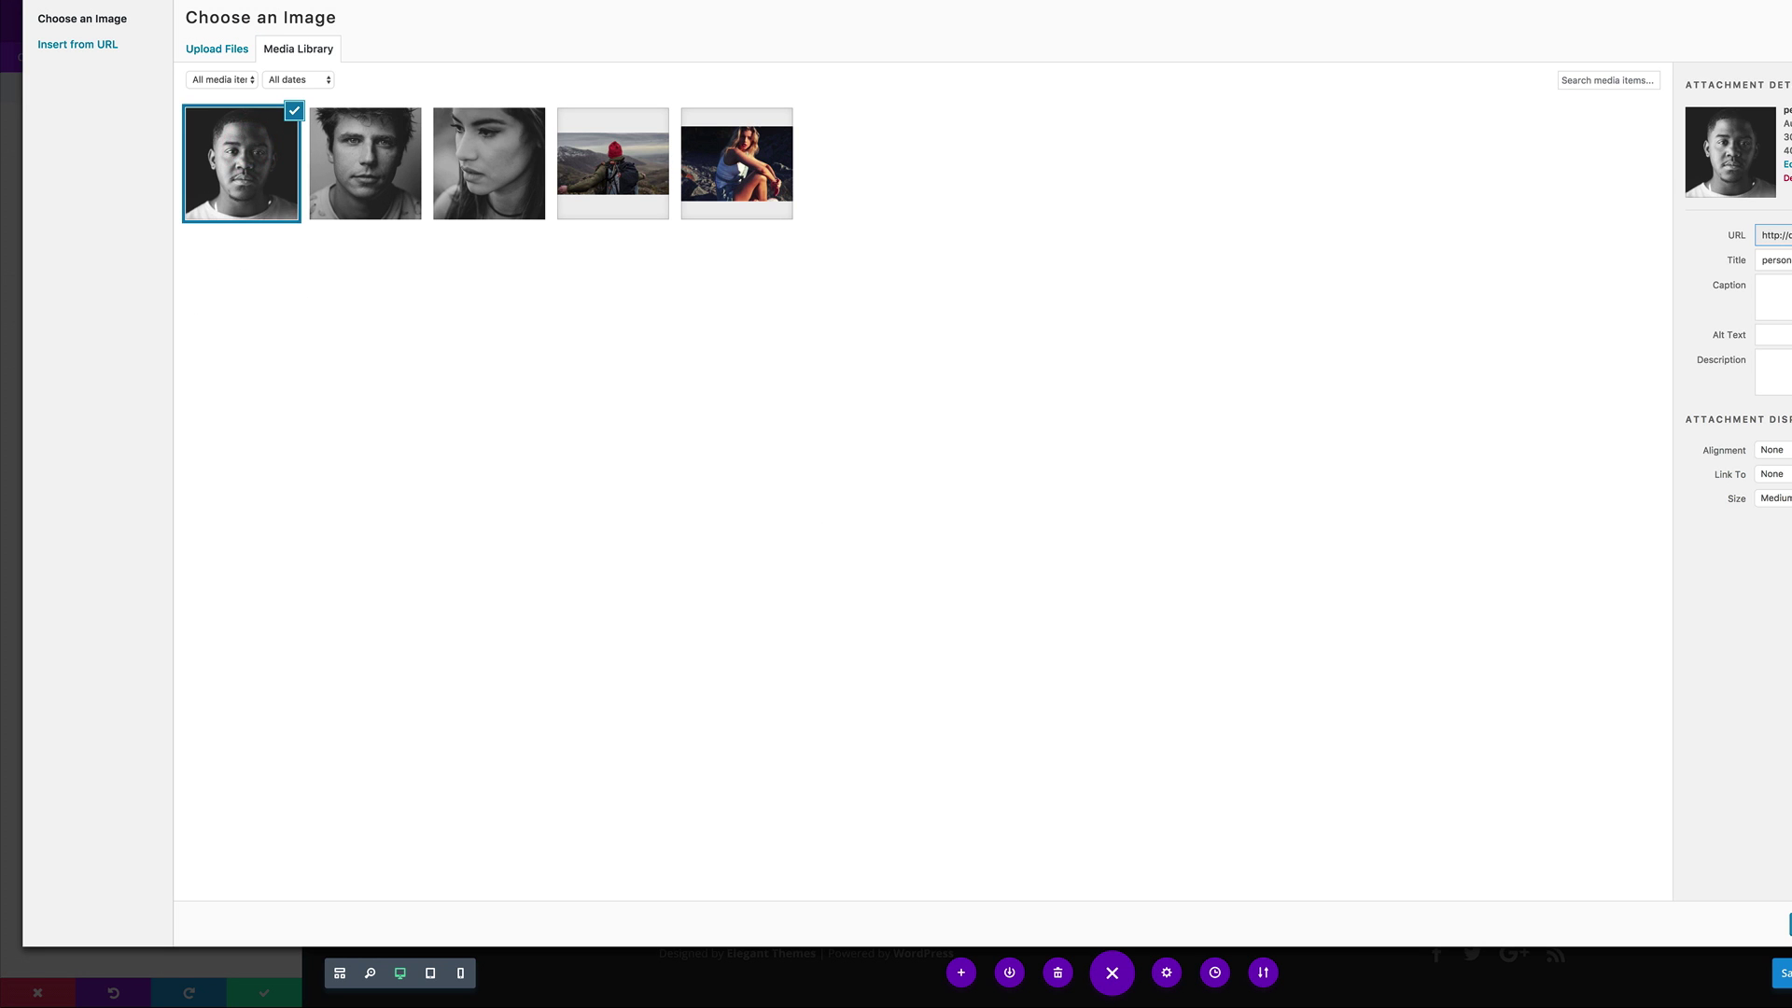
pyautogui.click(1789, 924)
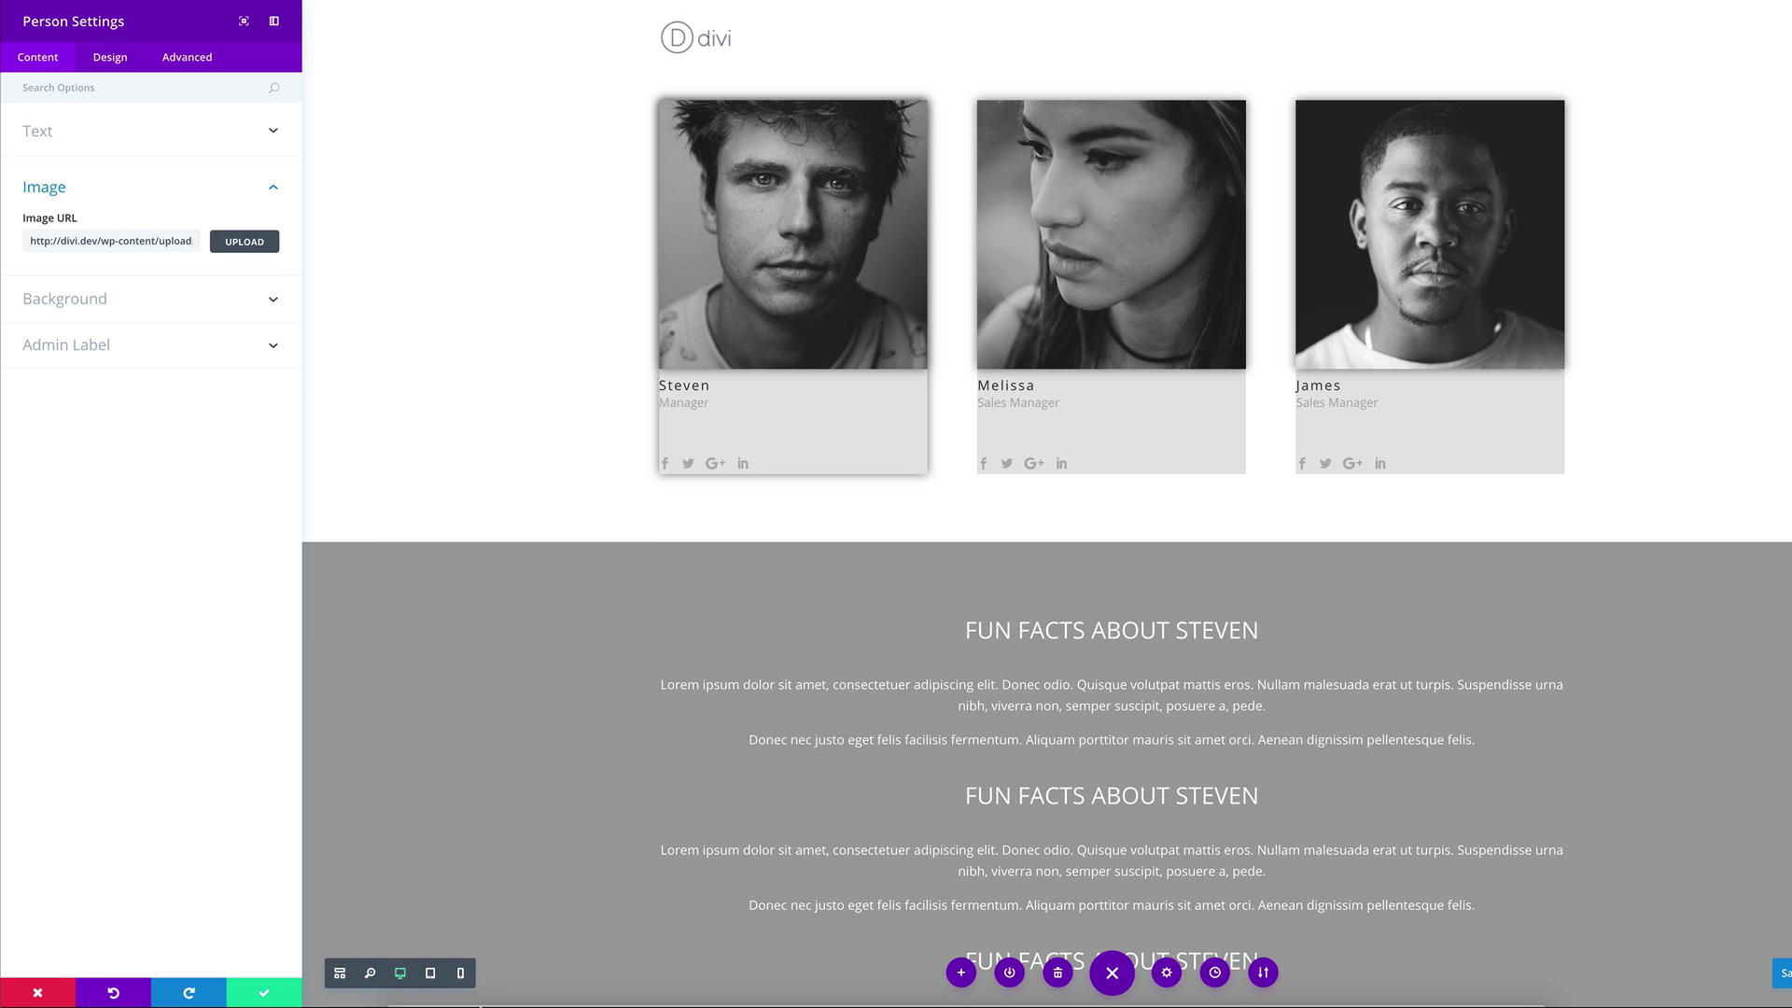
pyautogui.click(266, 993)
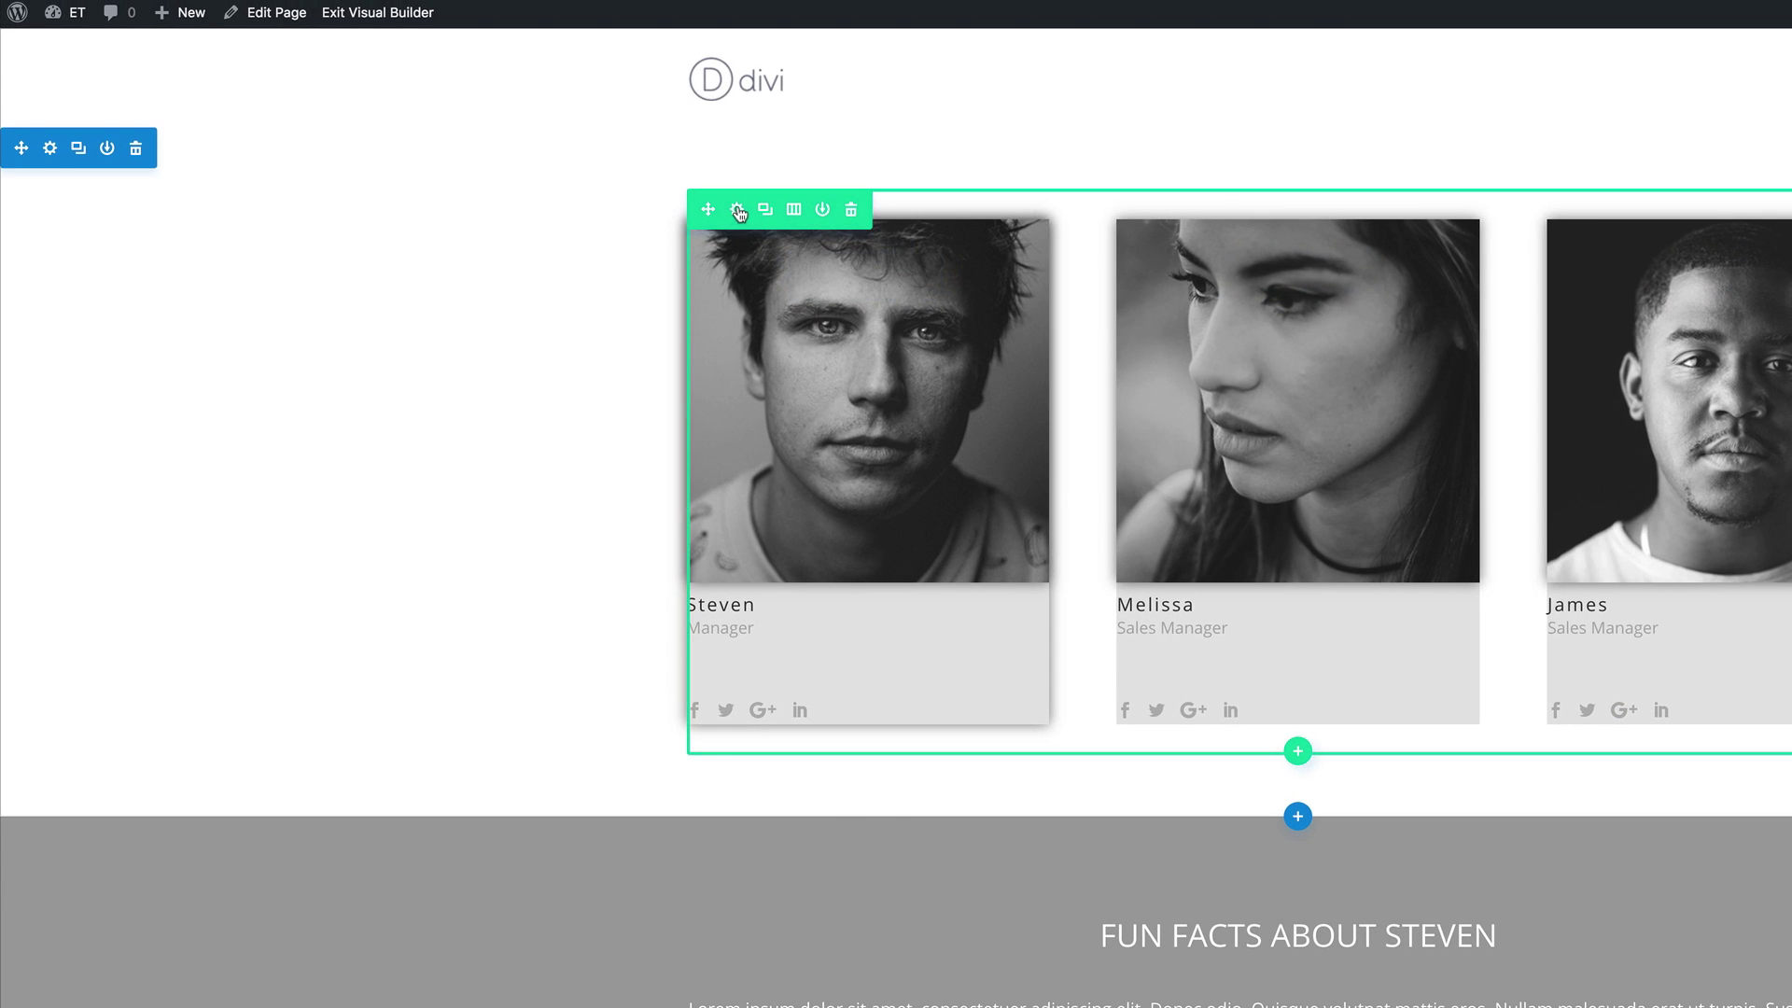
# Copy the box-shadow CSS from the Column 1 Main Element in the settings of the row holding the Person modules
pyautogui.click(738, 209)
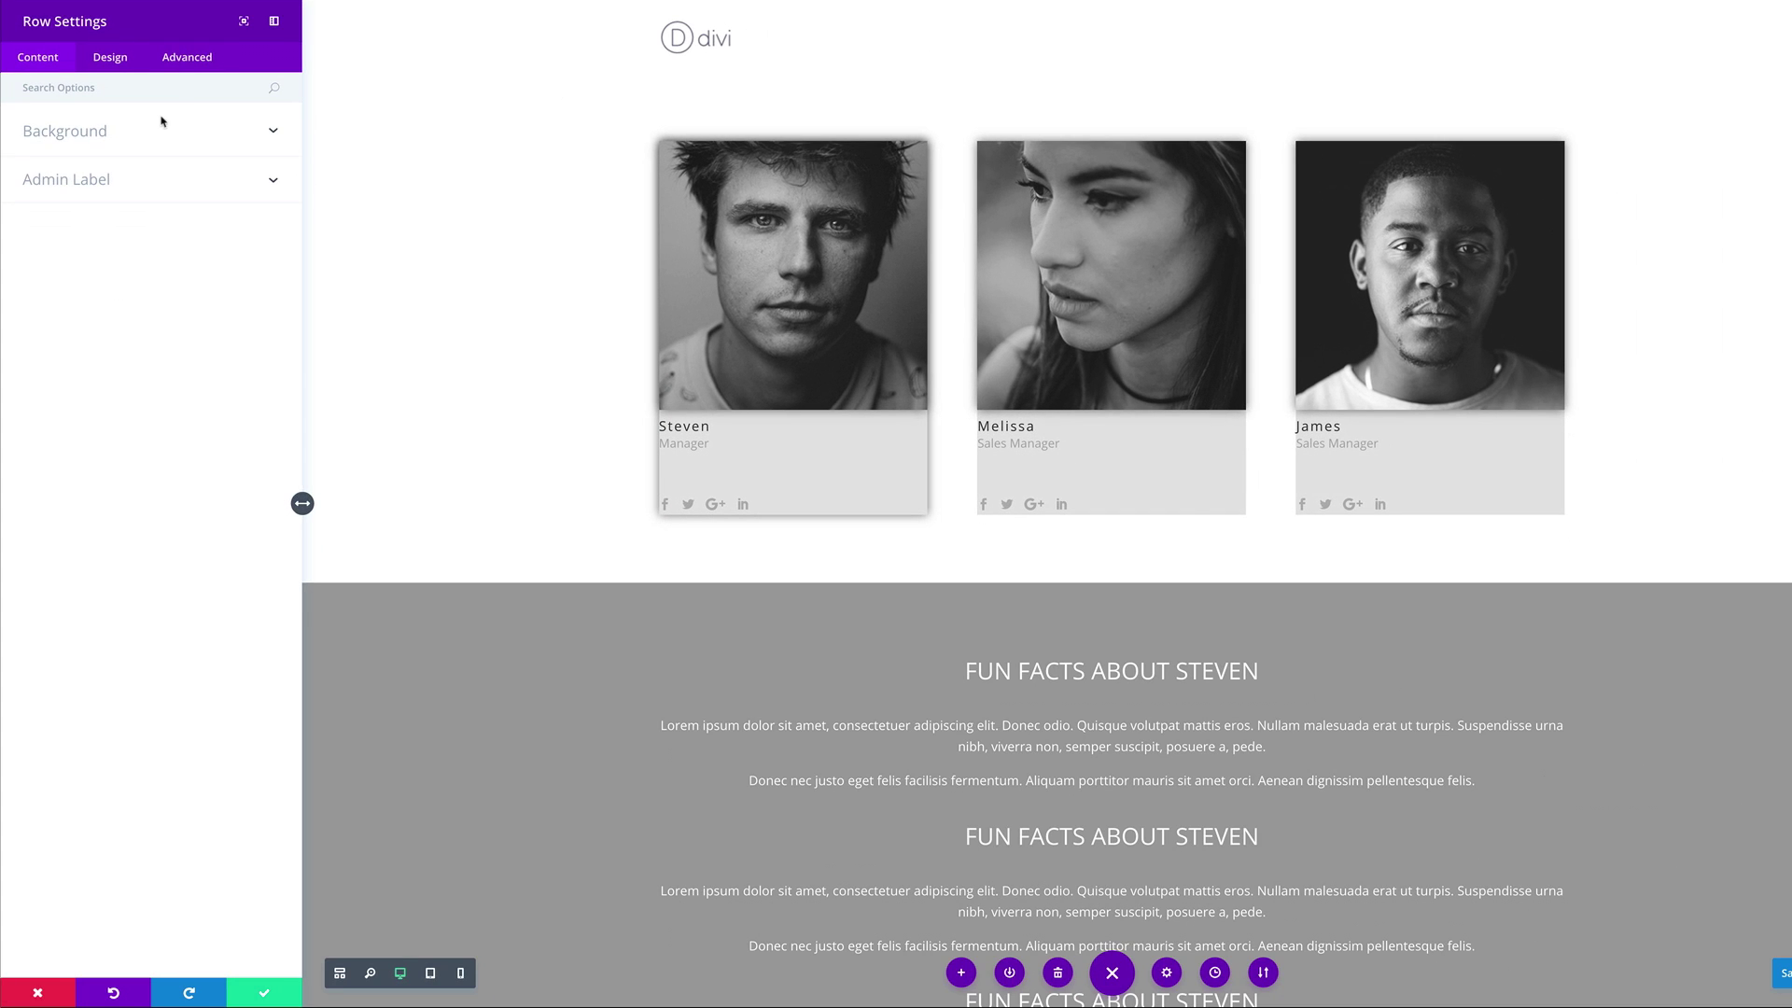
pyautogui.click(195, 61)
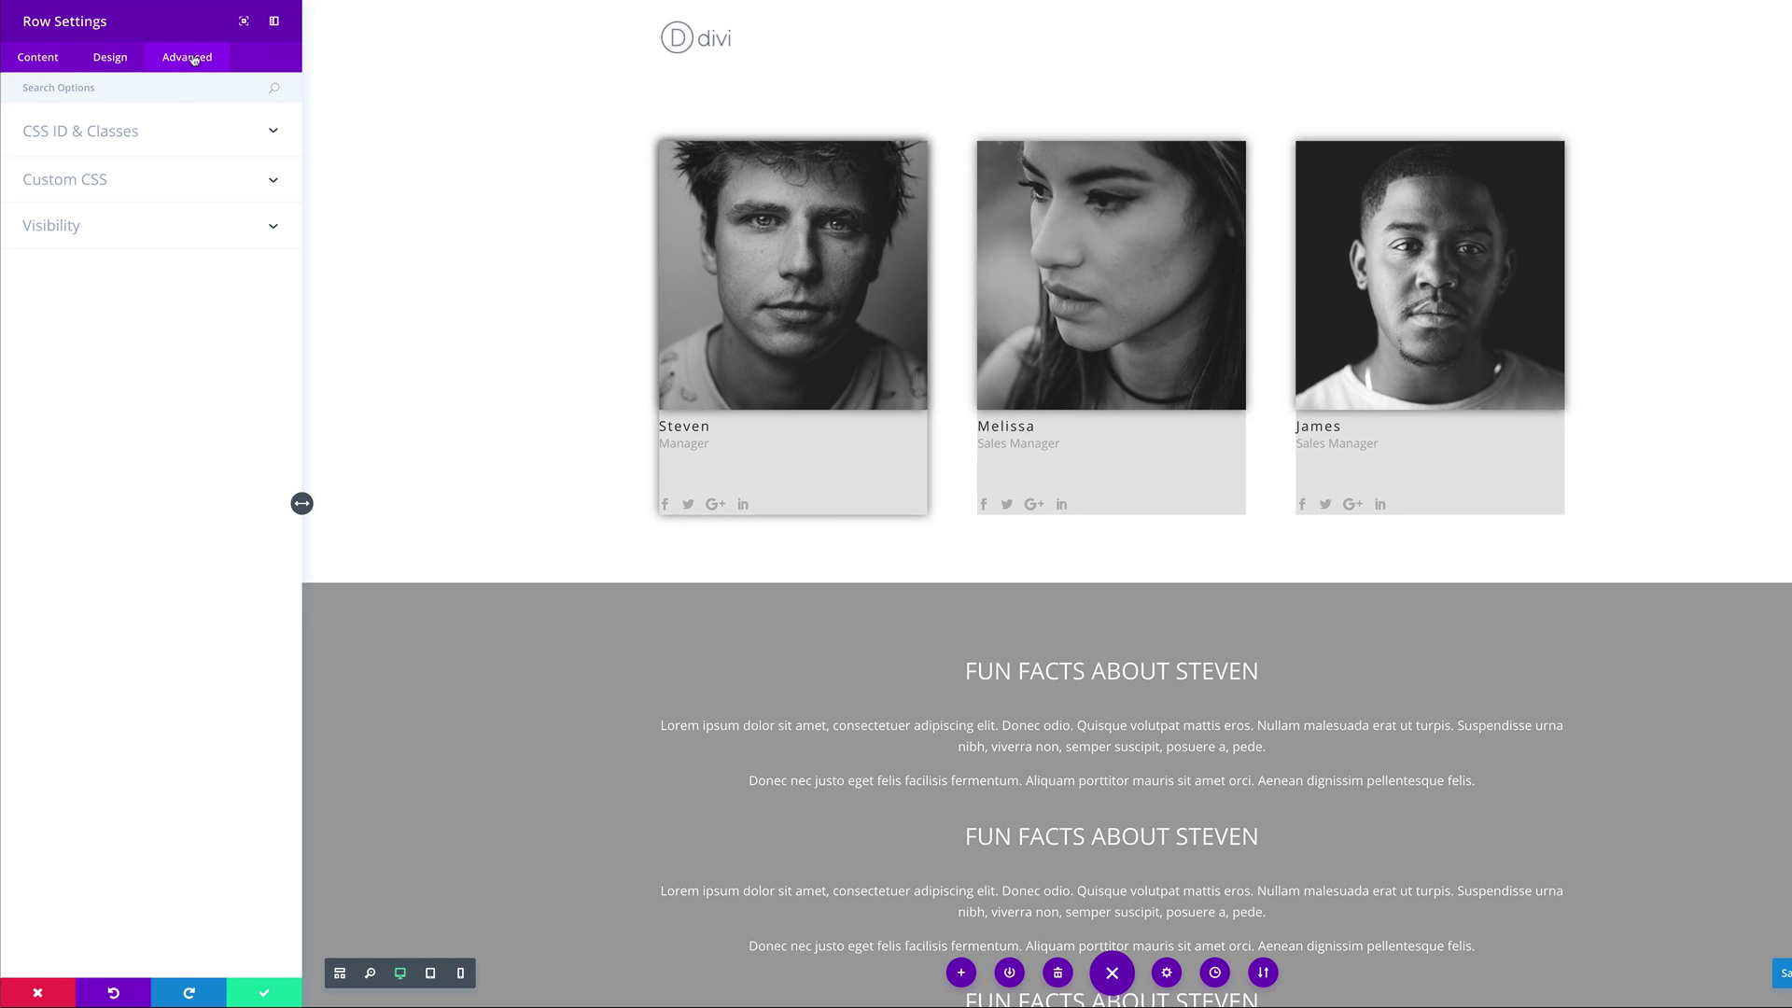
pyautogui.click(65, 180)
pyautogui.click(230, 686)
pyautogui.hotkey('ctrl', 'a')
pyautogui.hotkey('ctrl', 'c')
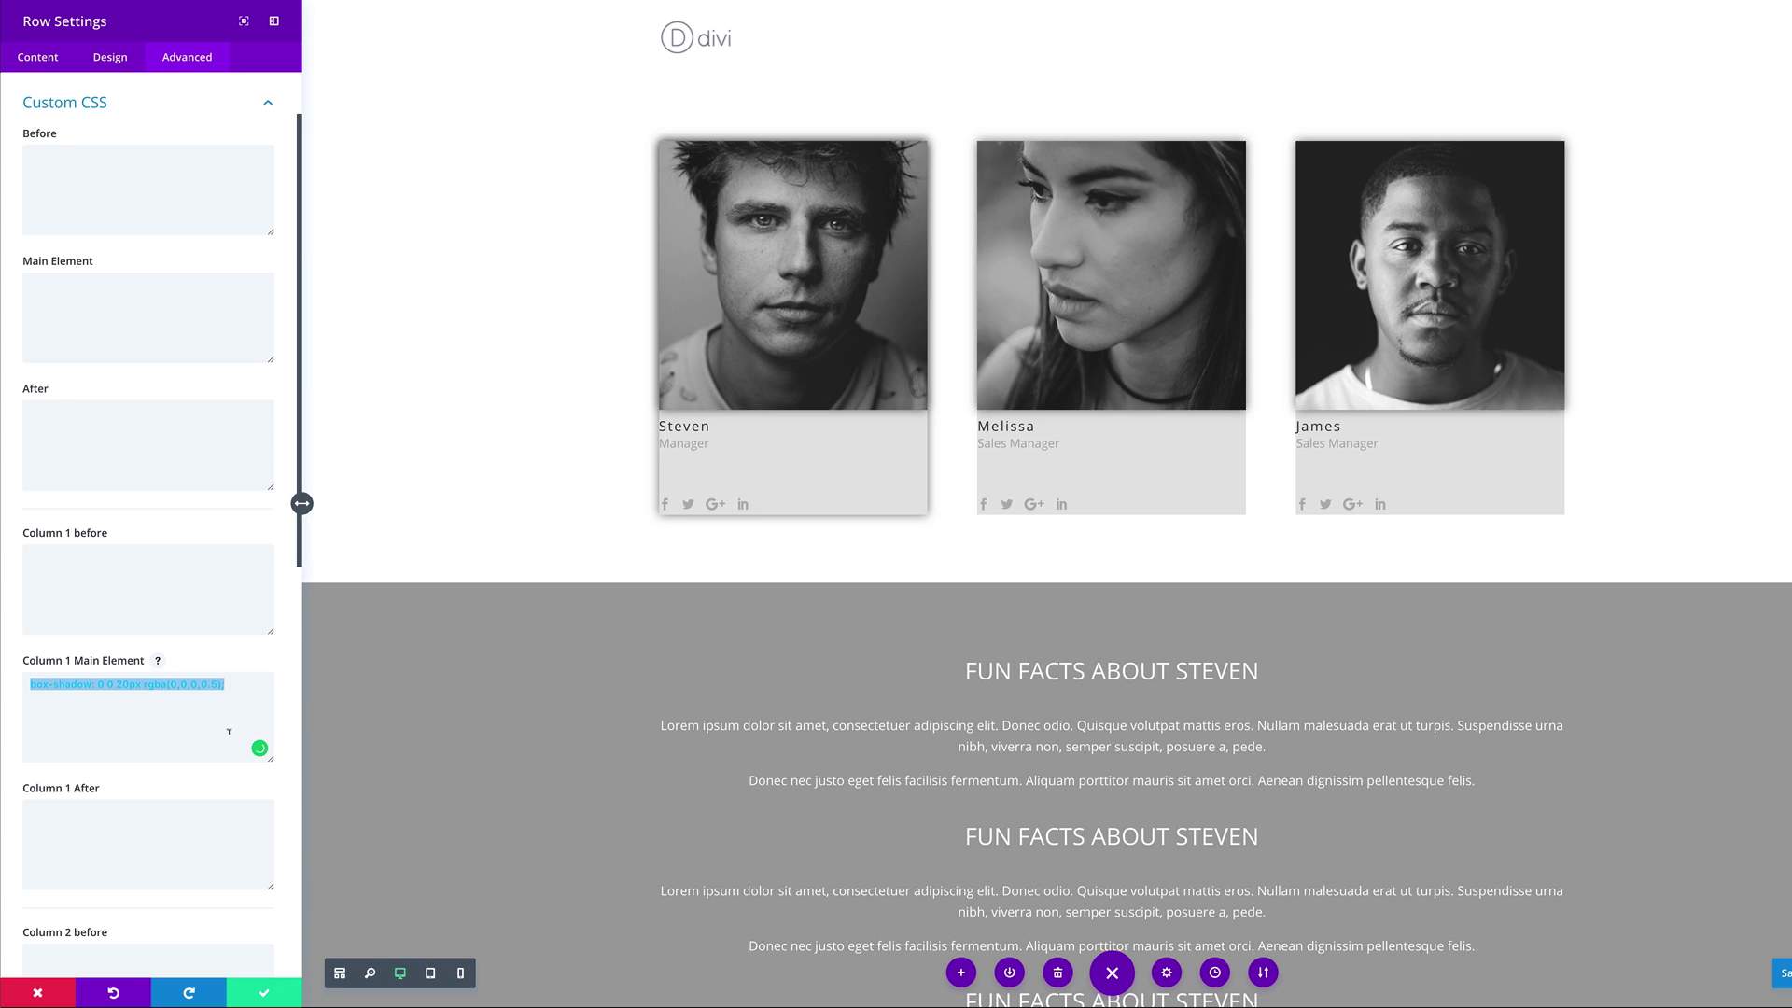
# Paste box-shadow: 0 0 20px rgba(0,0,0,0.5); into the Column 2 and Column 3 Main Element CSS and save the row
pyautogui.scroll(-4, 229, 730)
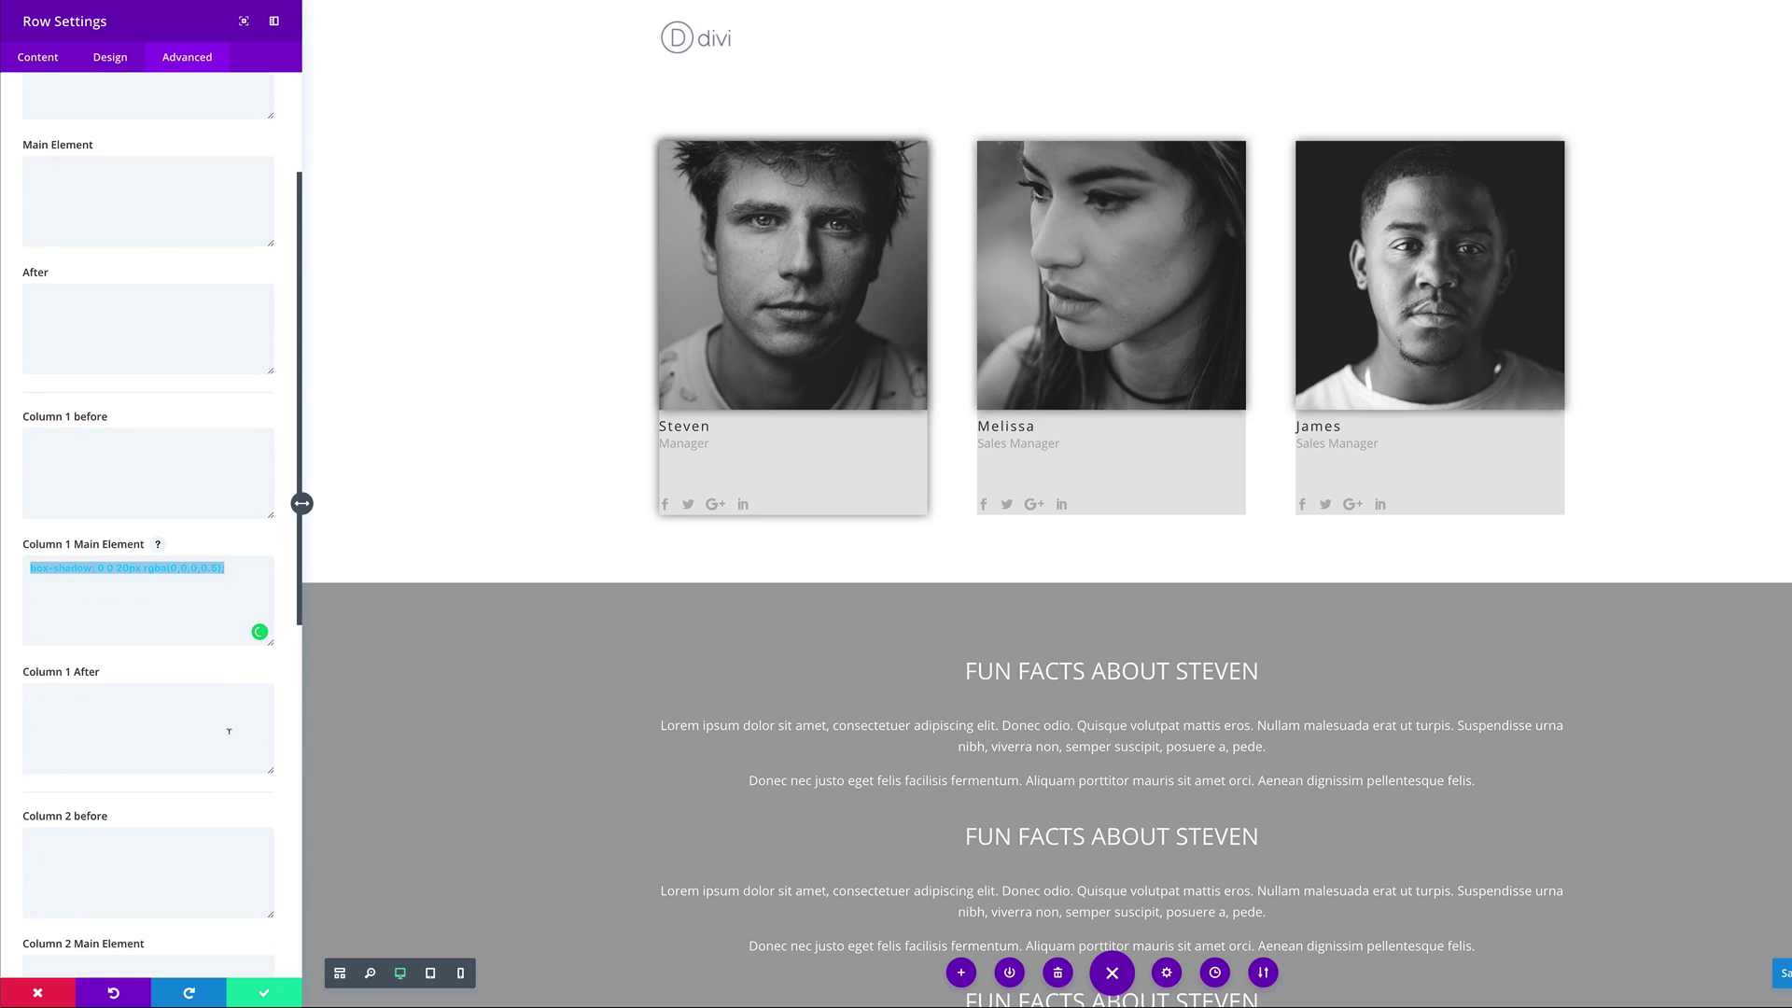
pyautogui.click(180, 786)
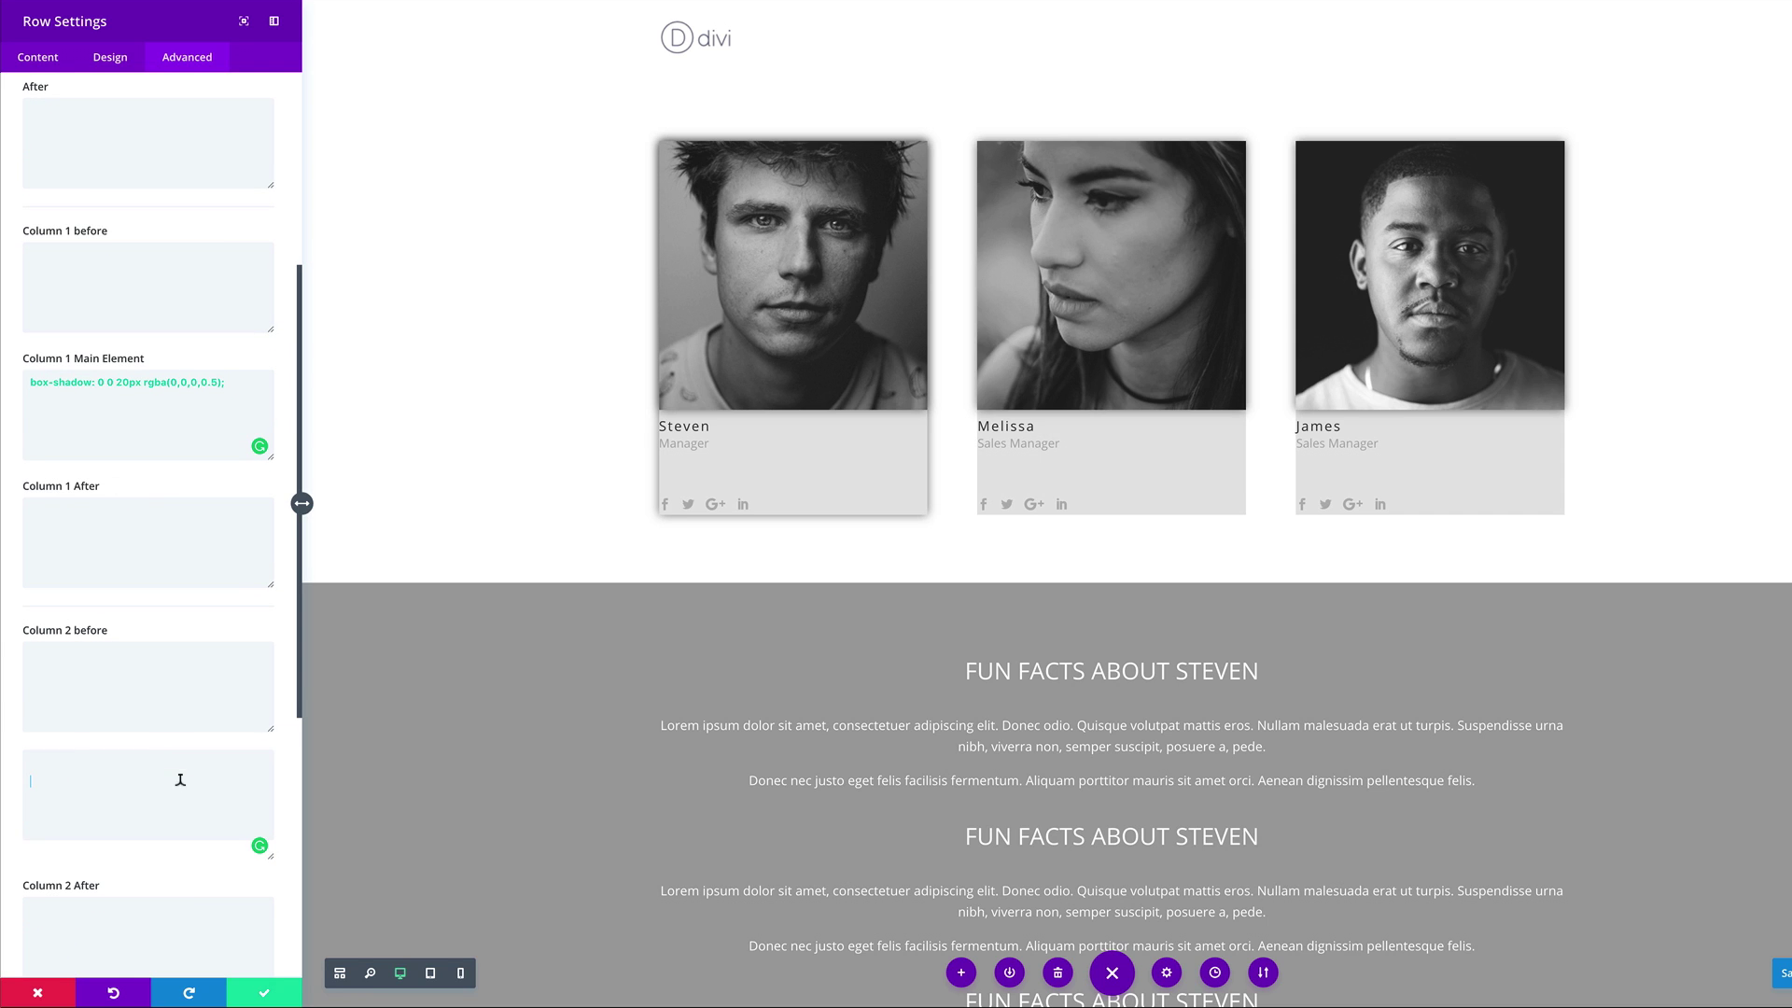
pyautogui.hotkey('ctrl', 'v')
pyautogui.scroll(-5, 180, 784)
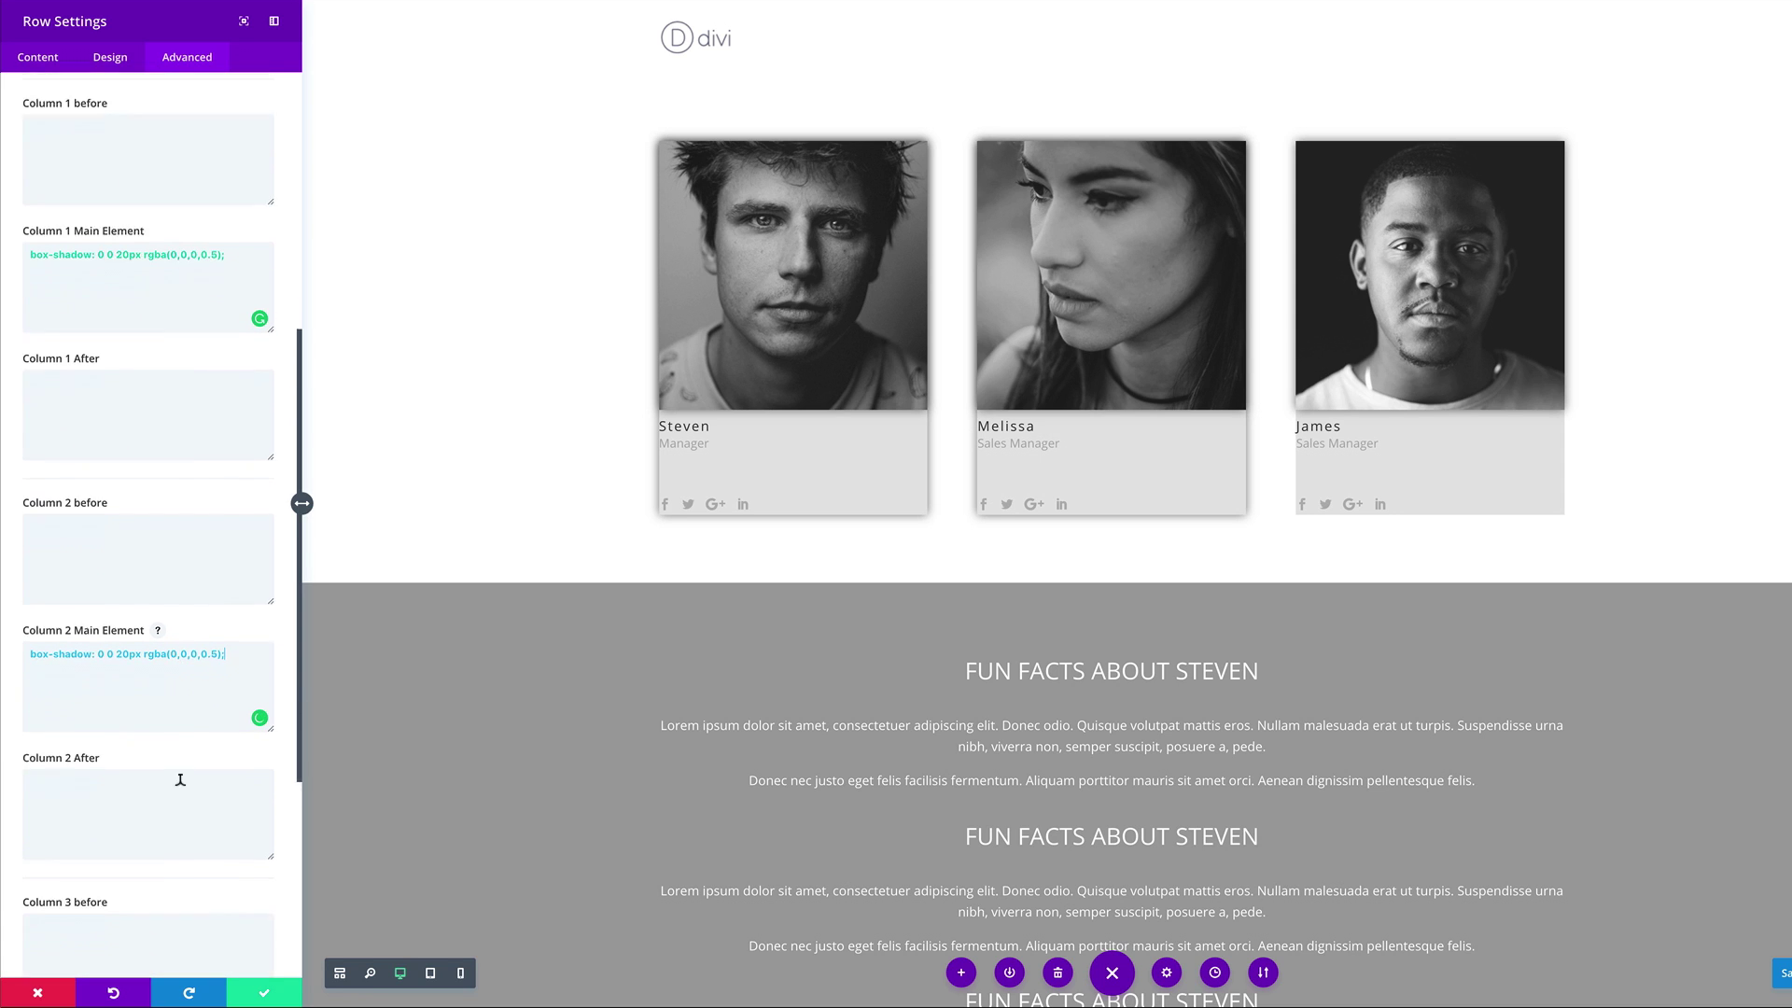
pyautogui.click(131, 745)
pyautogui.hotkey('ctrl', 'v')
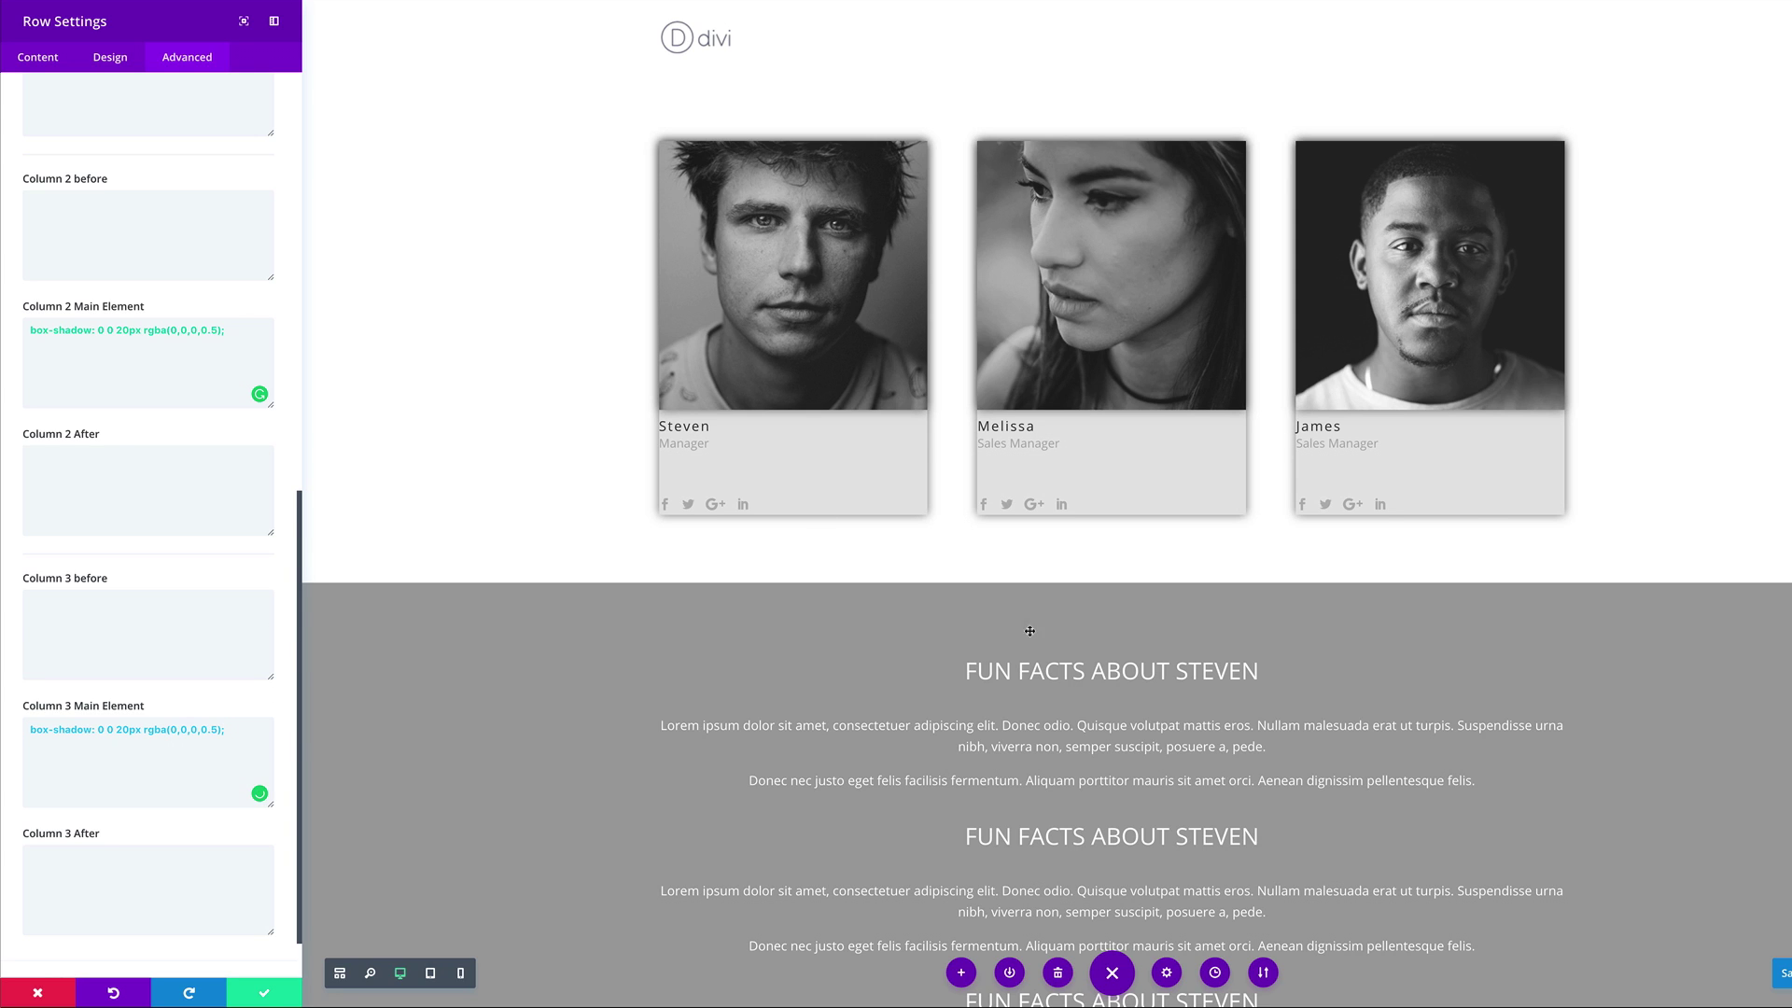
pyautogui.click(265, 995)
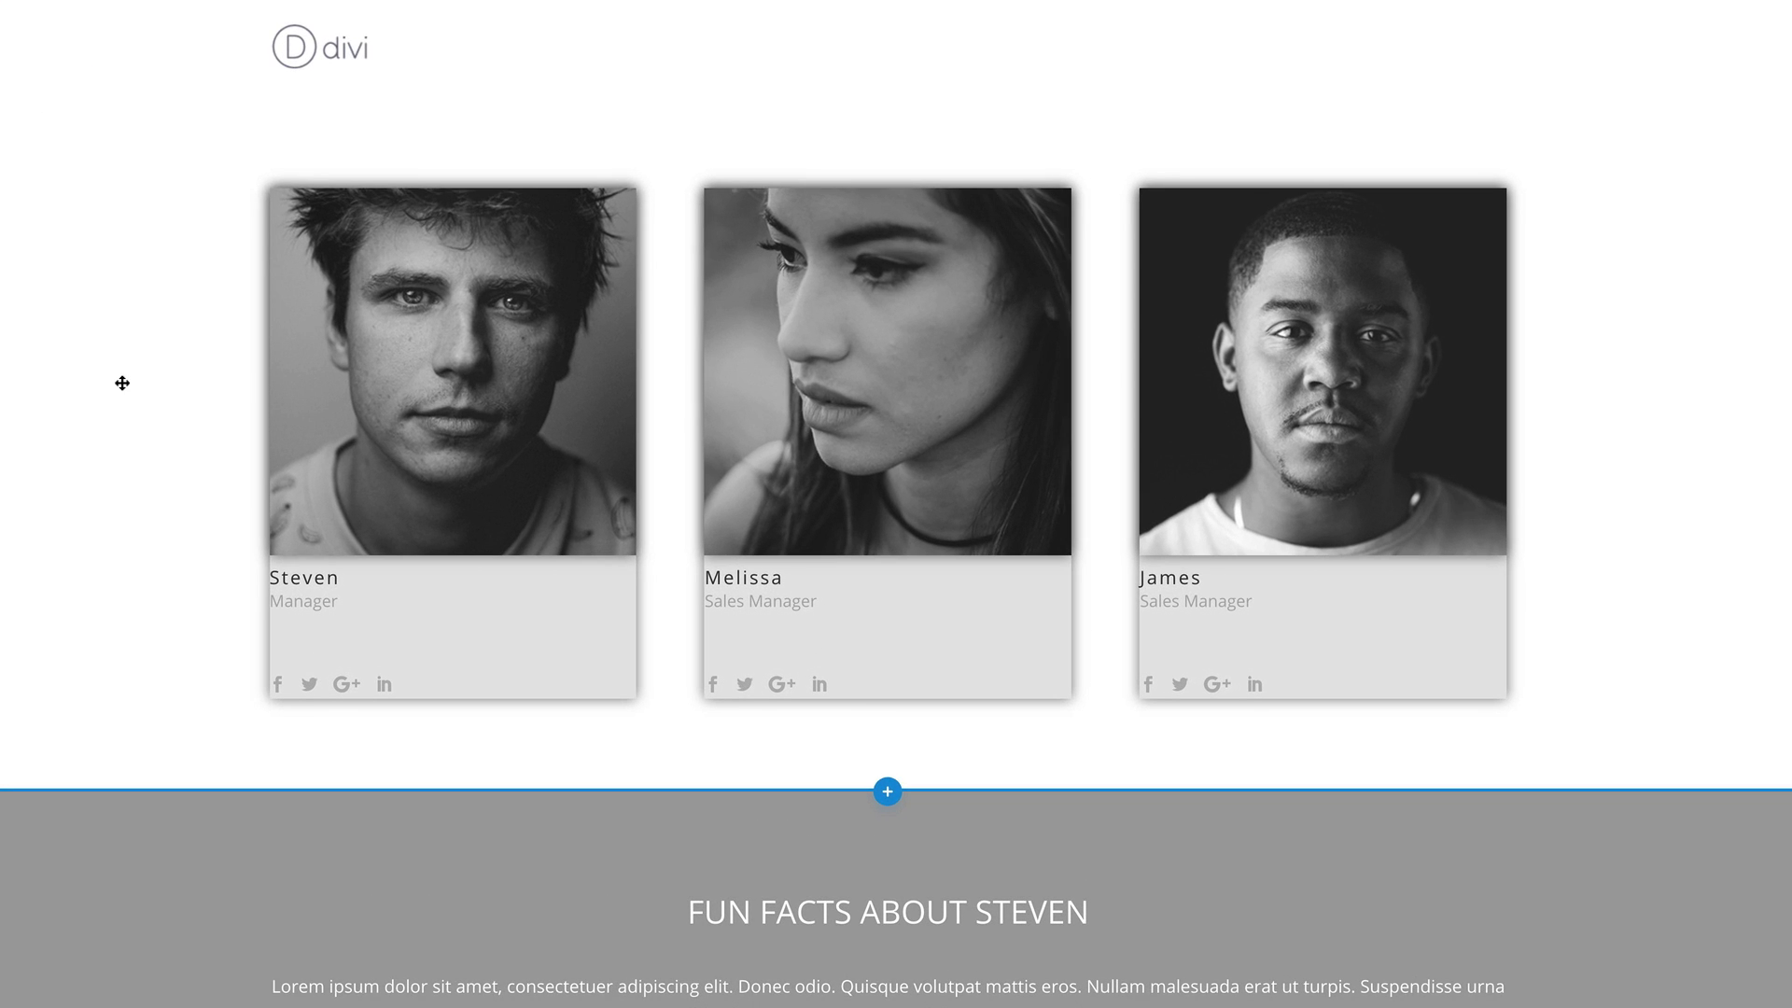
# Give the first Person module the CSS class person1 and save the module
pyautogui.moveTo(419, 258)
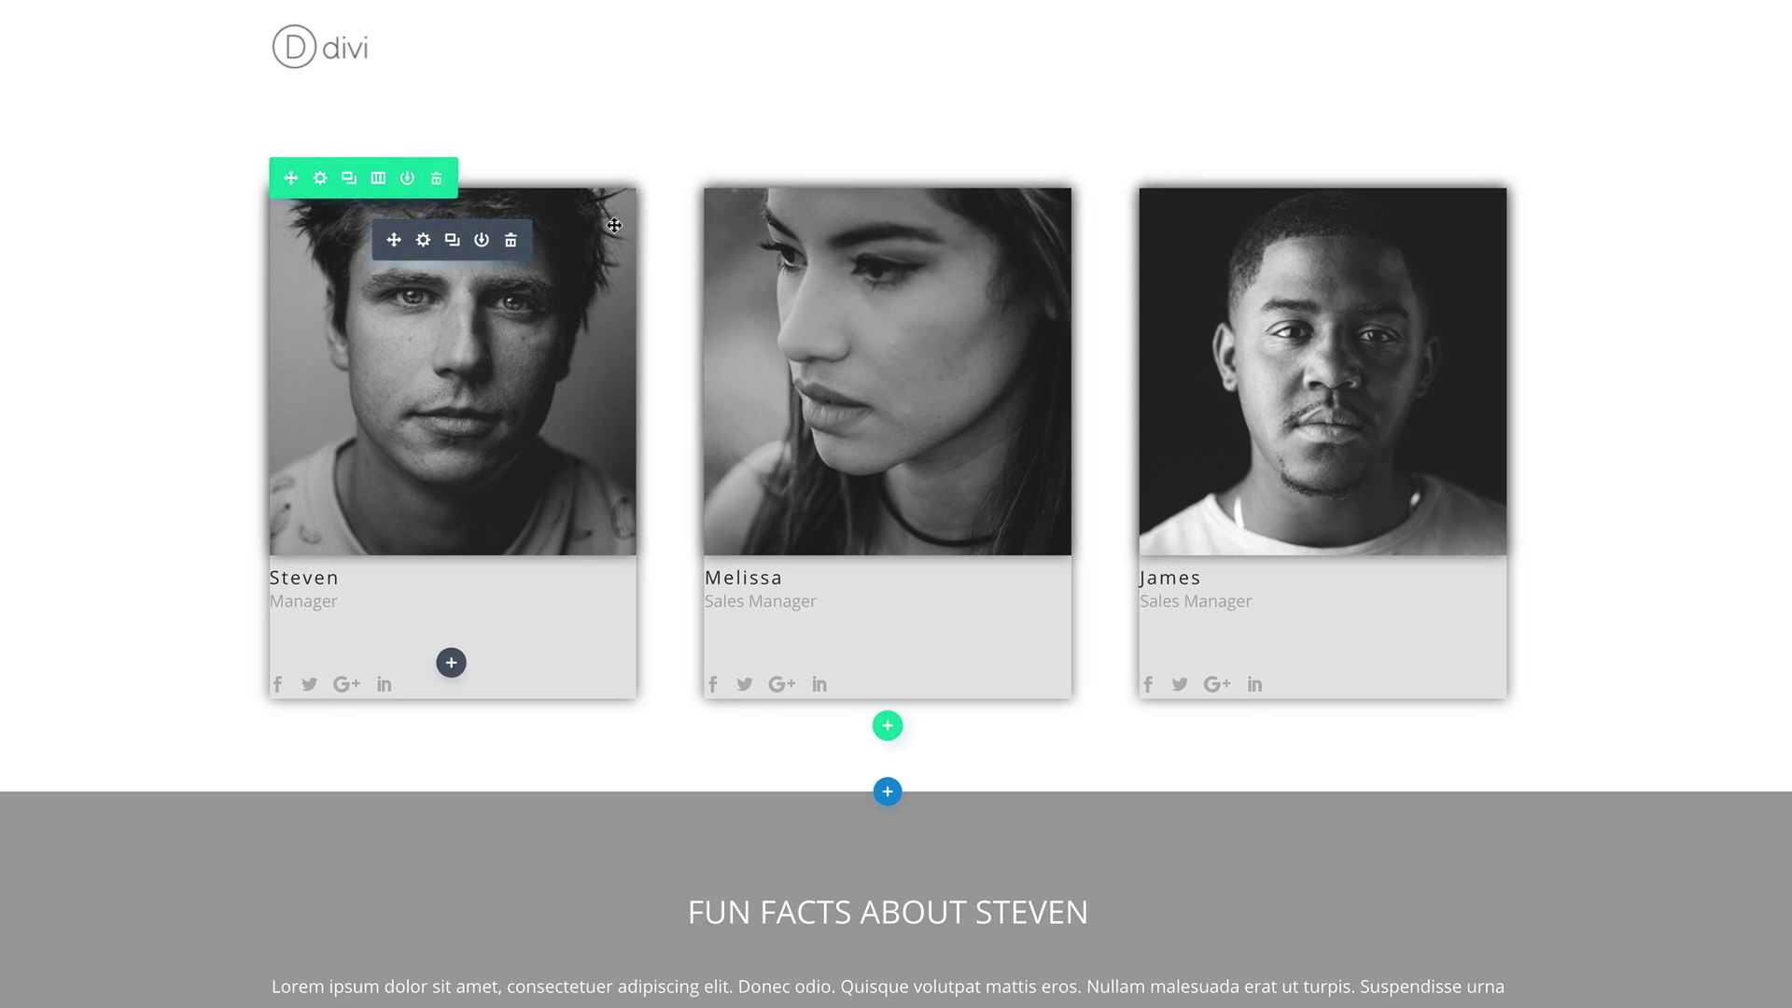
pyautogui.click(422, 241)
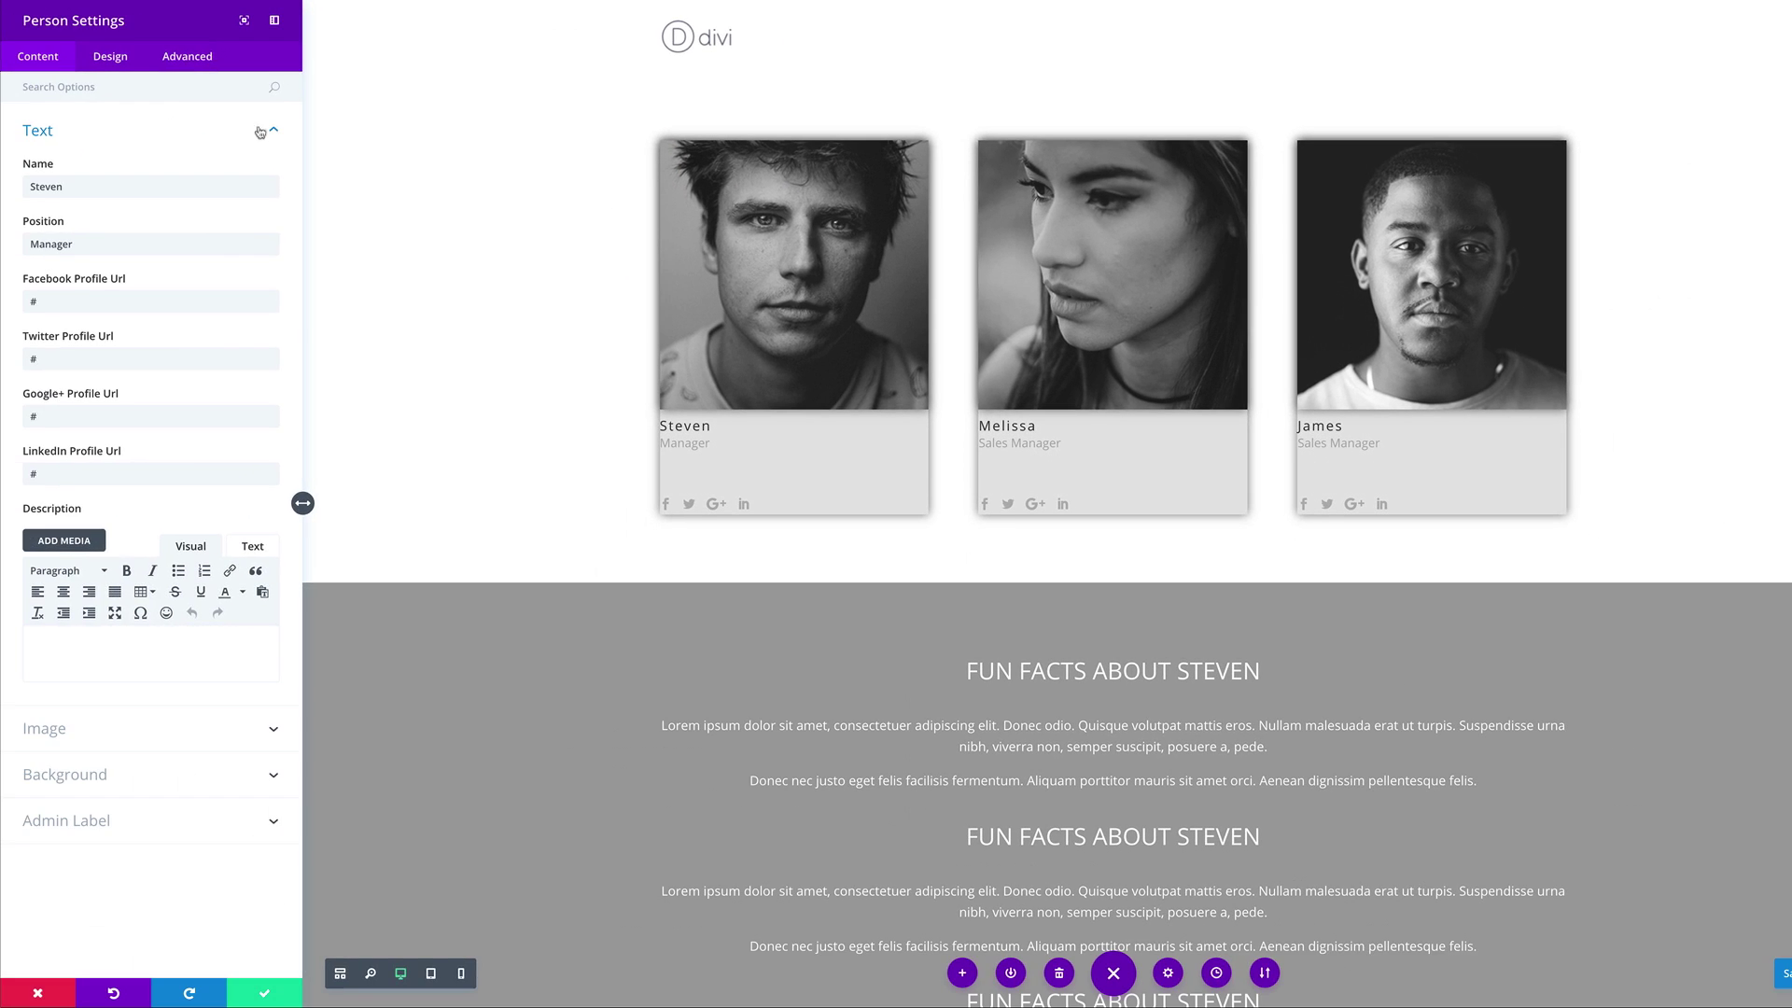
pyautogui.click(196, 58)
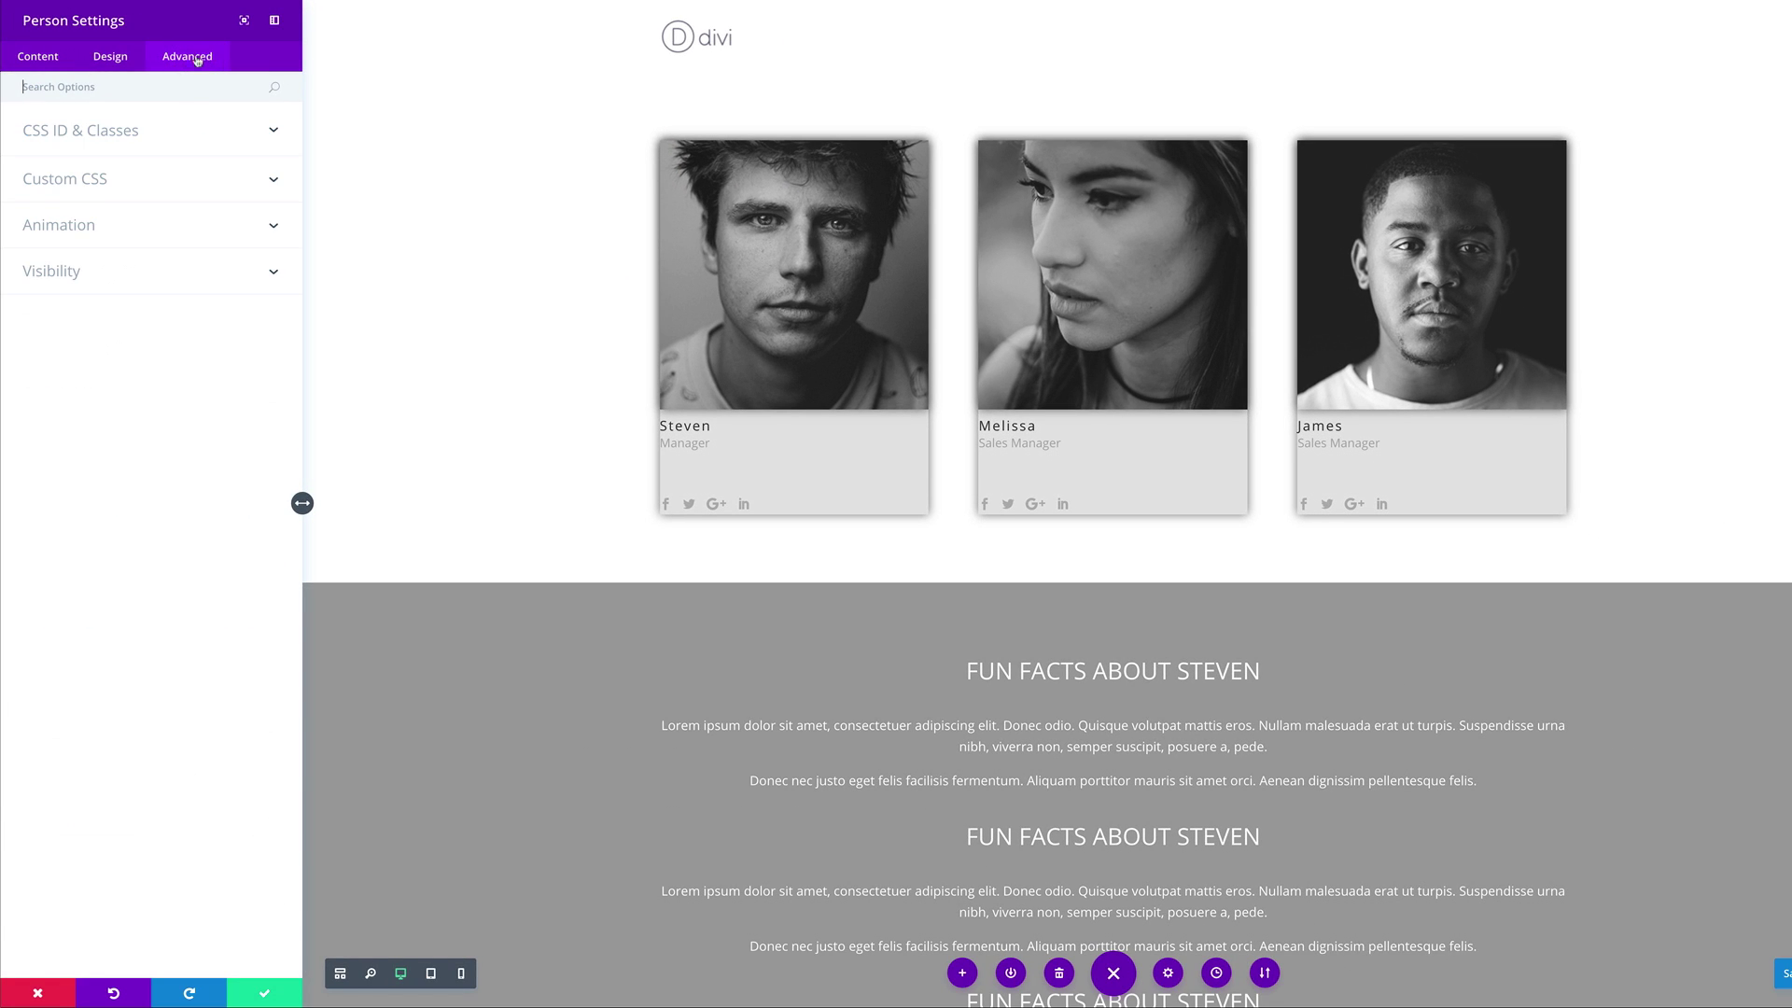
pyautogui.click(114, 135)
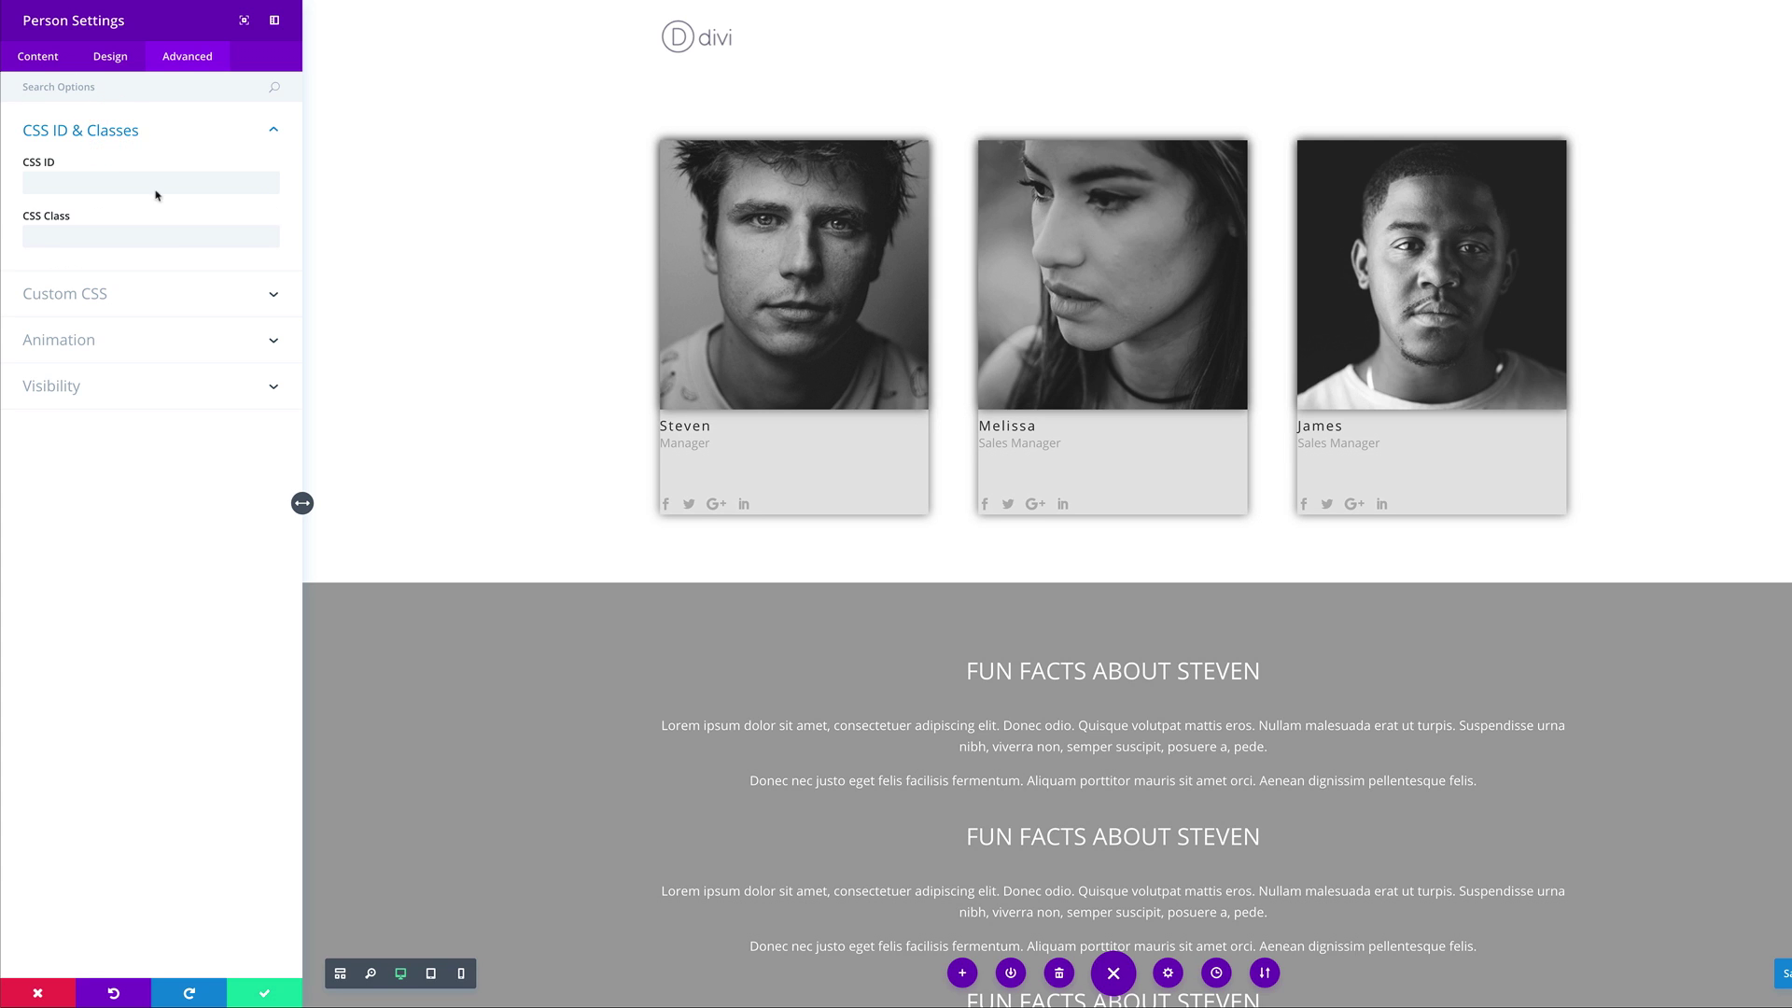
pyautogui.click(143, 232)
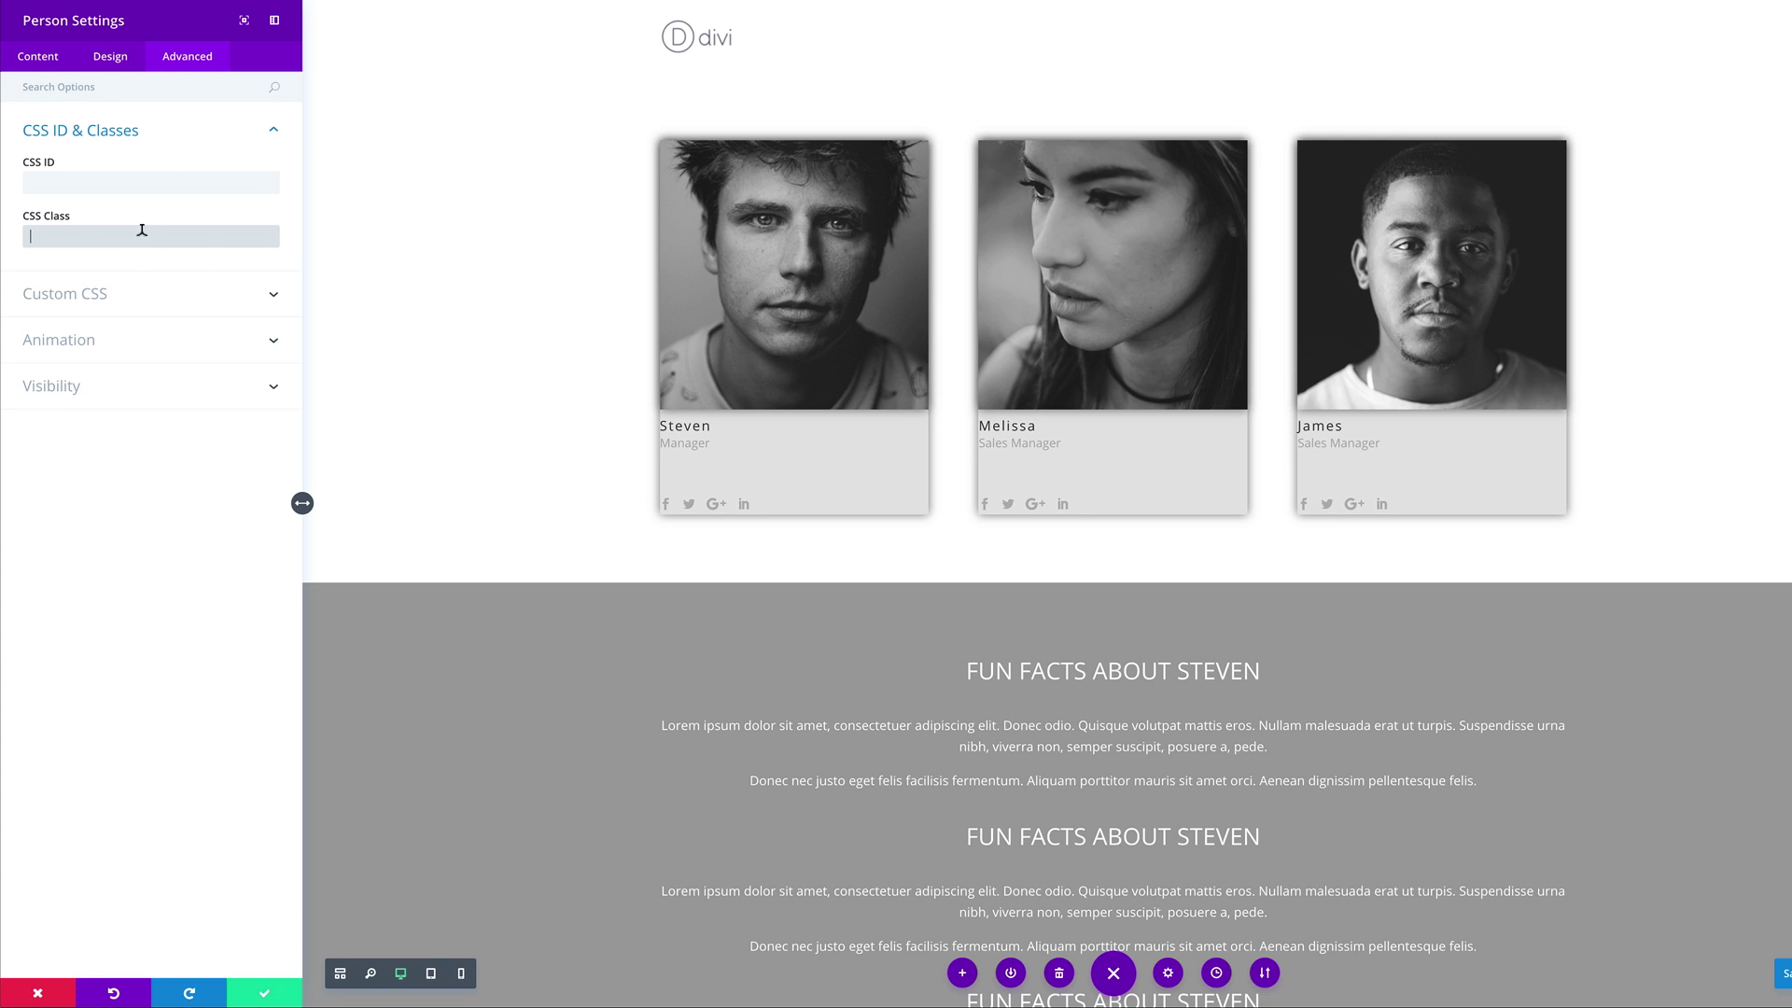
pyautogui.write('person1')
pyautogui.hotkey('ctrl', 'a')
pyautogui.click(266, 992)
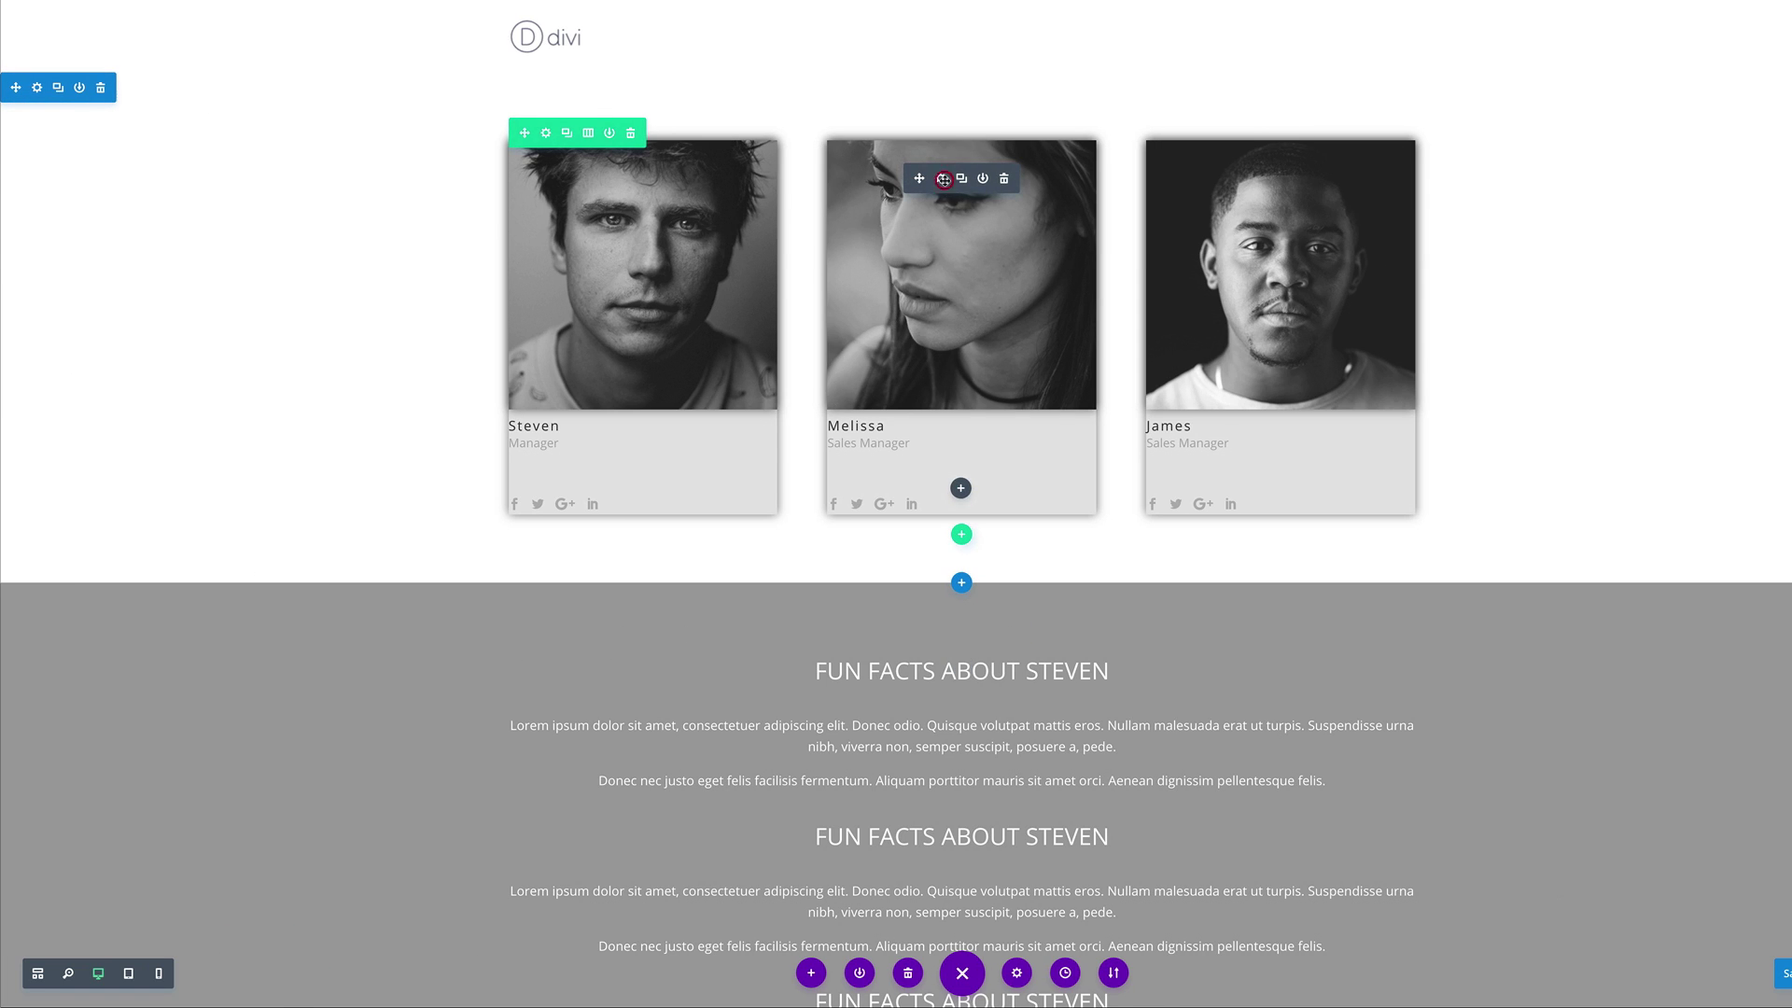
# Give the second Person module the CSS class person2 and save the module
pyautogui.click(942, 180)
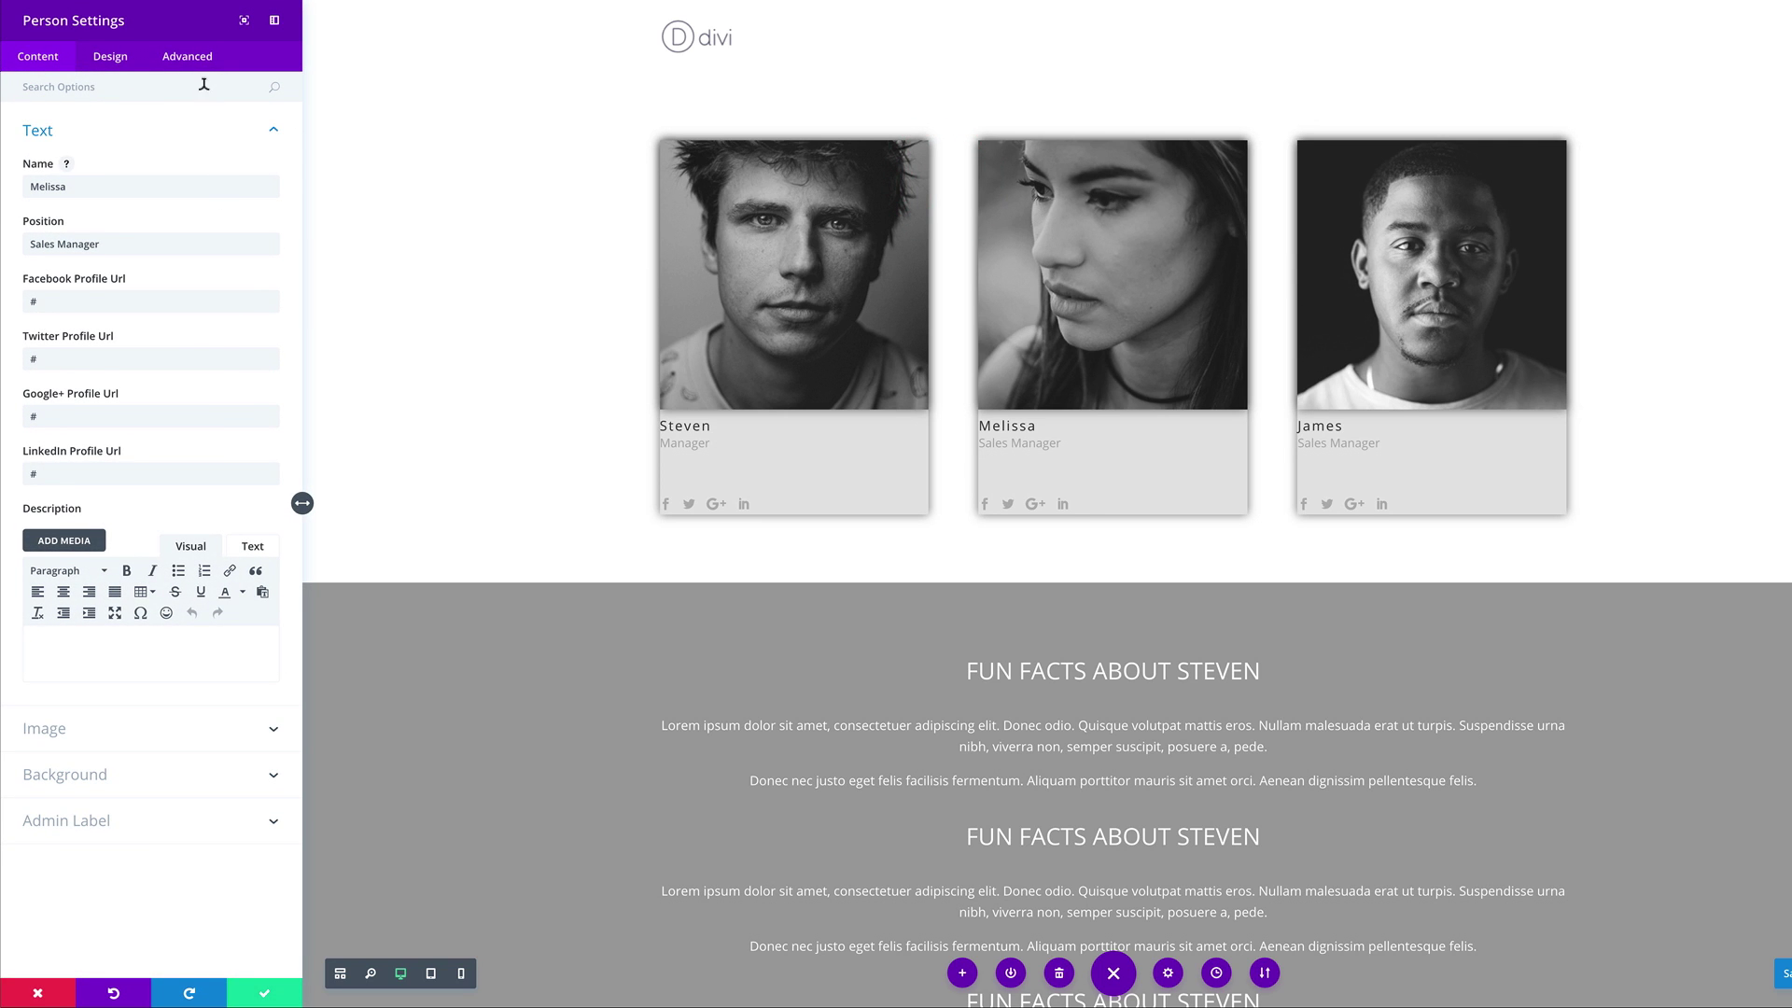
pyautogui.click(187, 56)
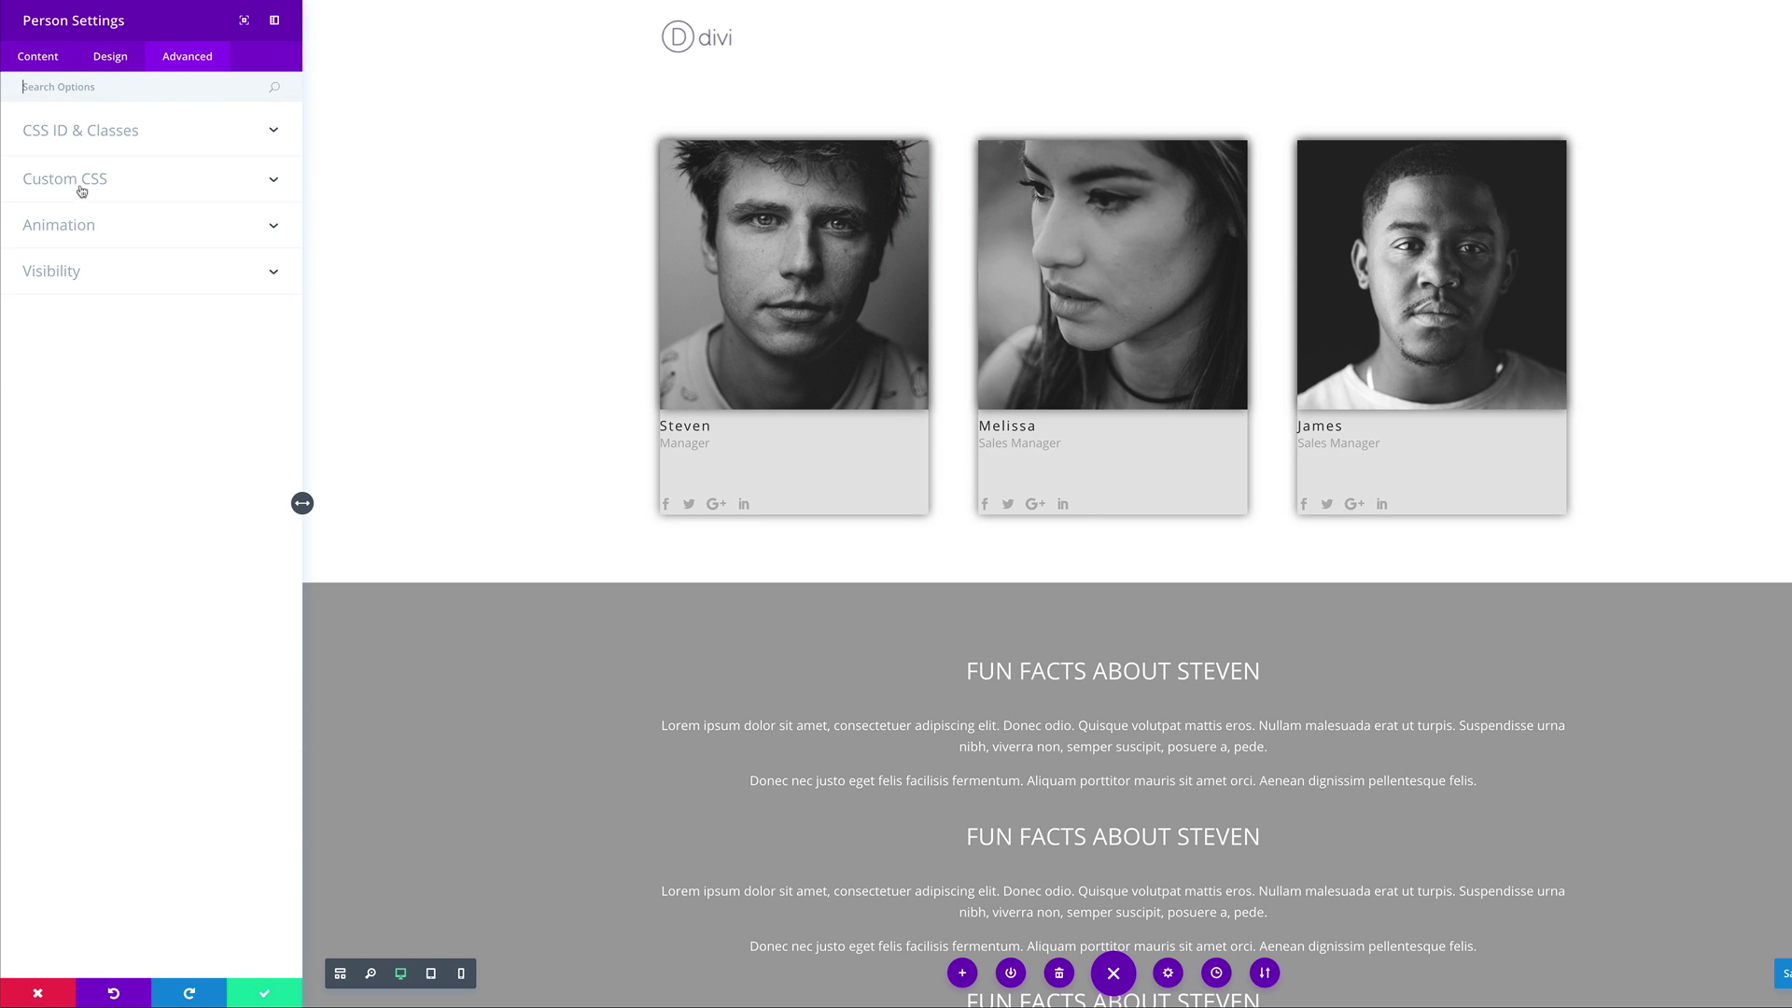
pyautogui.click(105, 141)
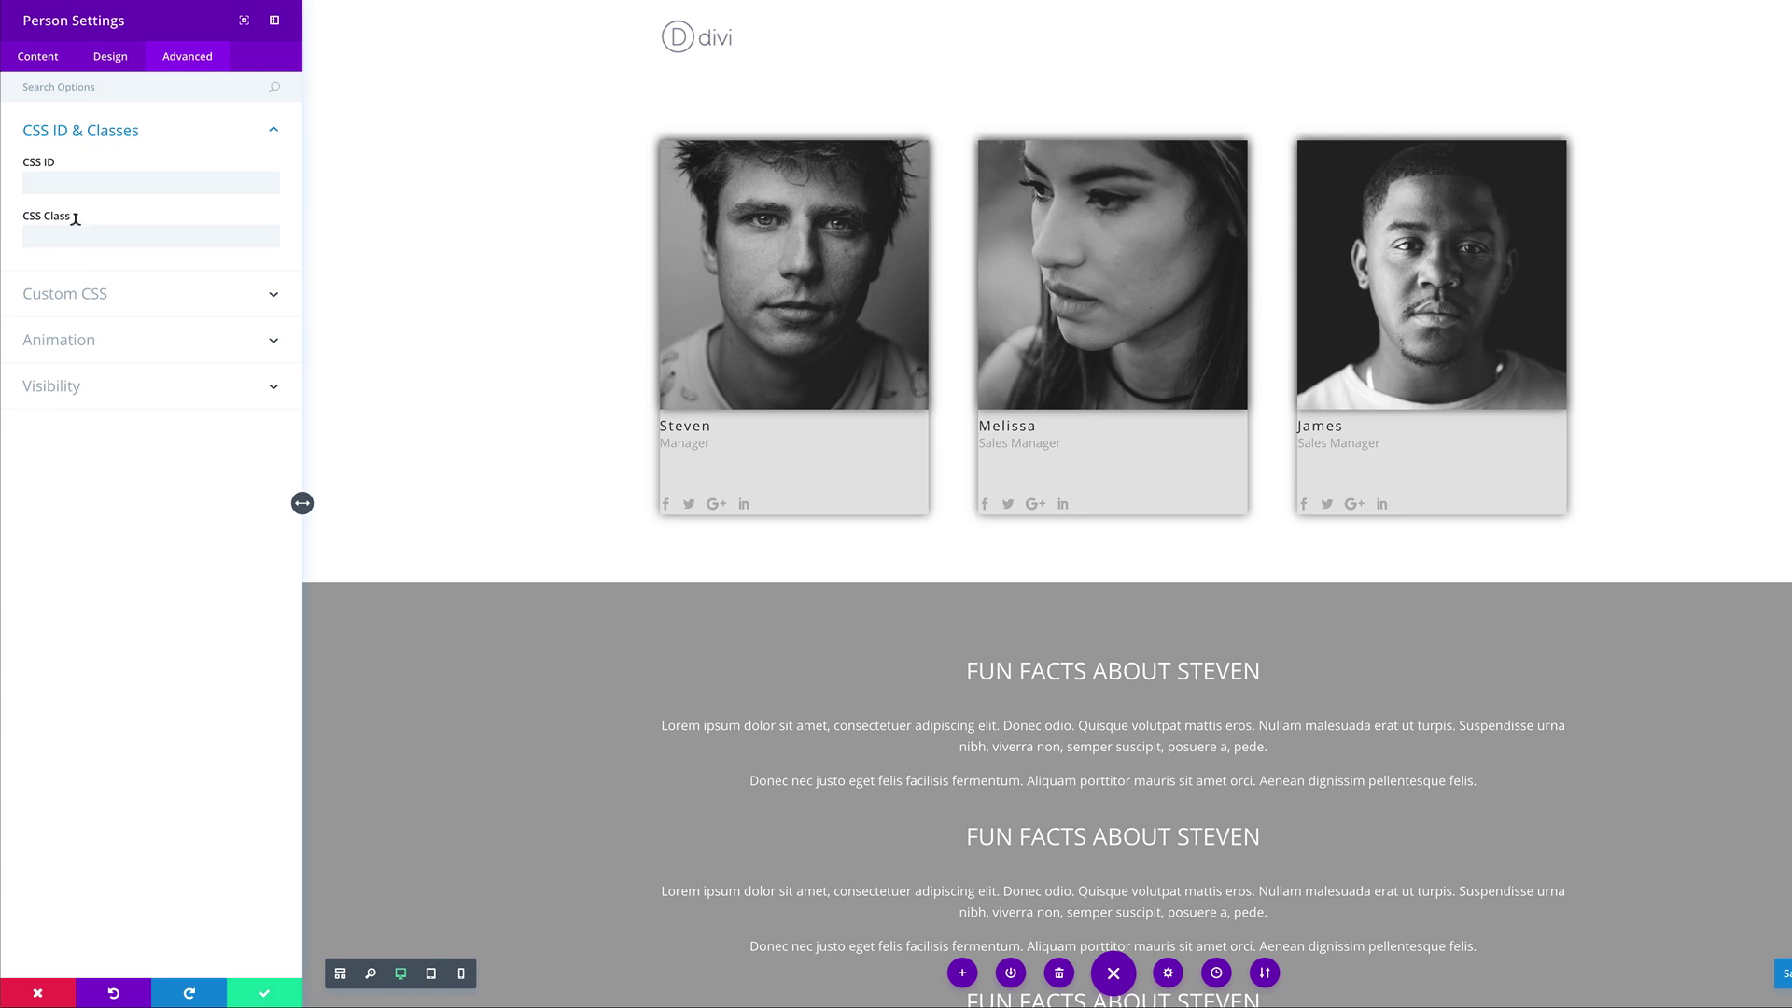
pyautogui.click(73, 232)
pyautogui.write('person1')
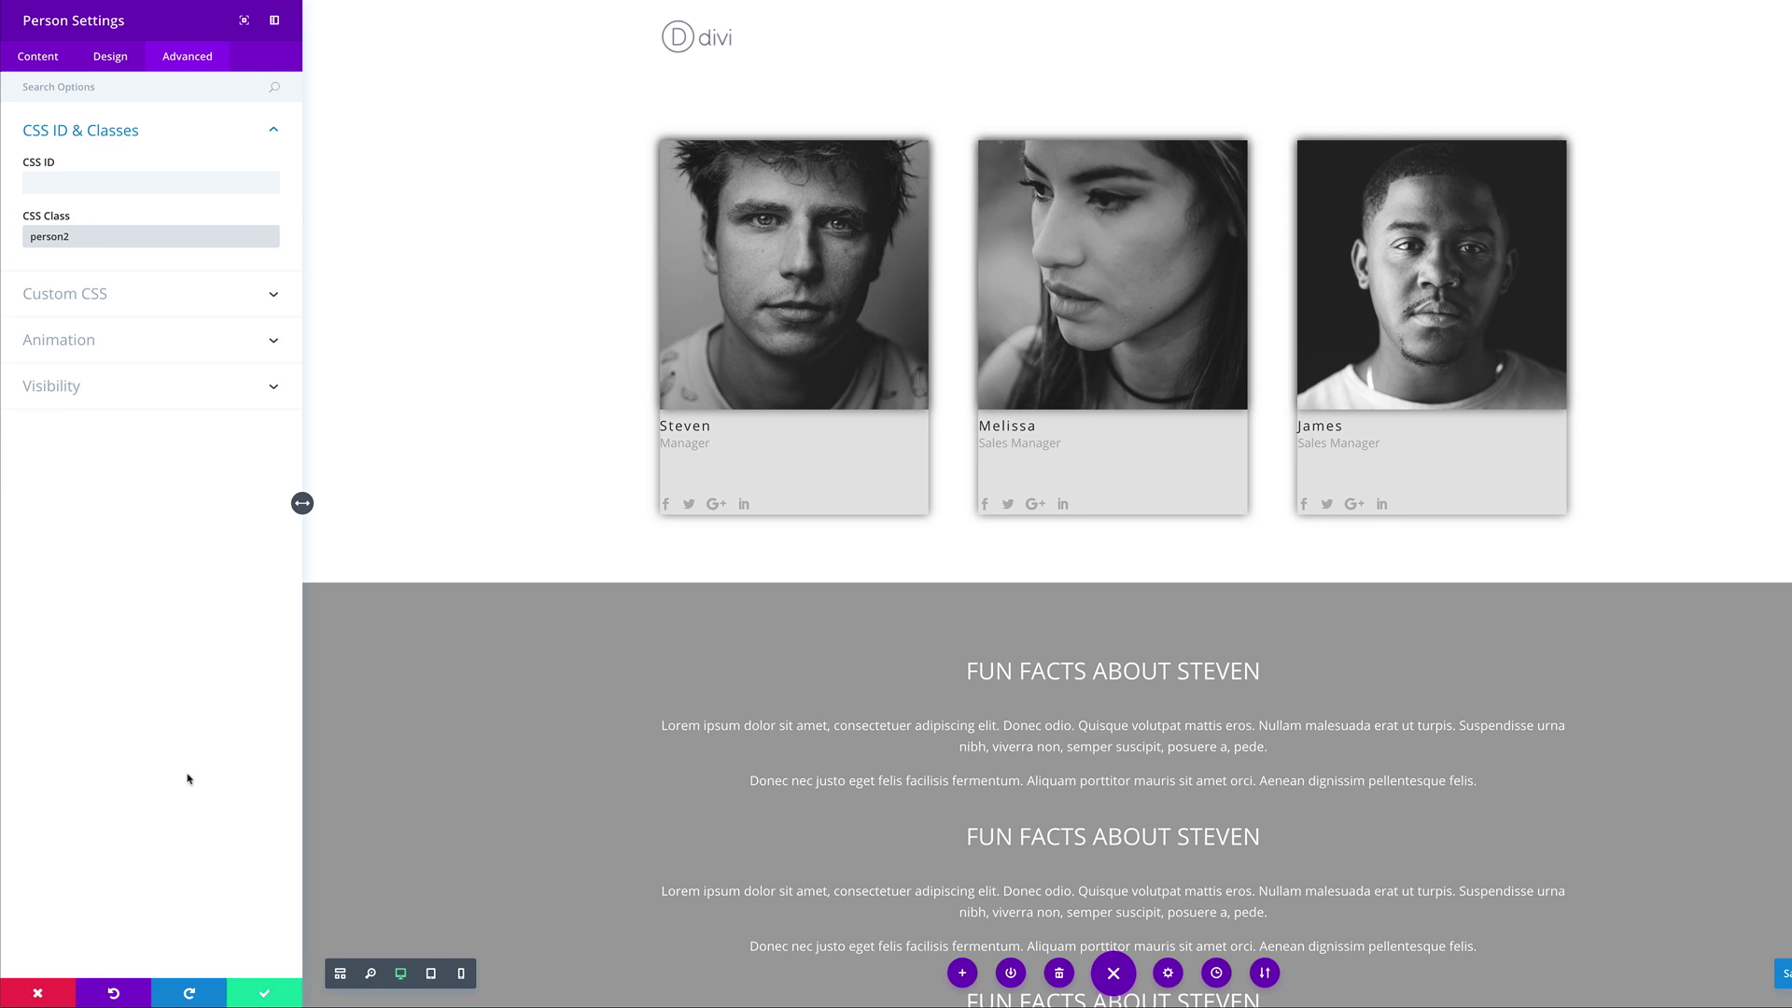
pyautogui.click(267, 995)
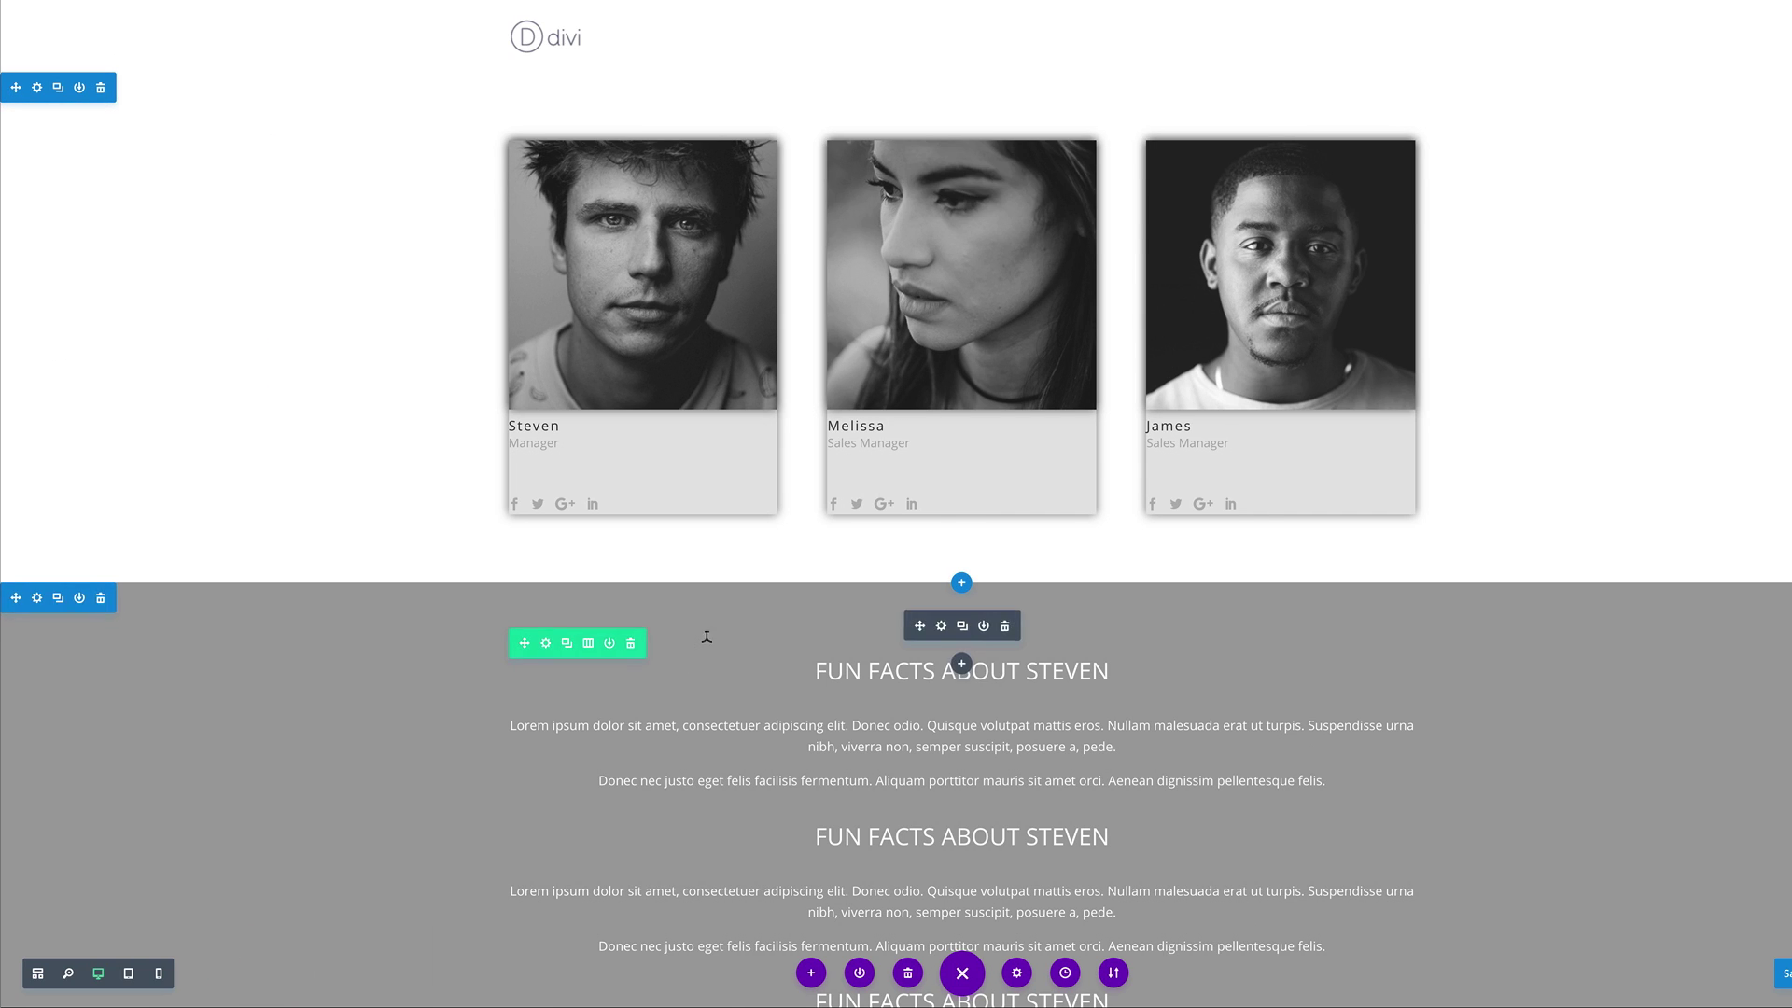
# Open the CSS class setting of the third Person module for editing
pyautogui.click(1259, 177)
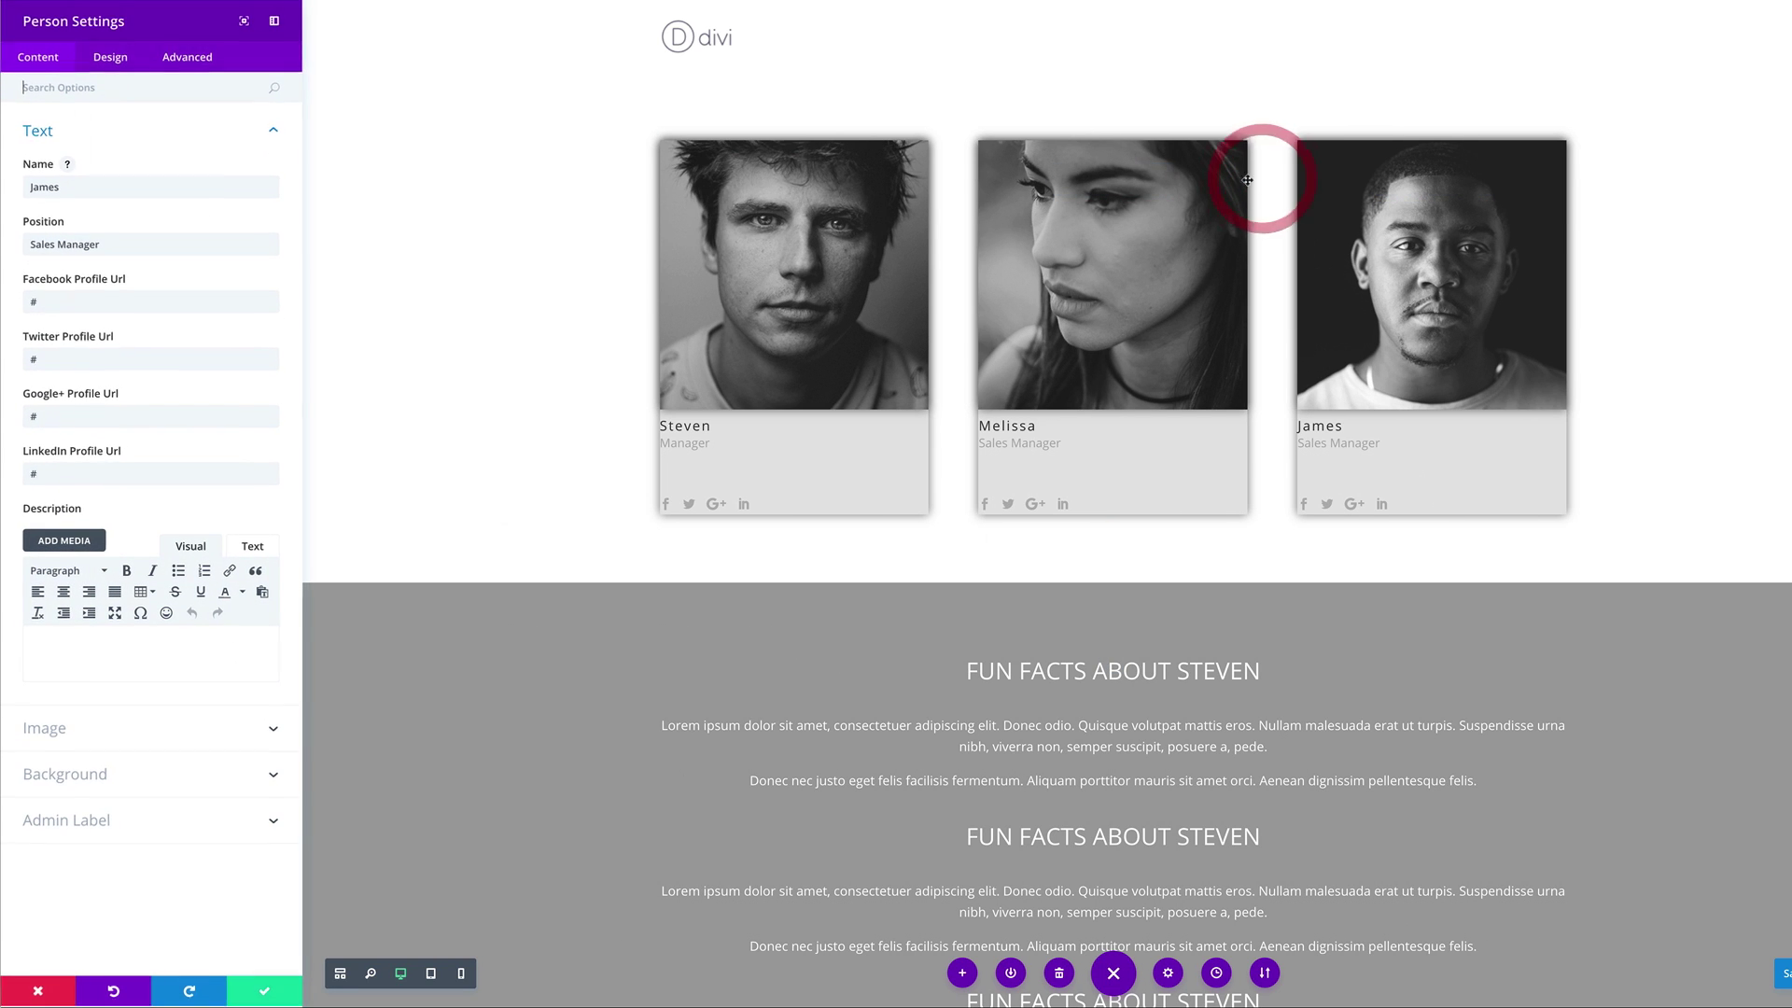
pyautogui.click(201, 61)
pyautogui.click(105, 135)
pyautogui.click(84, 231)
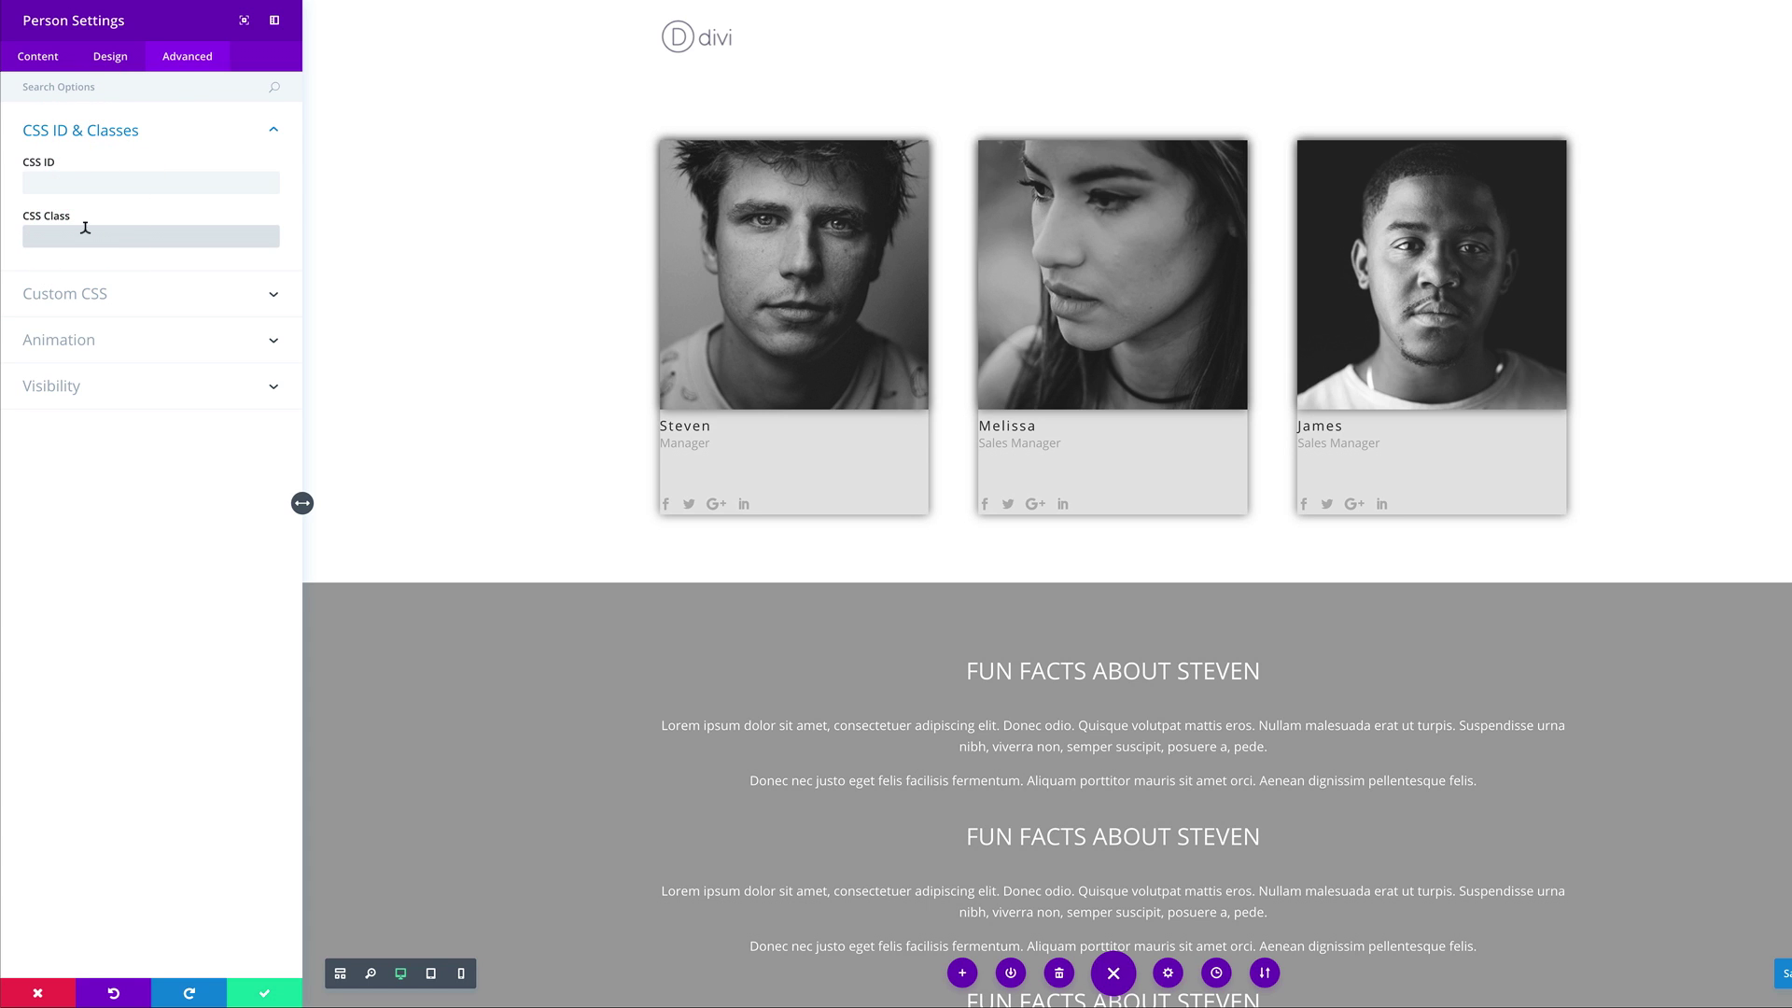
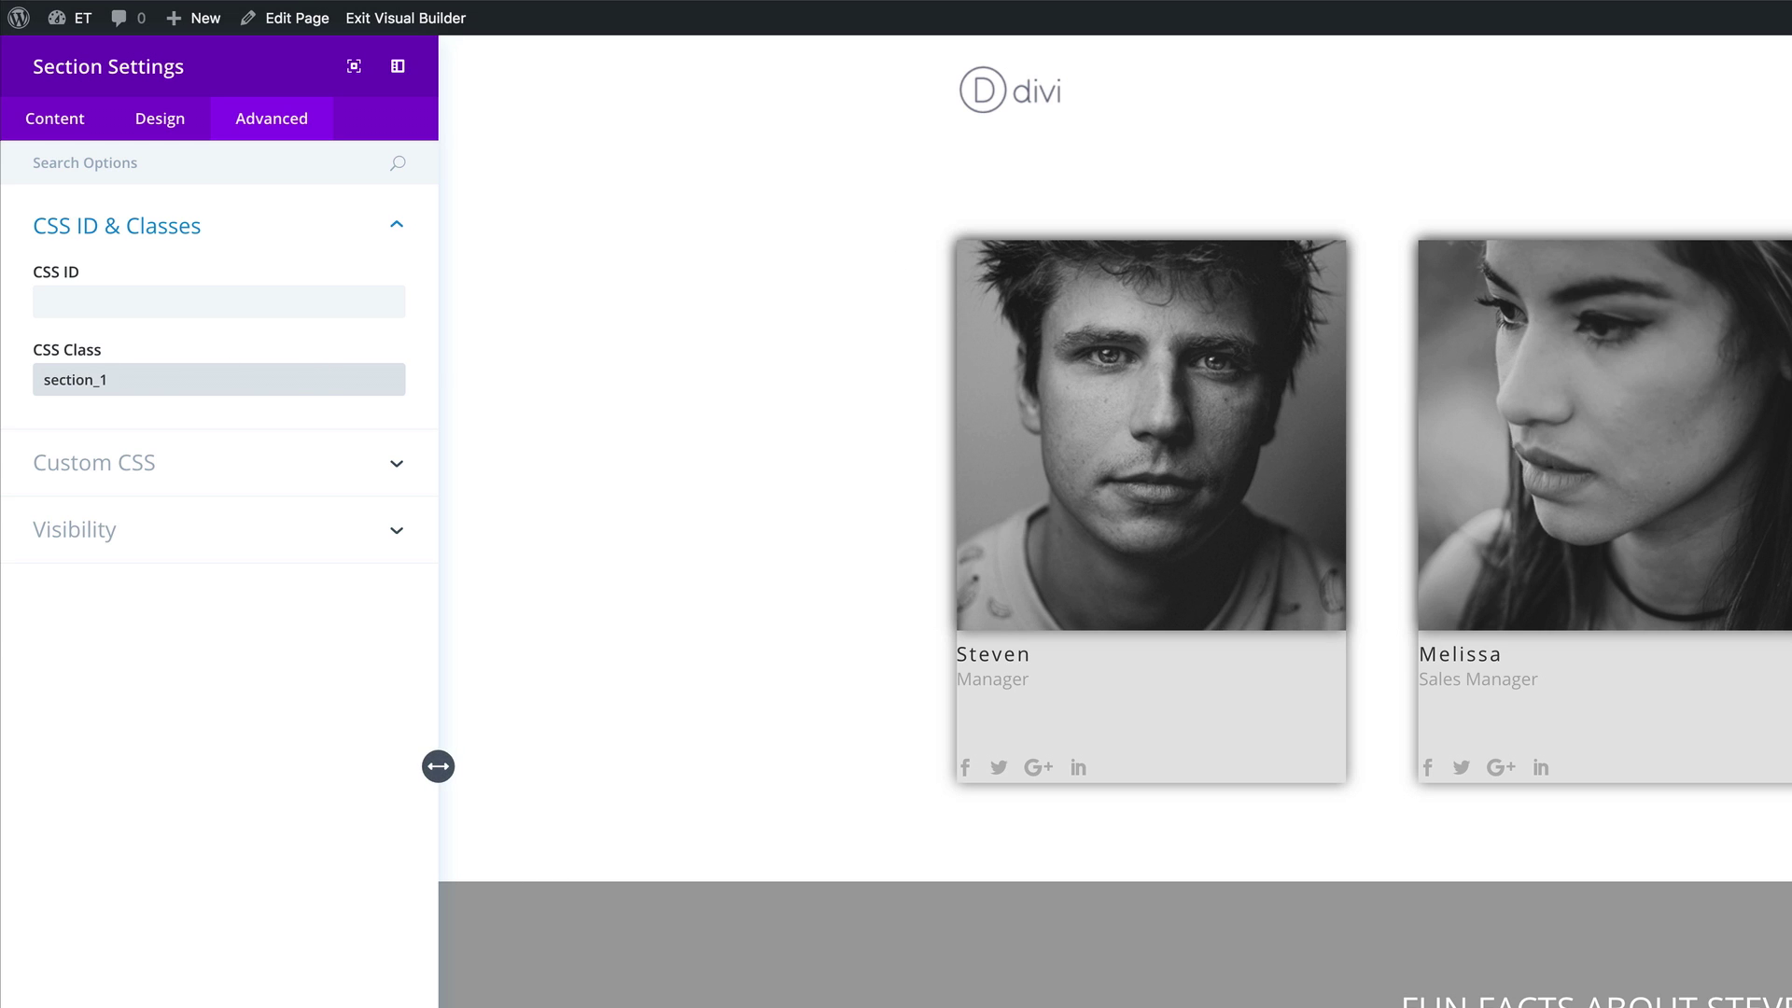
# Close the section's settings and switch the page to wireframe view
pyautogui.press('Escape')
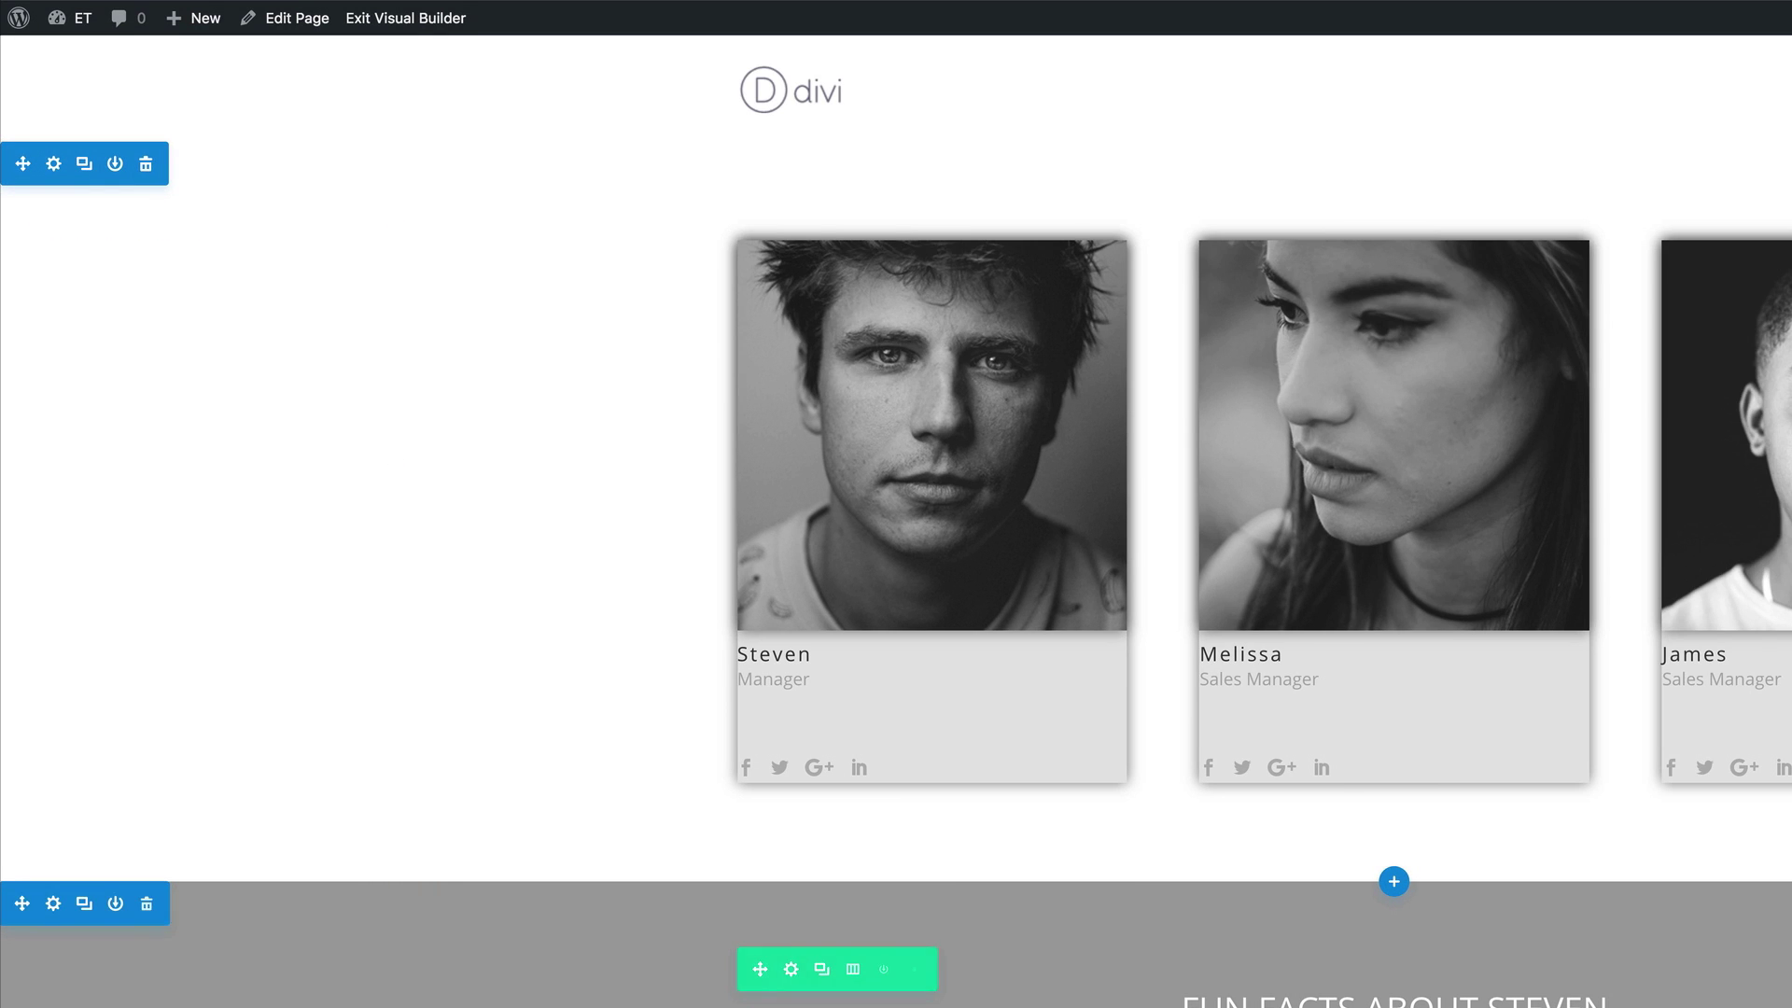
pyautogui.scroll(-5, 1302, 1003)
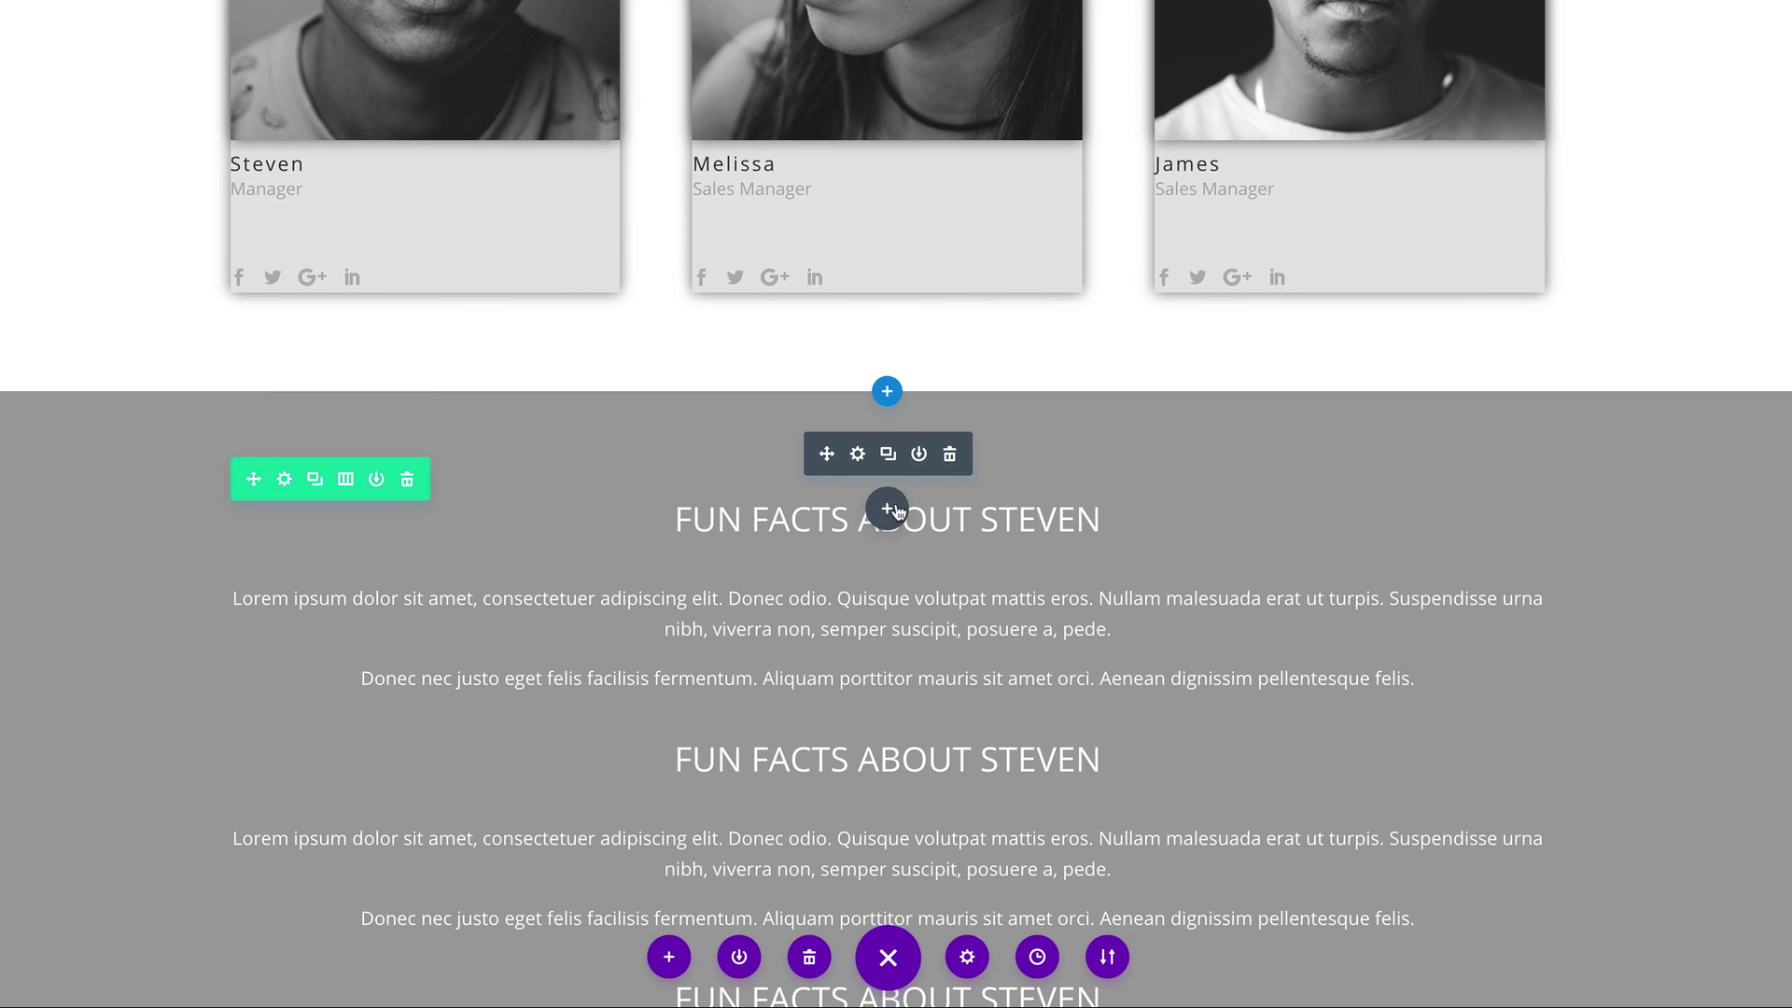
pyautogui.click(857, 455)
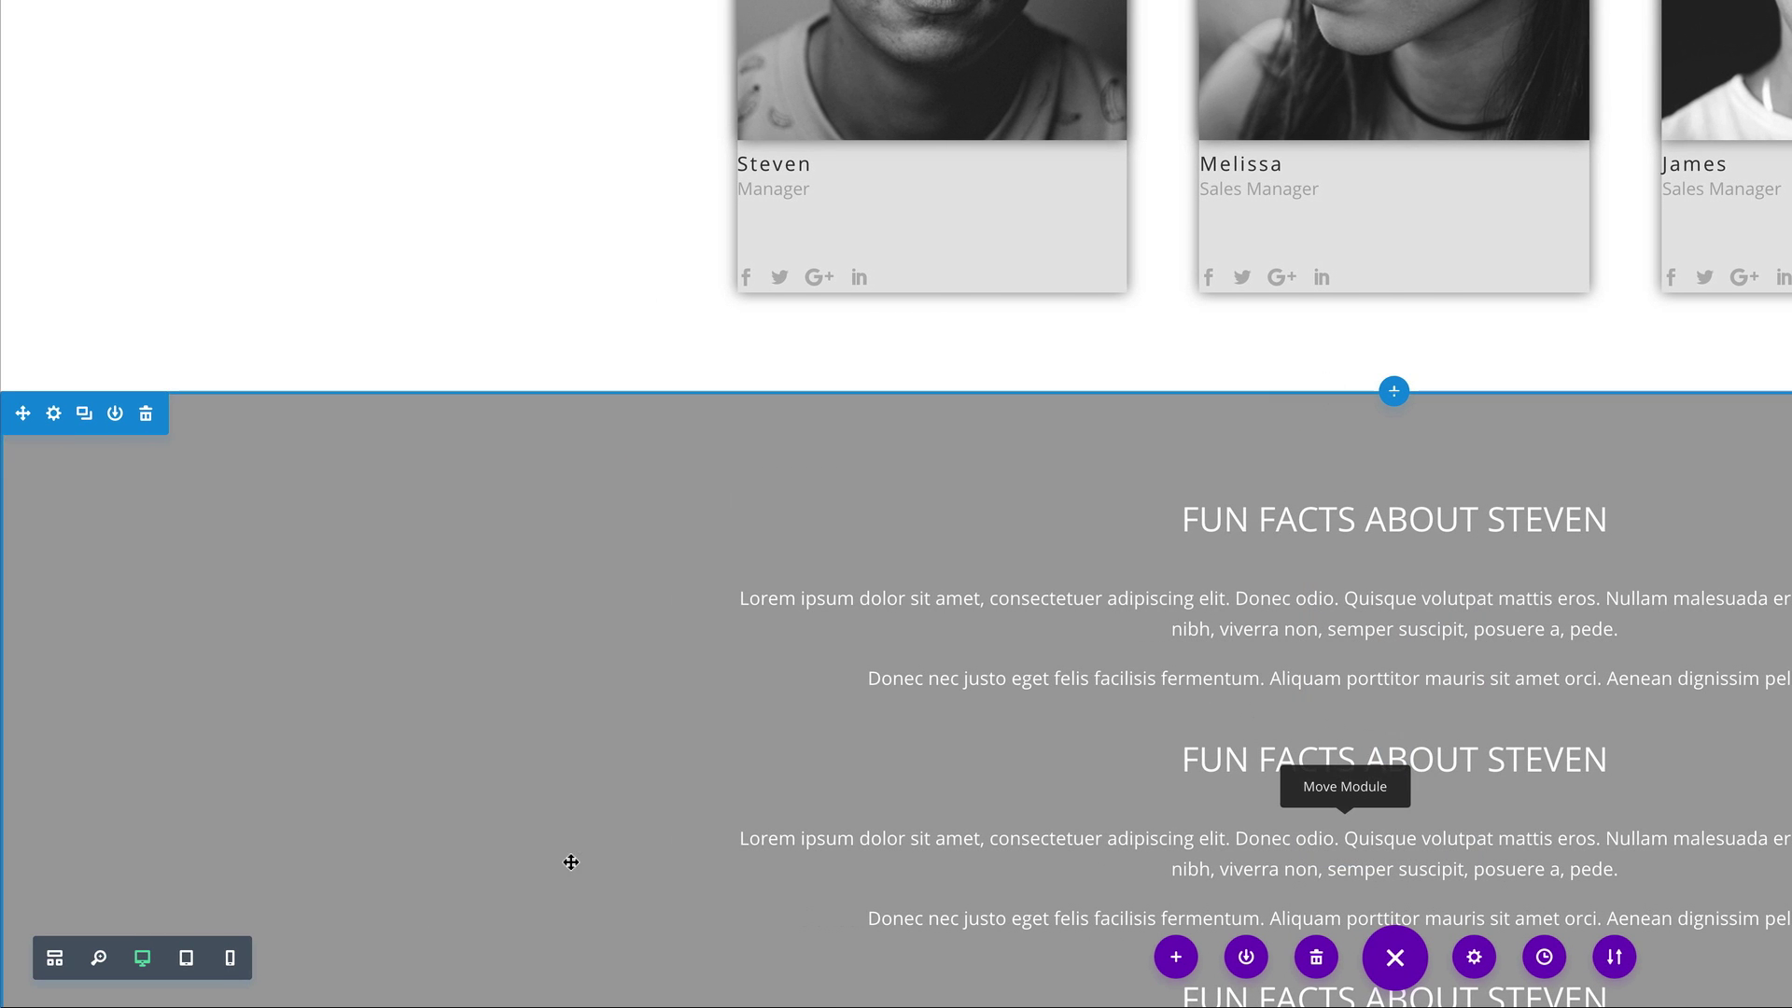
pyautogui.click(56, 958)
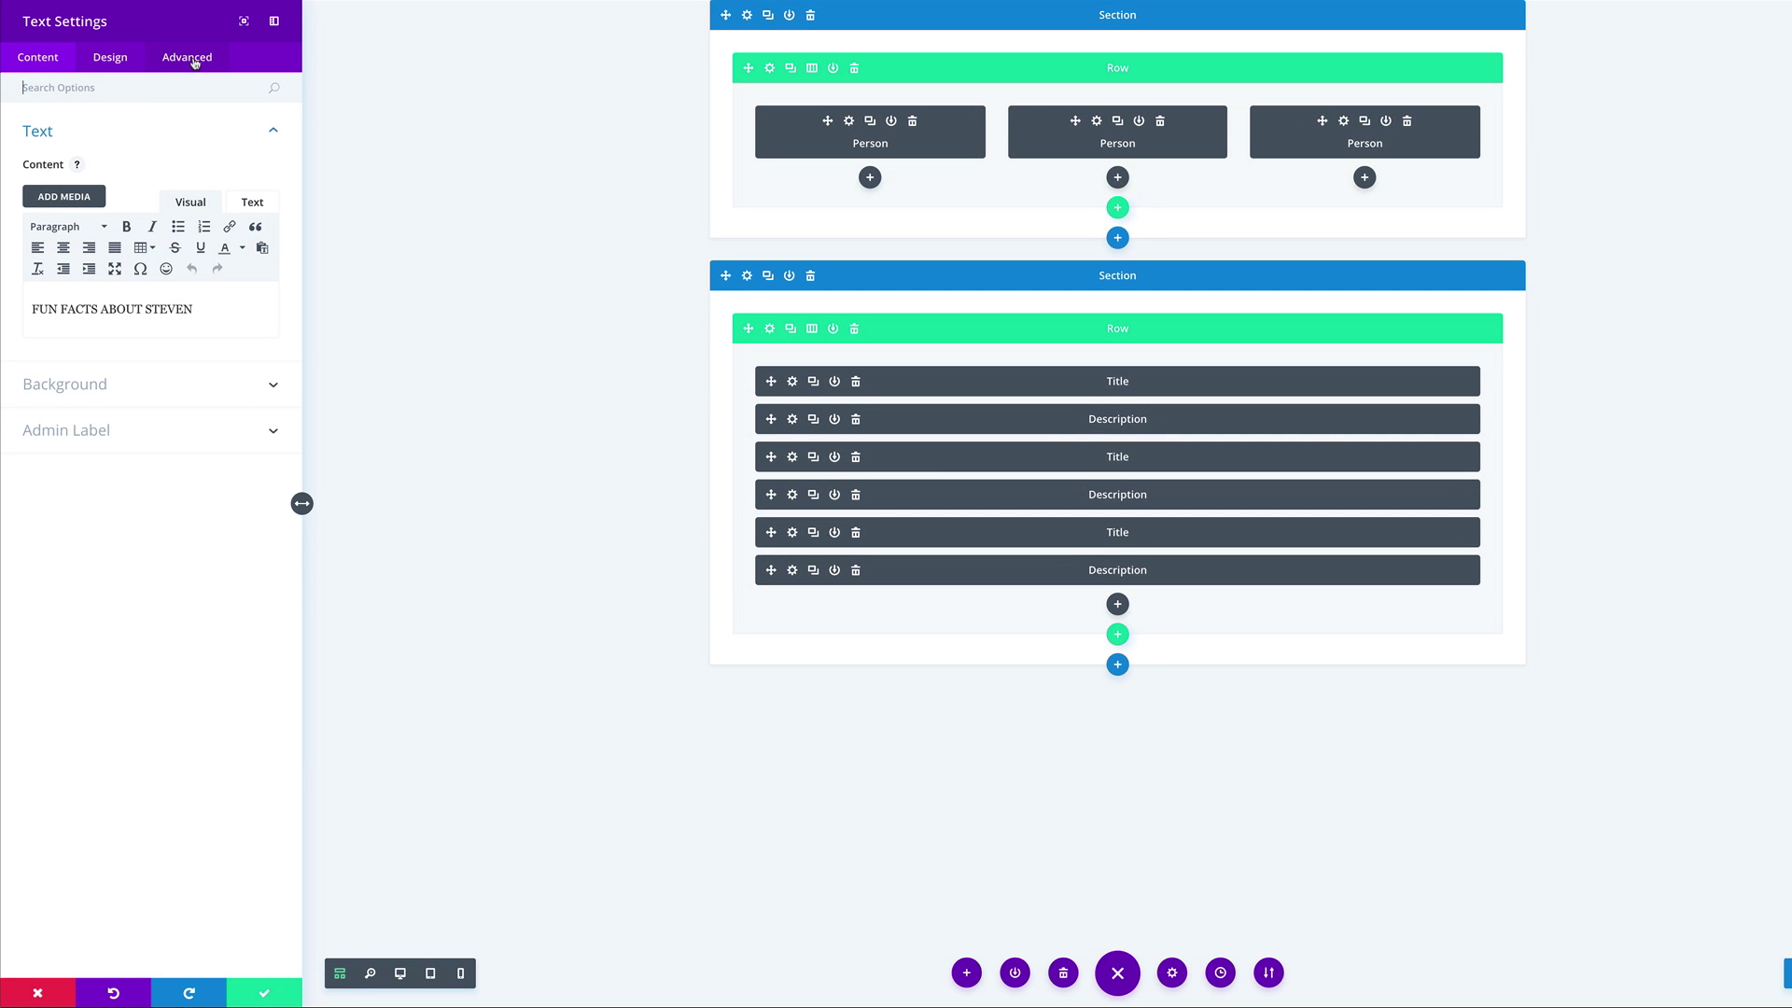
# Give the first Title text module in the second section the CSS class div_text_1 and save it
pyautogui.click(193, 64)
pyautogui.click(98, 133)
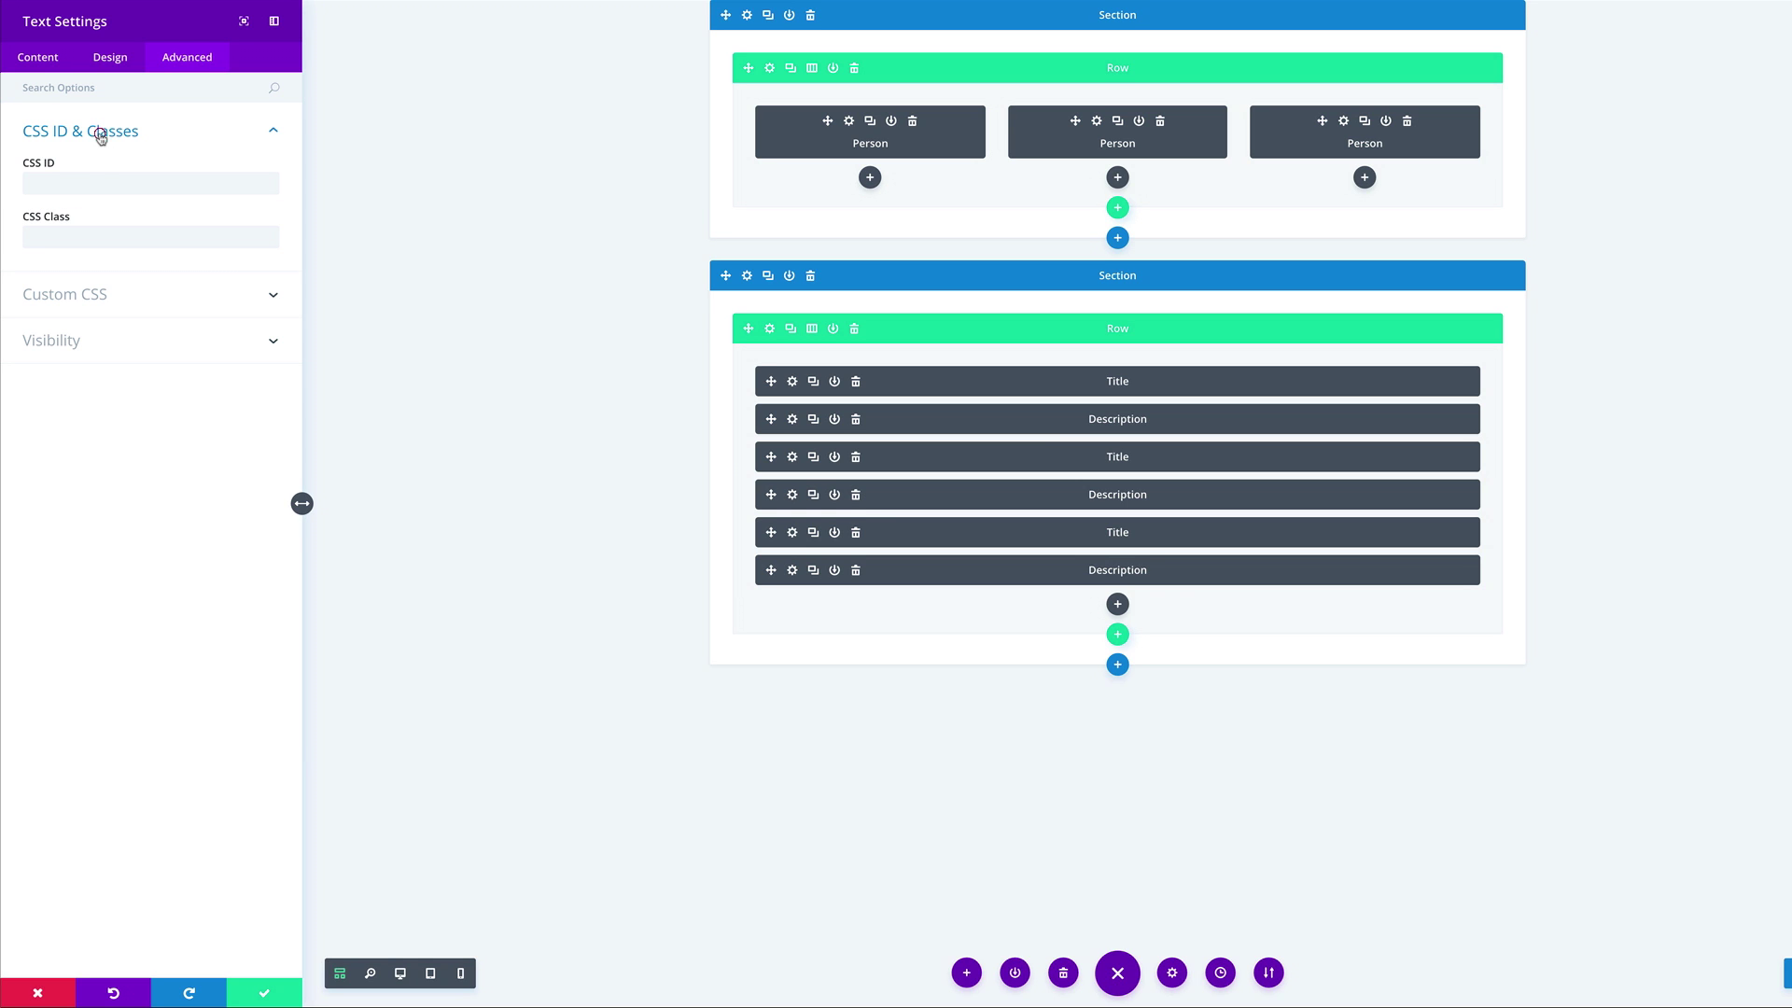
pyautogui.click(82, 234)
pyautogui.write('div_text_1')
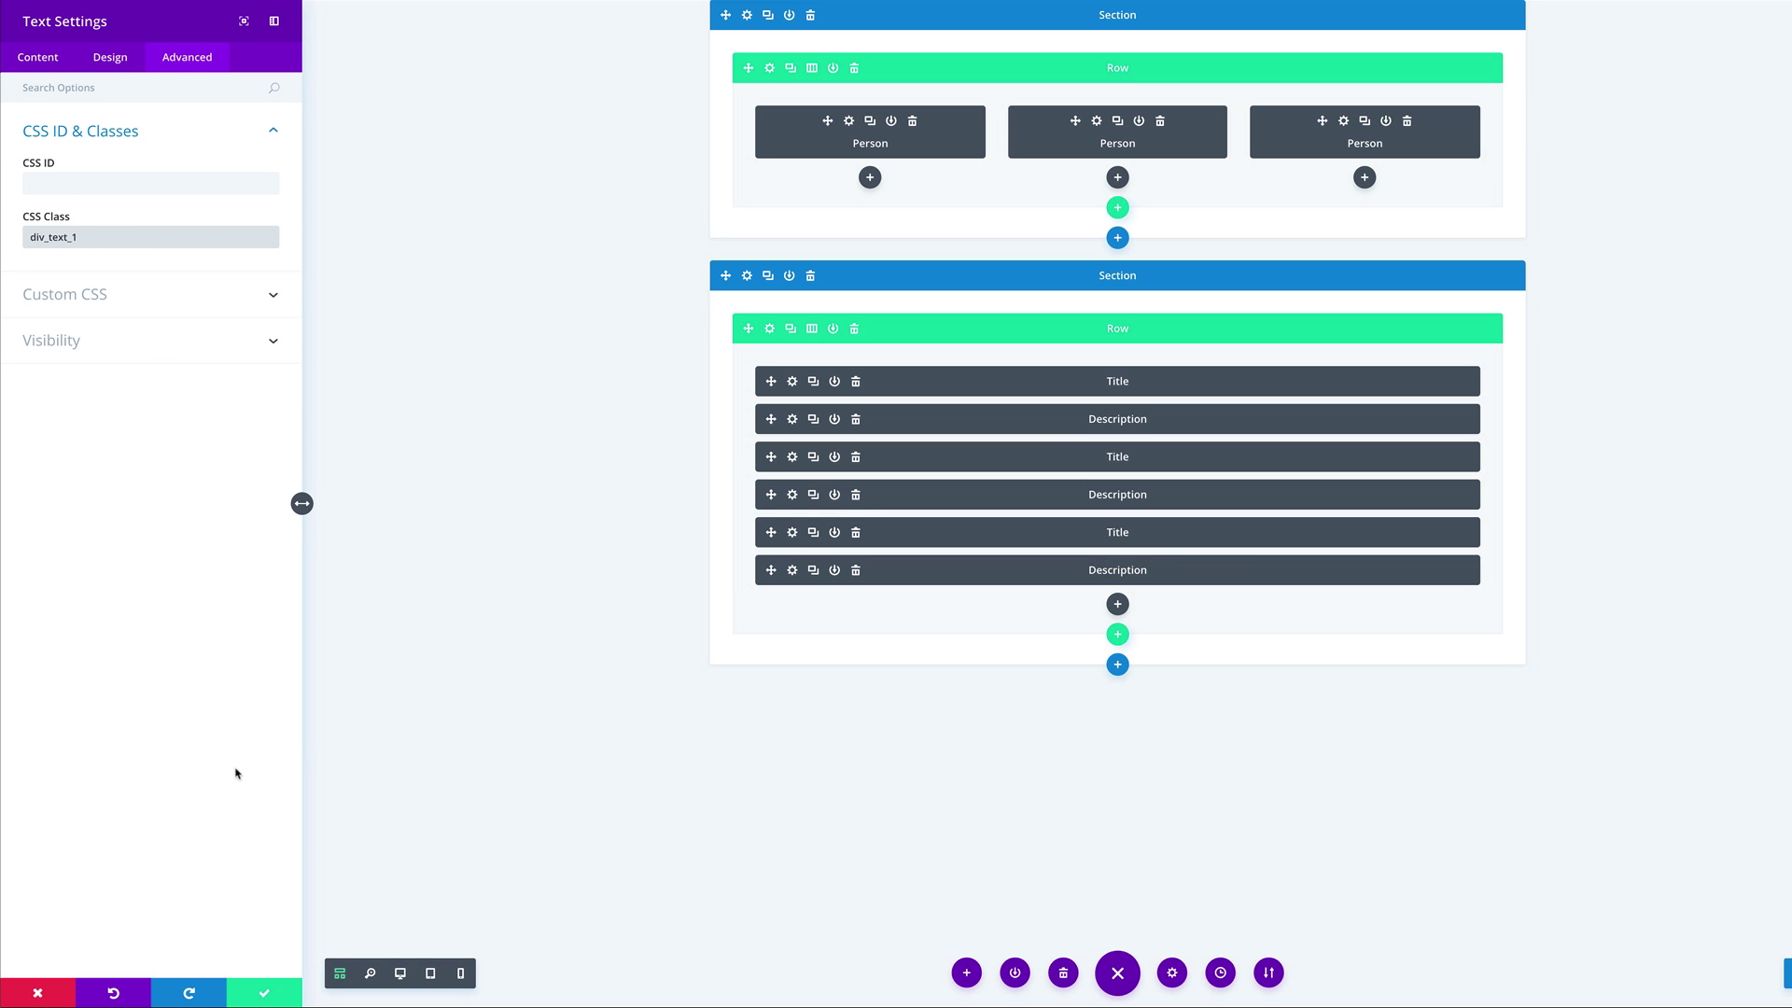
pyautogui.click(266, 997)
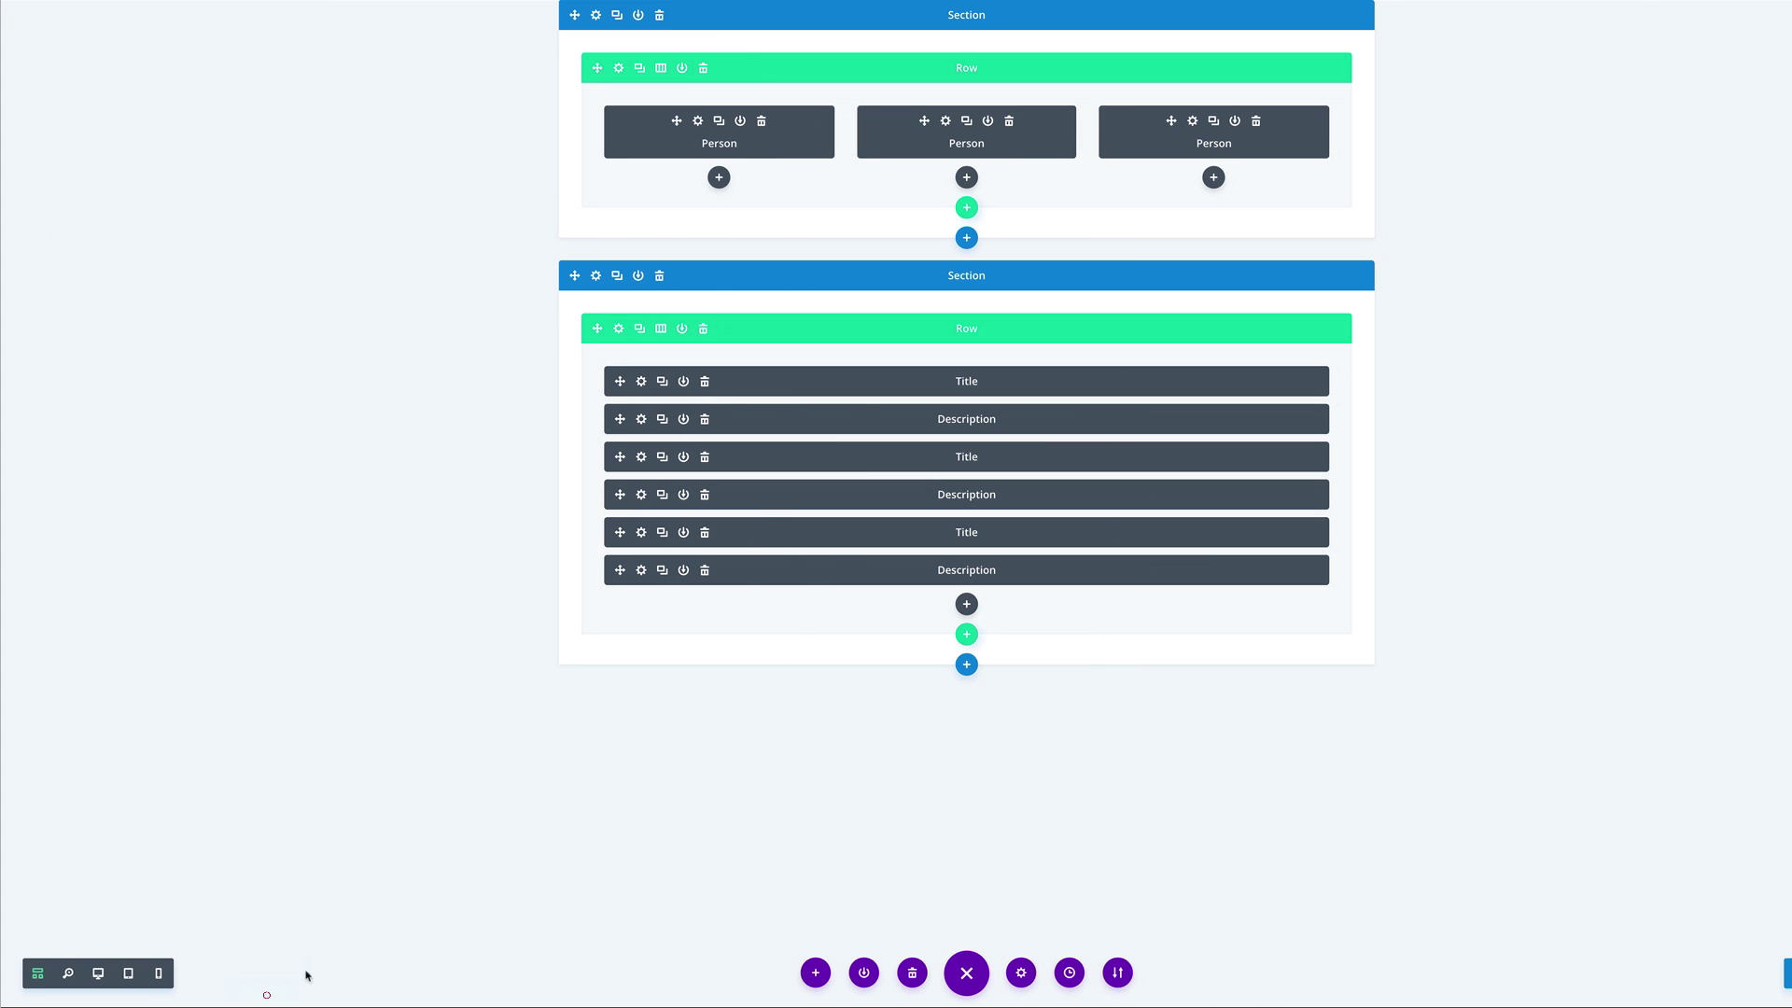
# Give the first Description module in the second section the CSS class div_text_1 and save it
pyautogui.click(640, 421)
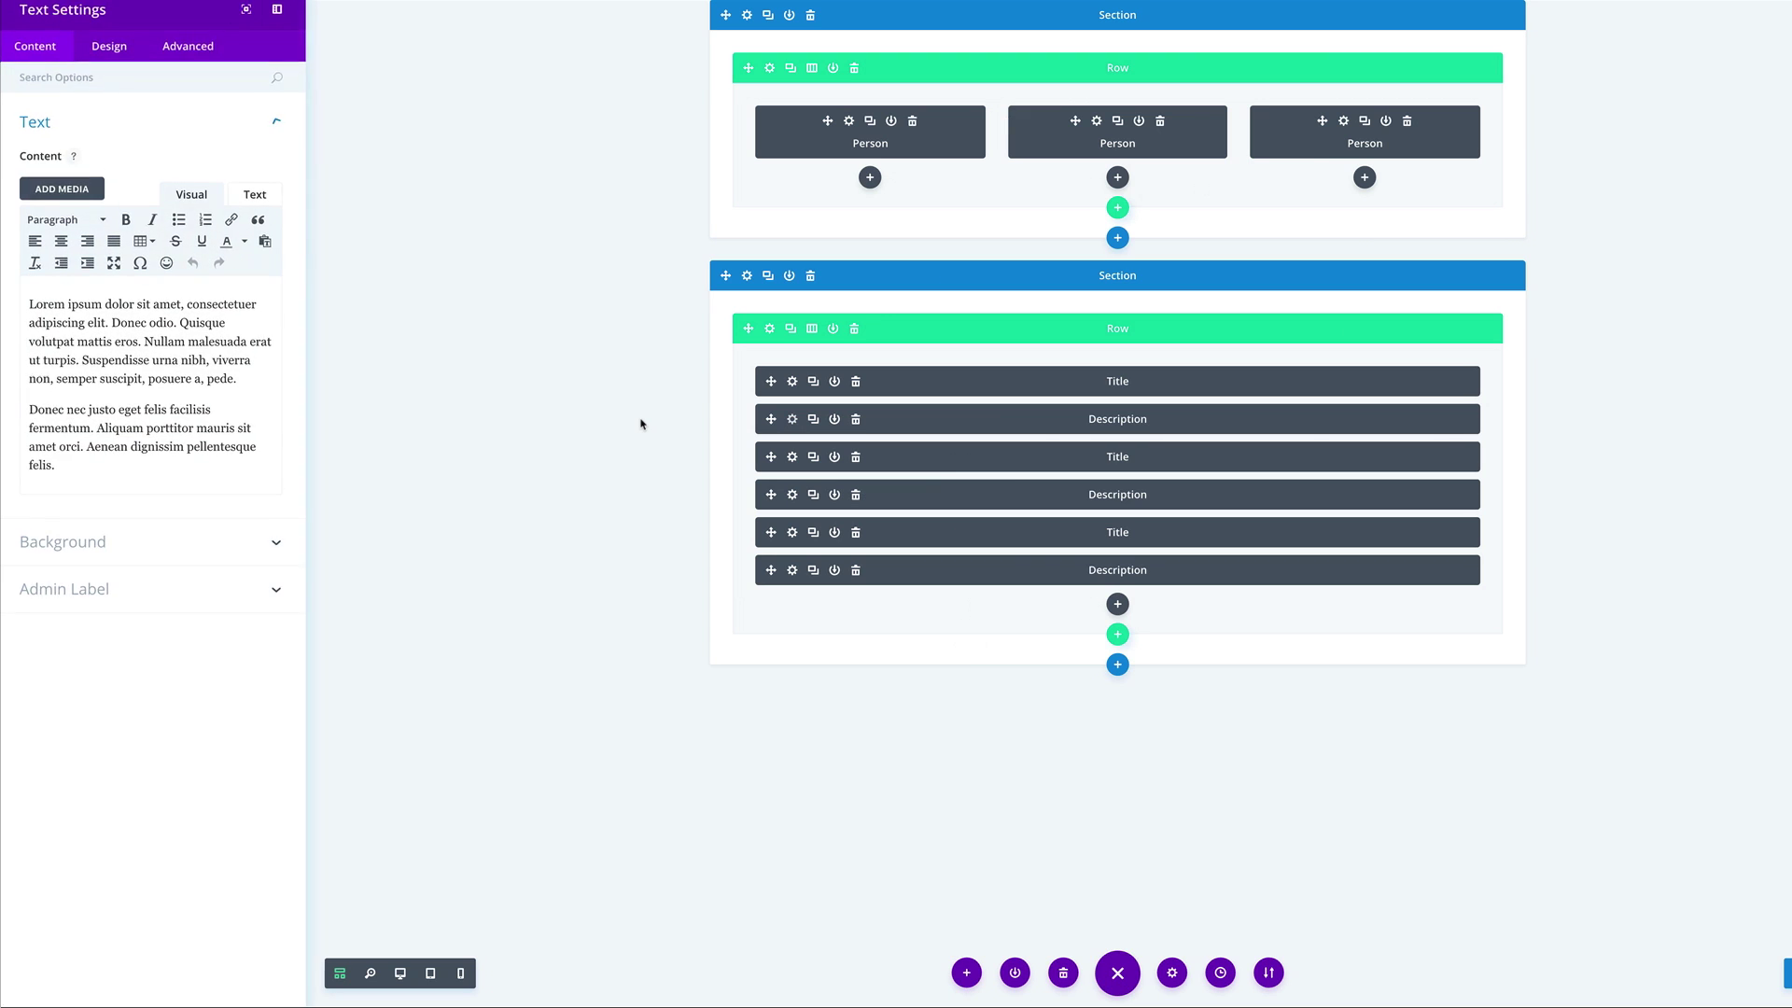
pyautogui.click(187, 57)
pyautogui.click(110, 135)
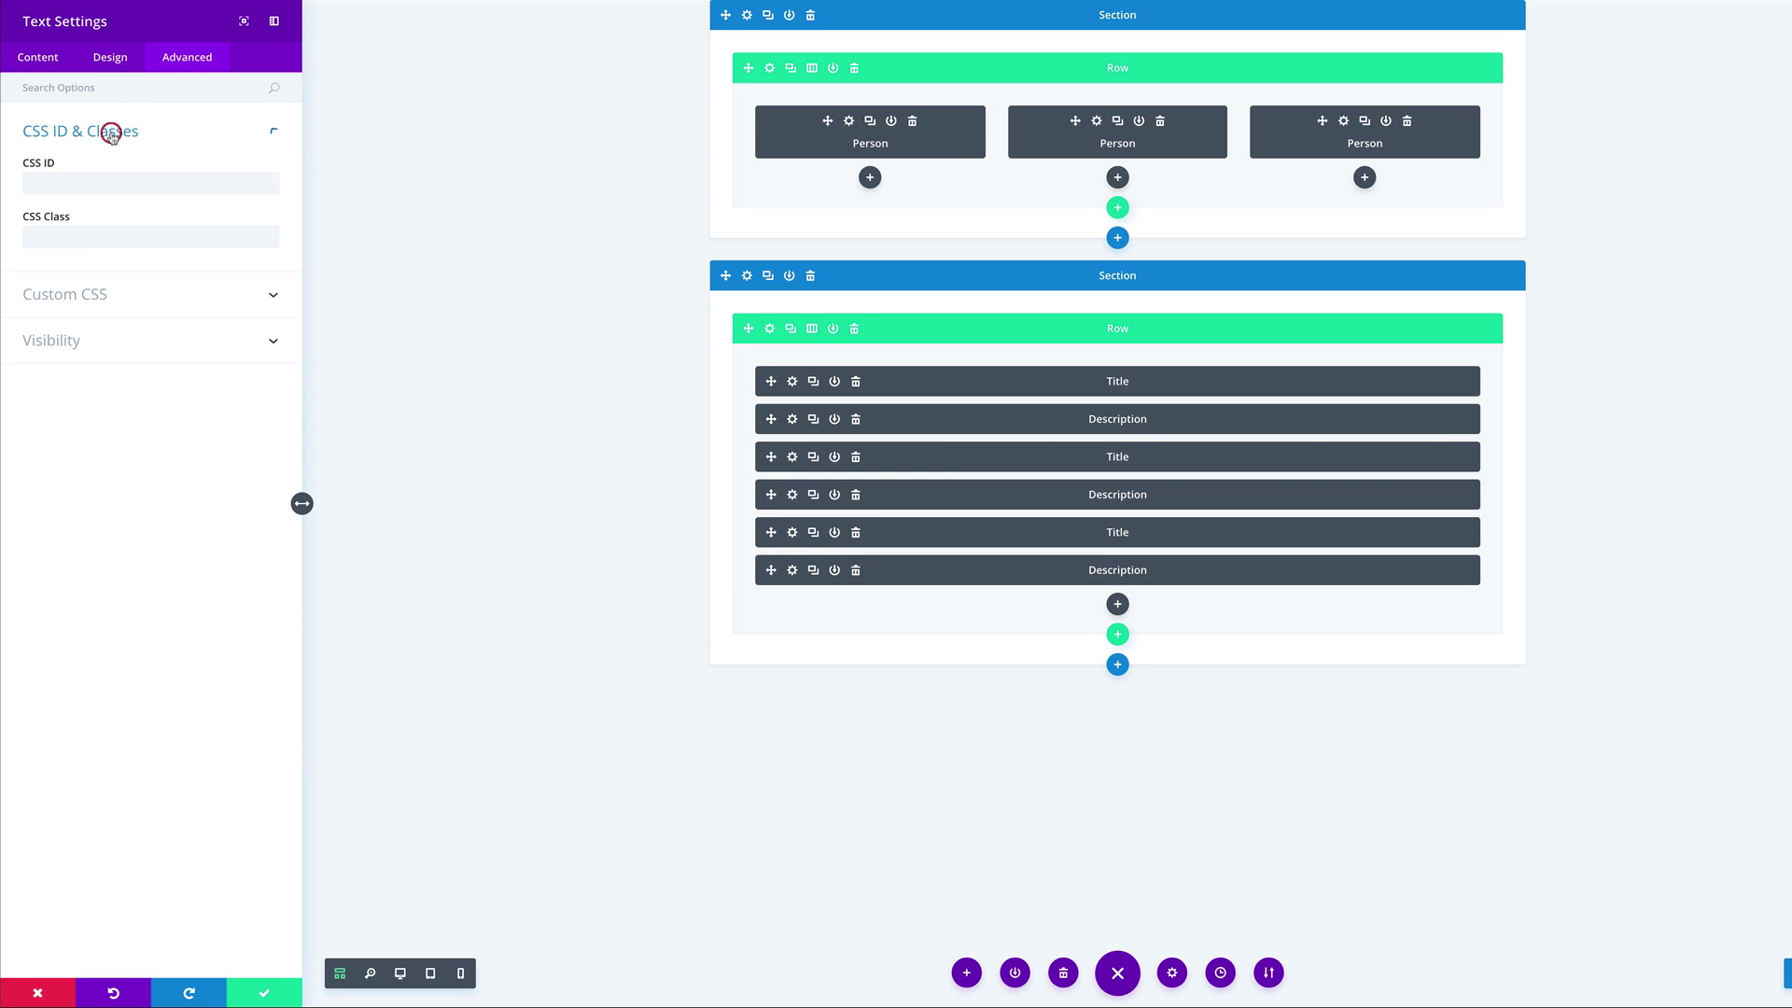
pyautogui.click(78, 233)
pyautogui.write('div_text_1')
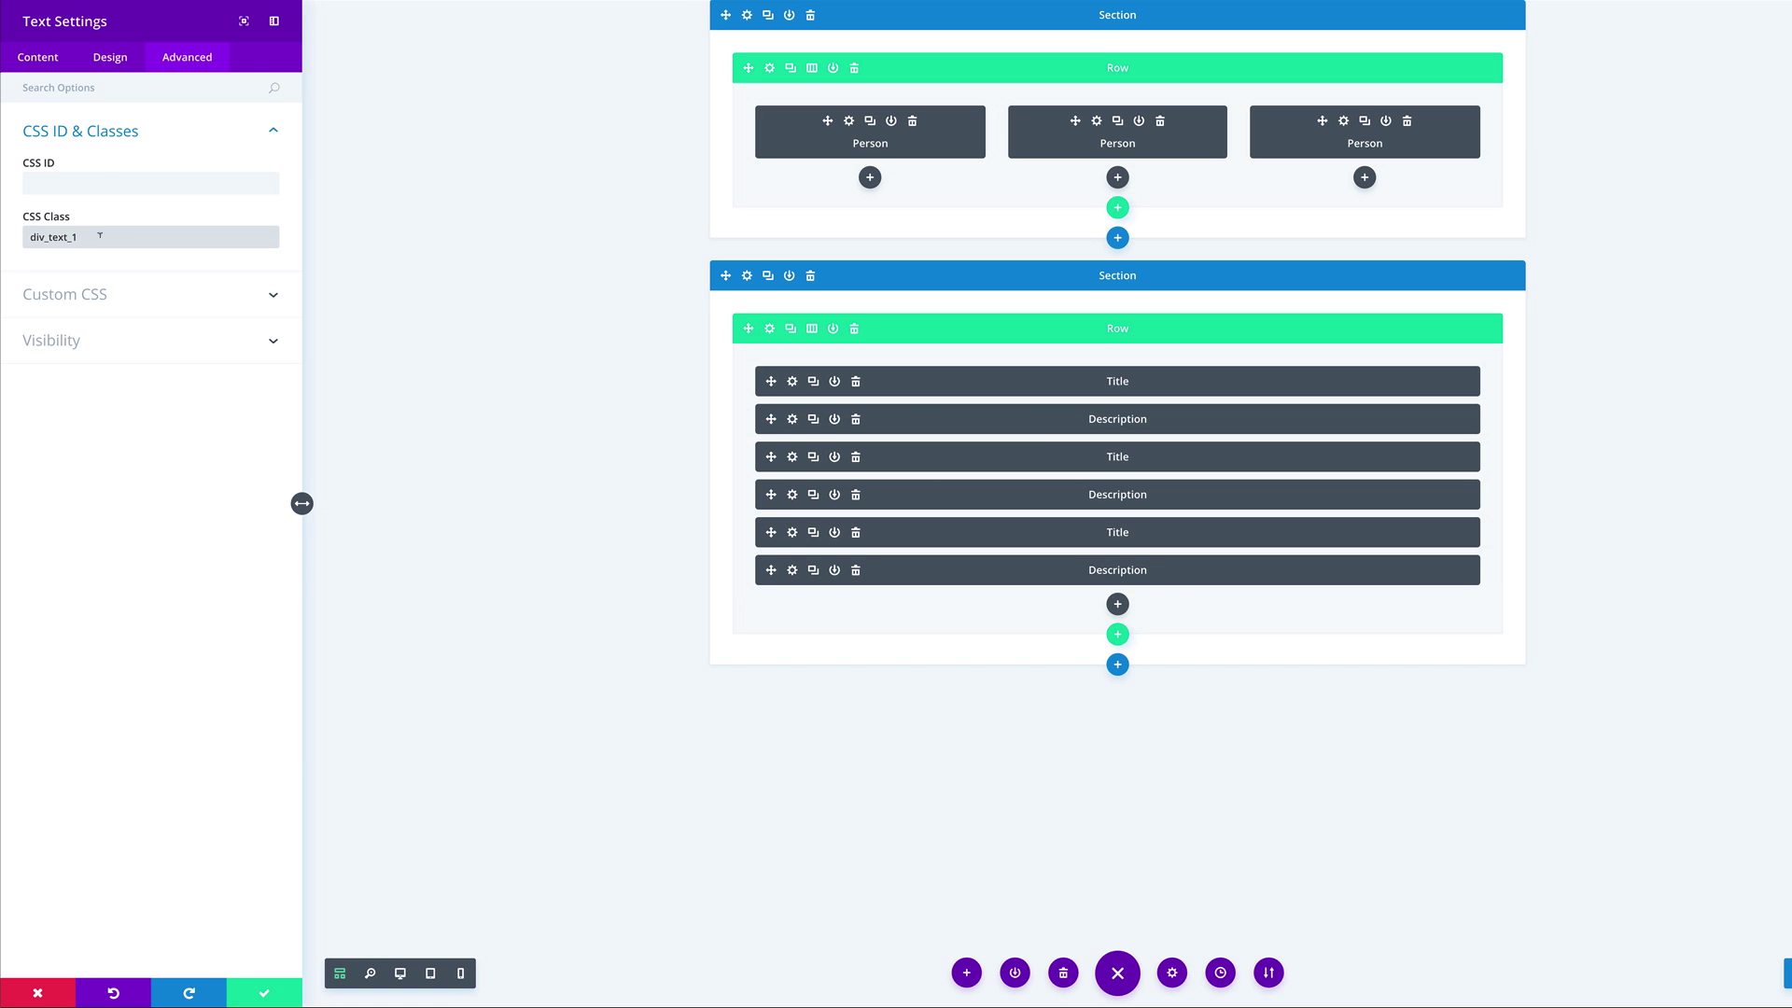
pyautogui.click(266, 993)
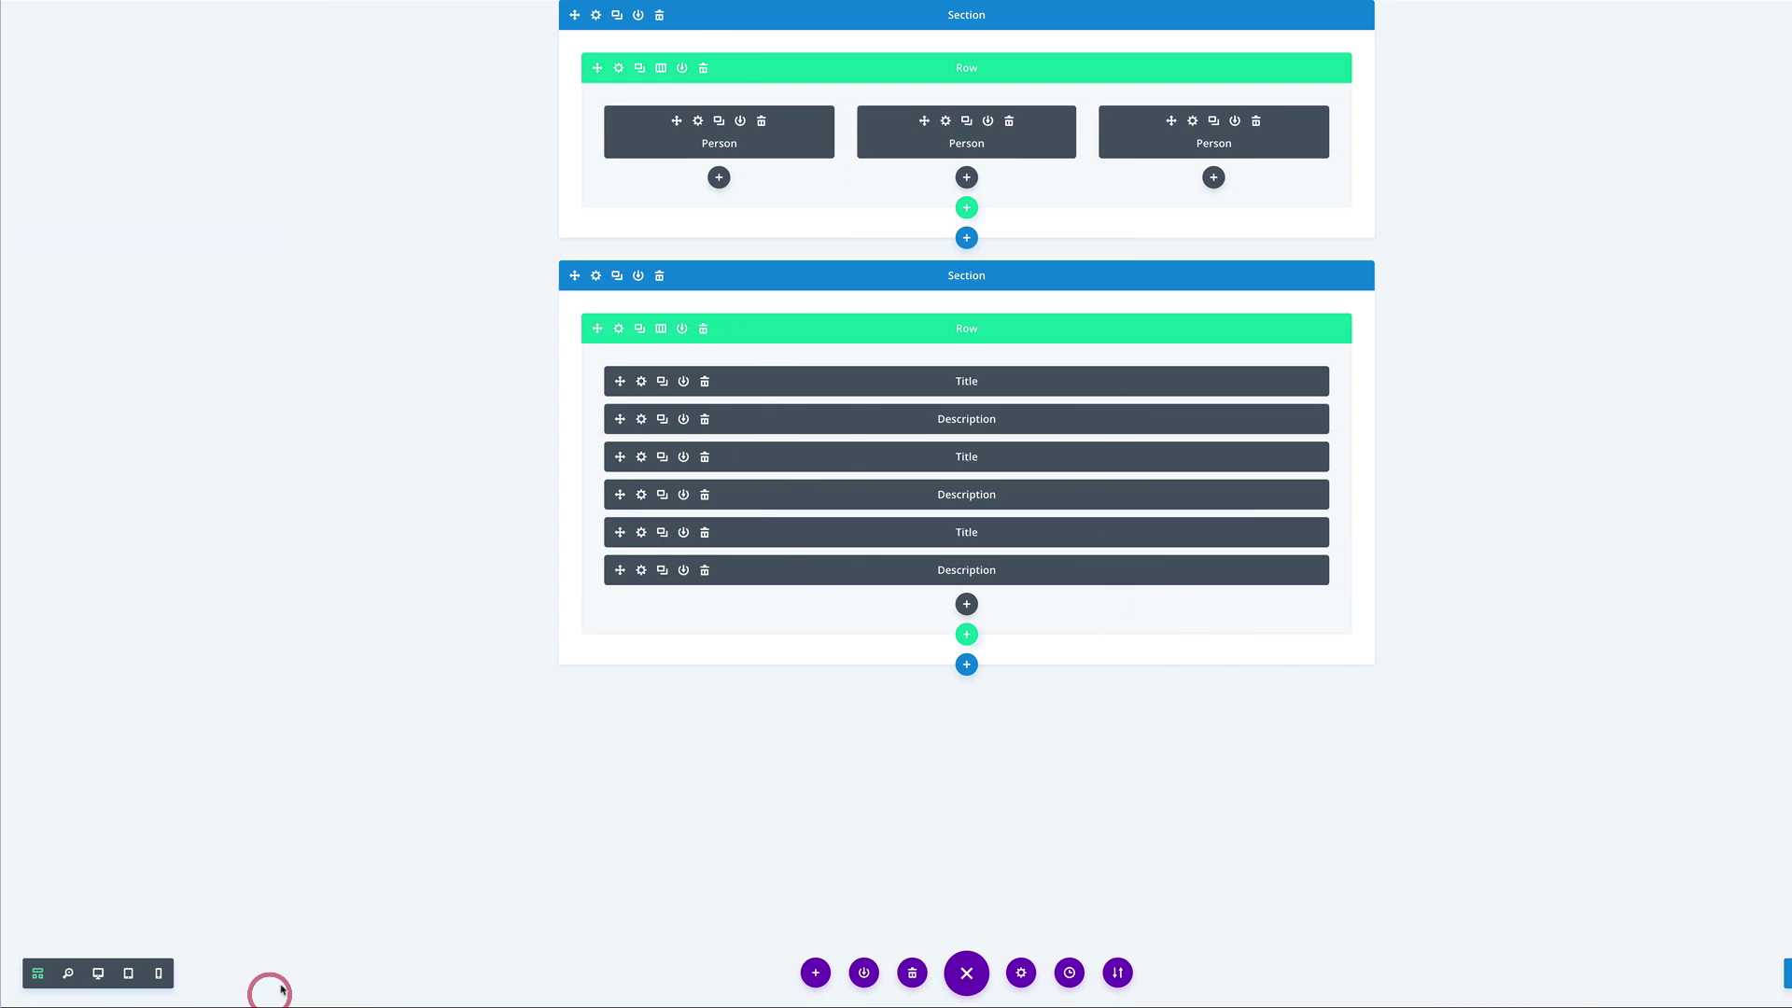
# Add the main-element custom CSS display: none; to the last Description module, which has class div_text_3, and save it
pyautogui.click(780, 460)
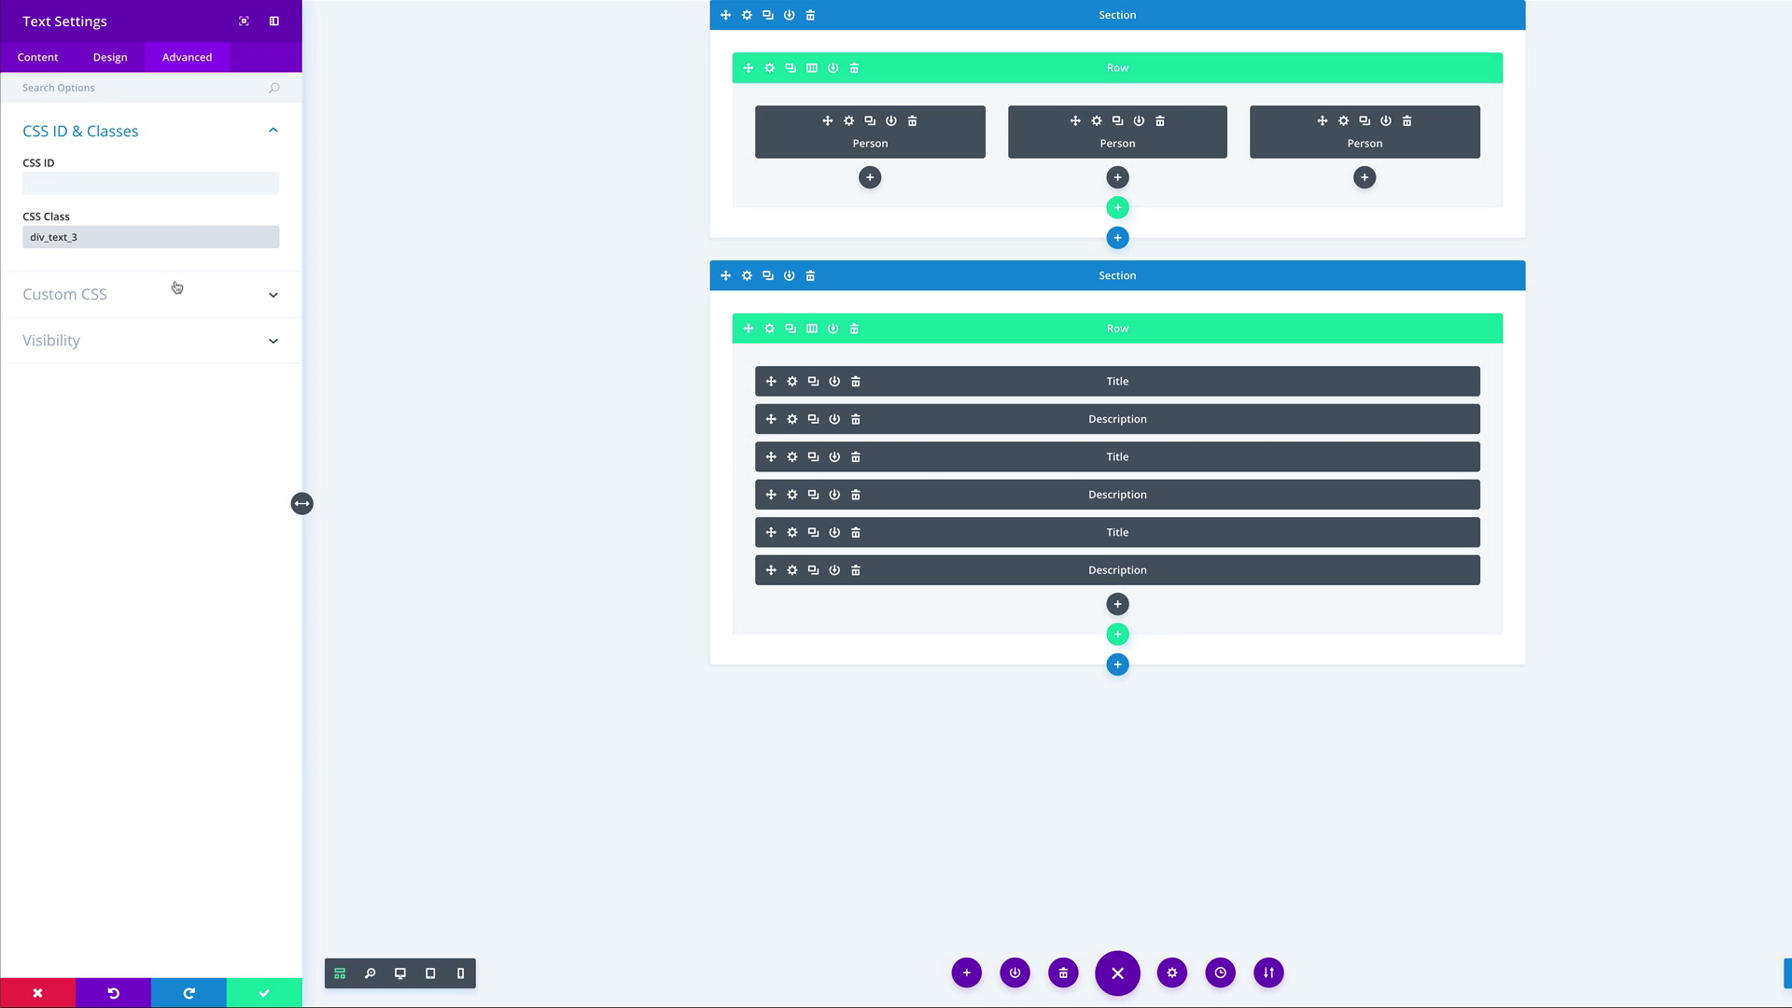
pyautogui.click(84, 297)
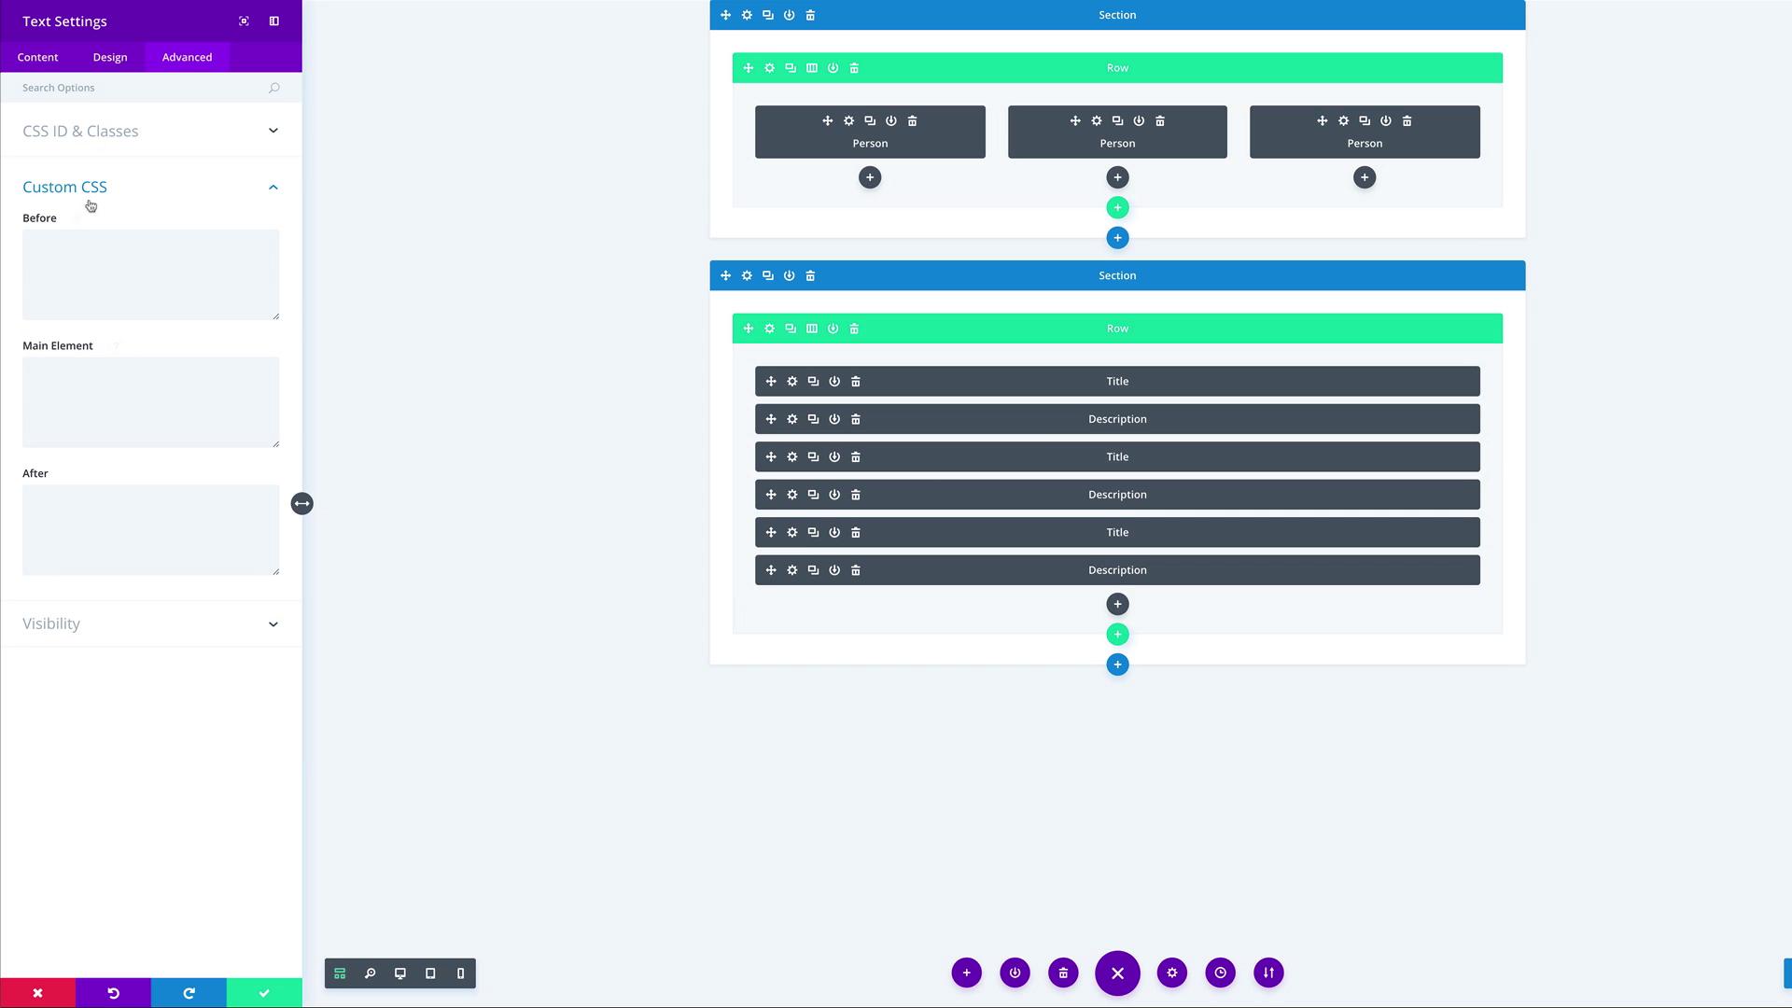
pyautogui.click(48, 377)
pyautogui.write('display: none;')
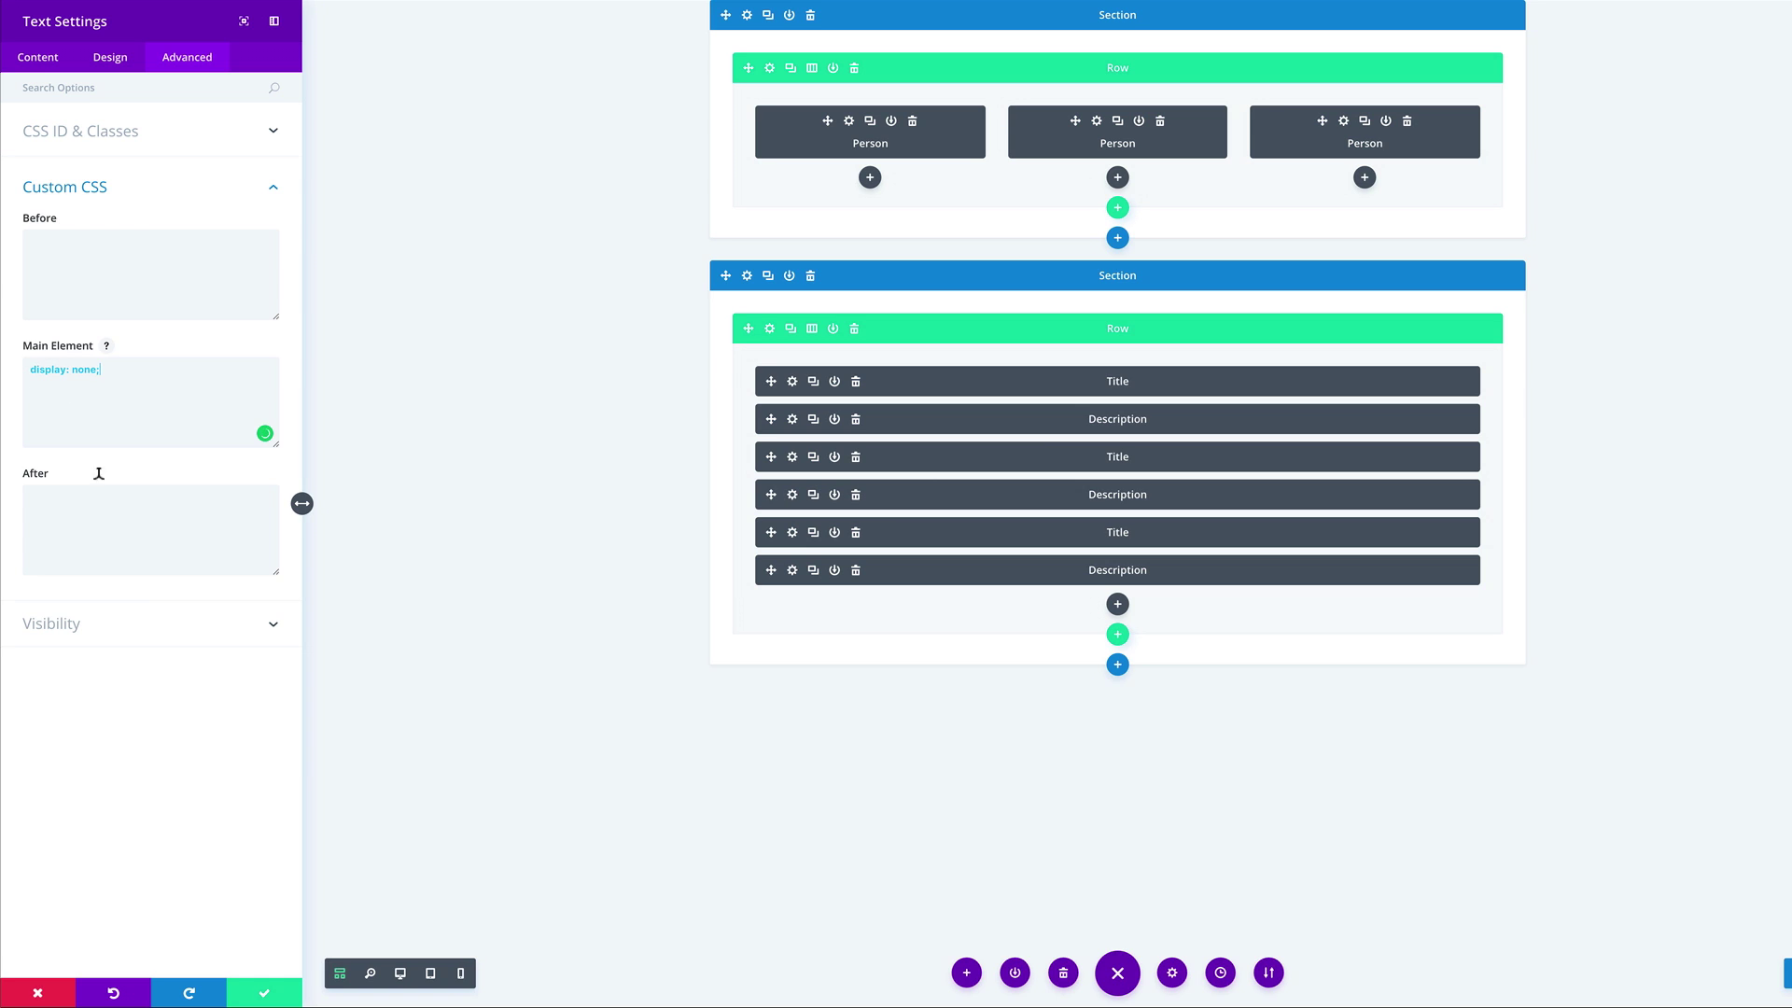
pyautogui.click(260, 996)
# Add the main-element custom CSS display: none; to the third Title module in the second section and save it
pyautogui.click(640, 532)
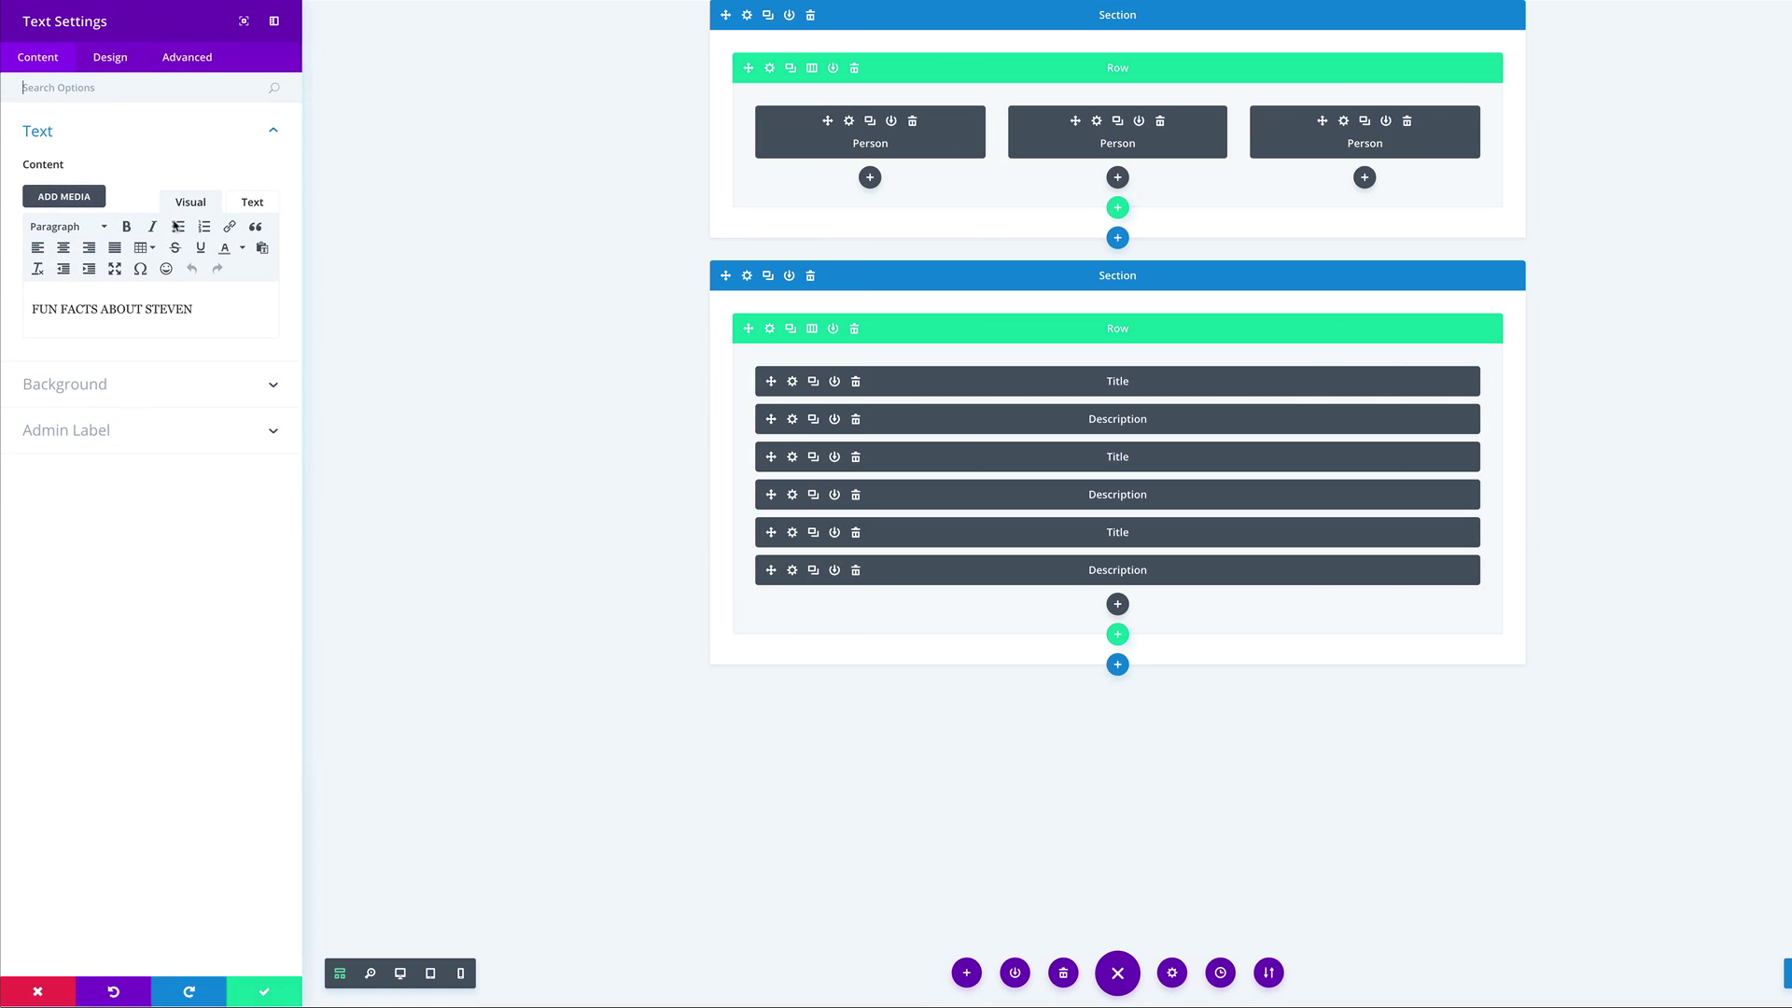
pyautogui.click(184, 66)
pyautogui.click(85, 181)
pyautogui.click(88, 373)
pyautogui.write('display: none')
pyautogui.write(';')
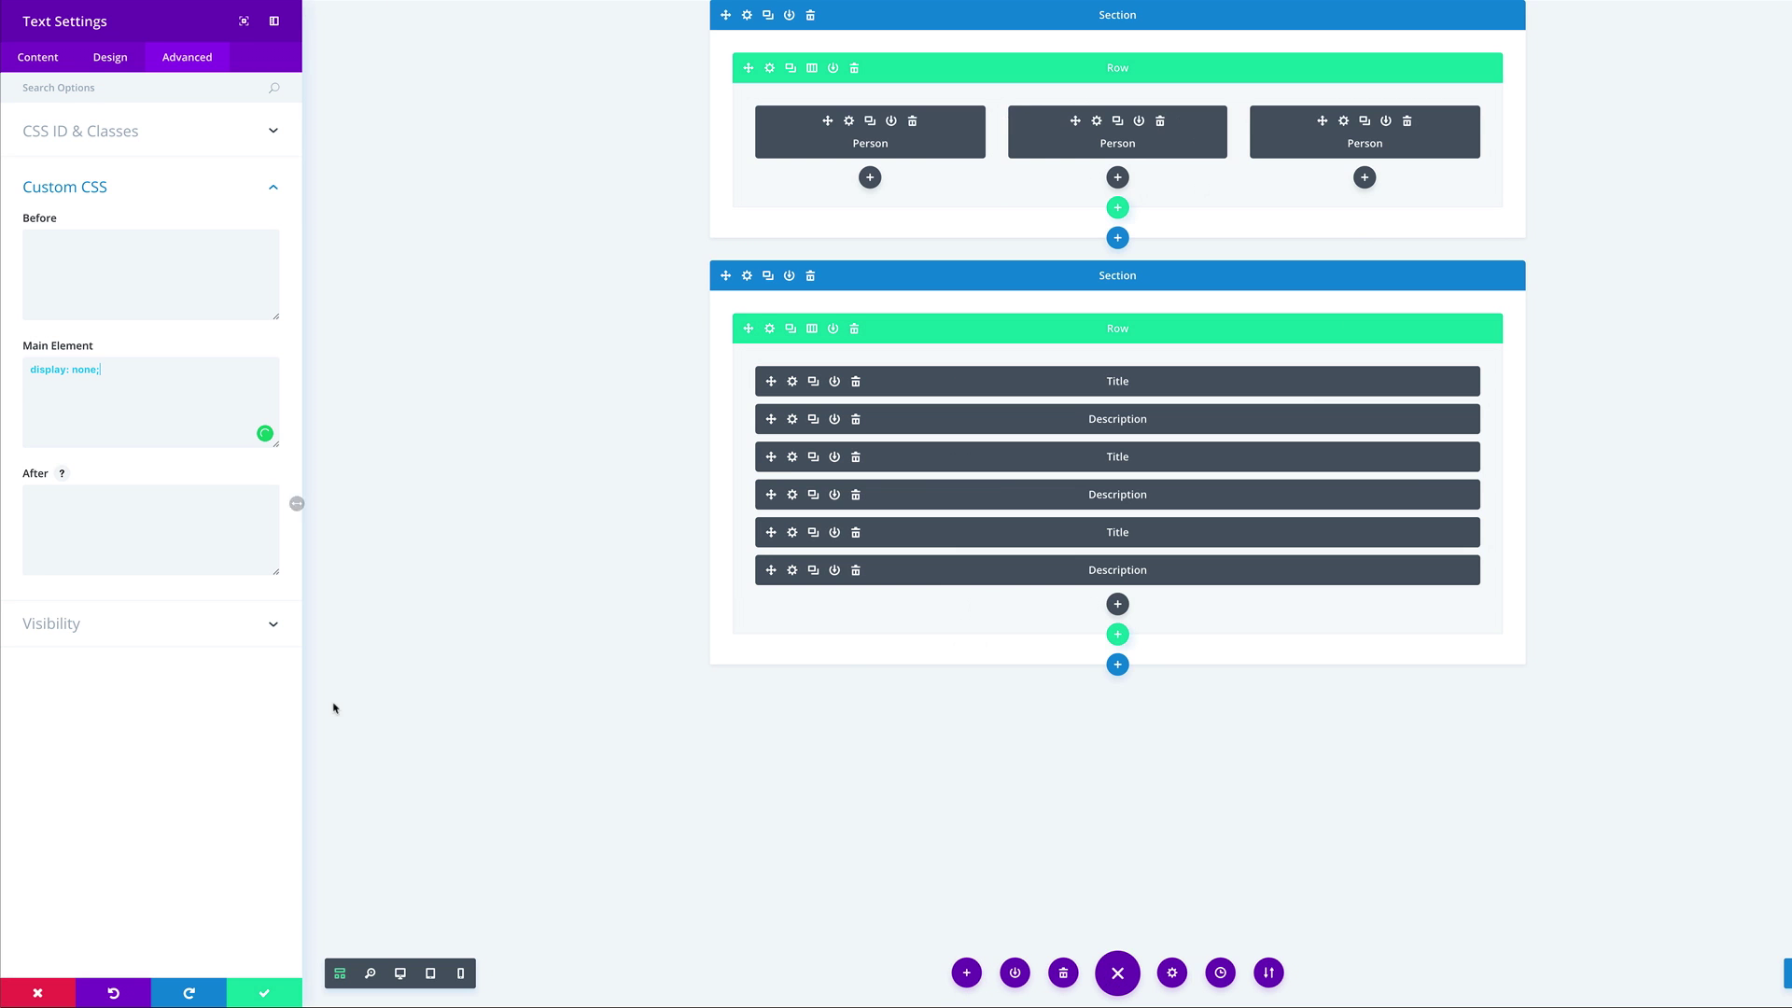
pyautogui.click(264, 992)
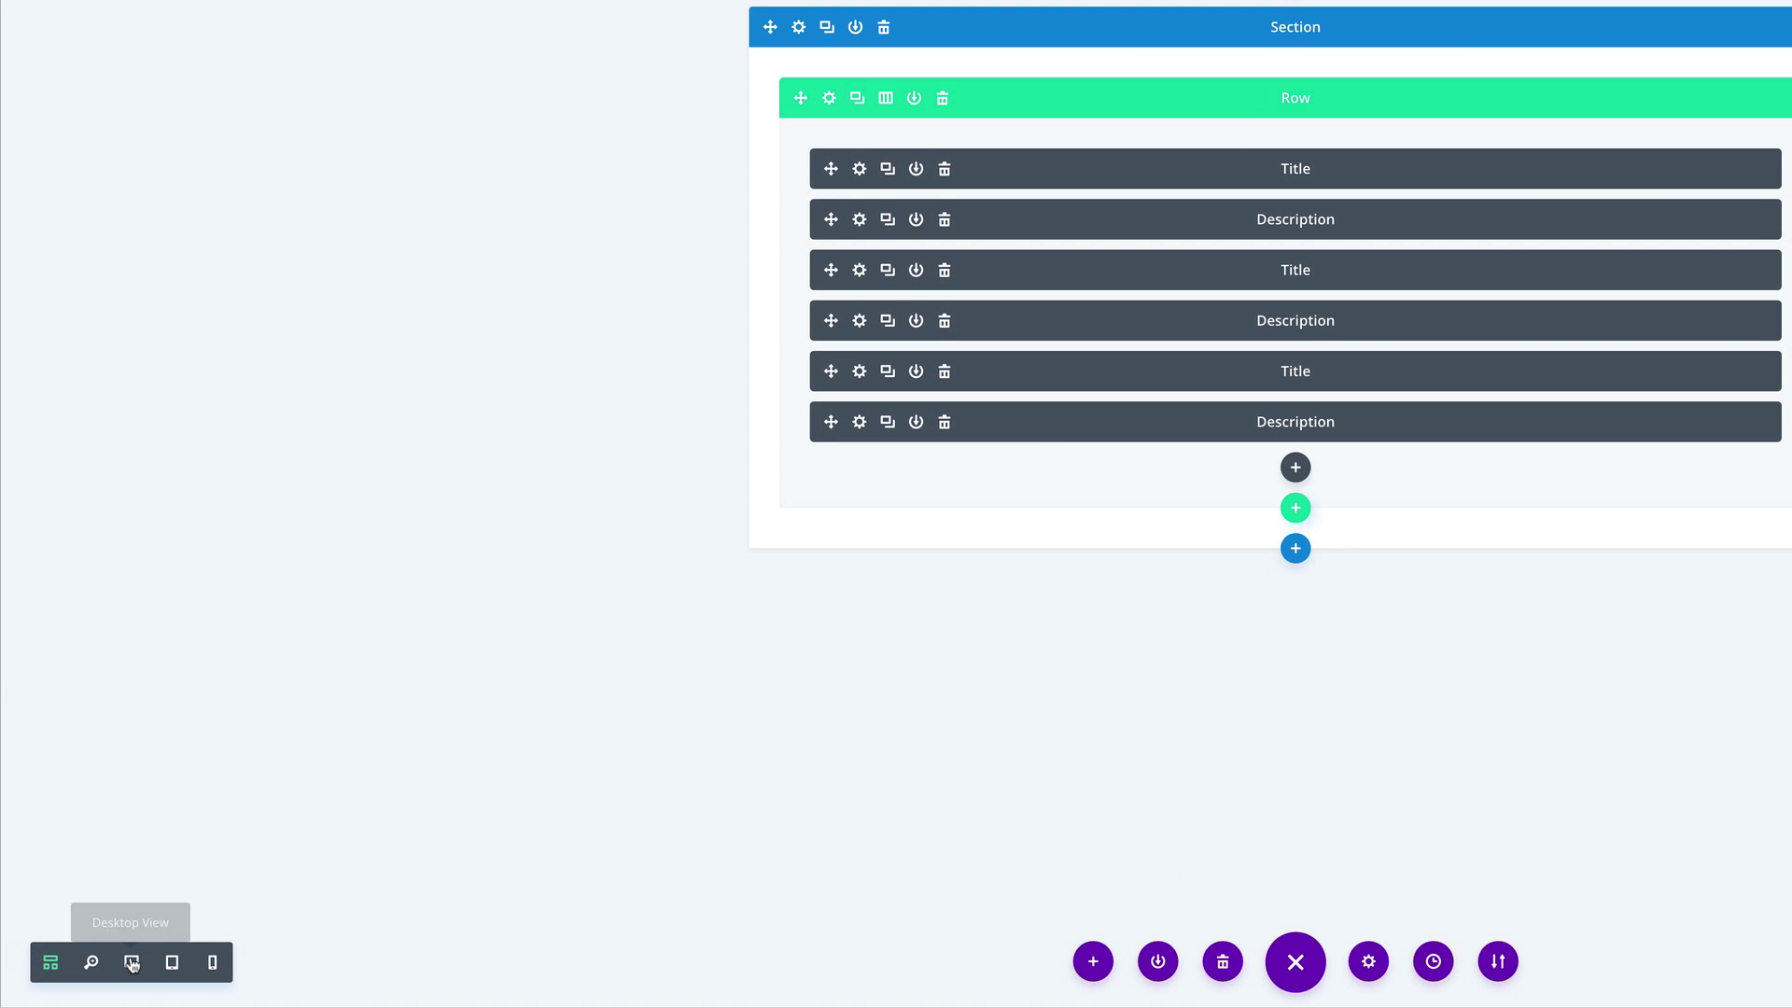
# Switch the page to desktop view and disable the section with the Person modules on phone and tablet
pyautogui.click(132, 962)
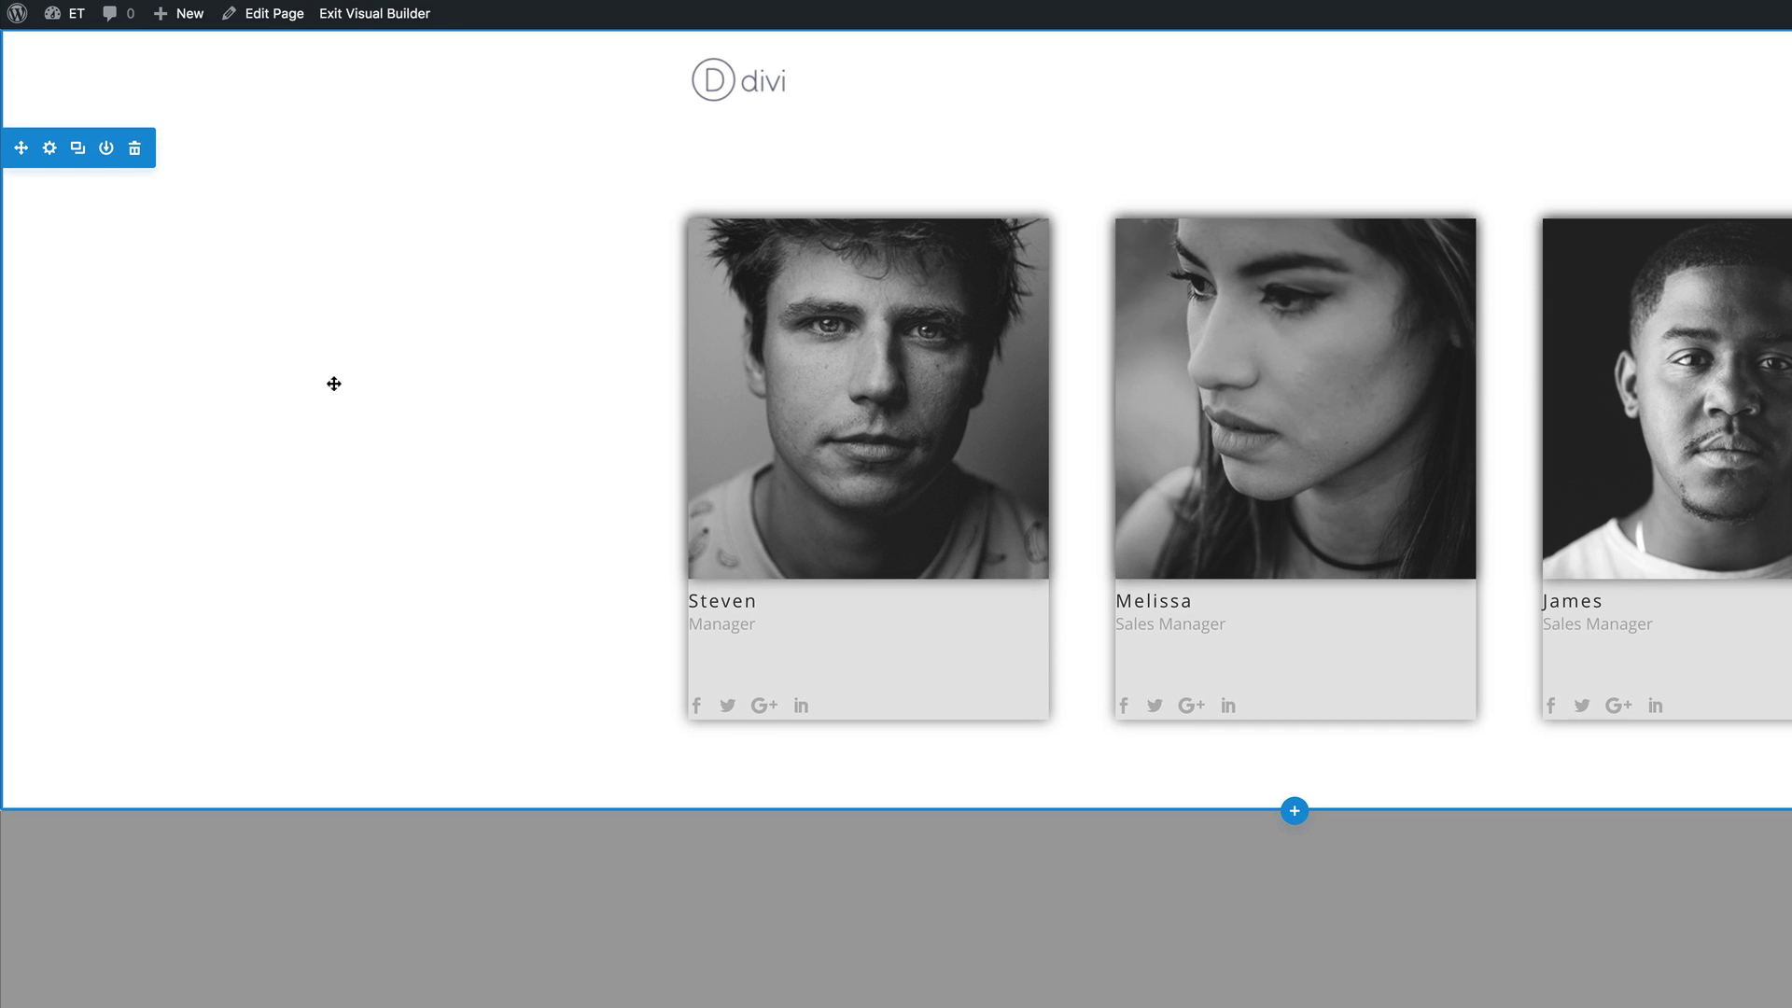
pyautogui.click(51, 149)
pyautogui.click(266, 109)
pyautogui.click(103, 341)
pyautogui.click(41, 412)
pyautogui.click(43, 445)
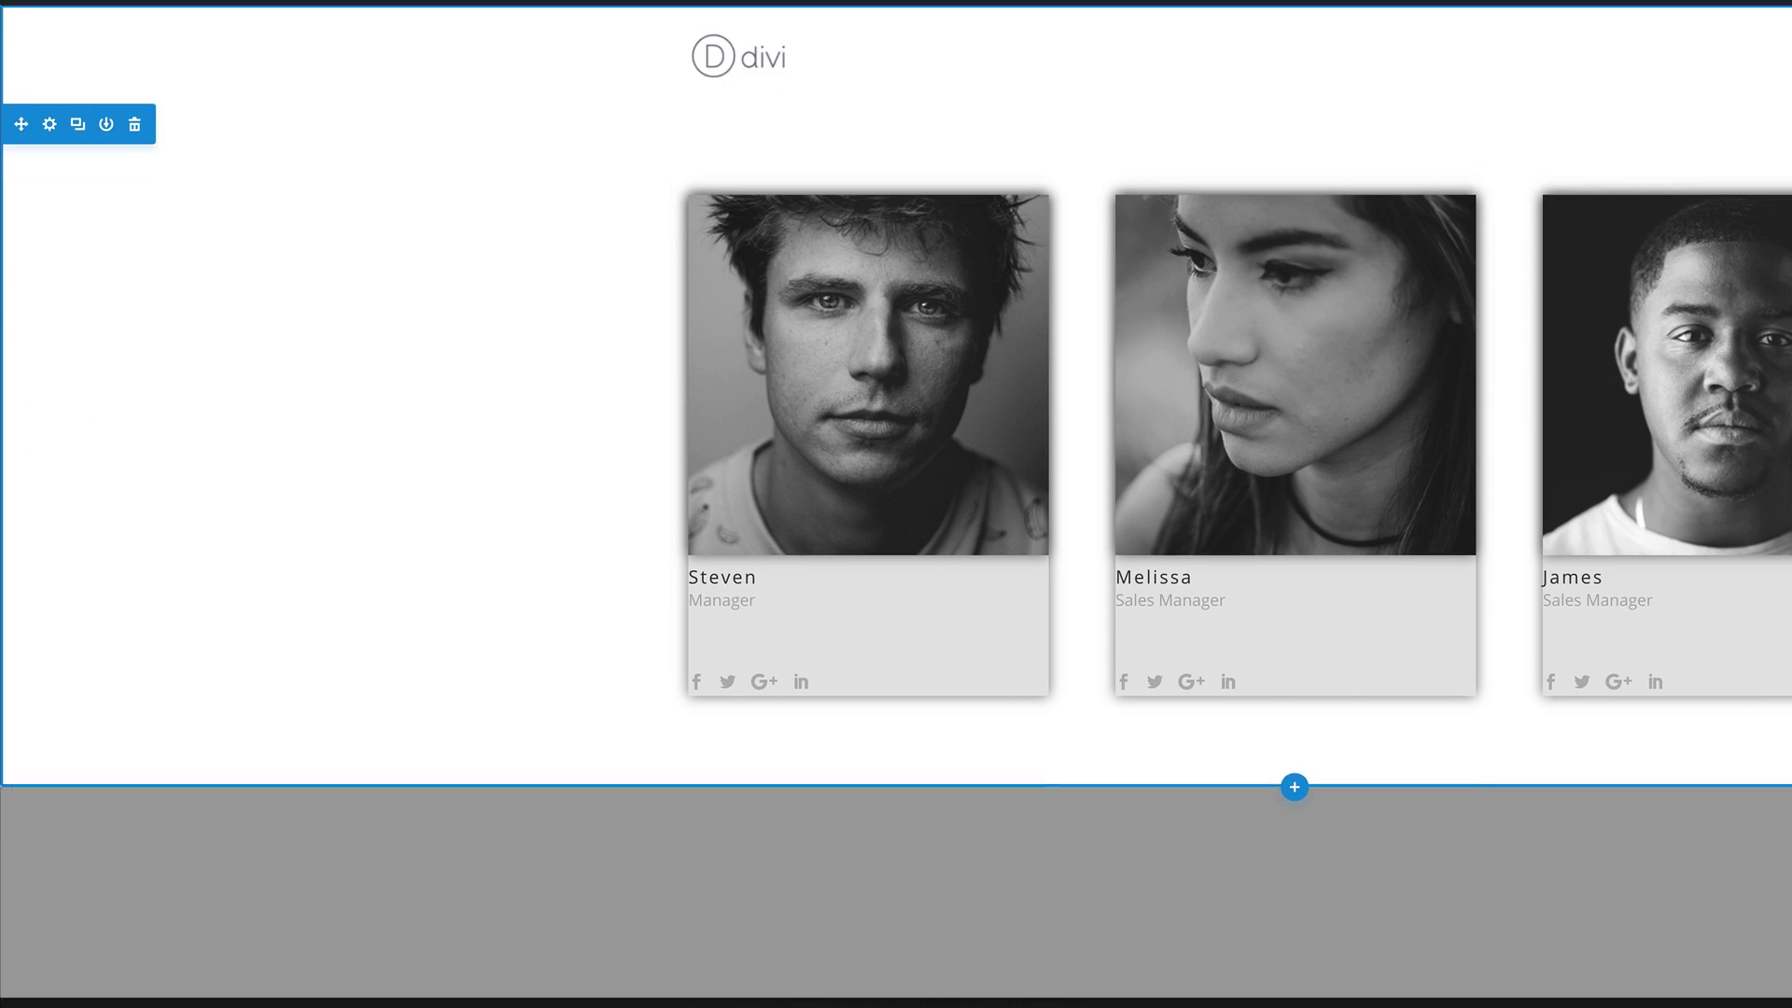
# Disable the grey text section on phone and tablet and save its settings
pyautogui.scroll(-5, 72, 472)
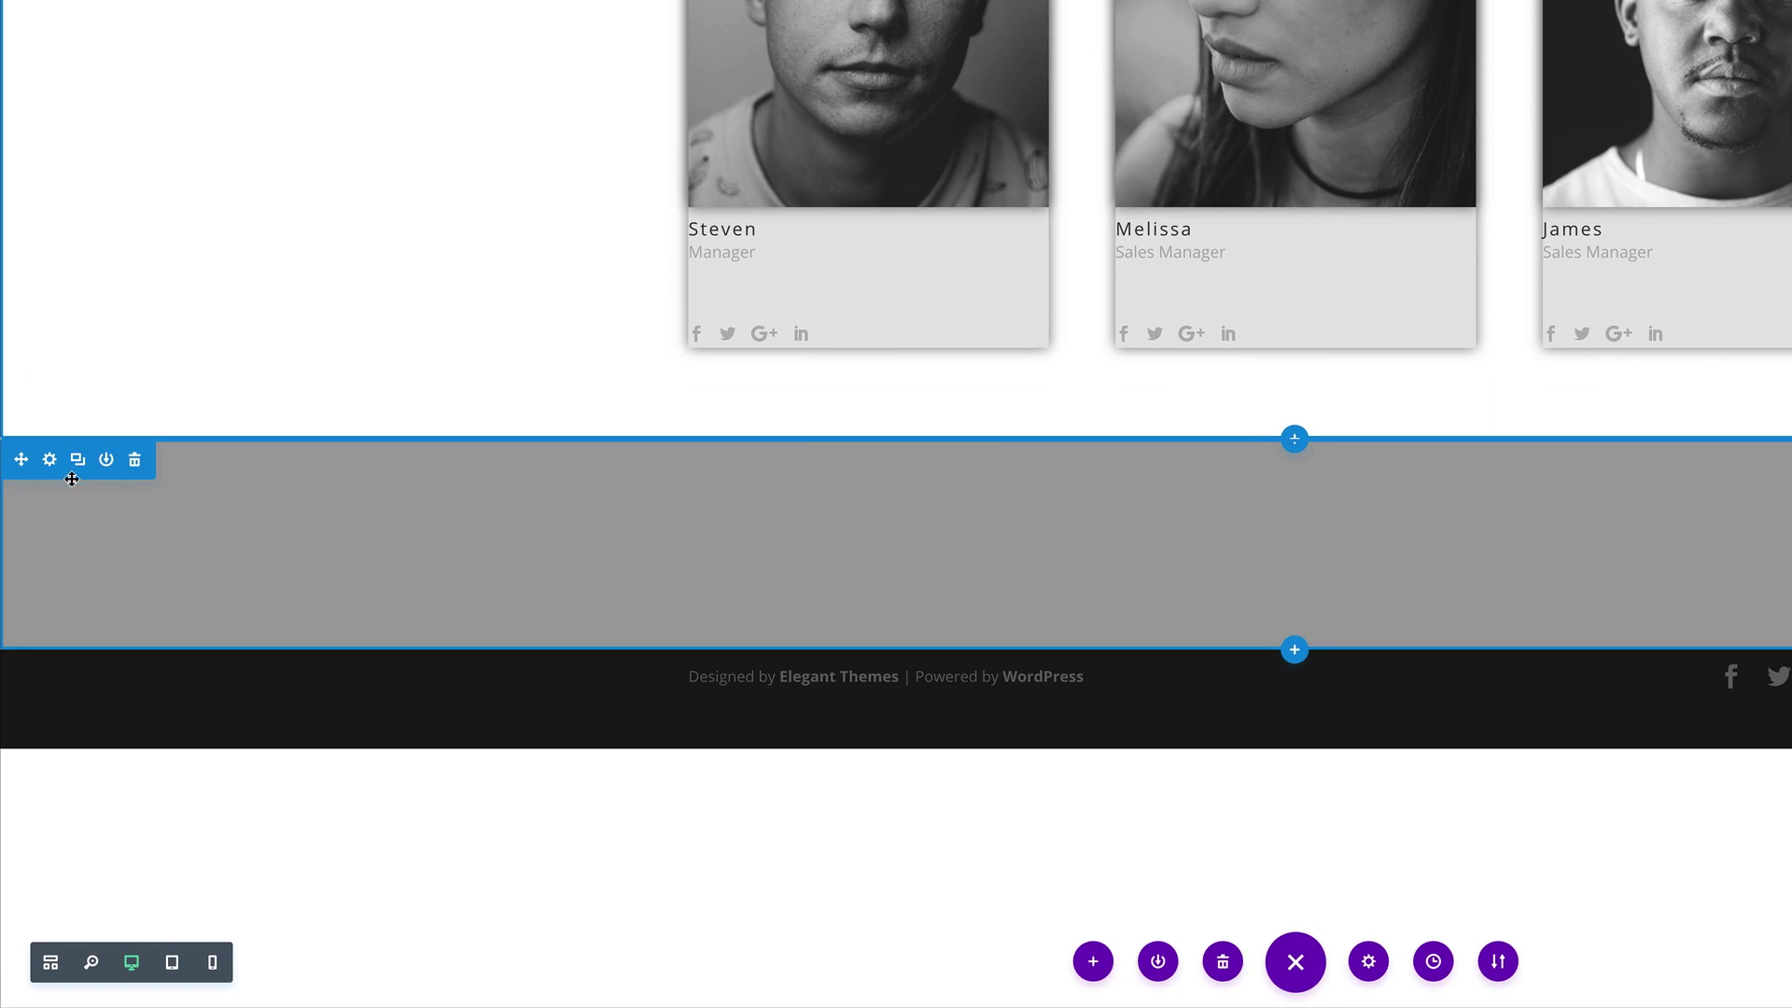
pyautogui.click(46, 466)
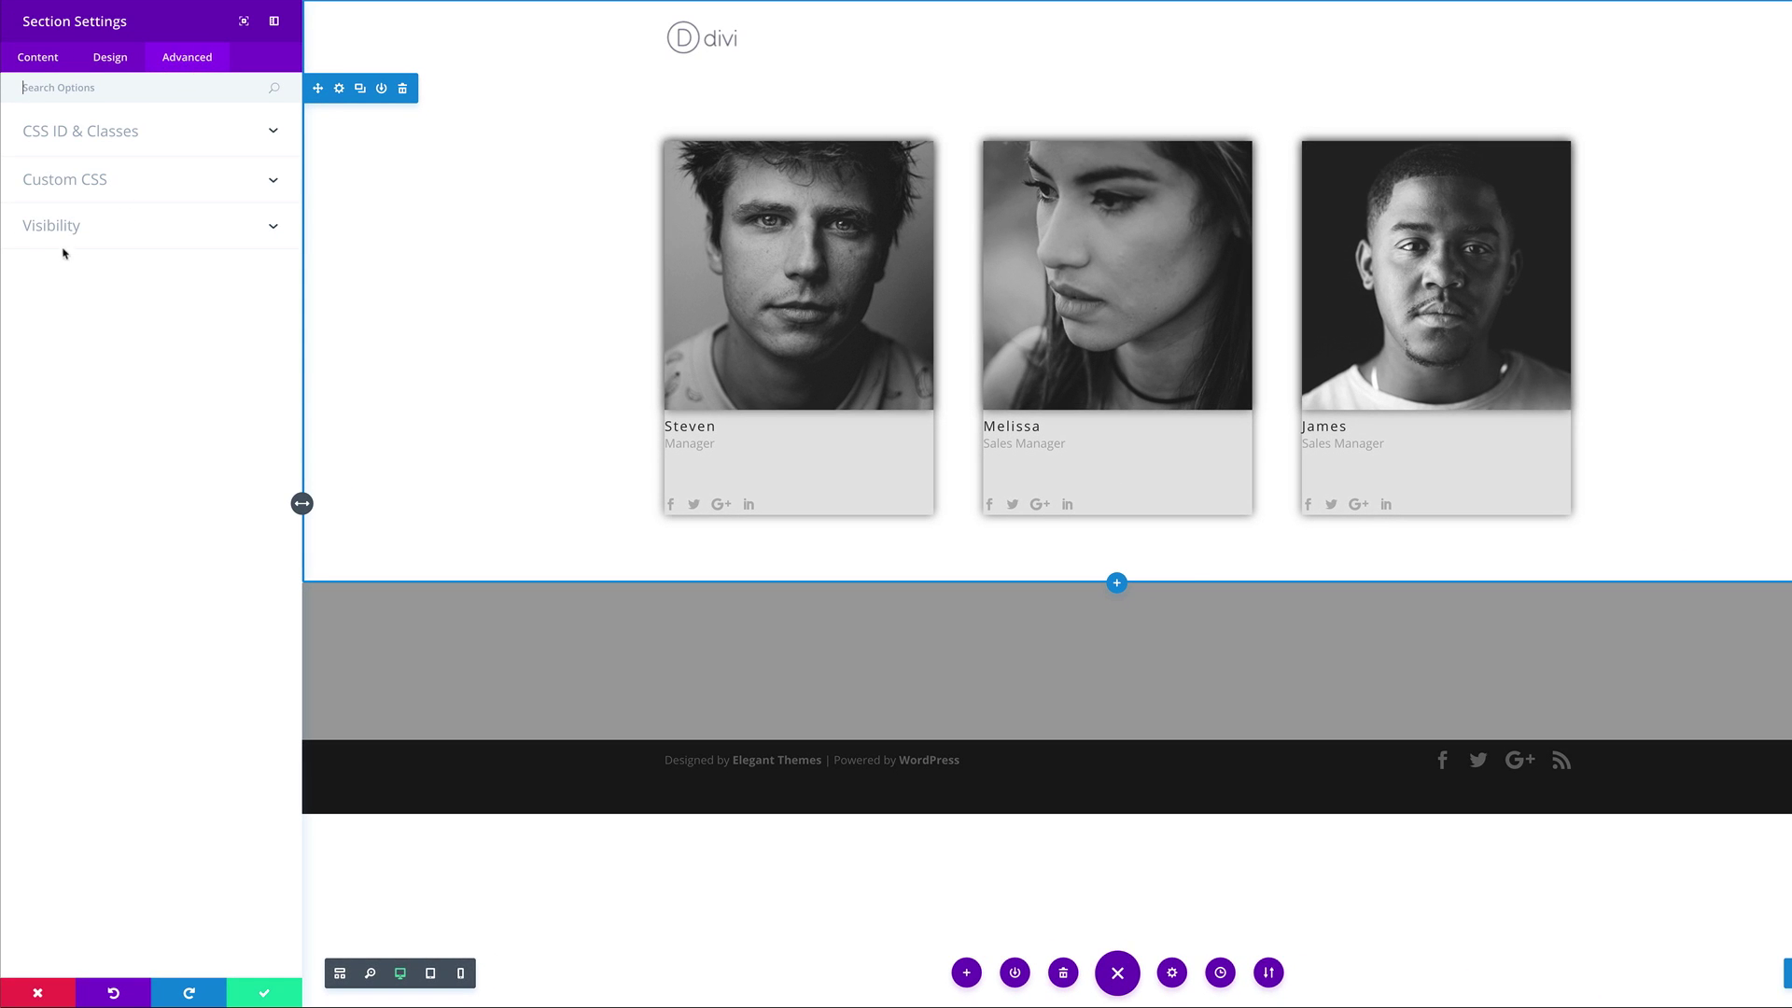
pyautogui.click(60, 227)
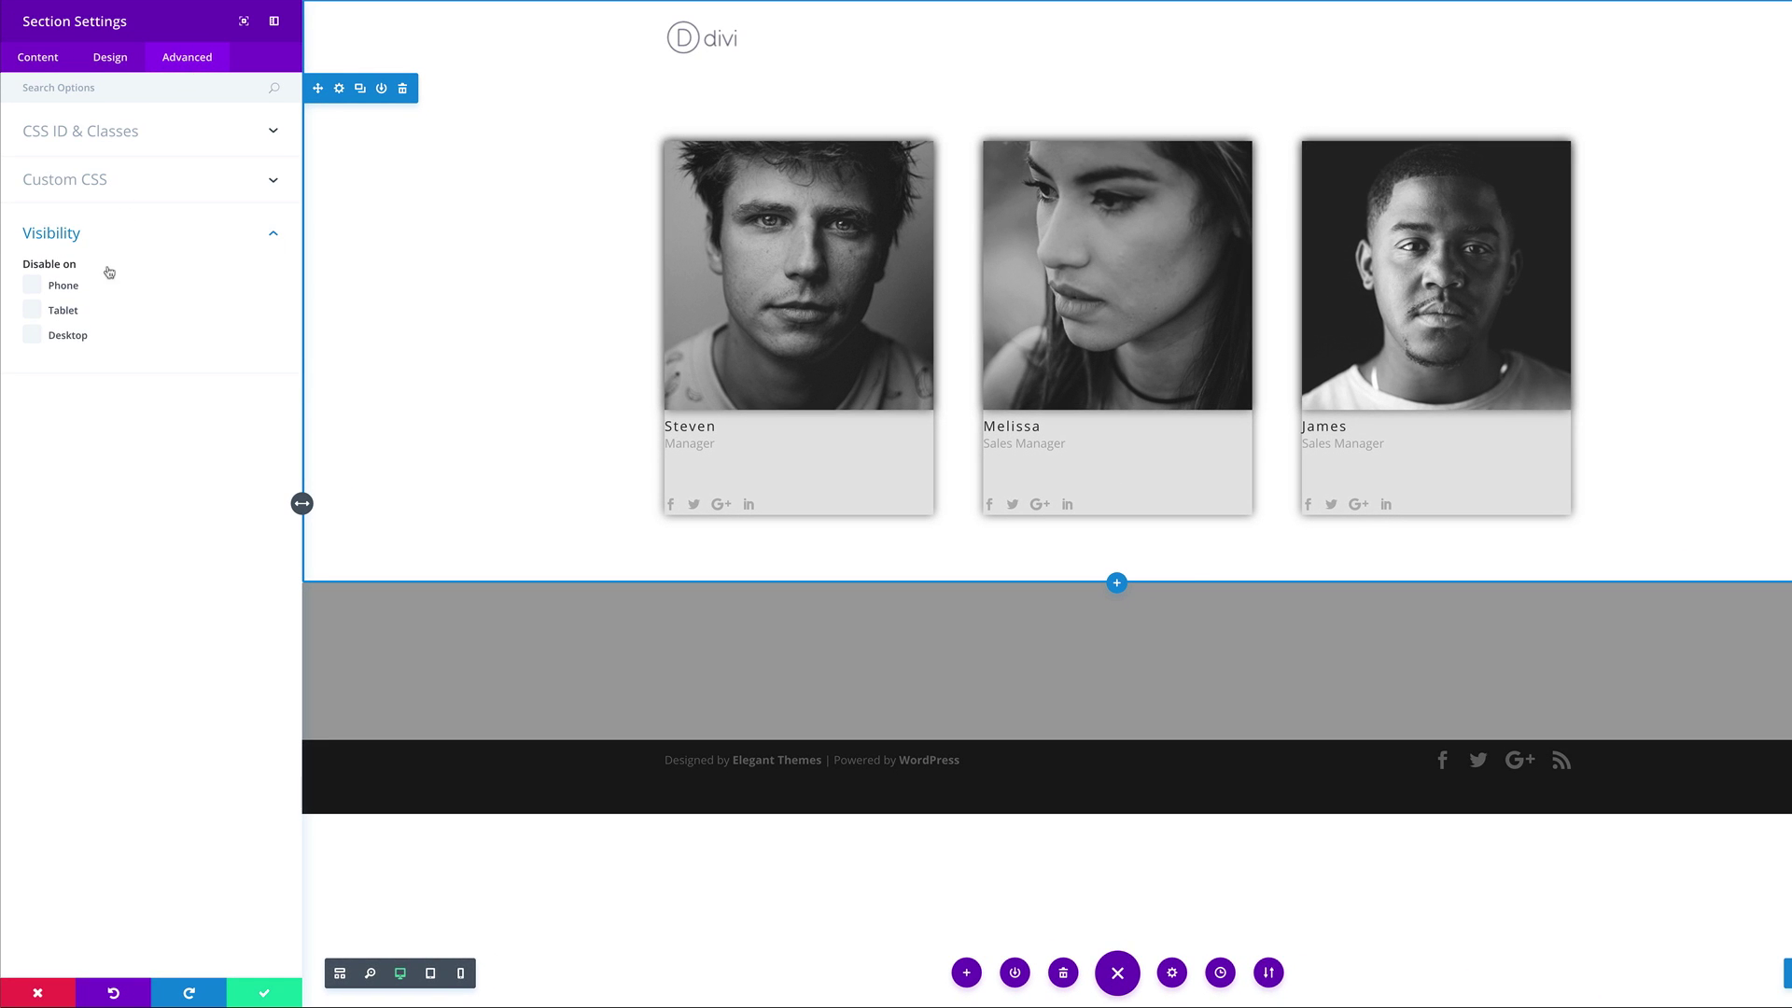
pyautogui.click(38, 287)
pyautogui.click(35, 311)
pyautogui.click(260, 988)
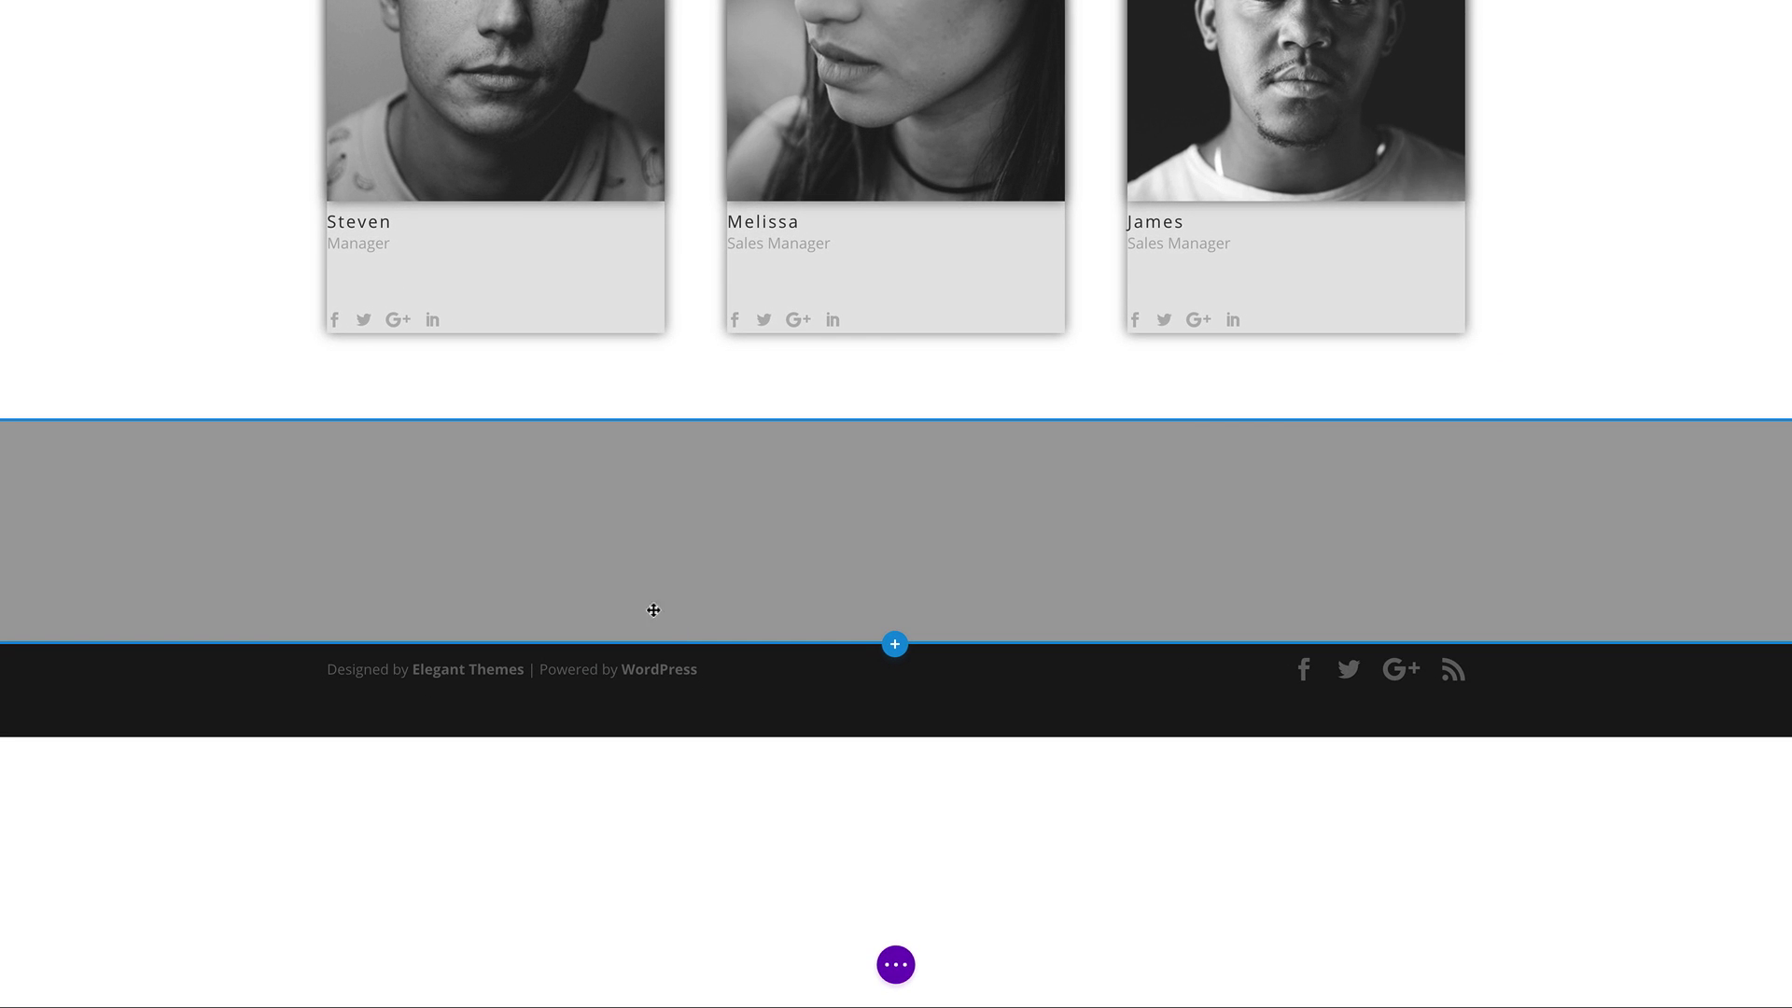
# Return the page to wireframe view and look at the modules available for insertion below the Code module
pyautogui.click(898, 967)
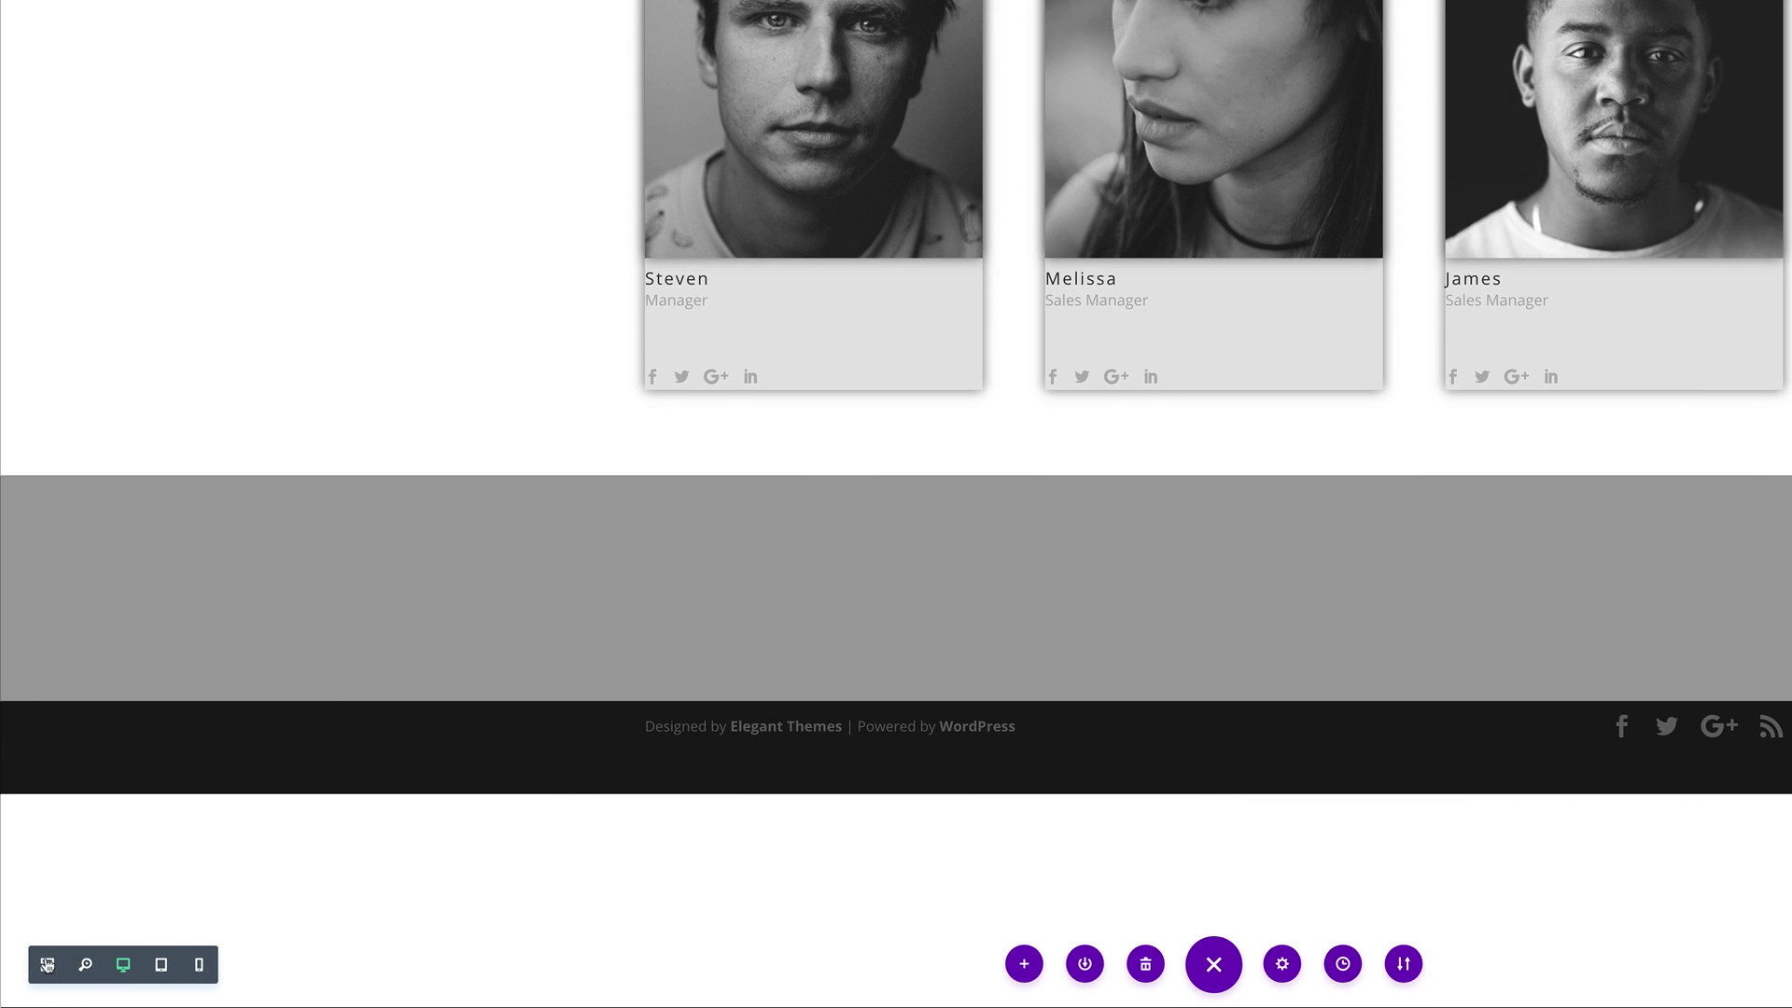
pyautogui.click(49, 970)
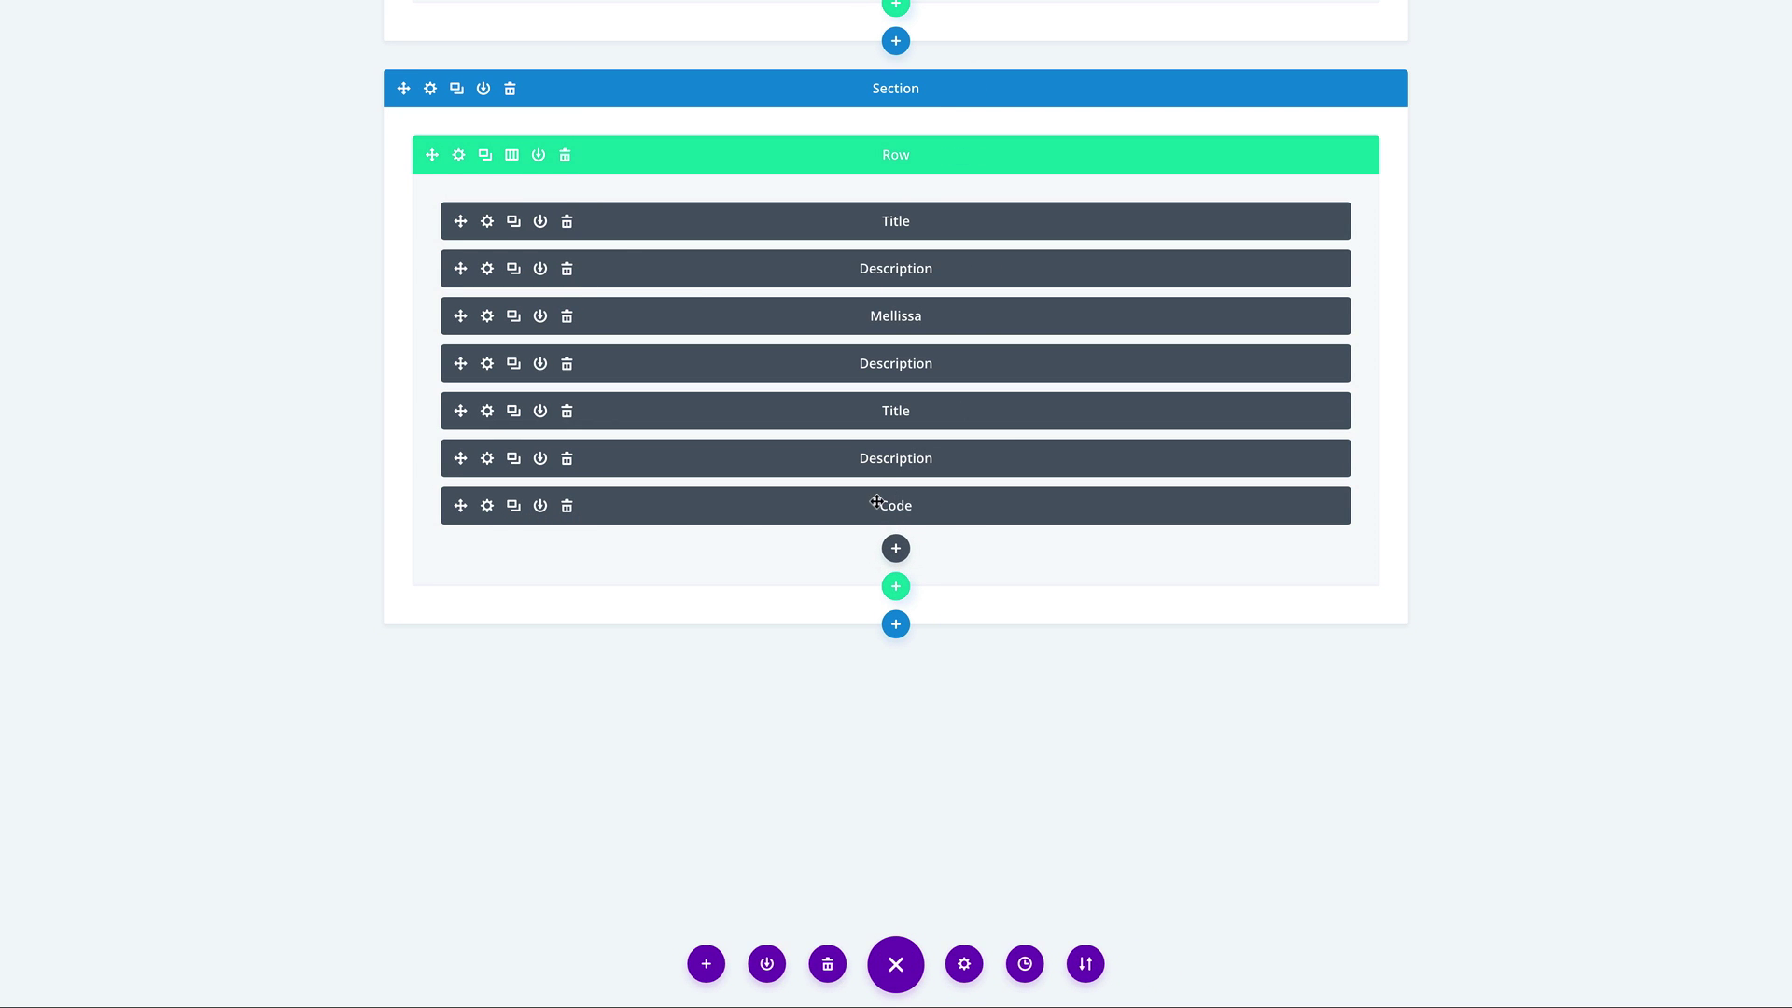
pyautogui.click(896, 548)
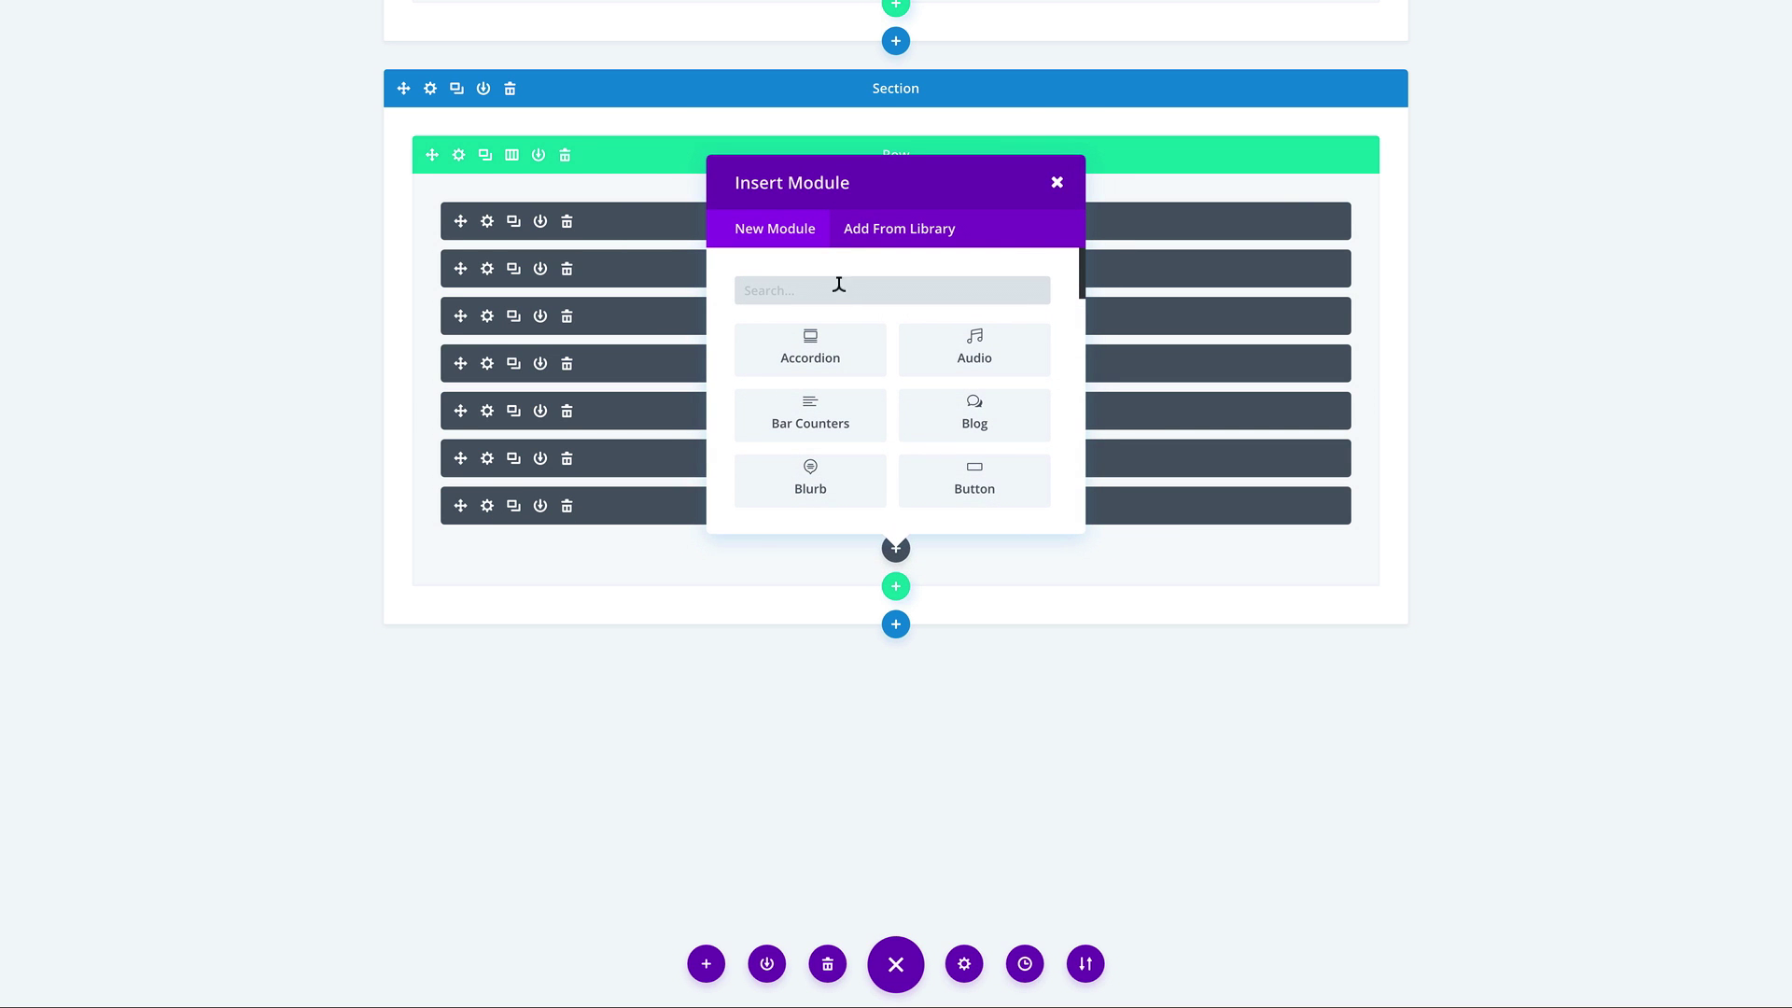
pyautogui.click(1056, 182)
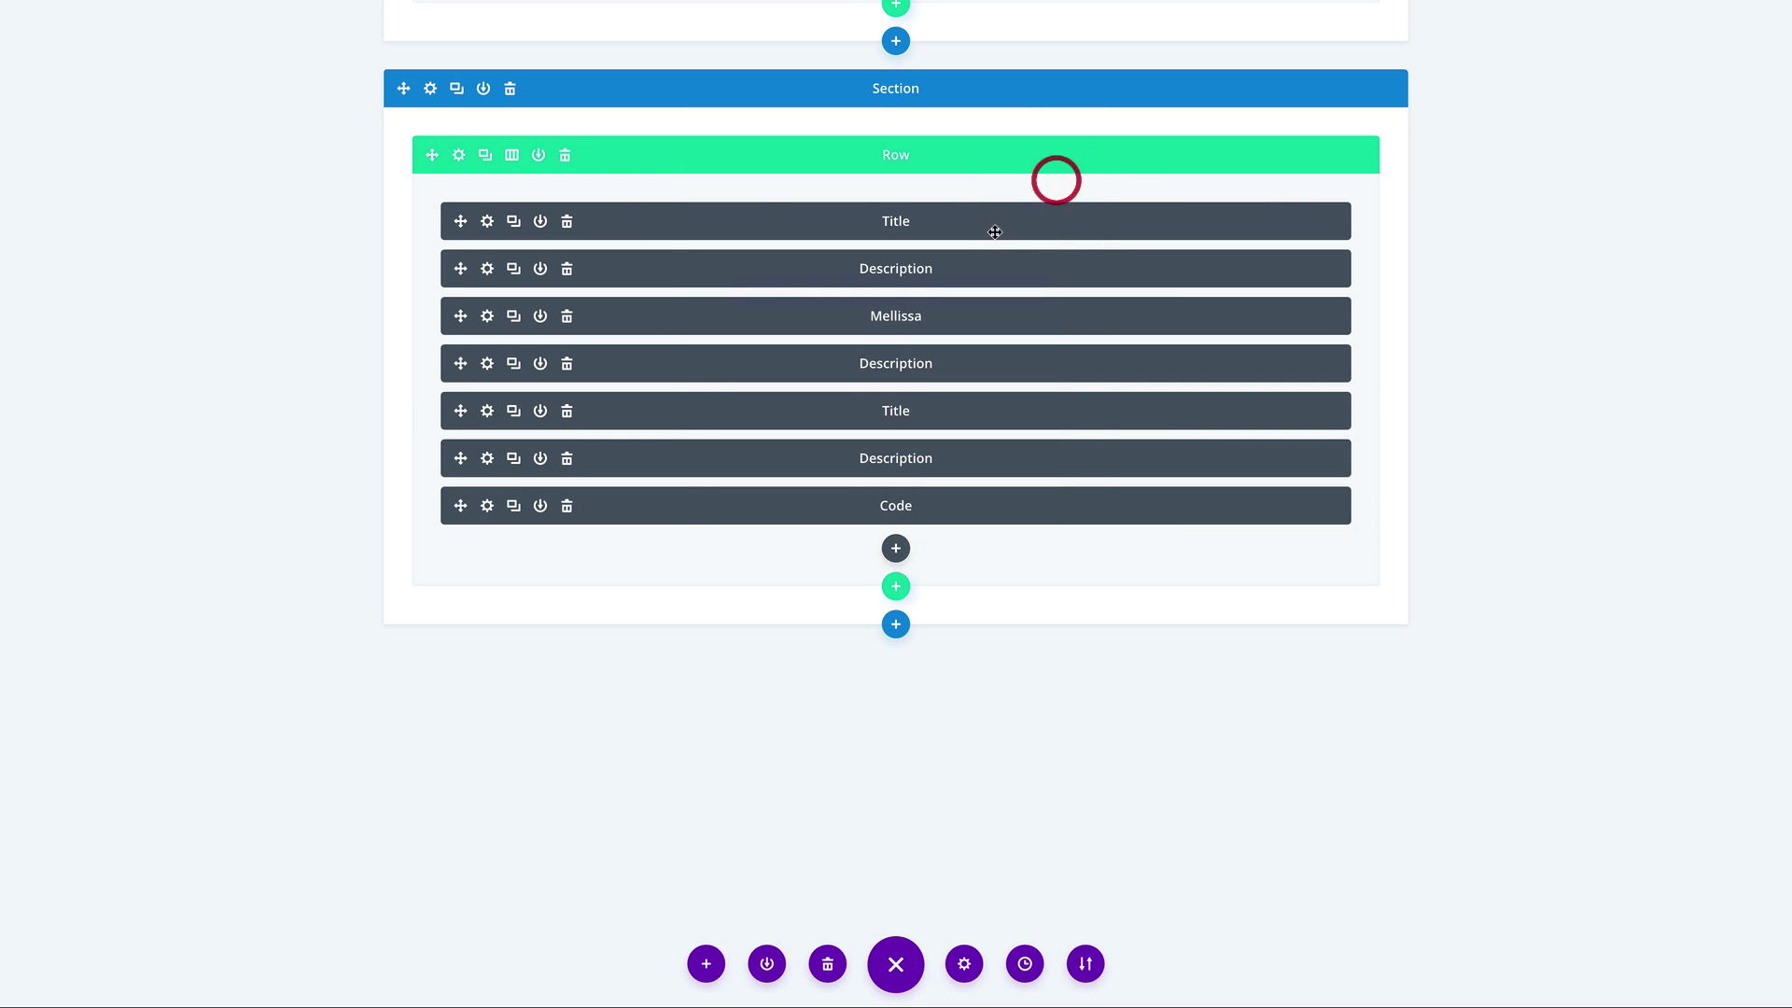
# Examine the whole jQuery script in the second section's Code module in an enlarged content field and save the module
pyautogui.click(488, 506)
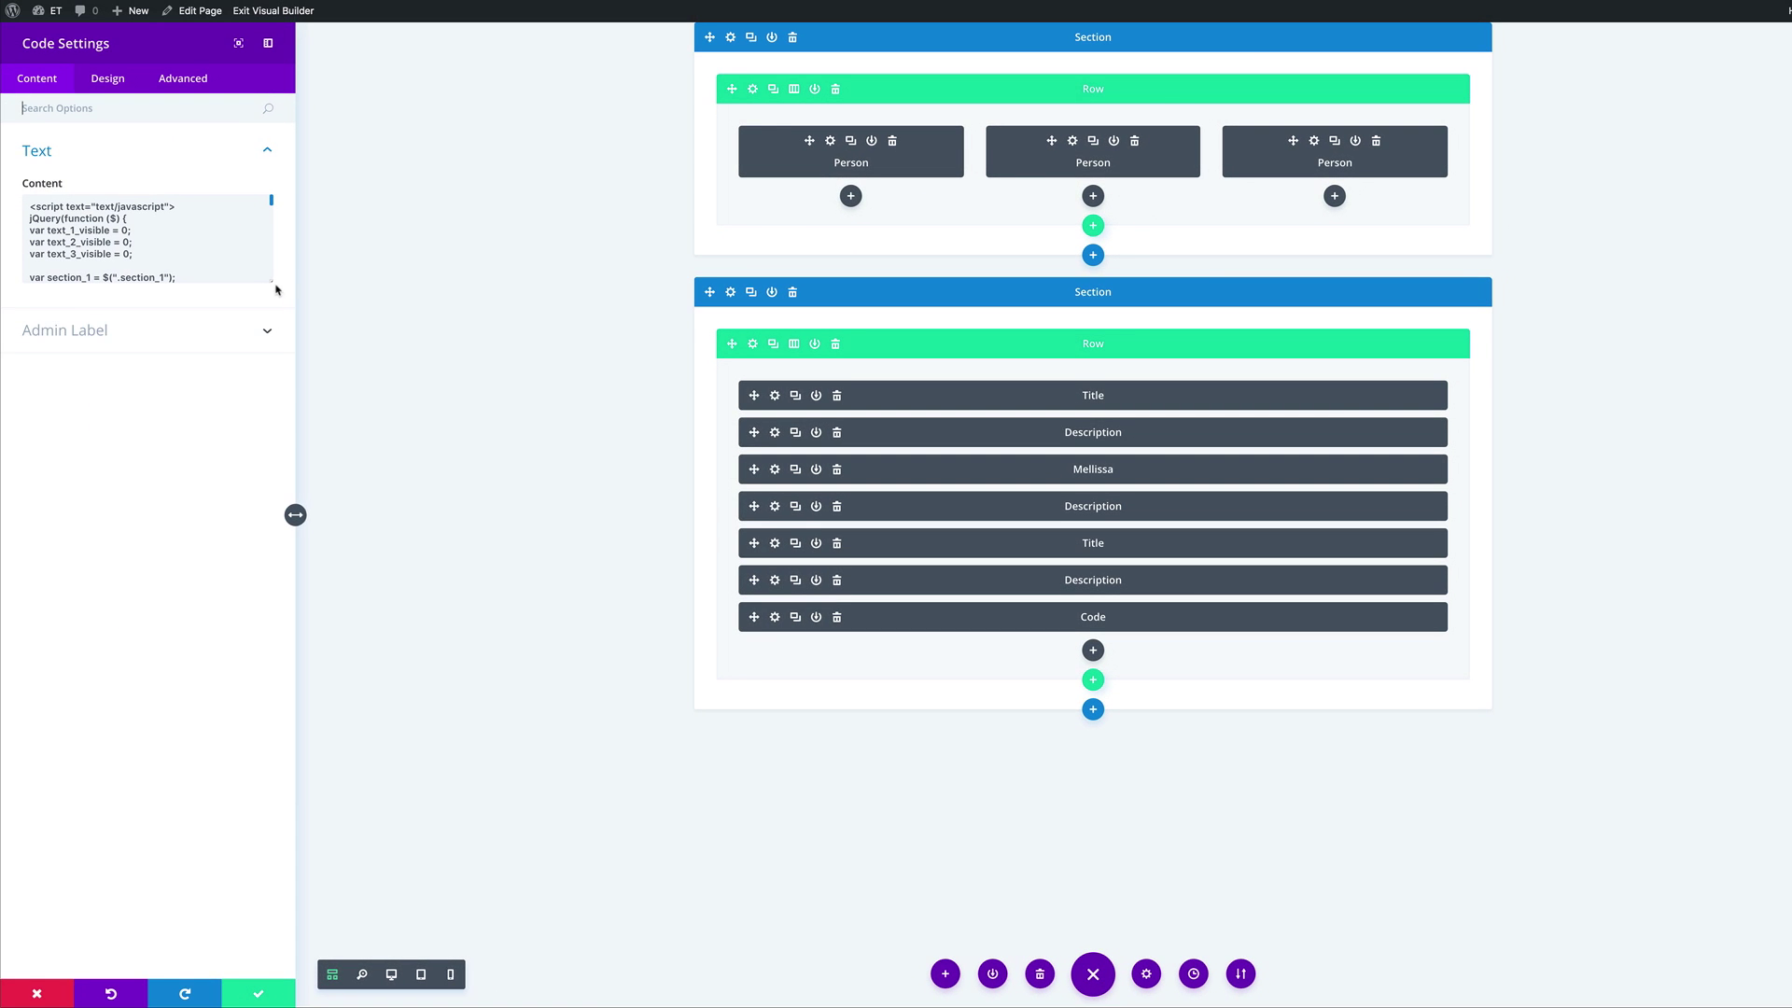
pyautogui.moveTo(272, 286); pyautogui.dragTo(250, 919)
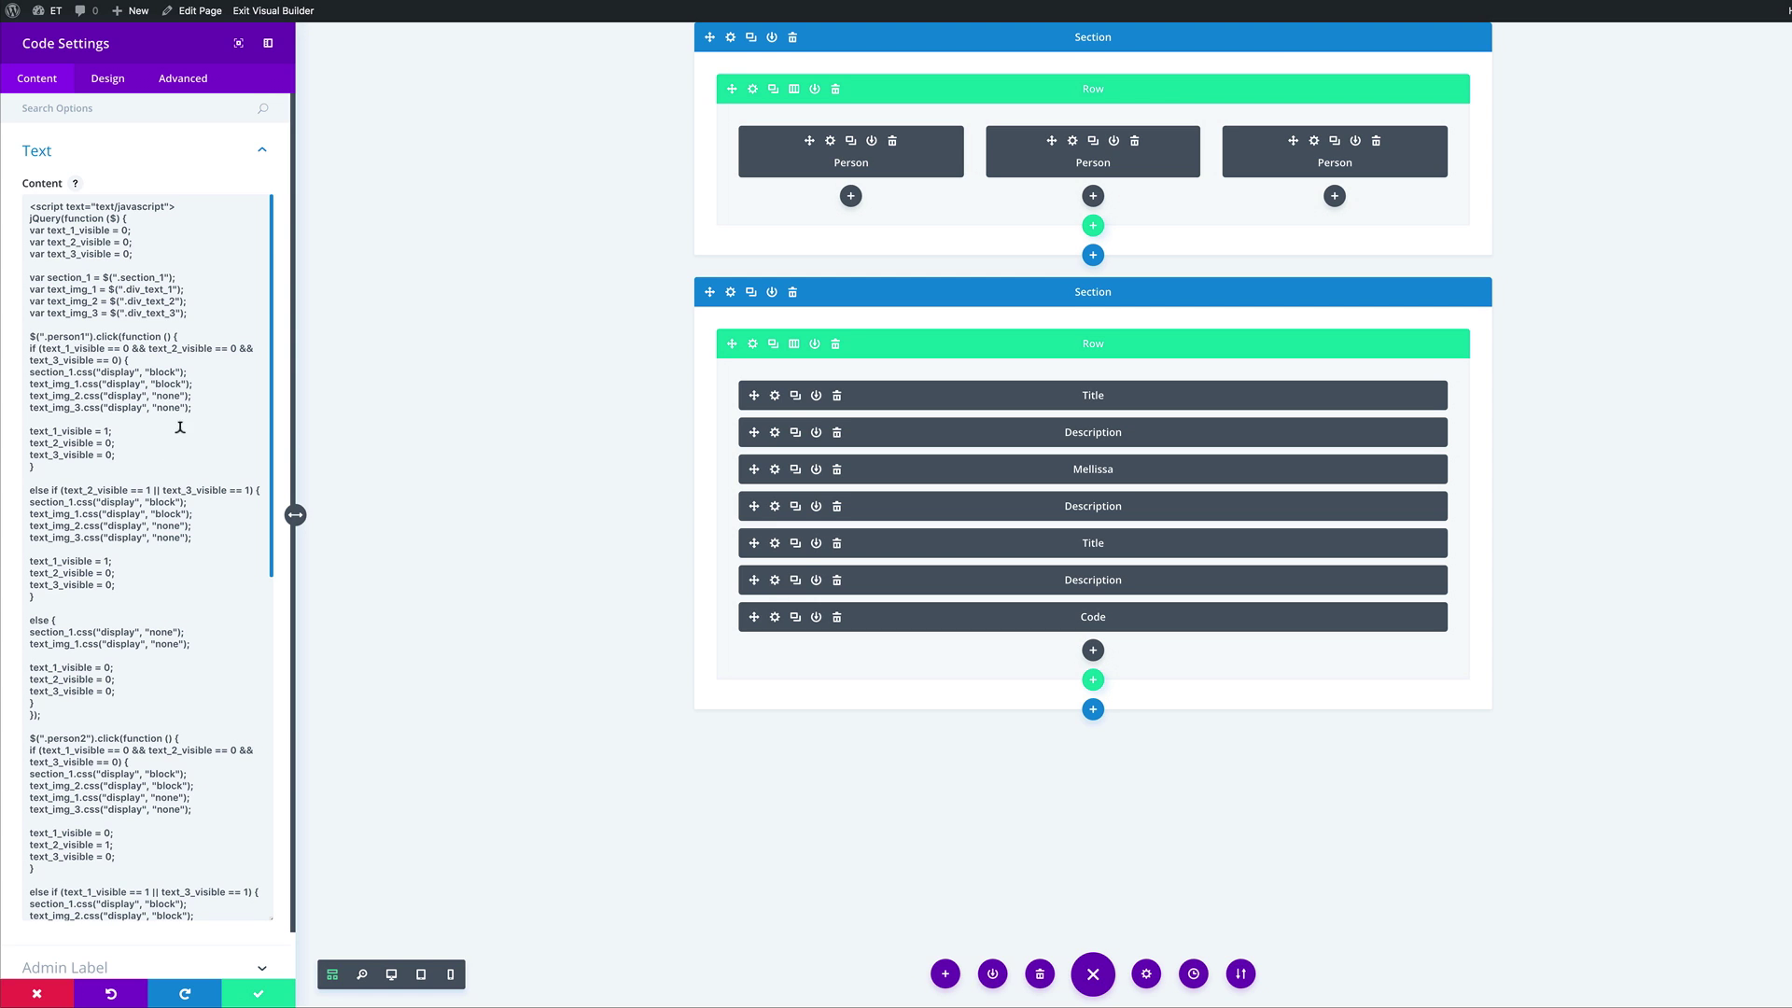
pyautogui.scroll(-10, 188, 529)
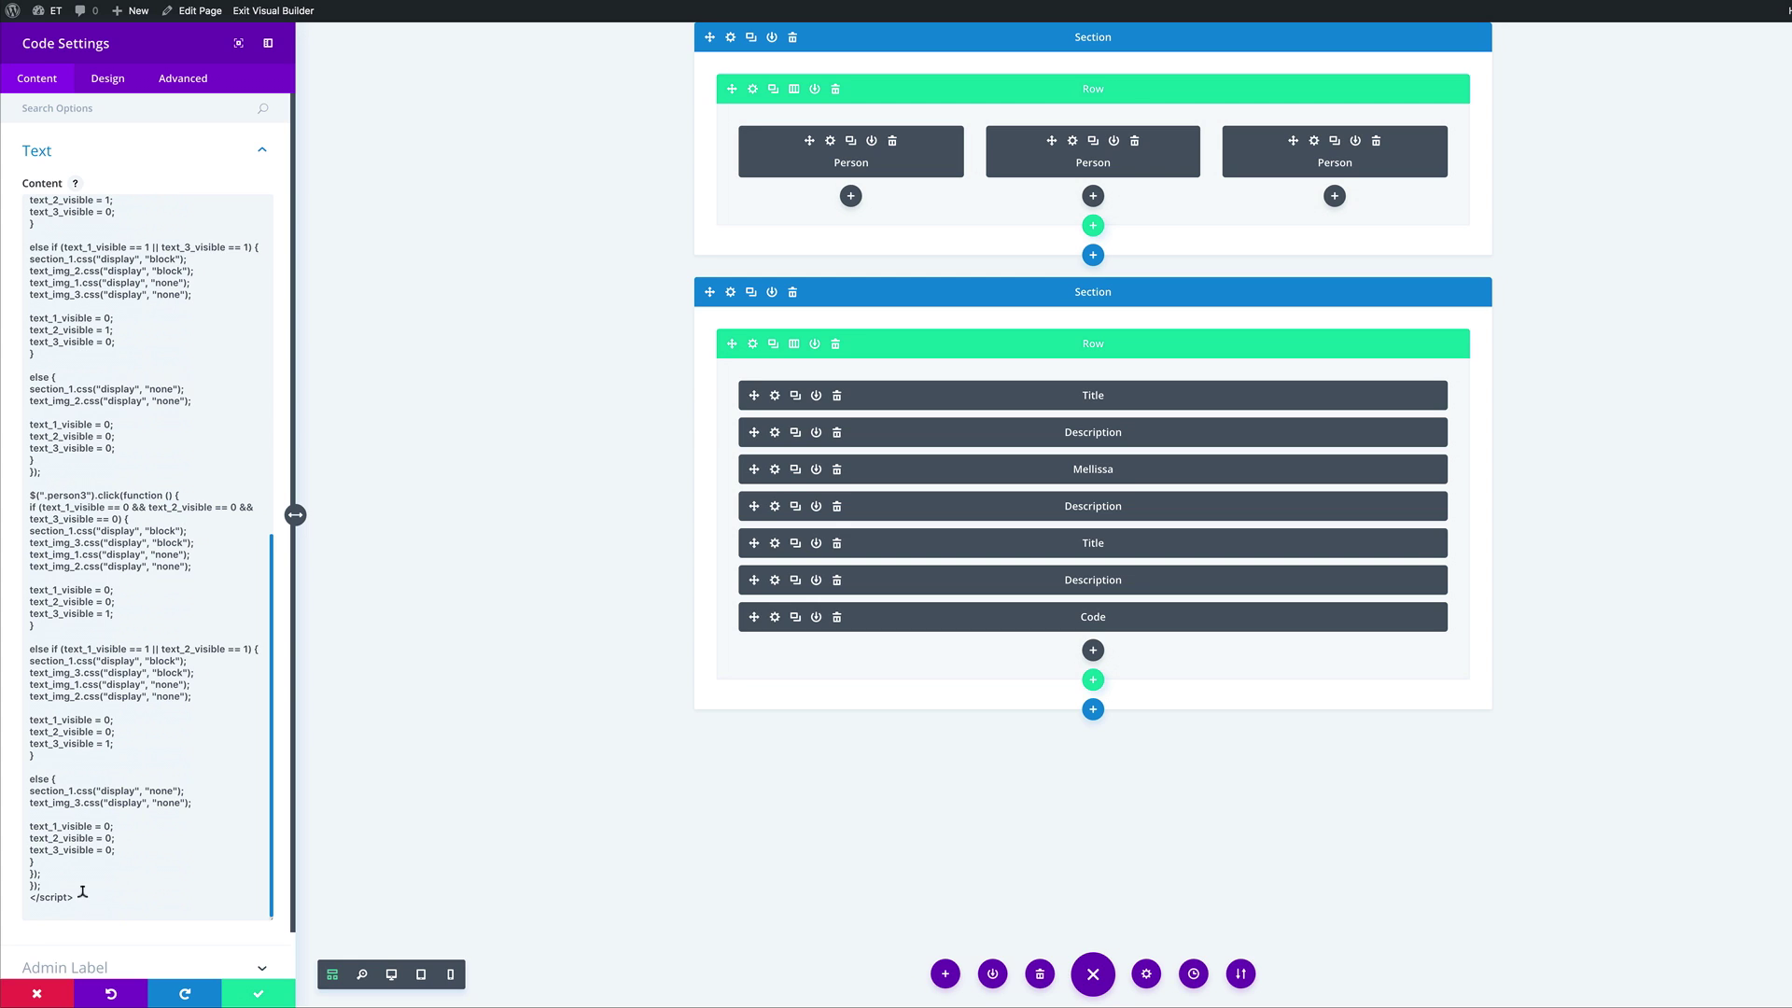
pyautogui.click(81, 896)
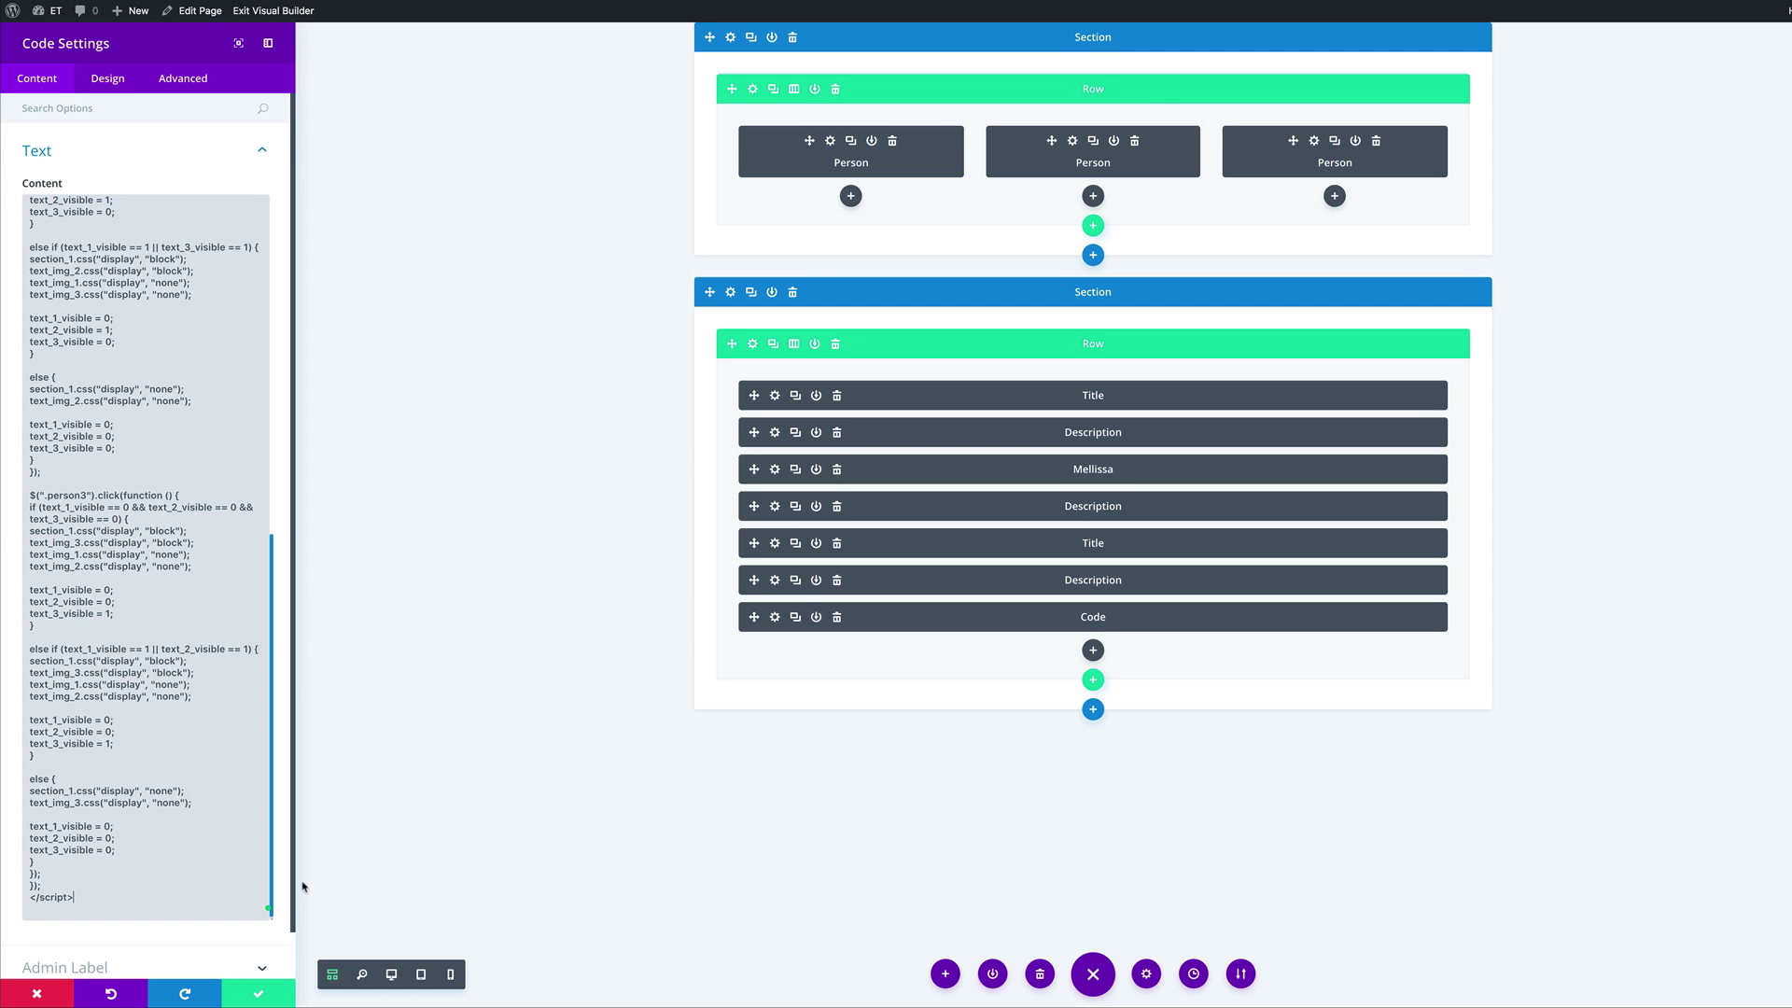
pyautogui.click(260, 995)
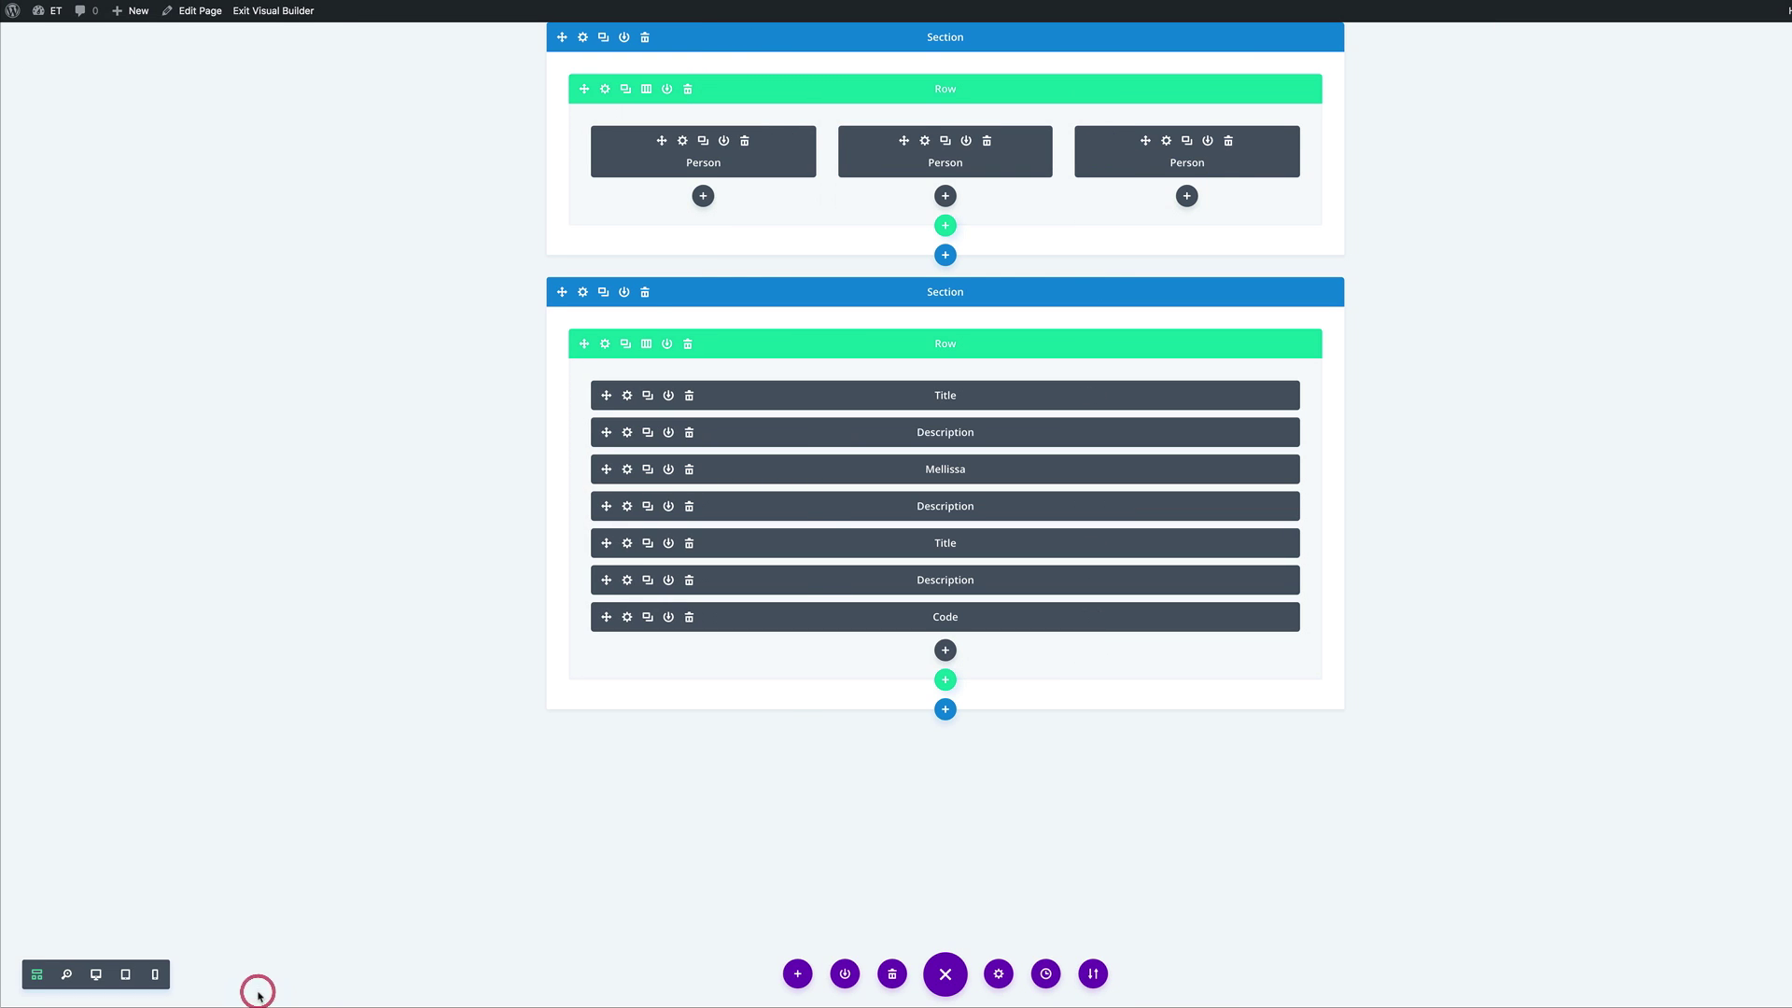
# Switch the page to desktop view, save it and exit the visual builder
pyautogui.click(95, 975)
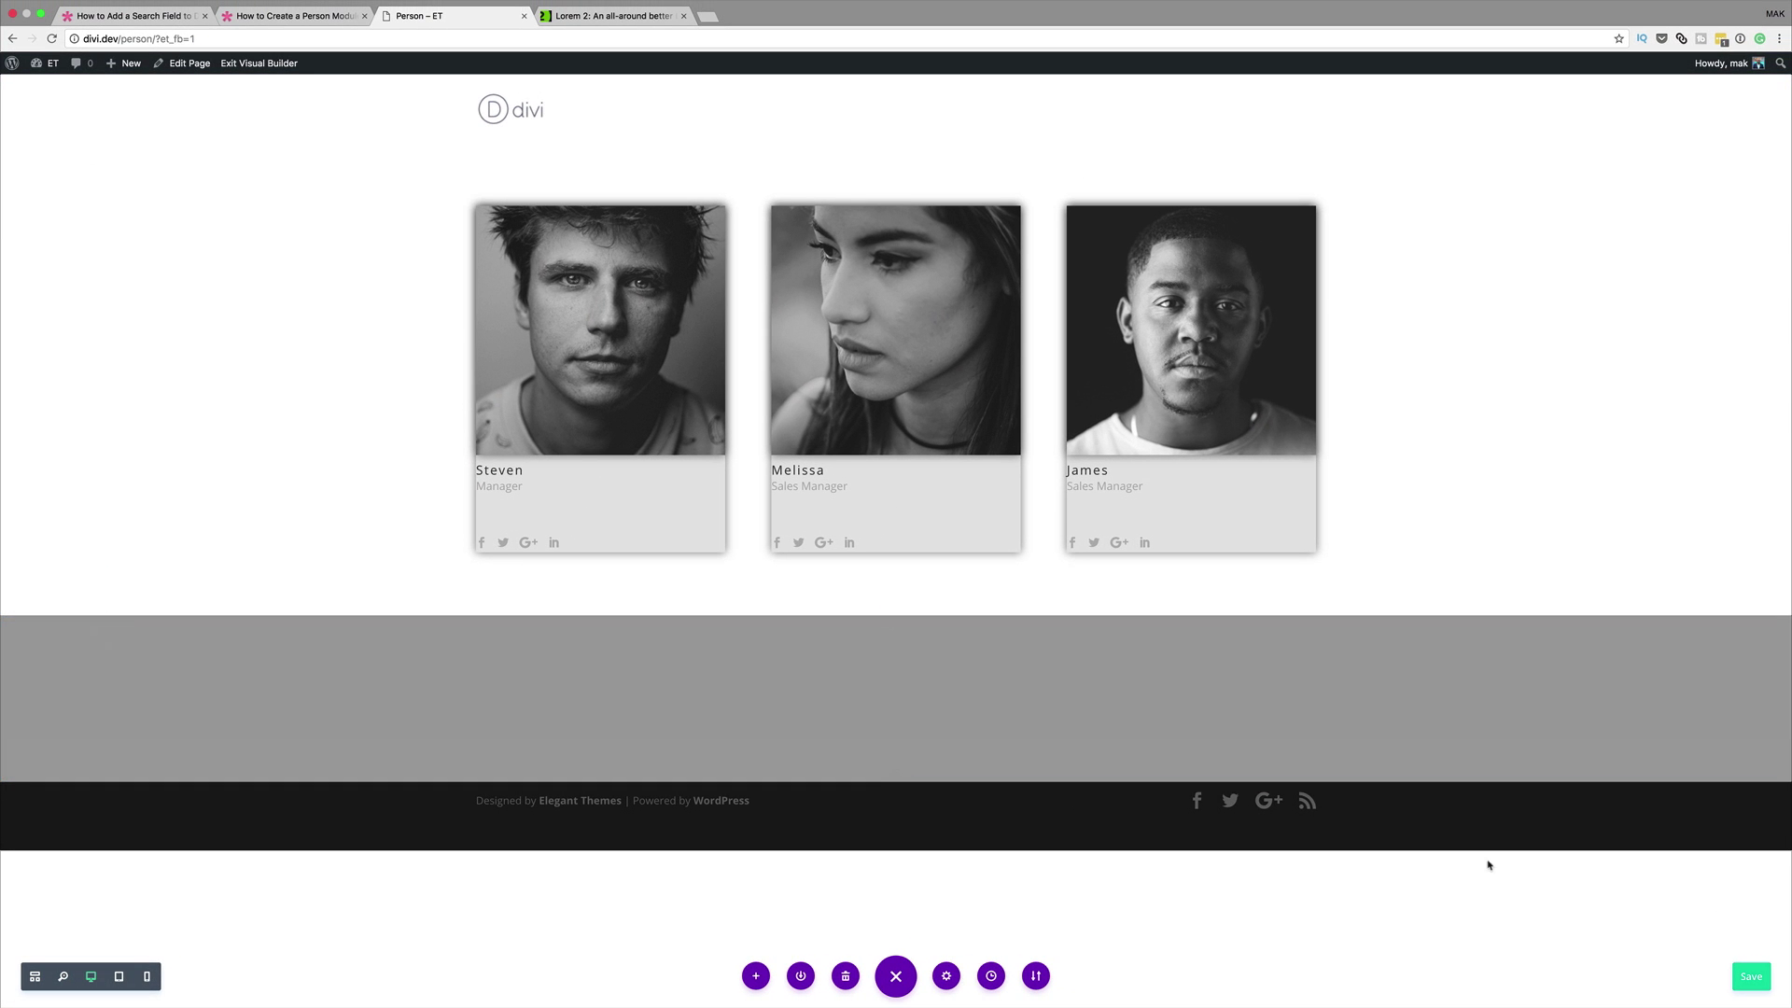
pyautogui.click(1751, 976)
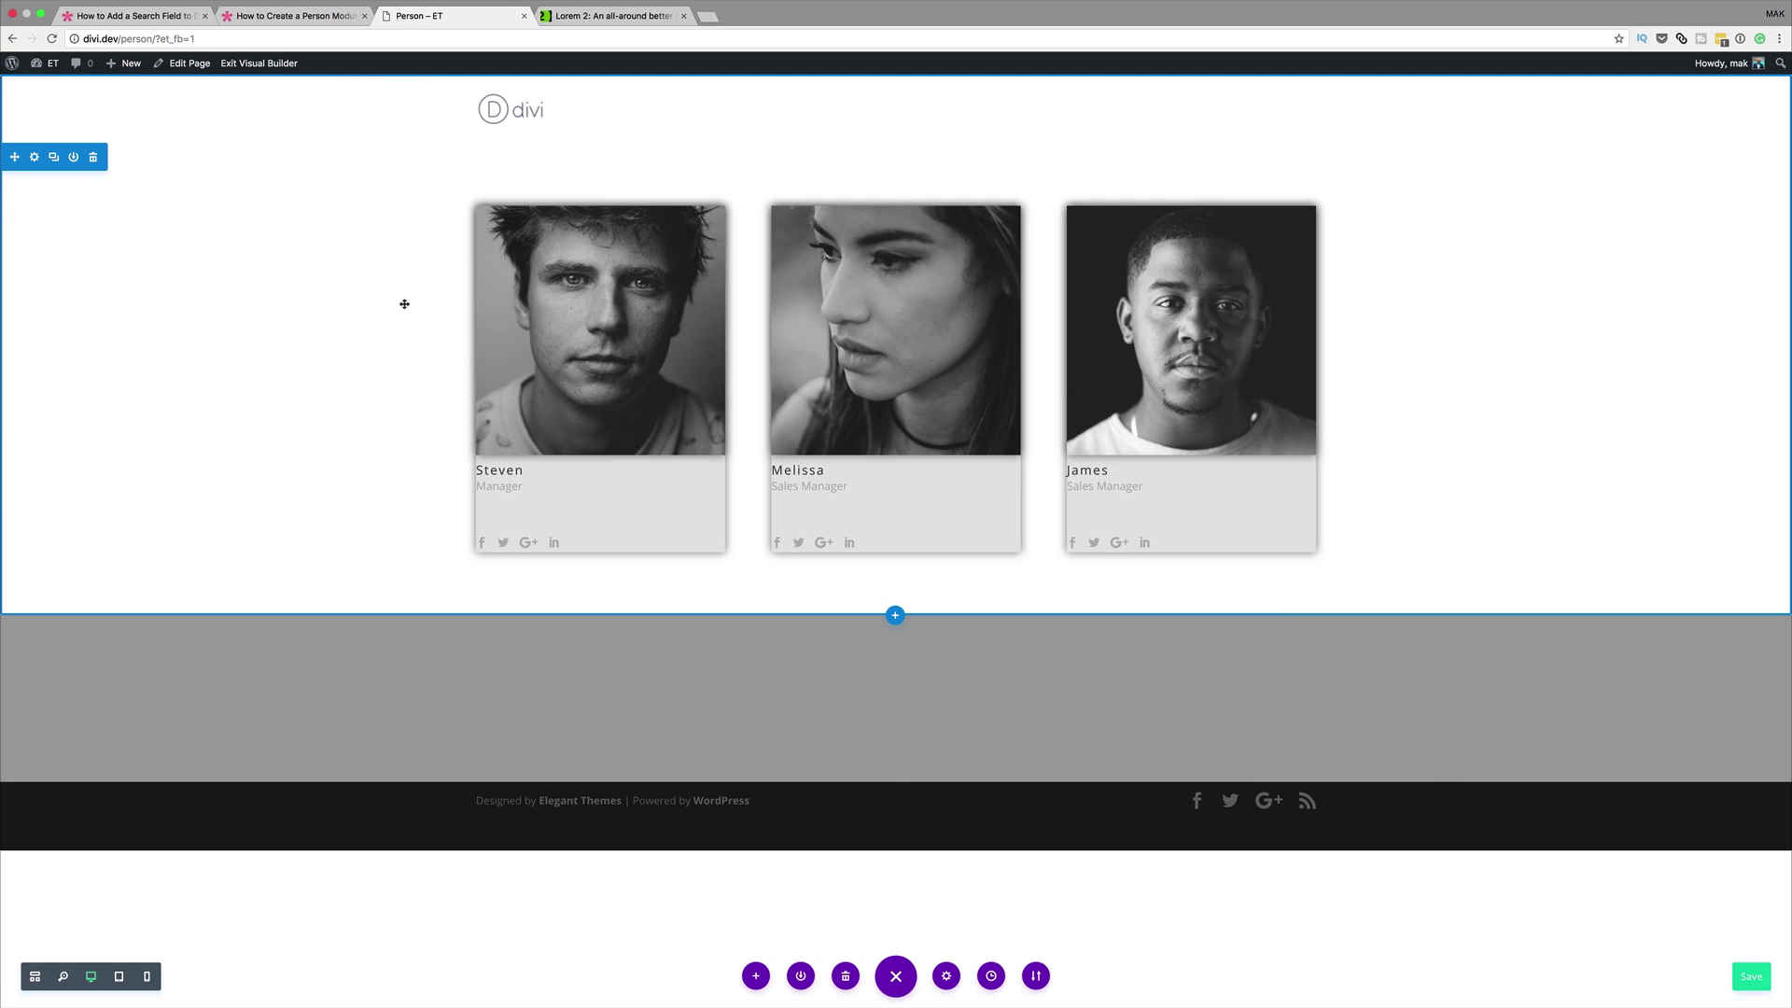
pyautogui.click(269, 65)
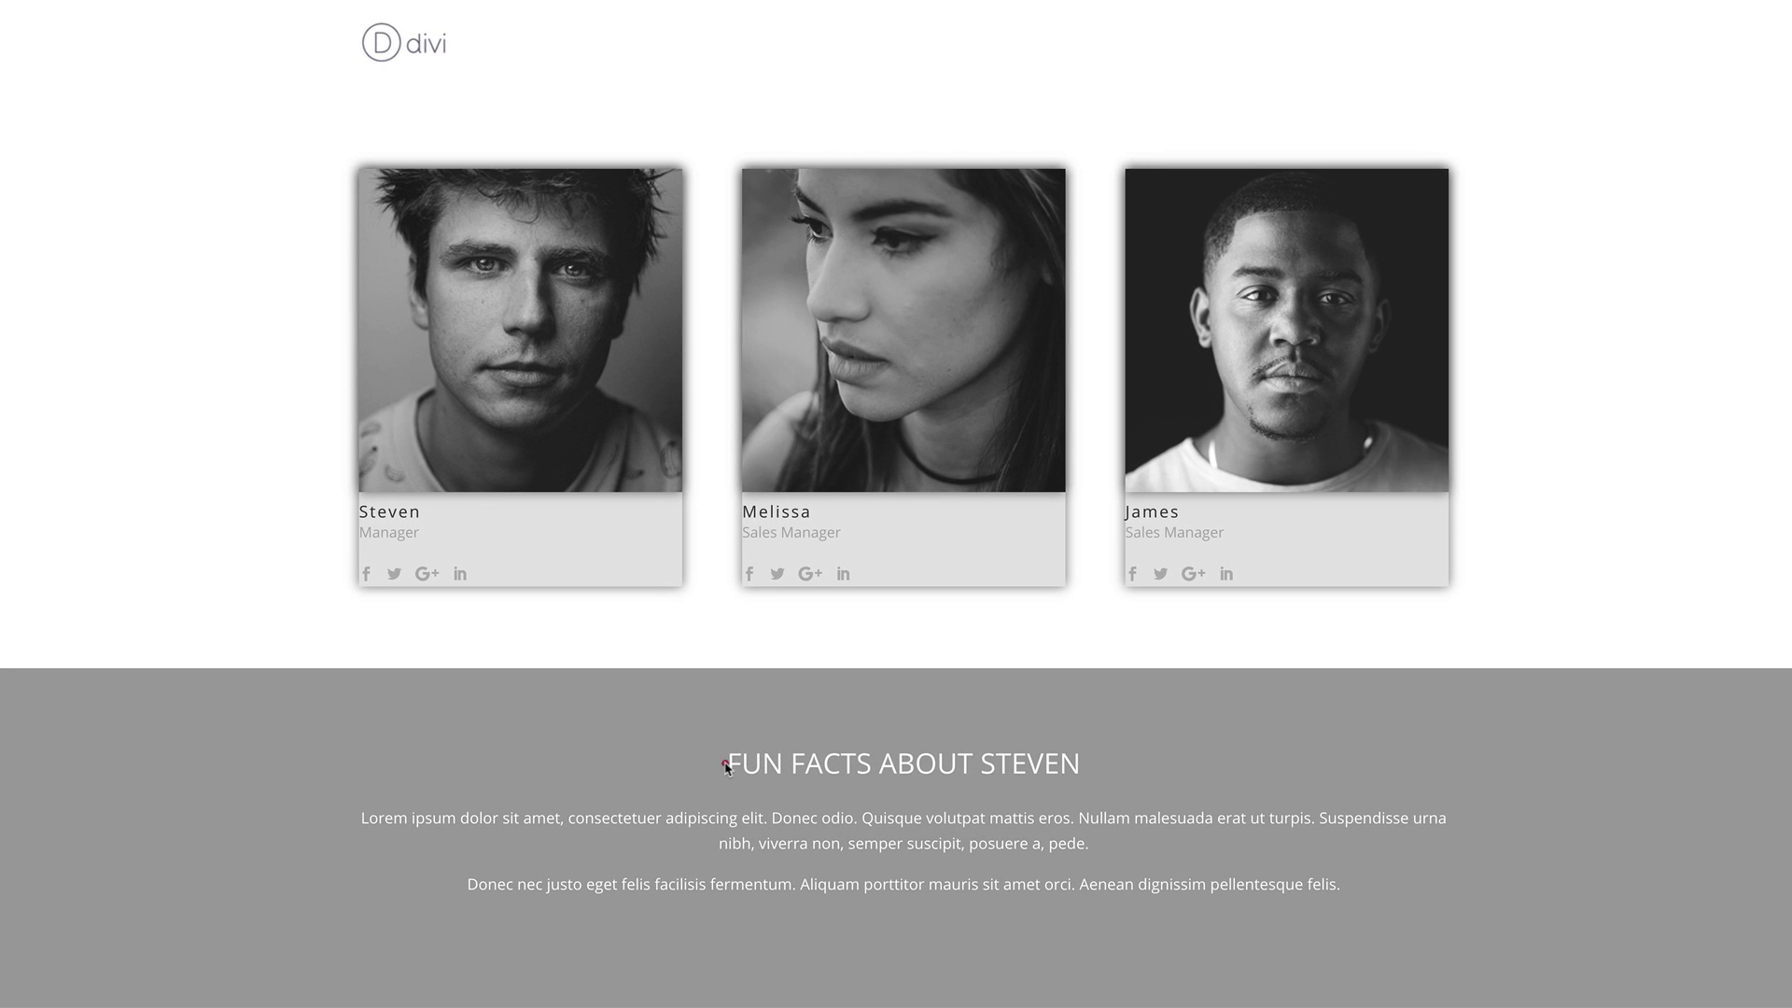
# Test the live page by highlighting the fun facts heading and selecting the second person's image
pyautogui.moveTo(726, 765); pyautogui.dragTo(1078, 772)
pyautogui.click(929, 352)
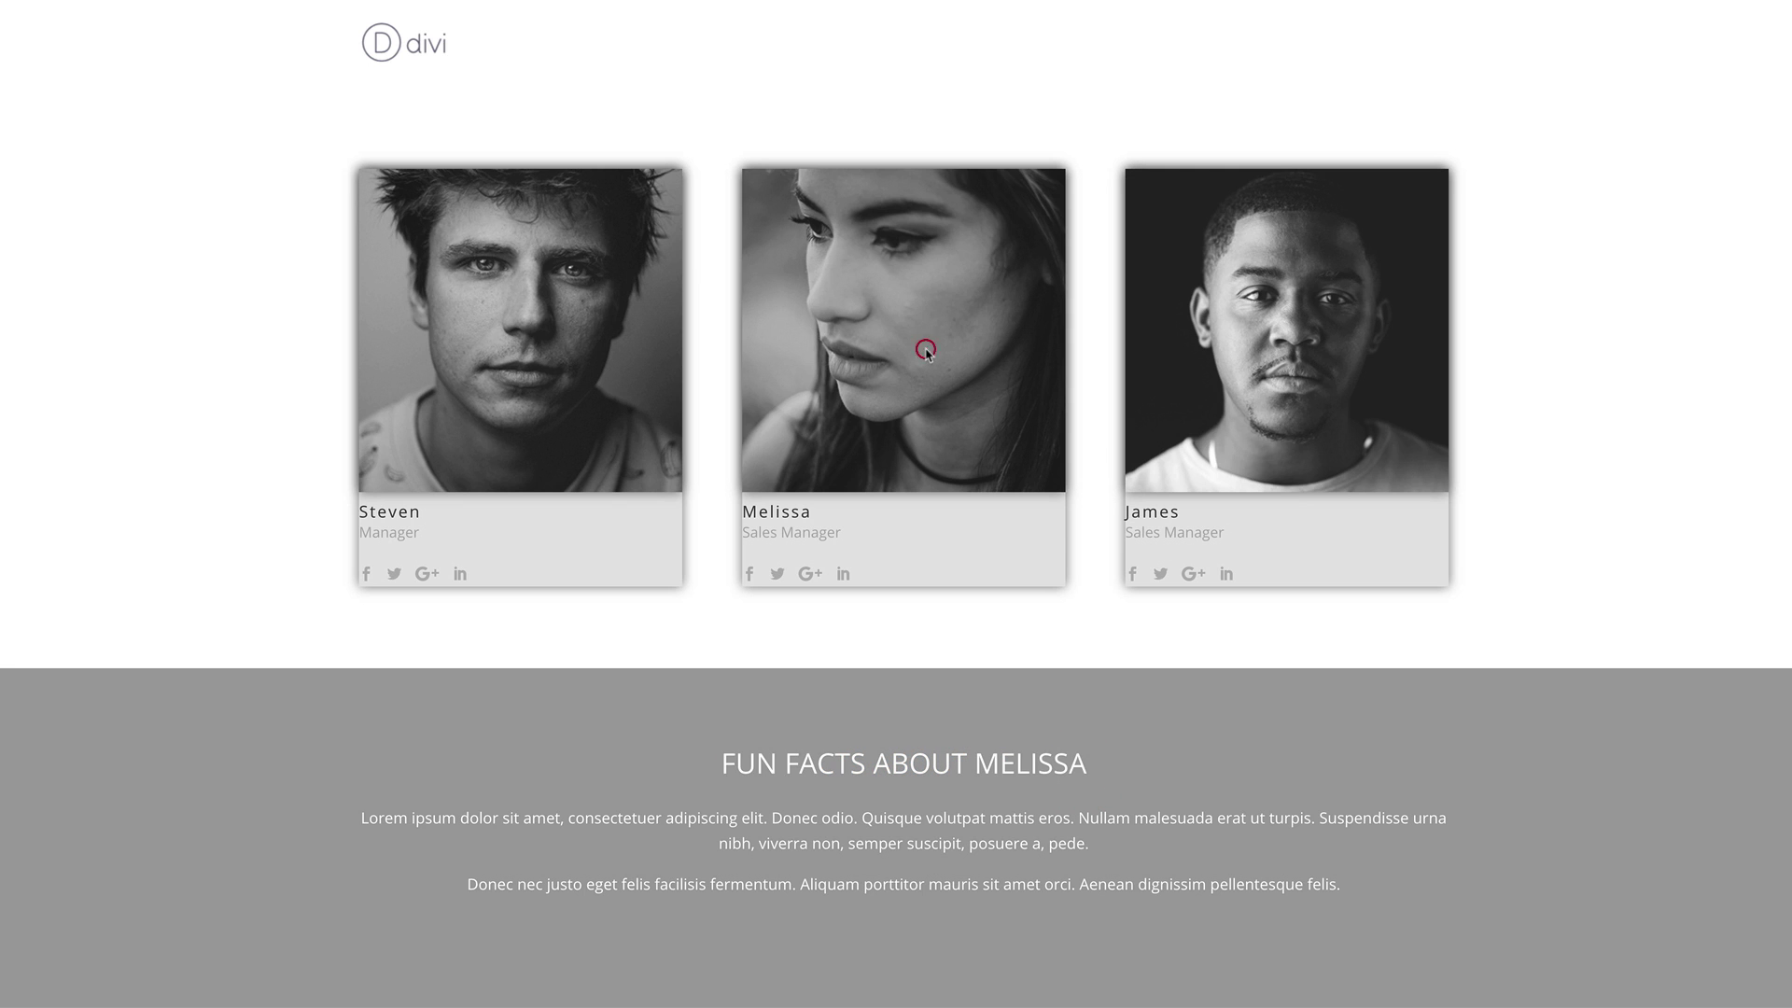